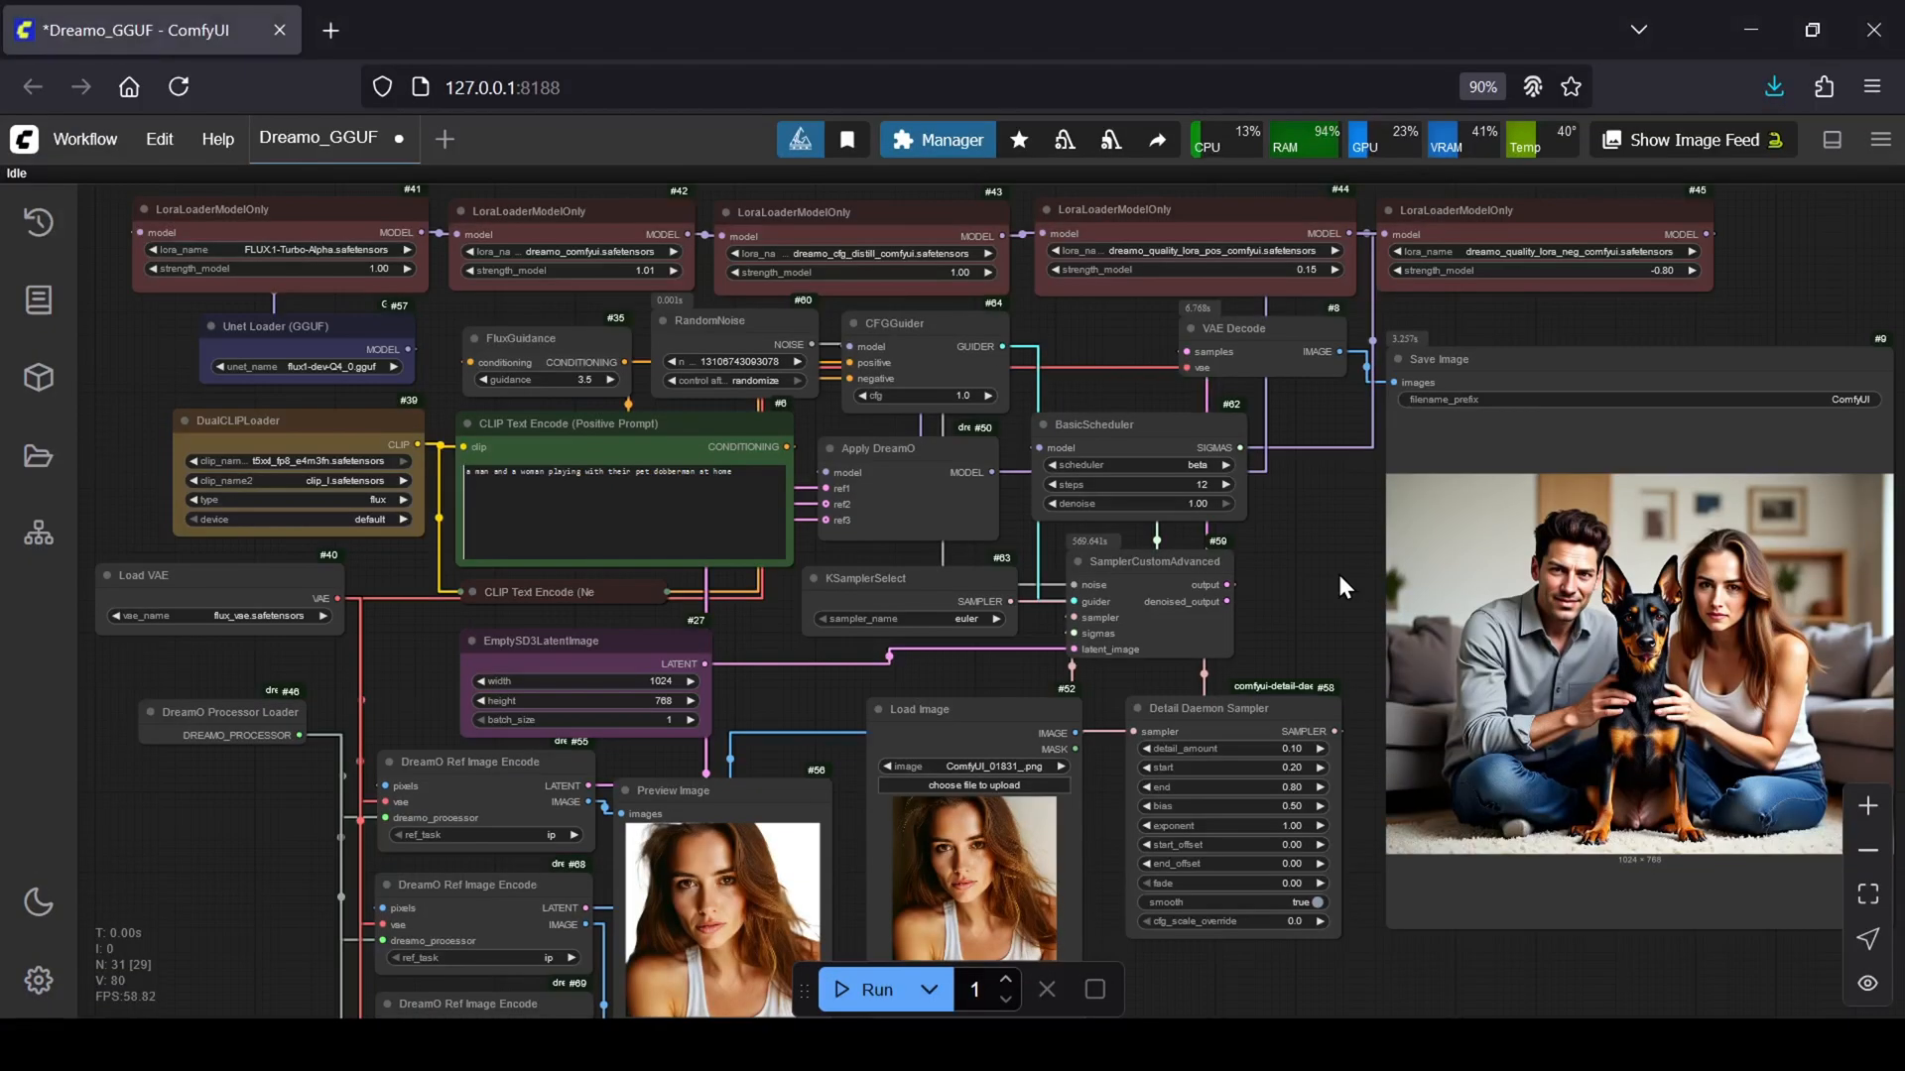
- Pan through the RunPod-hosted DreamO workflow graph to review the reference image nodes and encoders
left_click_drag(1334, 568, 1329, 571)
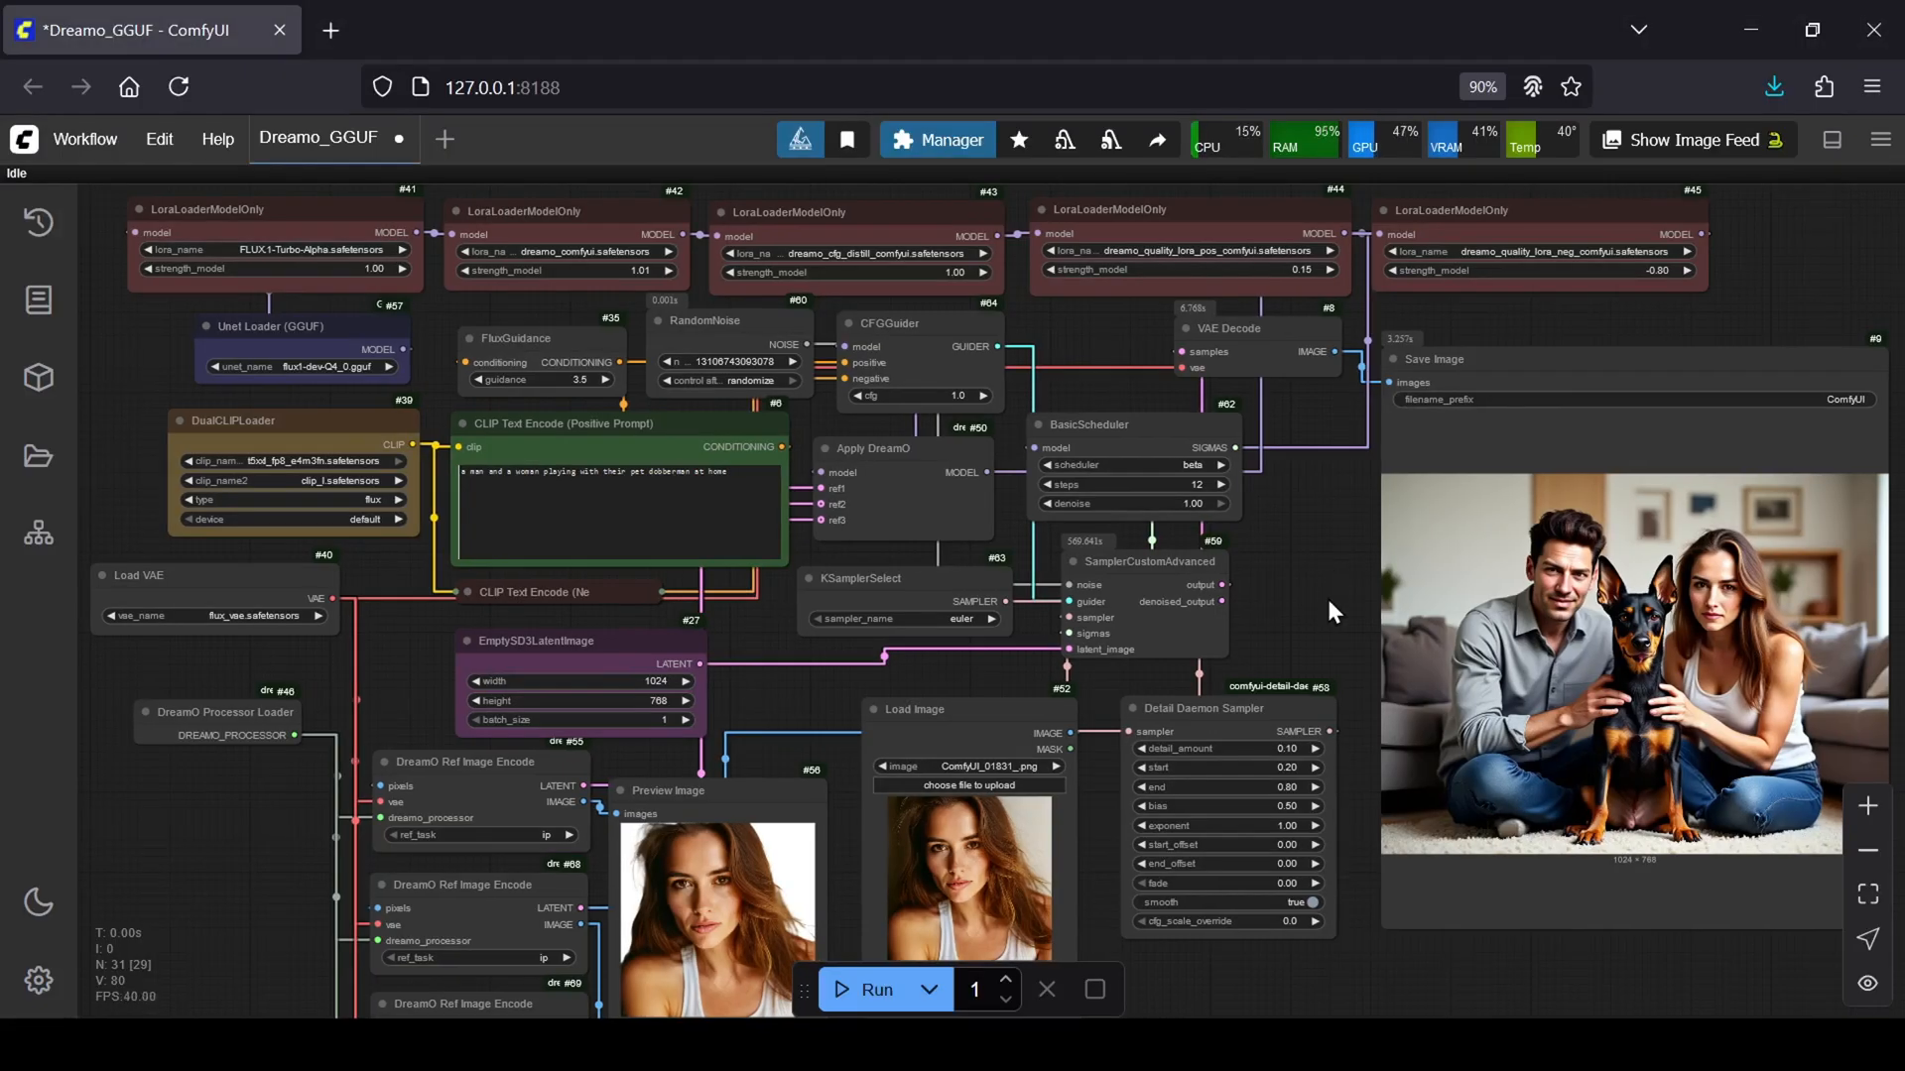
mouse_move(1327, 580)
left_mouse_down()
mouse_move(1262, 521)
mouse_move(1283, 478)
left_mouse_up()
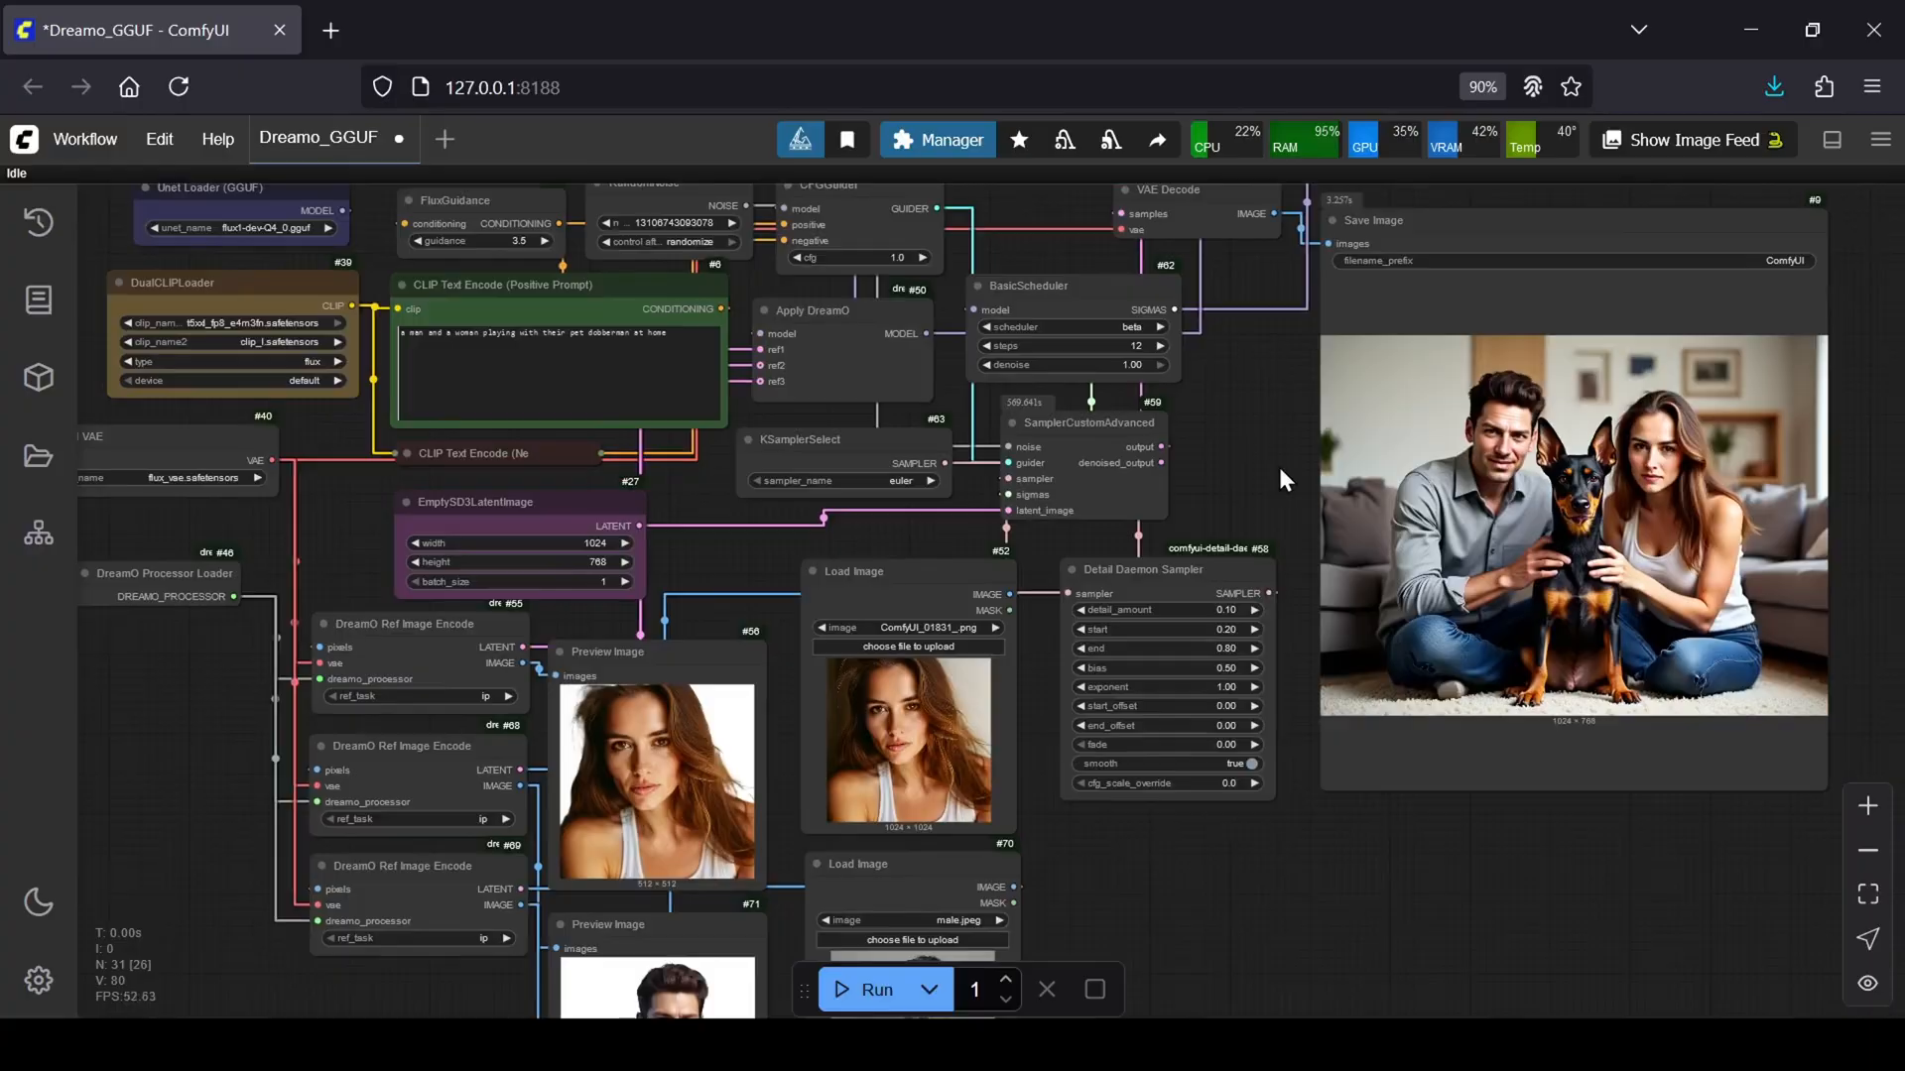
mouse_move(1420, 778)
left_mouse_down()
mouse_move(1404, 467)
mouse_move(1378, 899)
left_mouse_up()
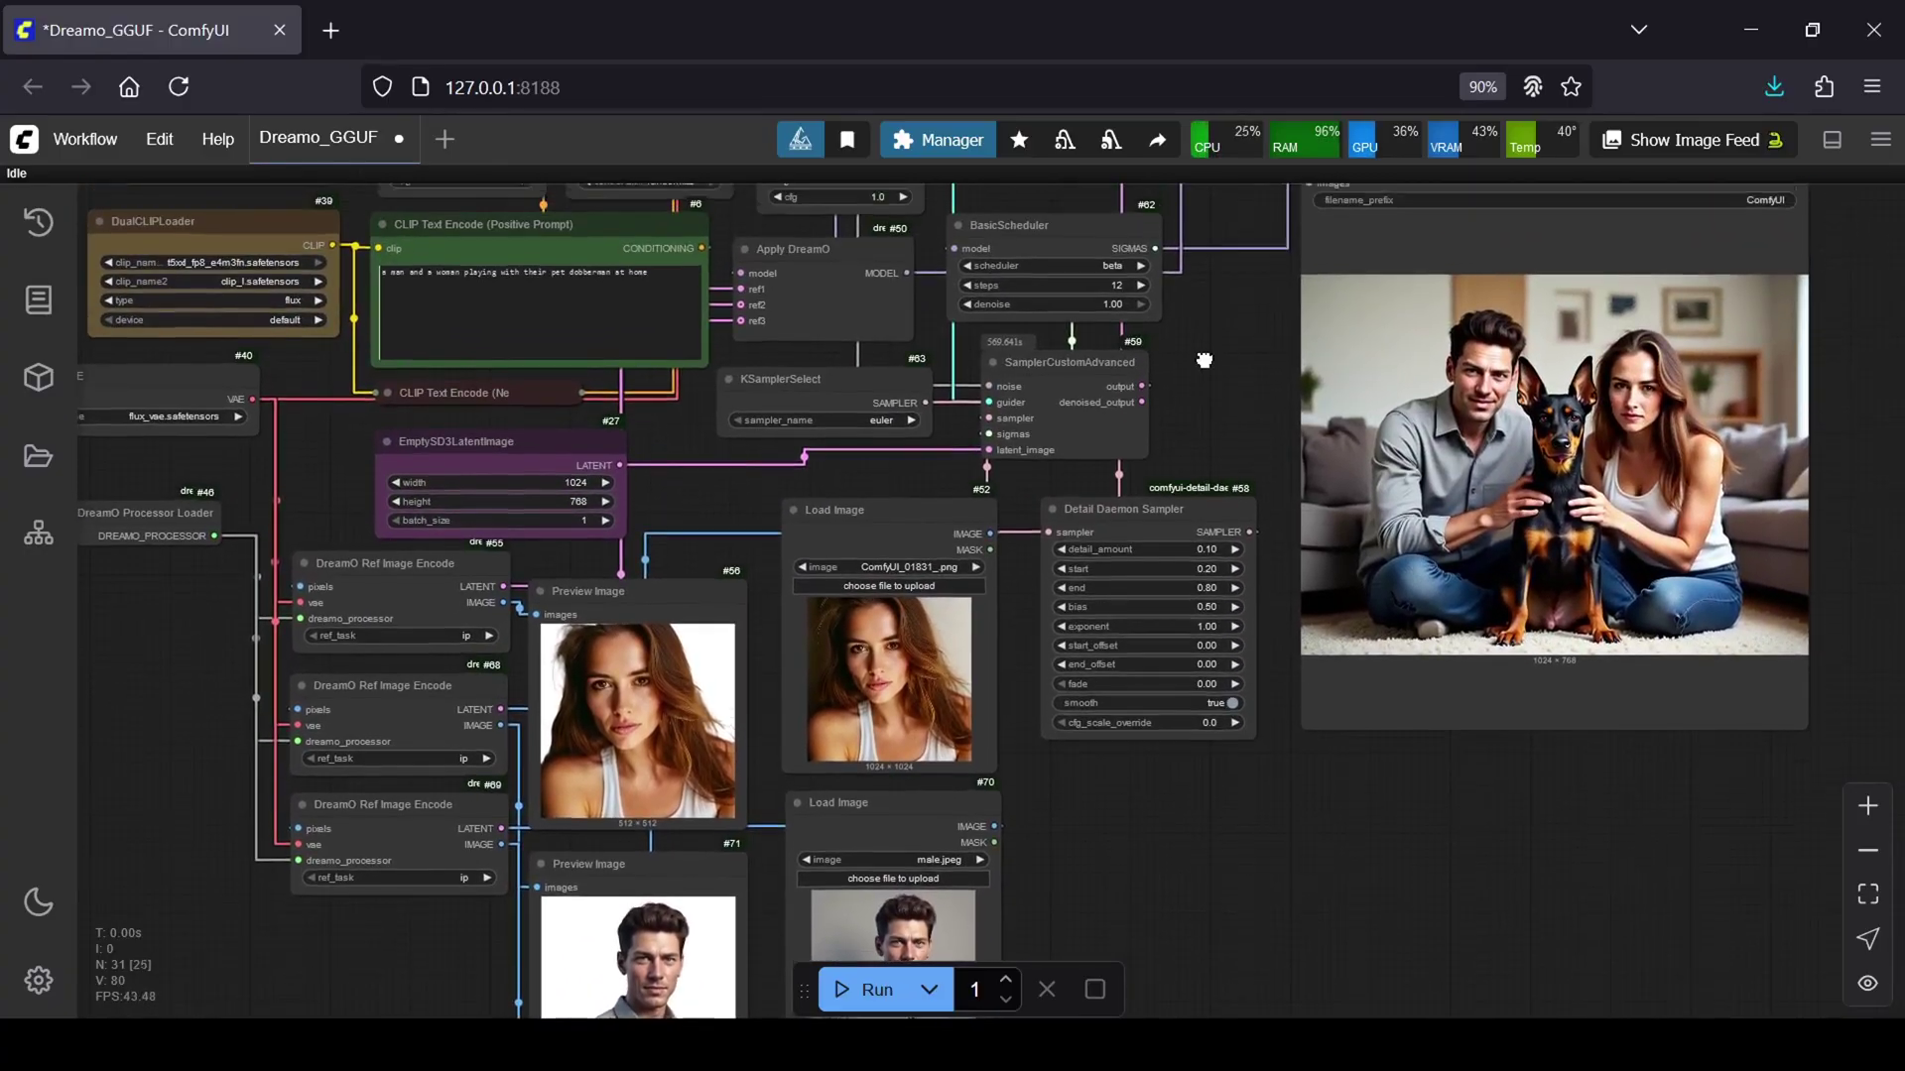
left_click_drag(1217, 408, 1208, 570)
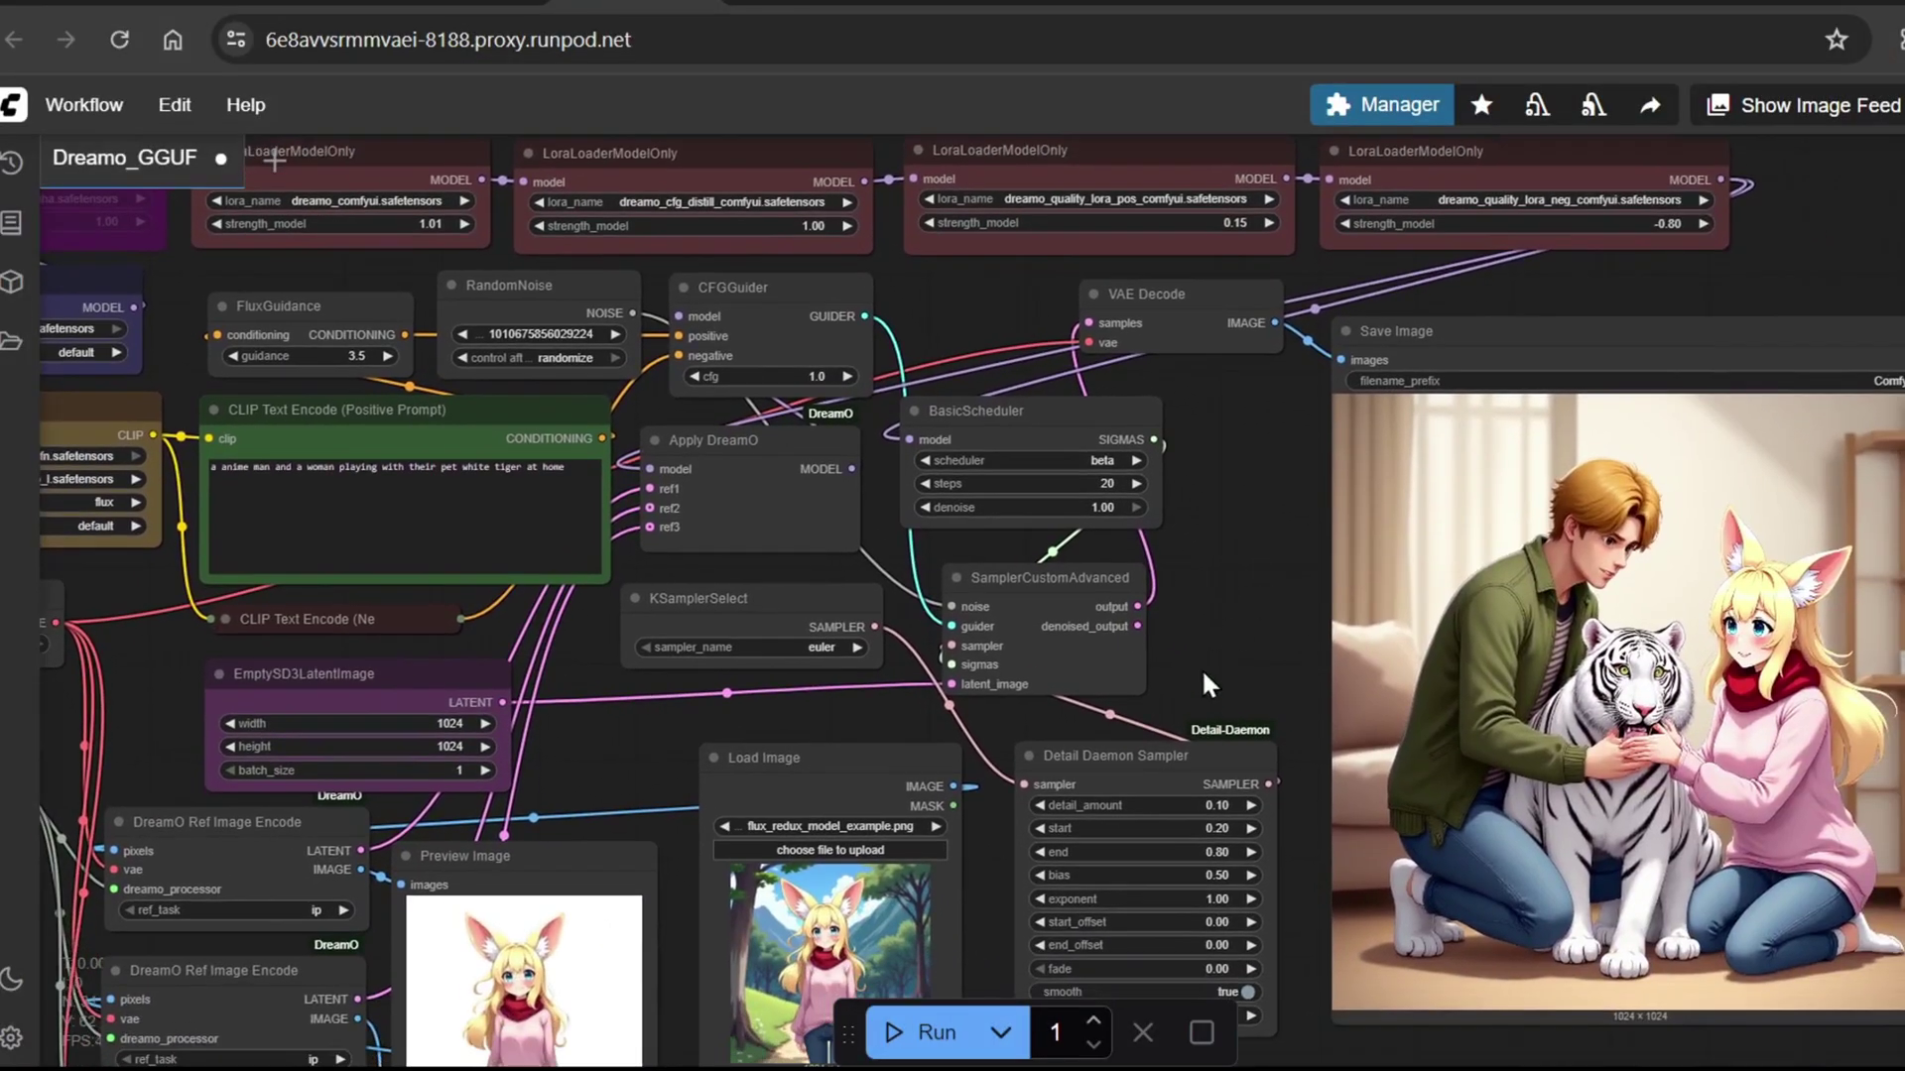
left_click_drag(1202, 669, 1385, 784)
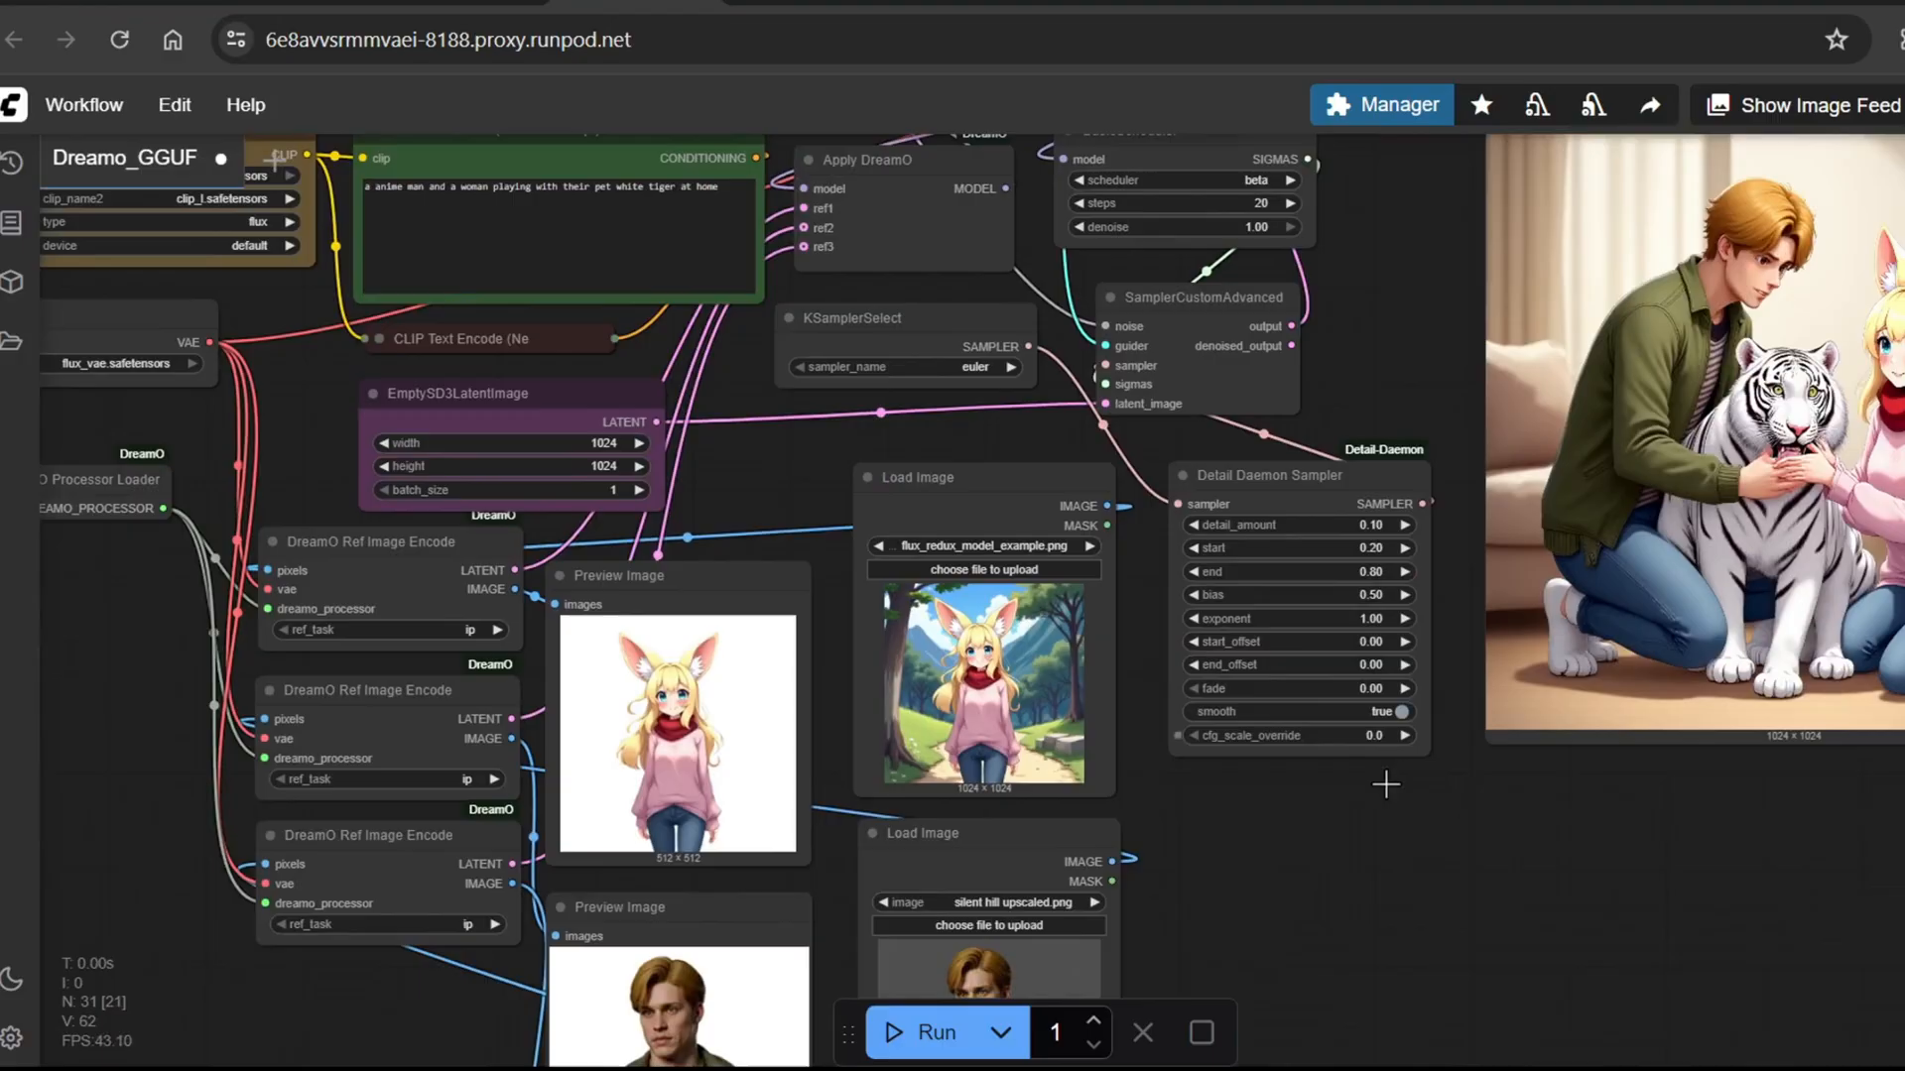
left_click_drag(1418, 909, 1383, 427)
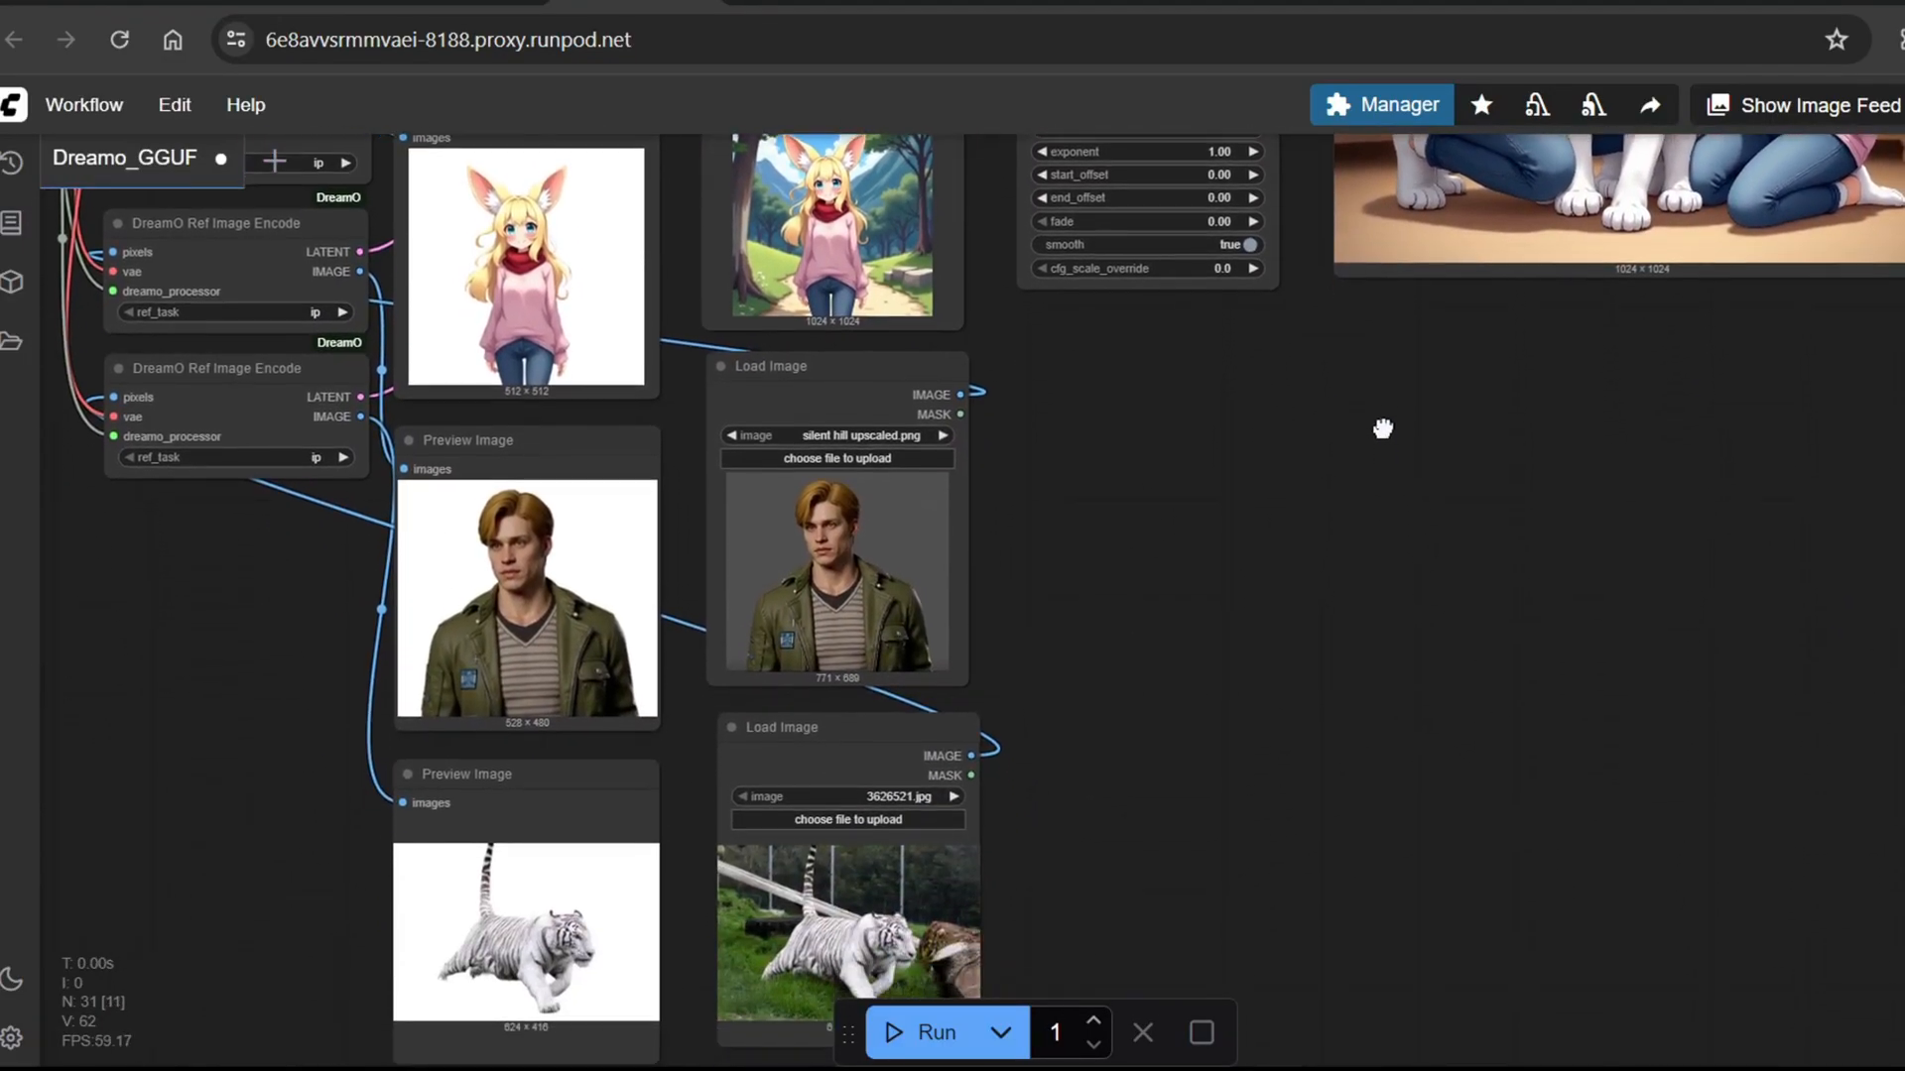
mouse_move(1383, 428)
left_mouse_down()
mouse_move(1276, 949)
mouse_move(1289, 968)
left_mouse_up()
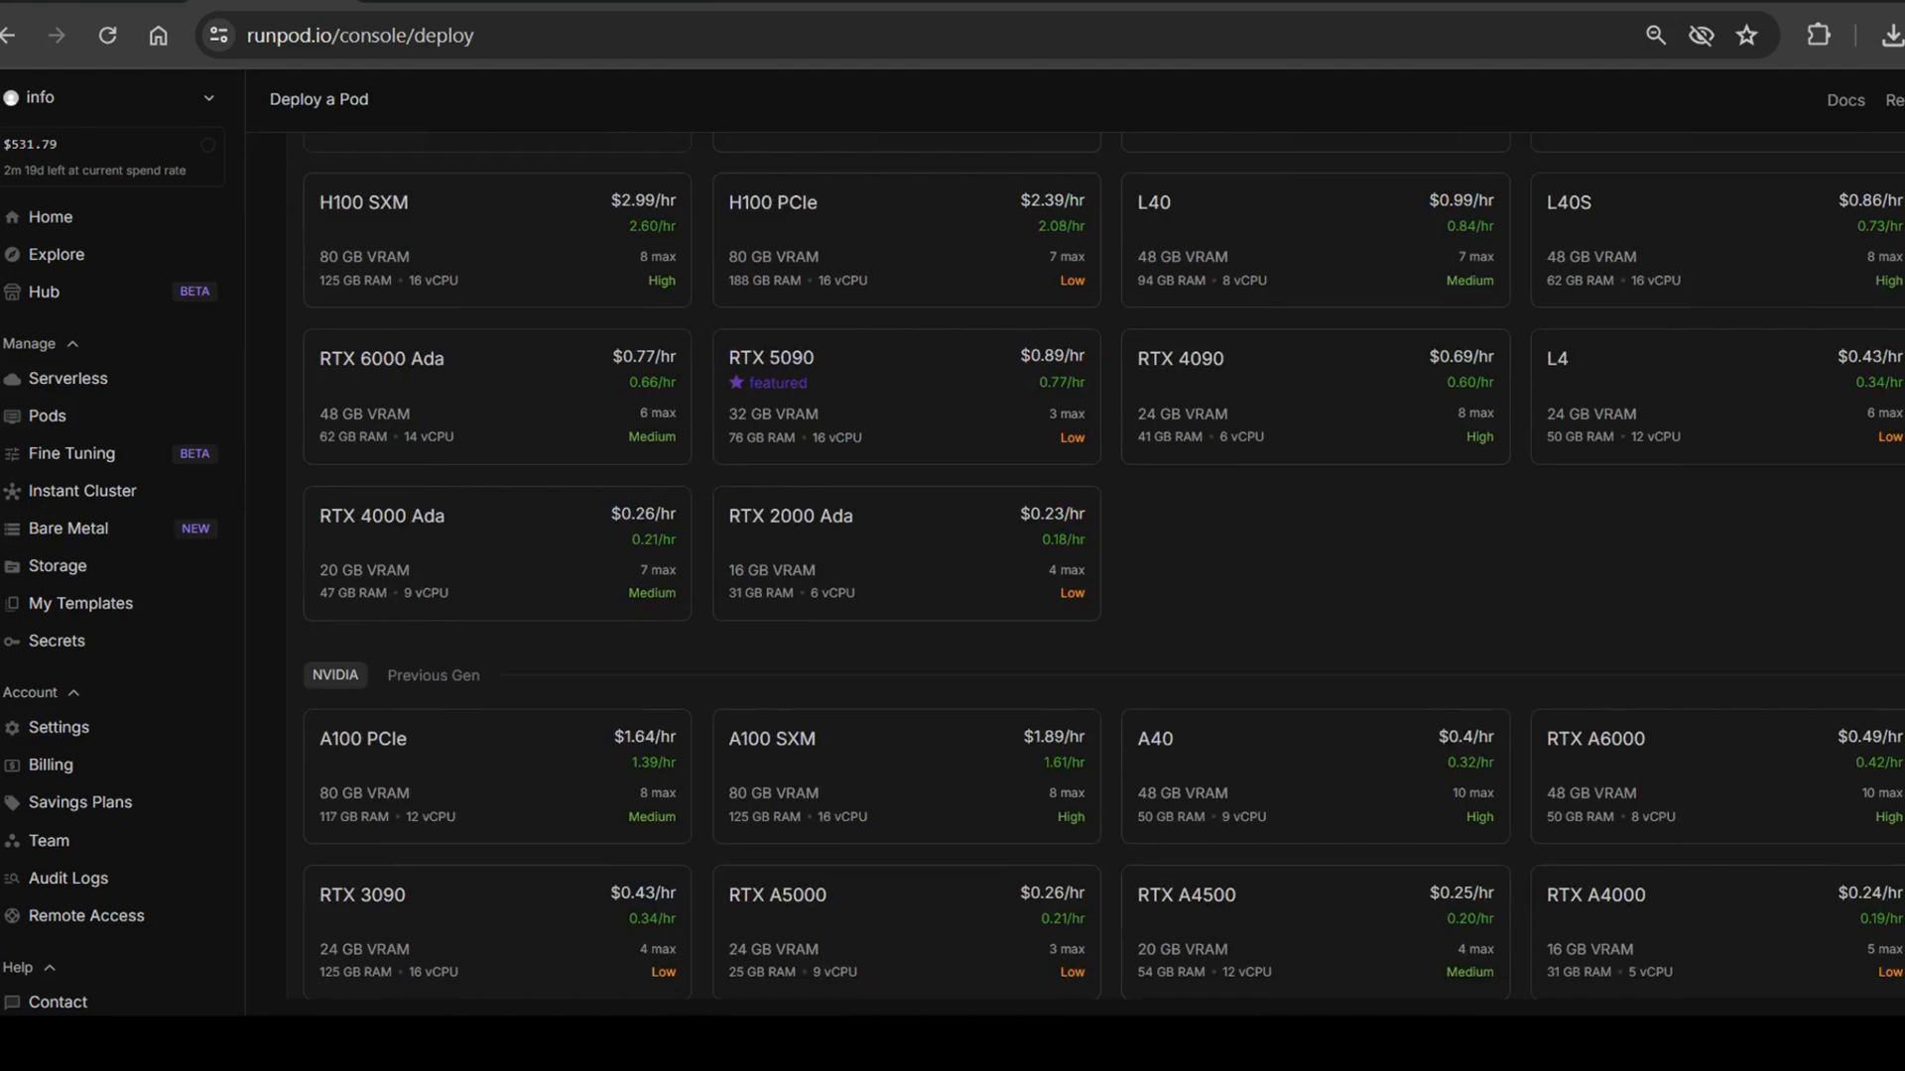
- Deploy an on-demand RunPod pod with one RTX 3090 running the DreamO template
left_click(543, 692)
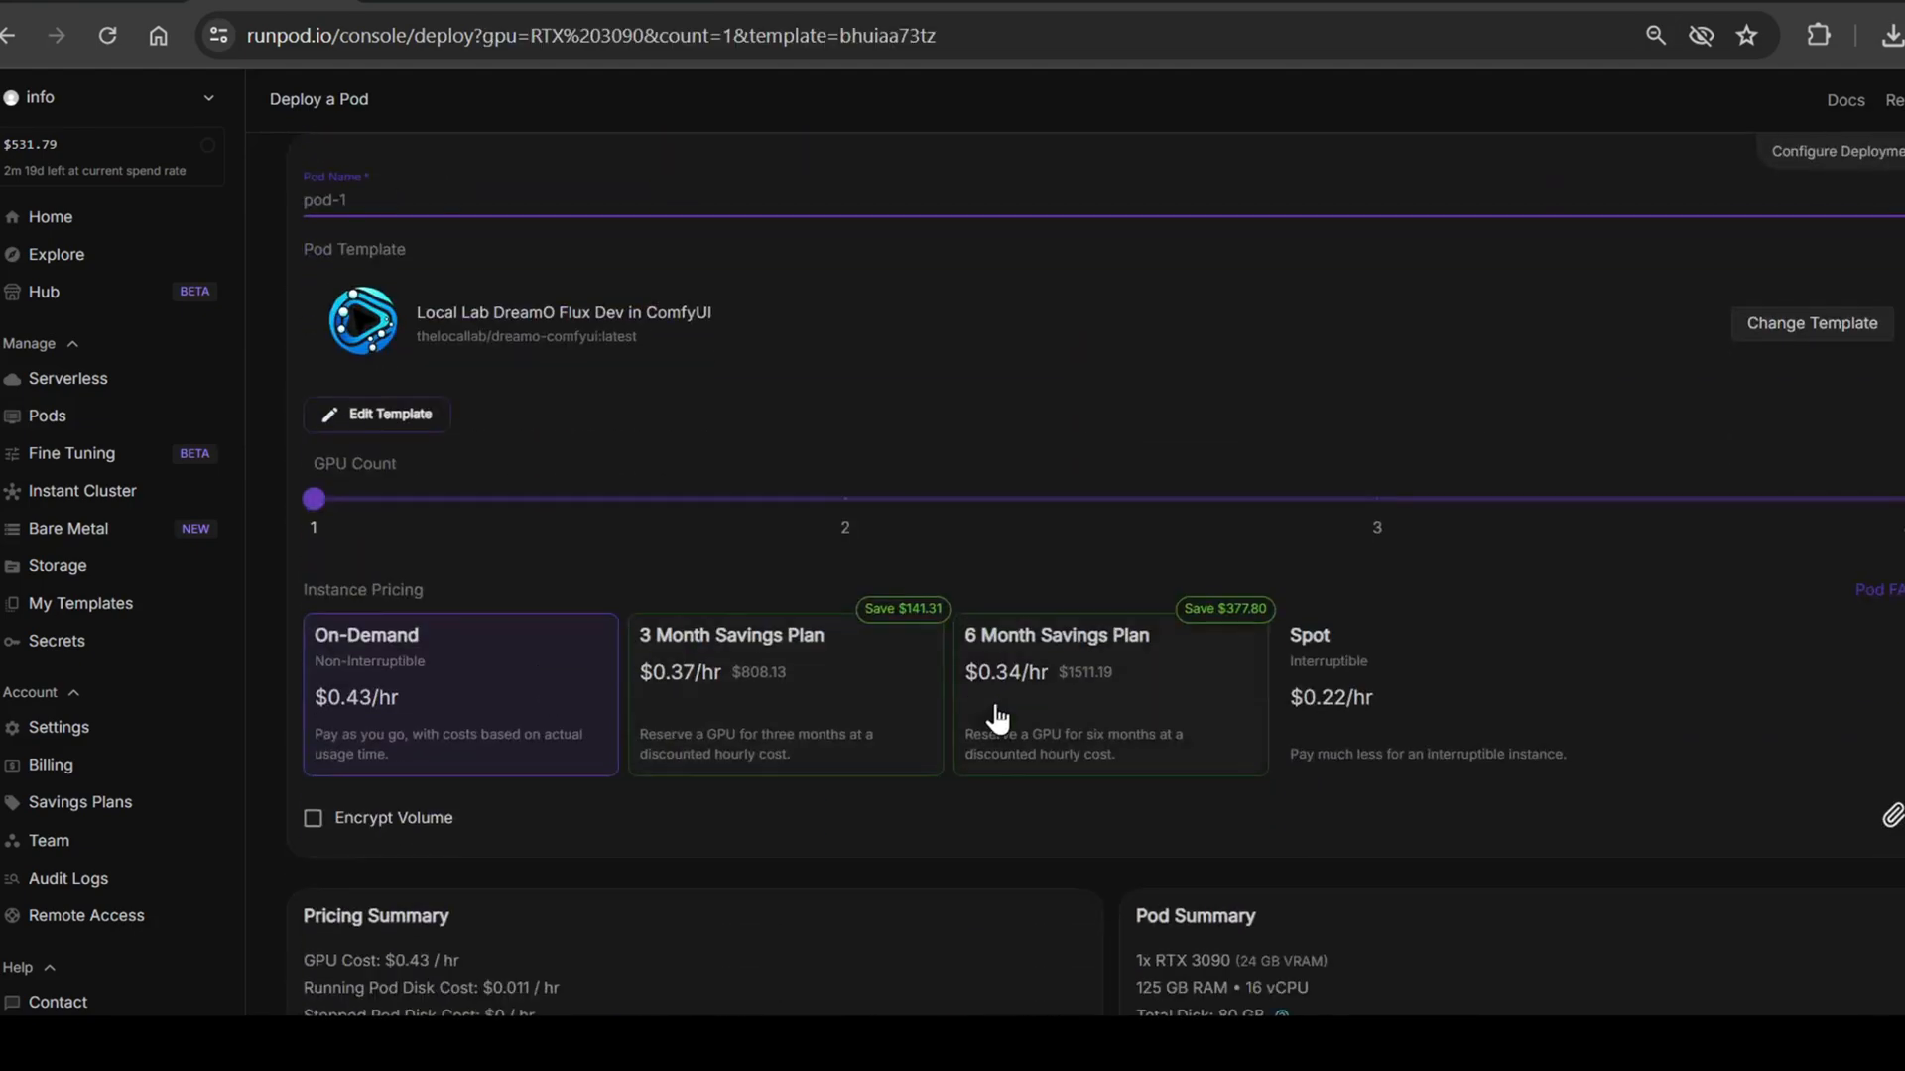
scroll(1737, 521, "down", 1)
left_click(1187, 975)
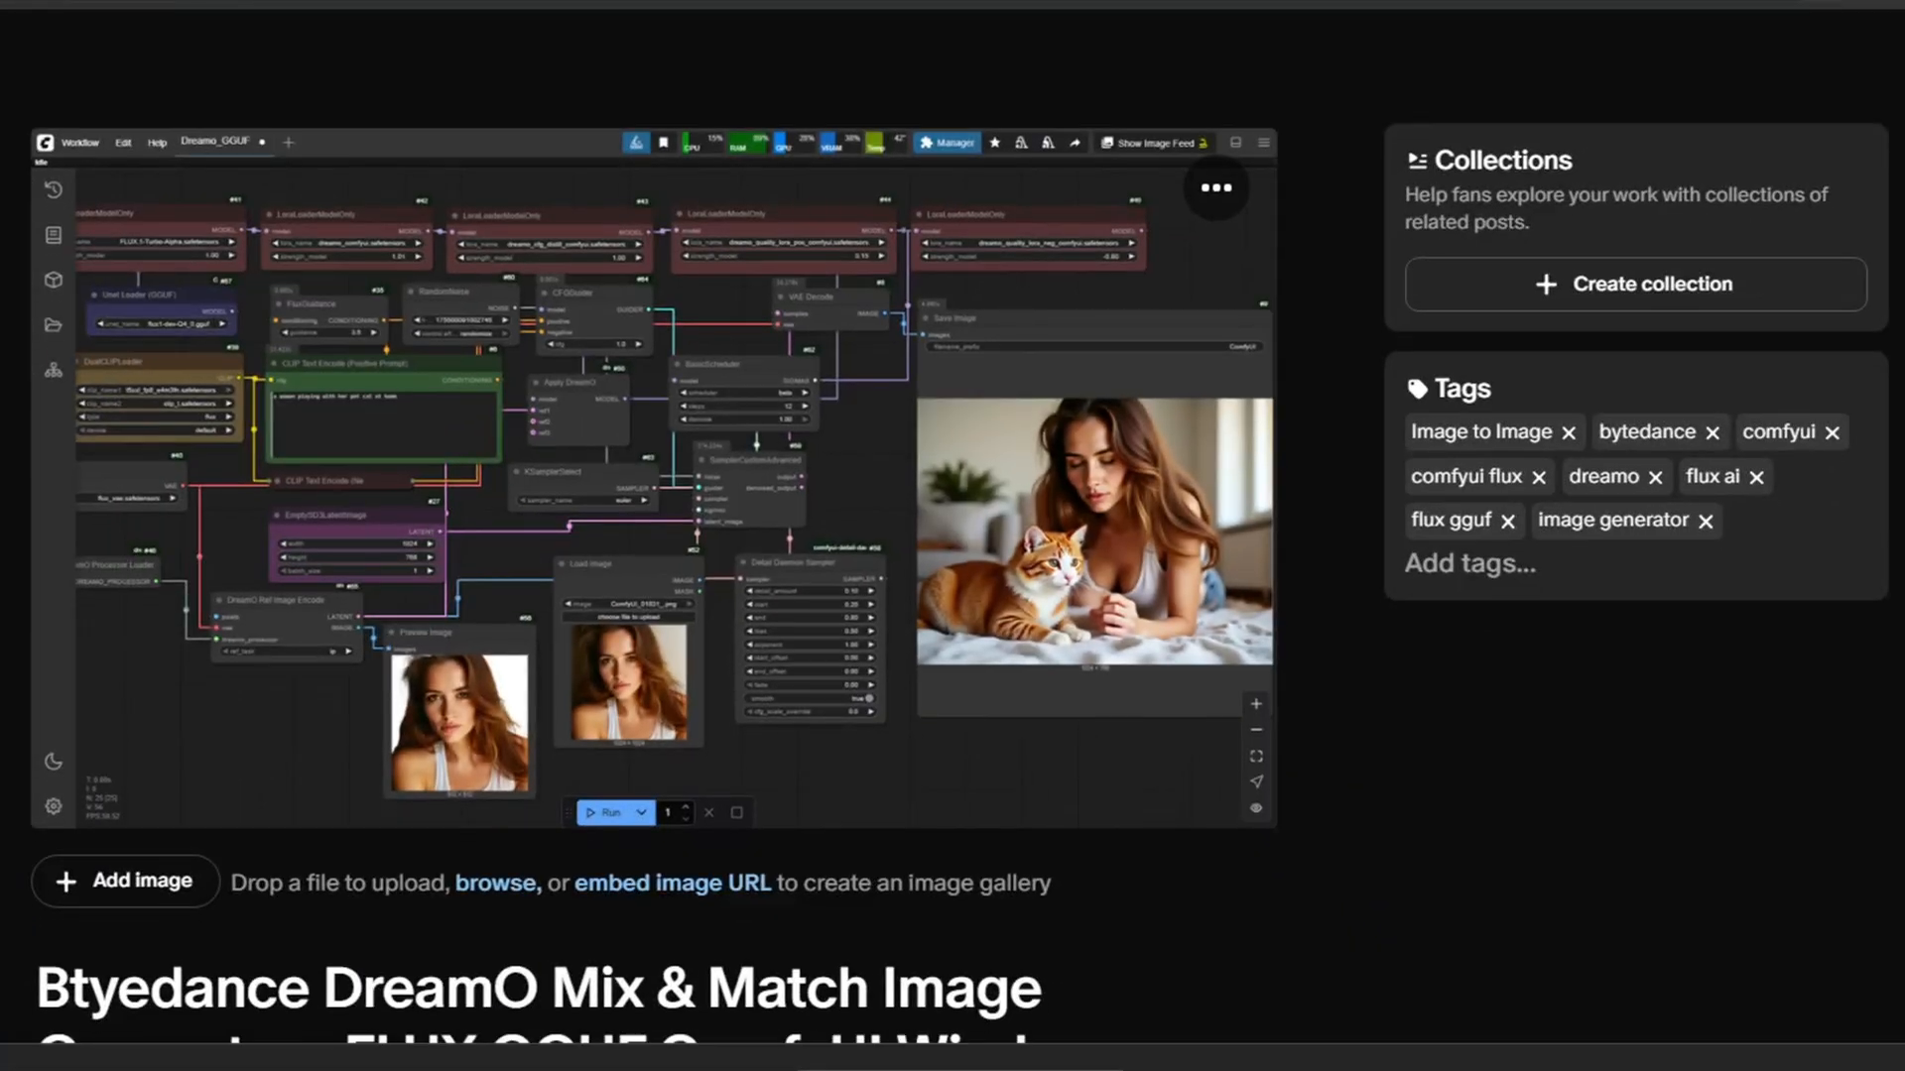
scroll(953, 596, "down", 1)
scroll(953, 596, "down", 3)
scroll(952, 595, "down", 3)
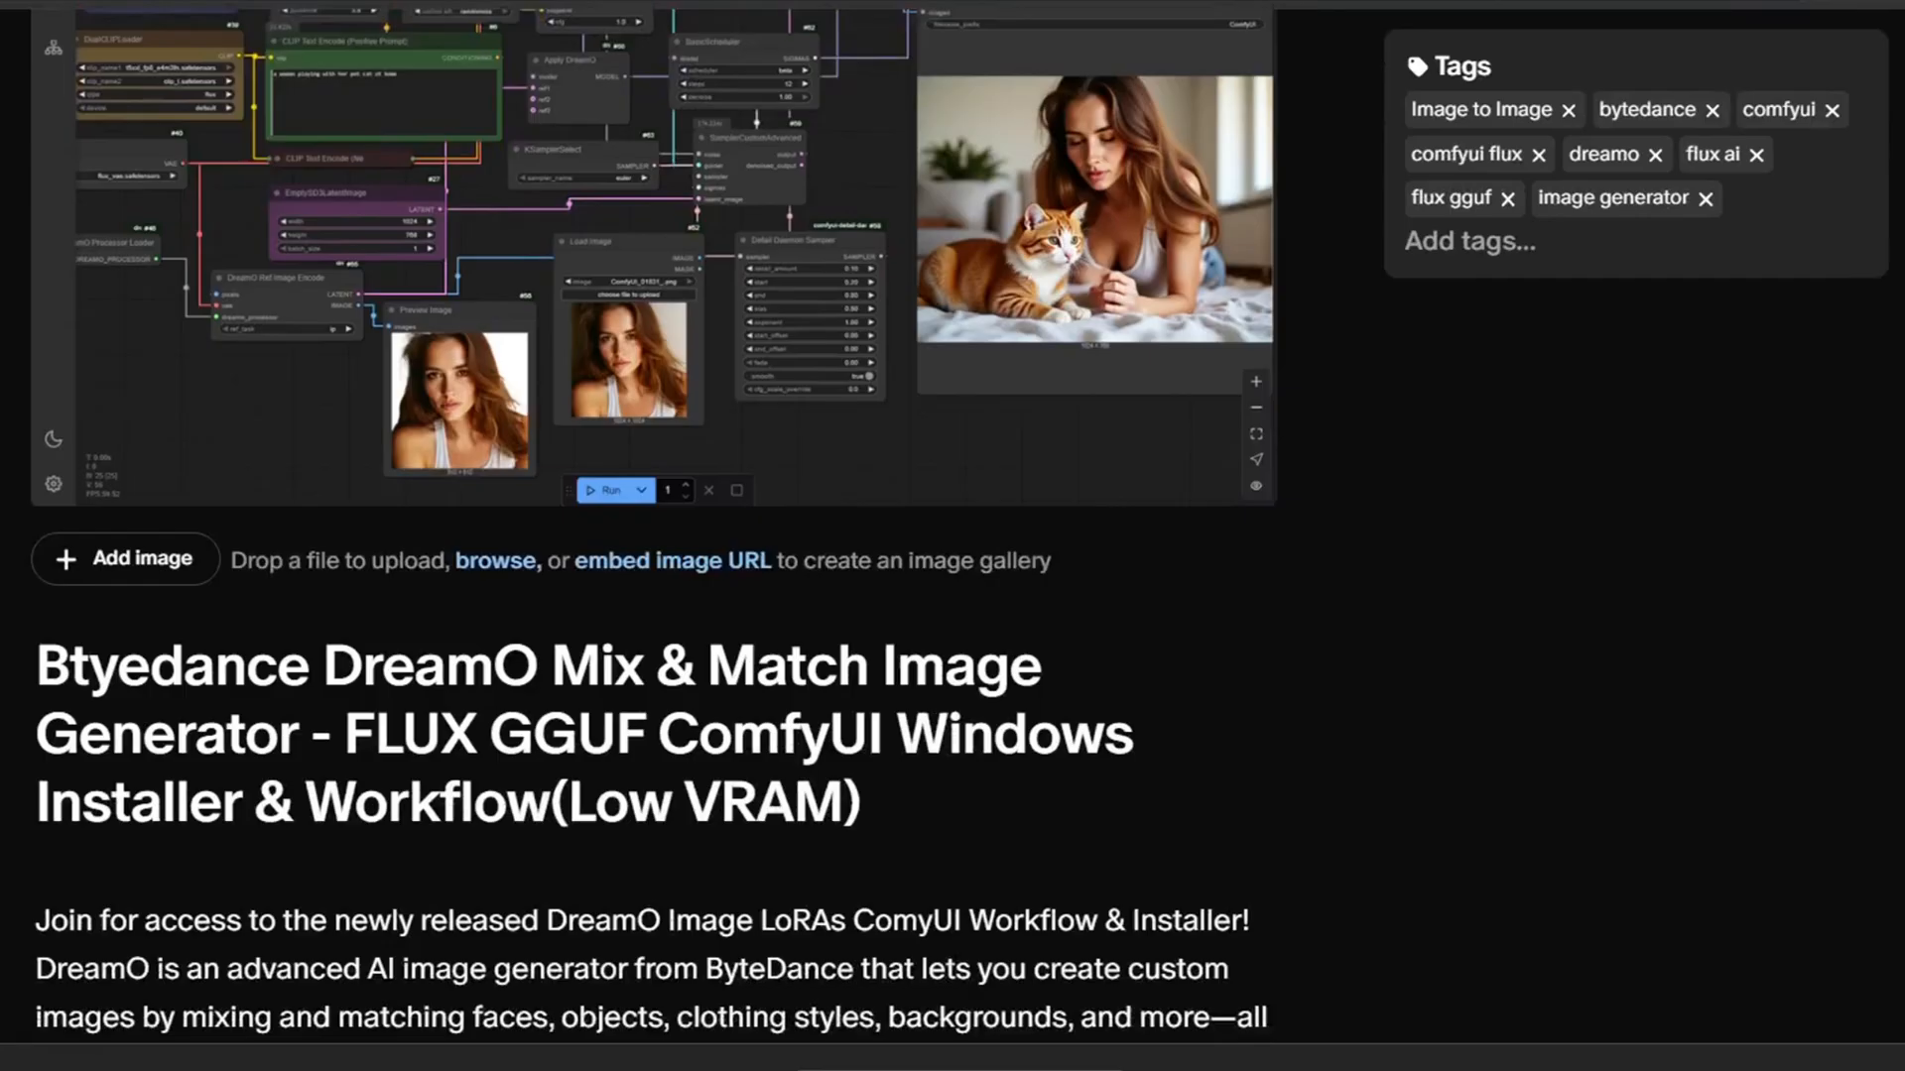
scroll(953, 595, "down", 3)
scroll(953, 597, "down", 2)
scroll(952, 595, "down", 3)
scroll(953, 596, "down", 2)
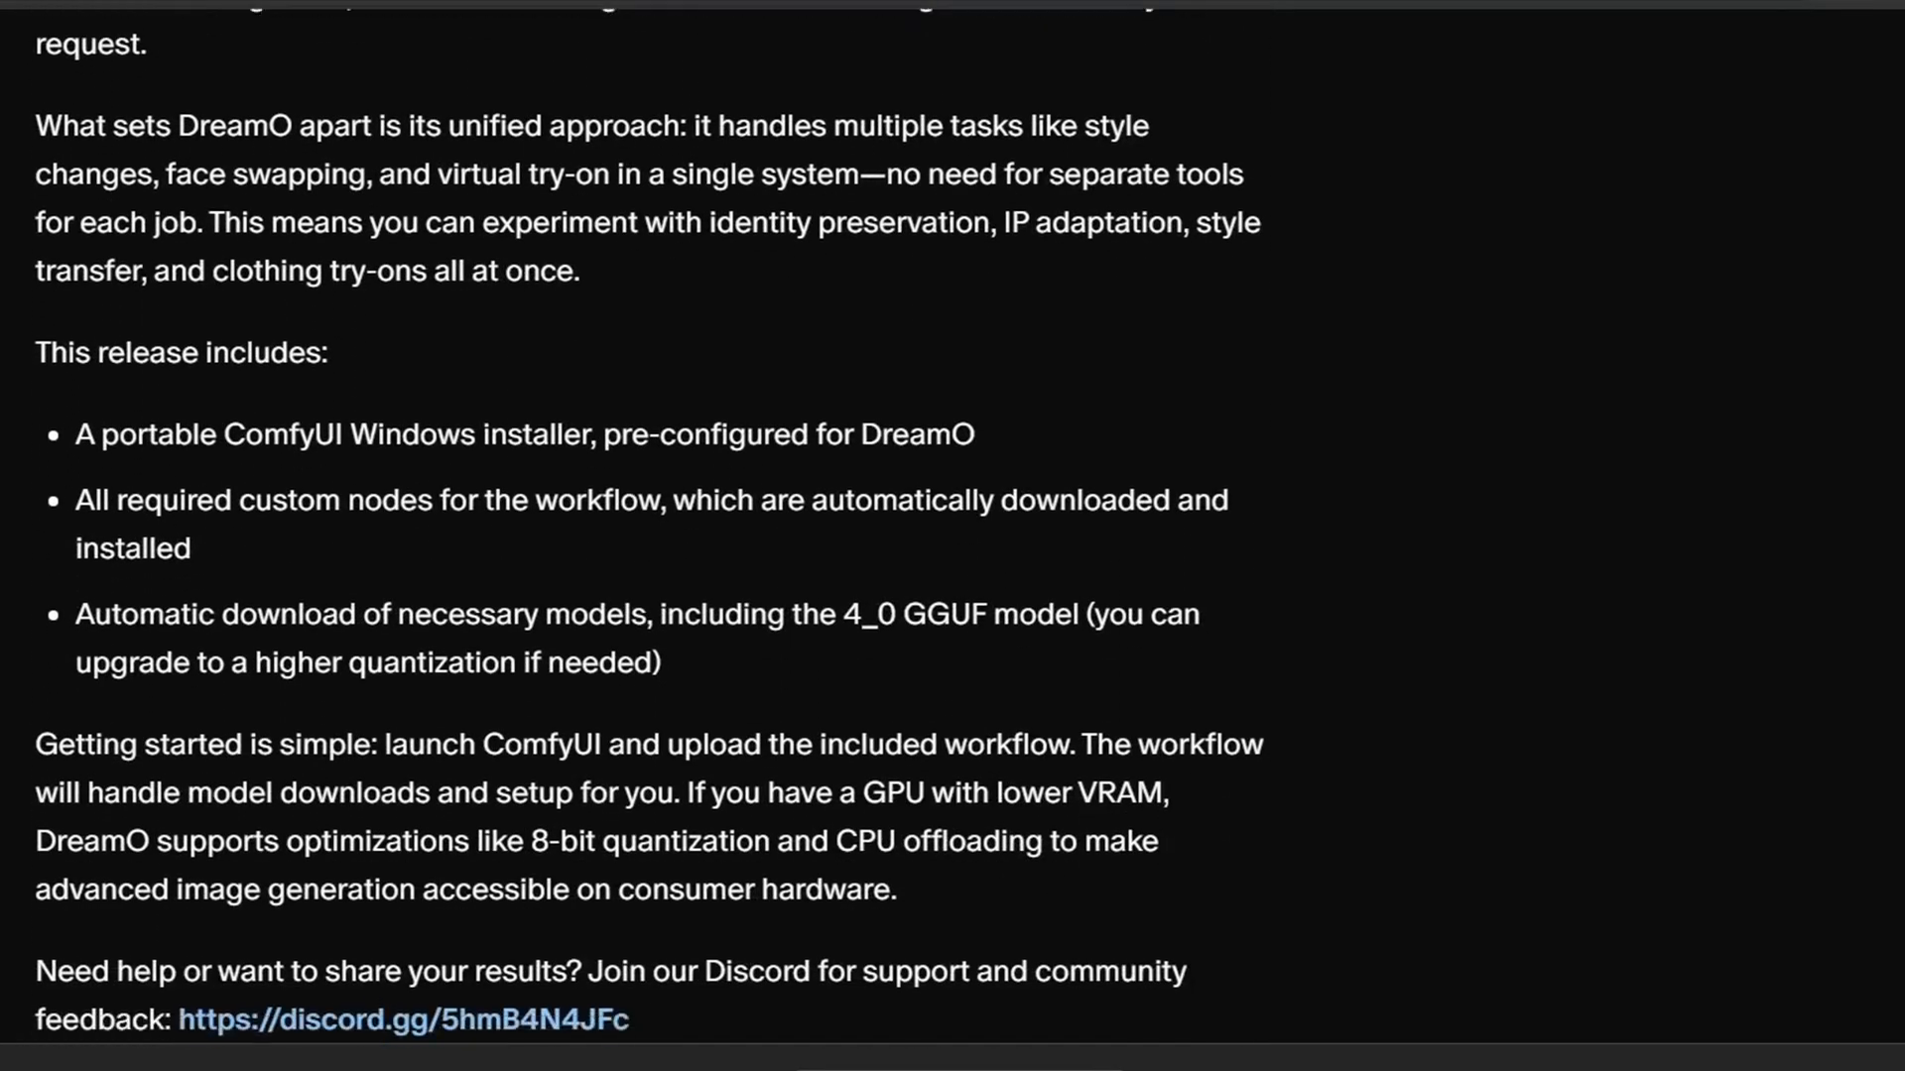
scroll(953, 596, "down", 2)
scroll(953, 597, "down", 2)
scroll(952, 595, "down", 1)
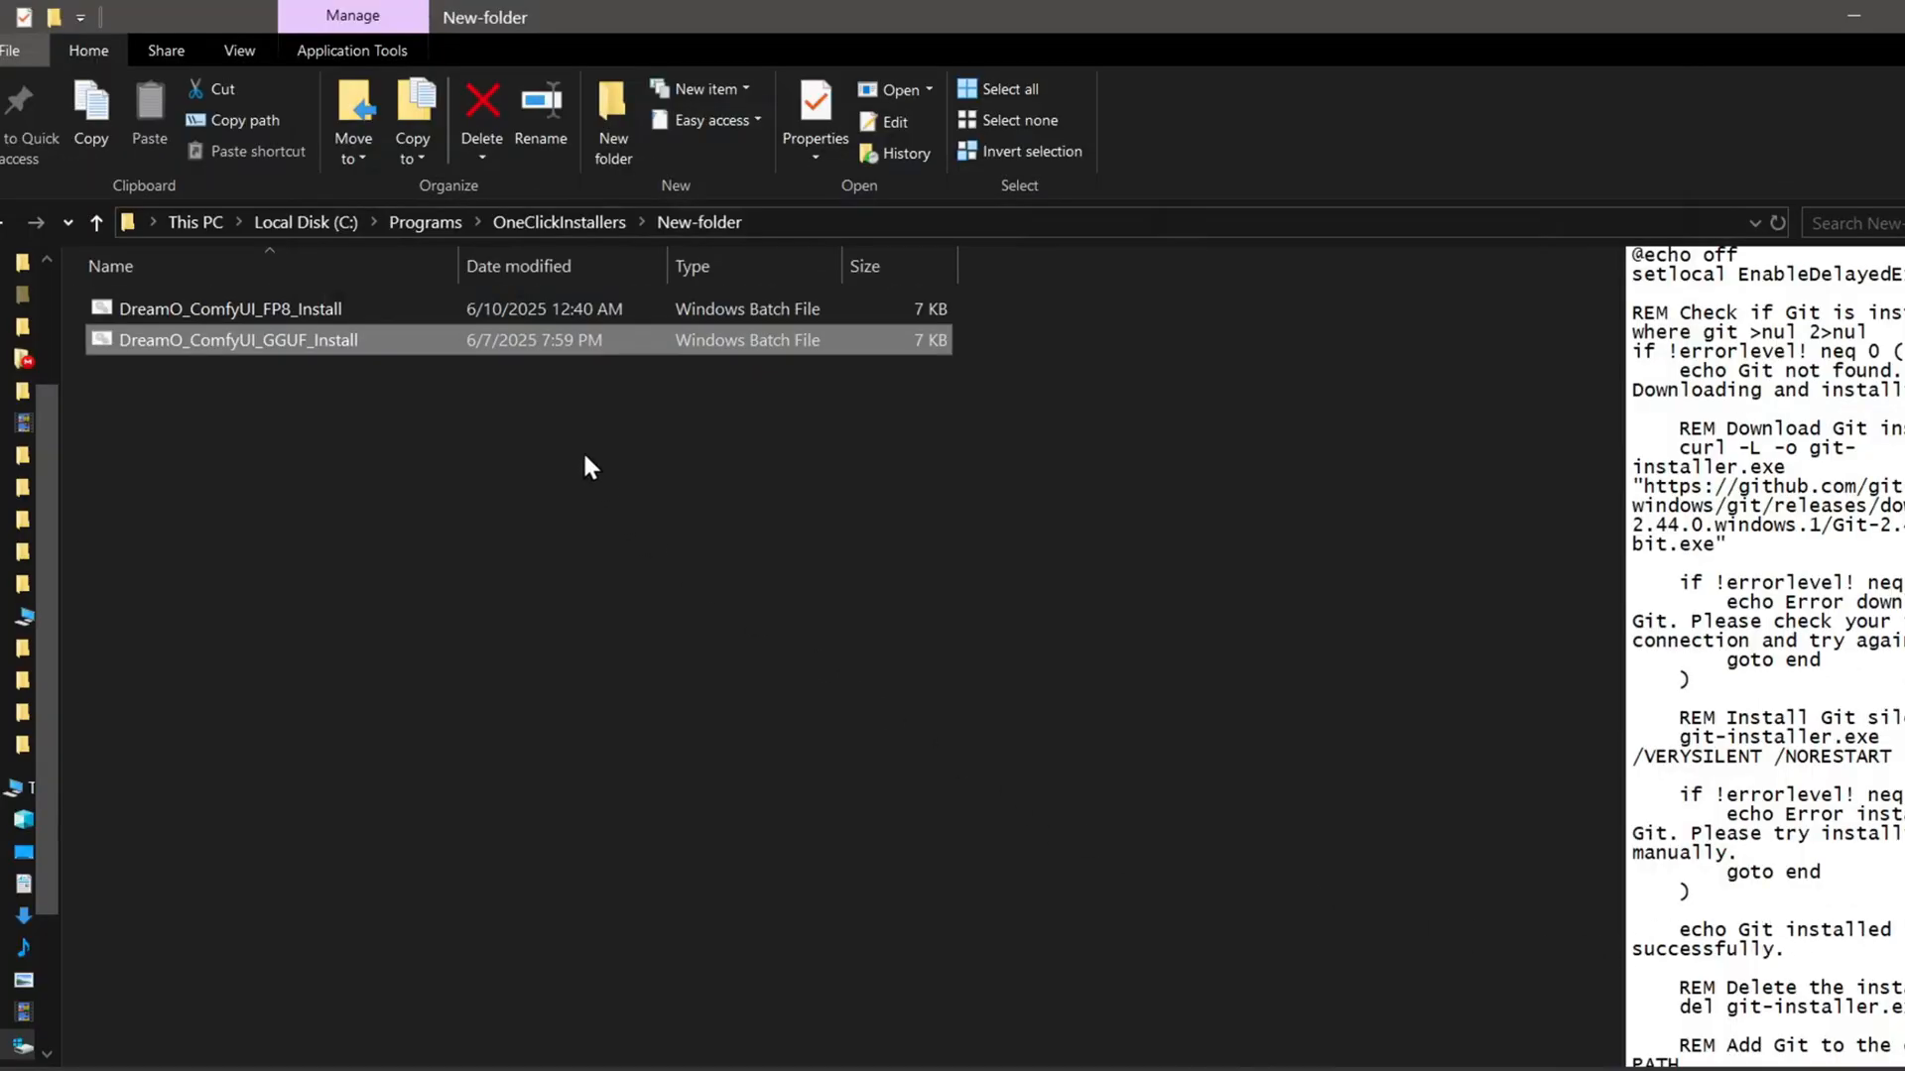
- Run DreamO_ComfyUI_GGUF_Install.bat and set its download window aside while ComfyUI downloads
double_click(377, 344)
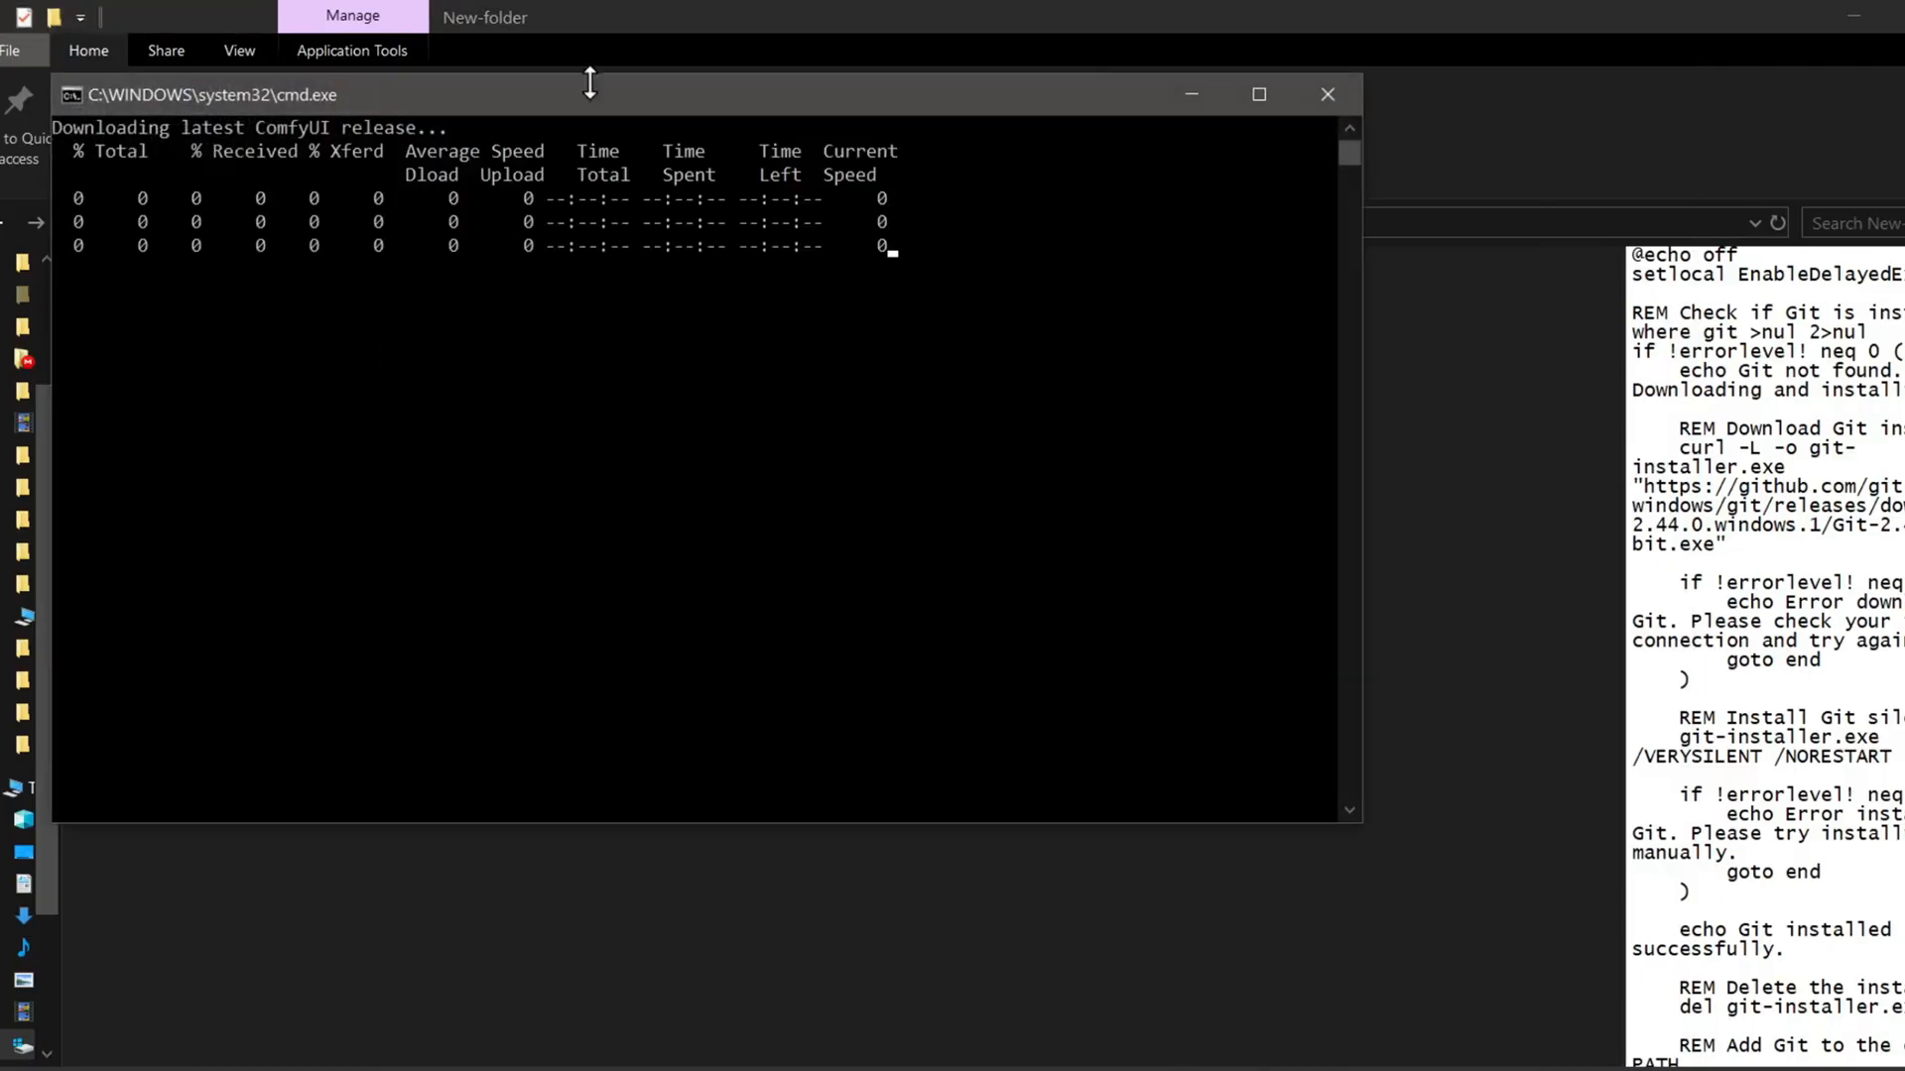
left_click_drag(595, 93, 957, 316)
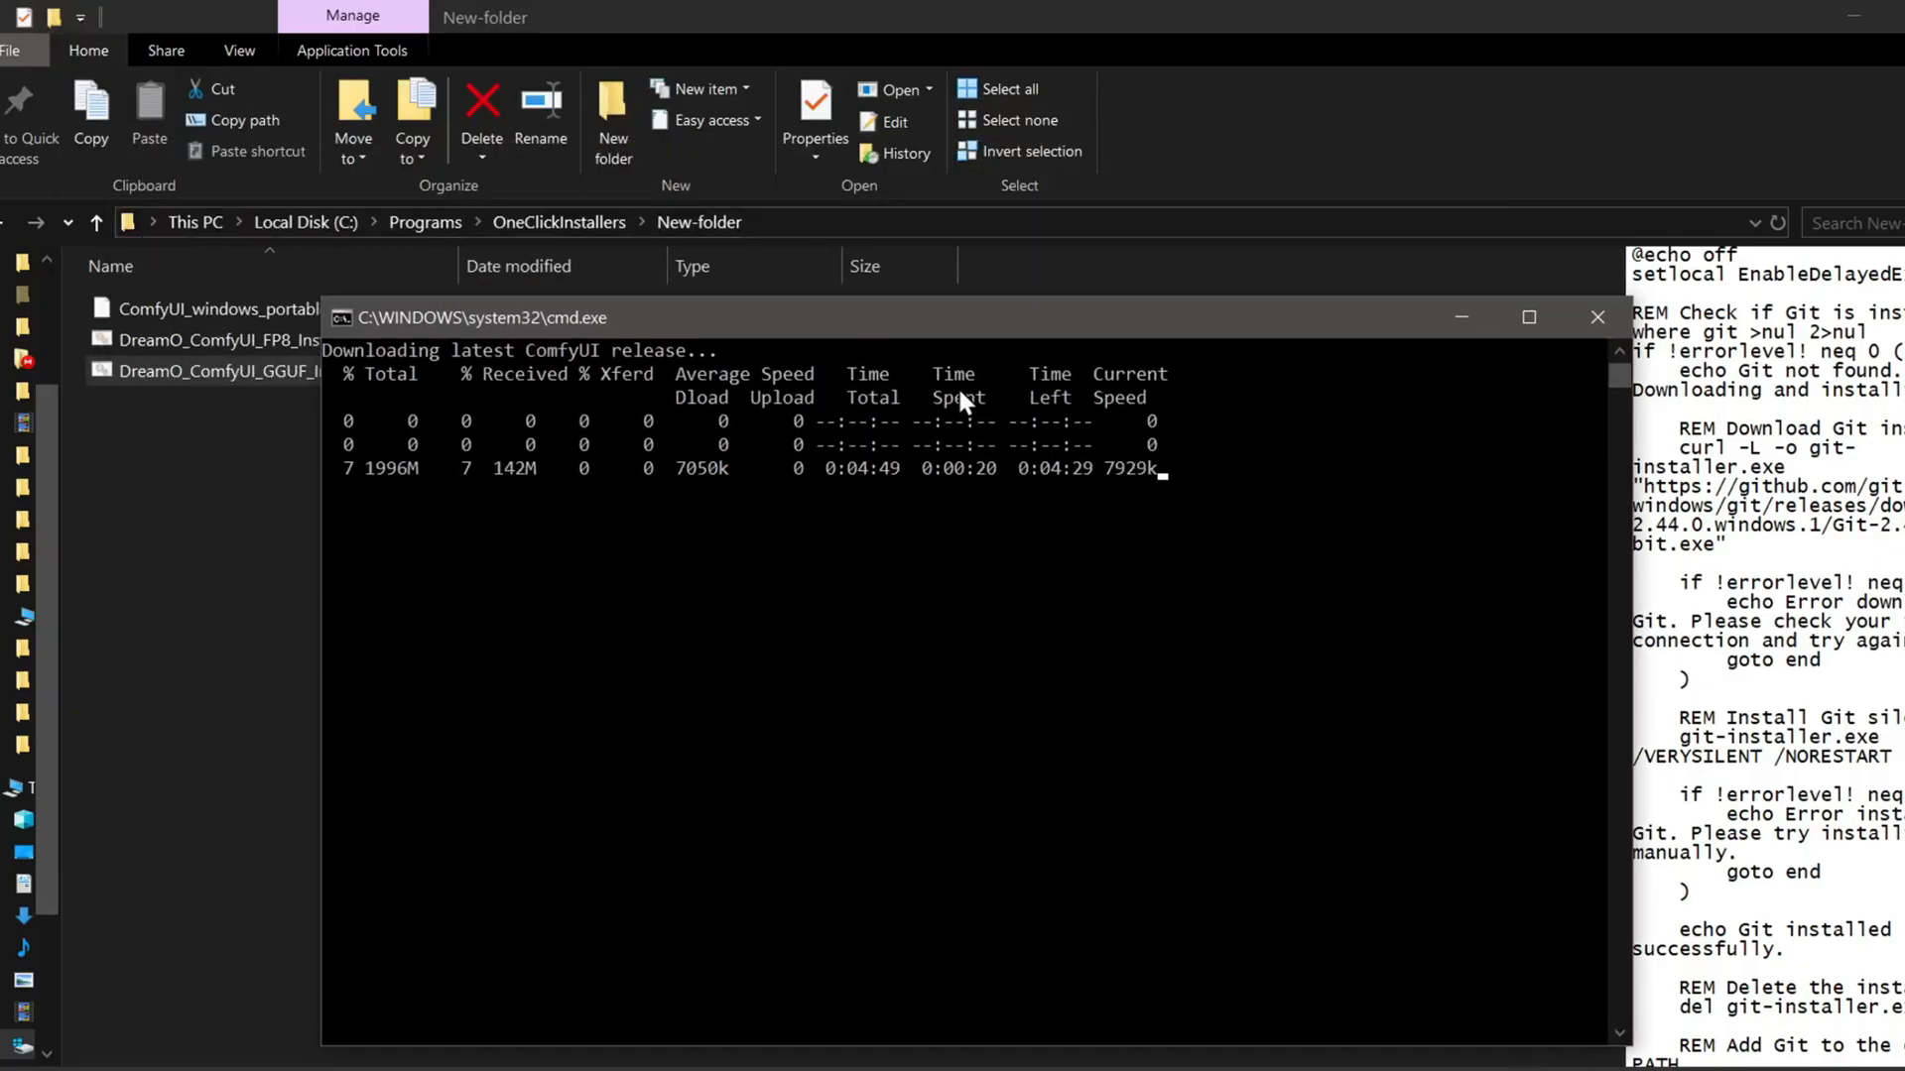
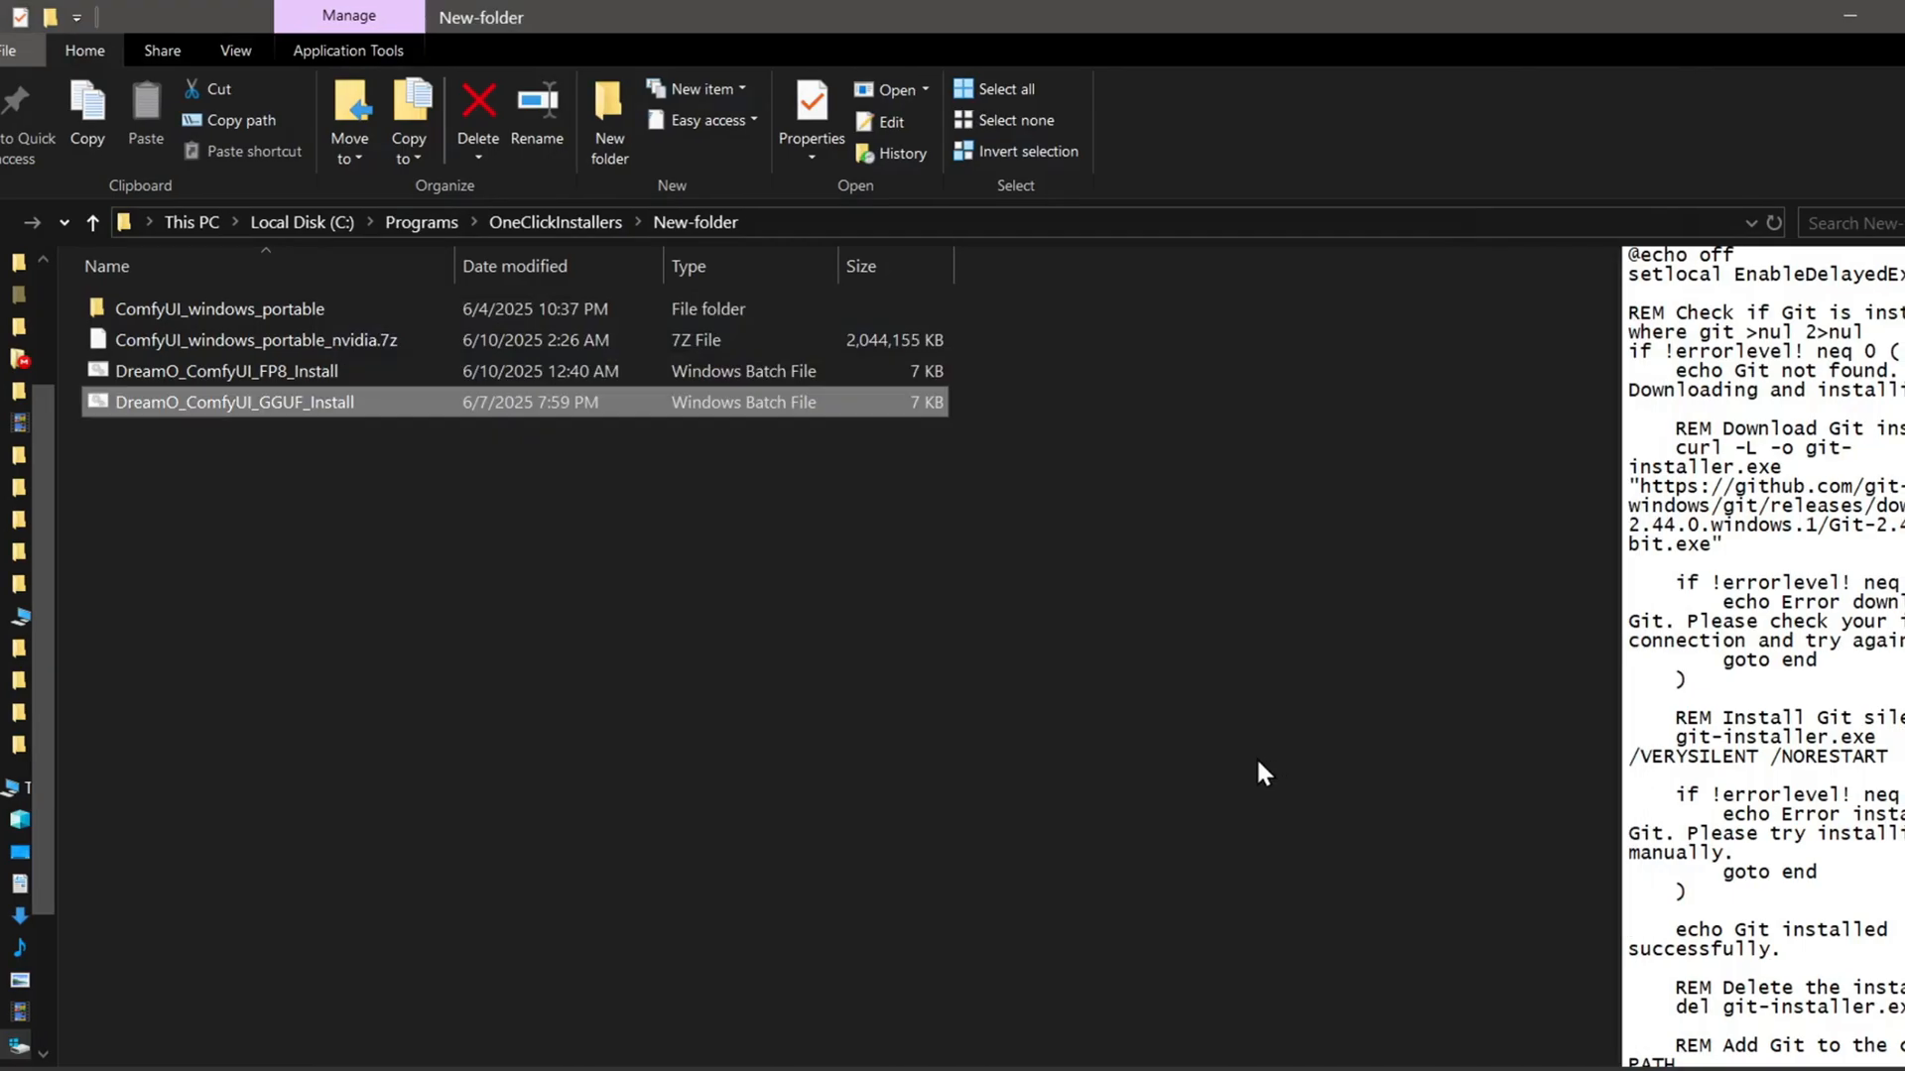
- Launch ComfyUI from ComfyUI_windows_portable using run_nvidia_gpu.bat
double_click(450, 311)
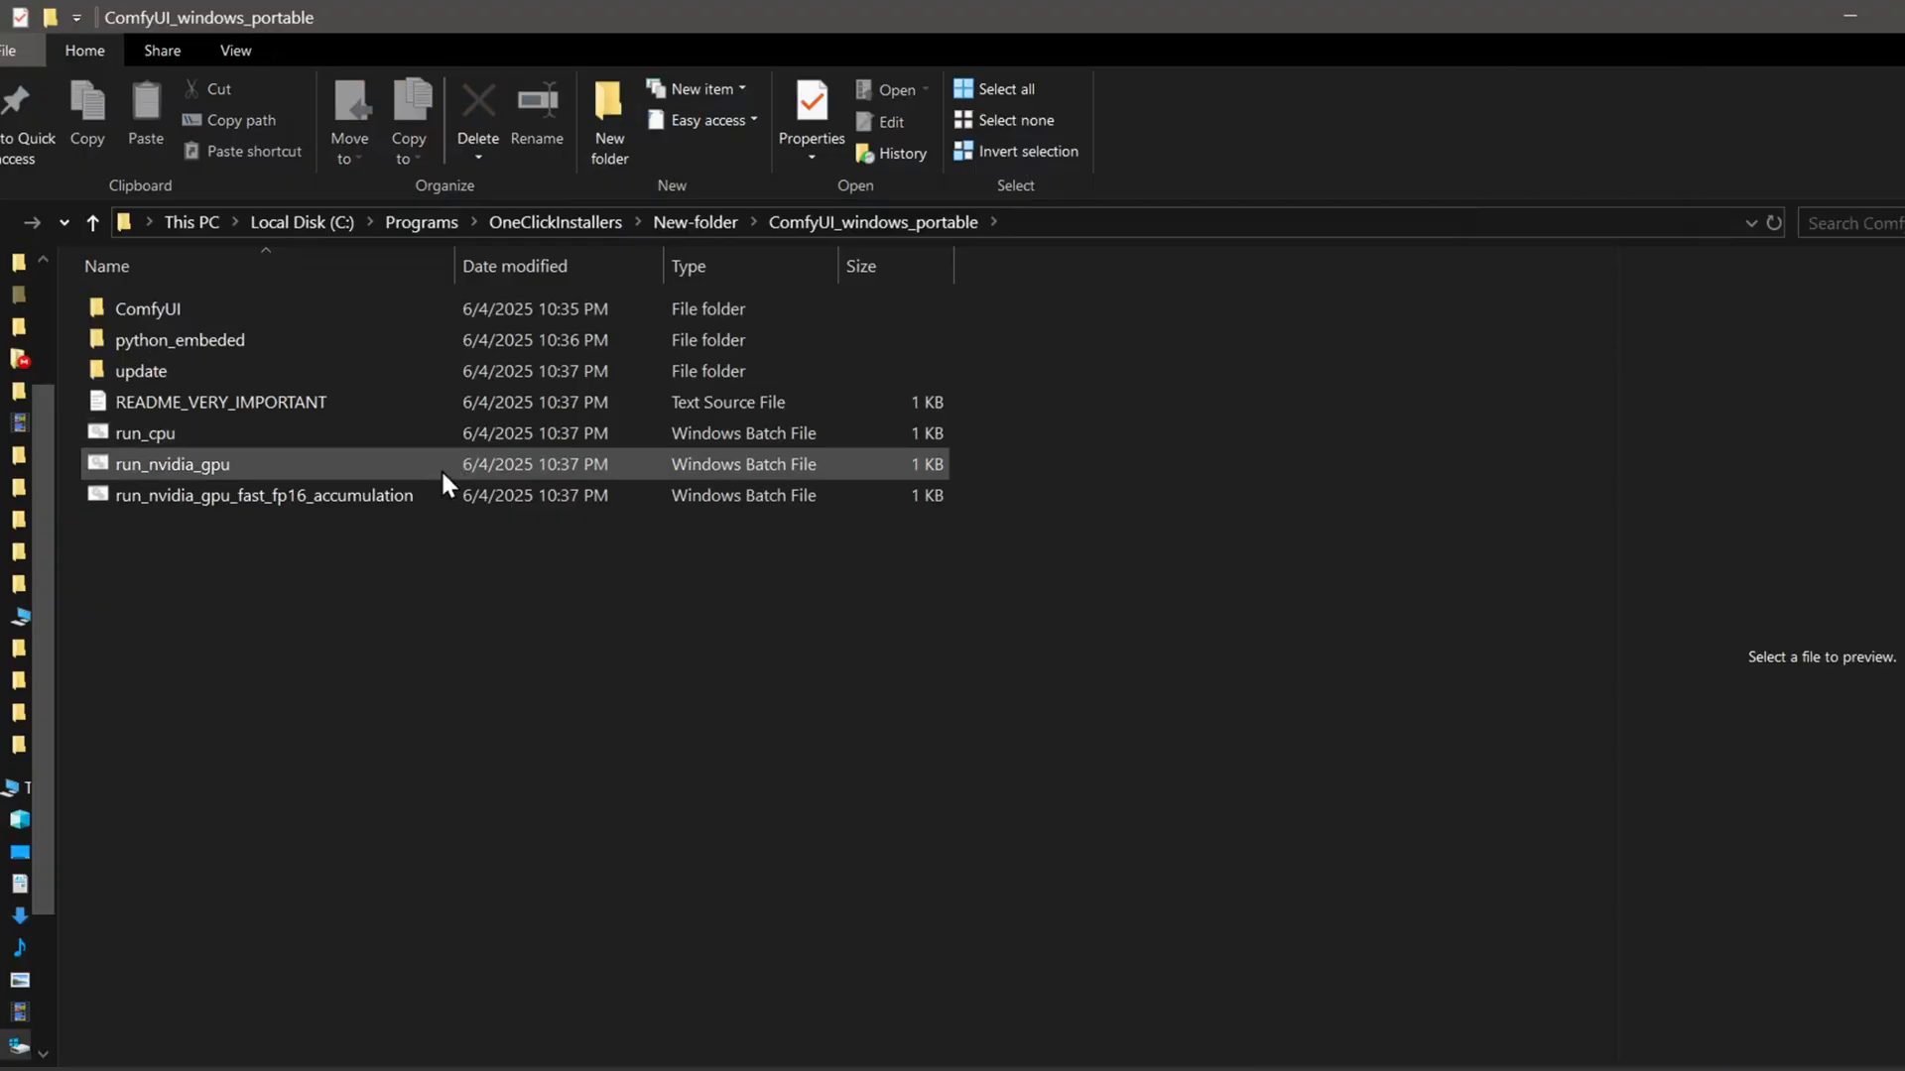
double_click(440, 470)
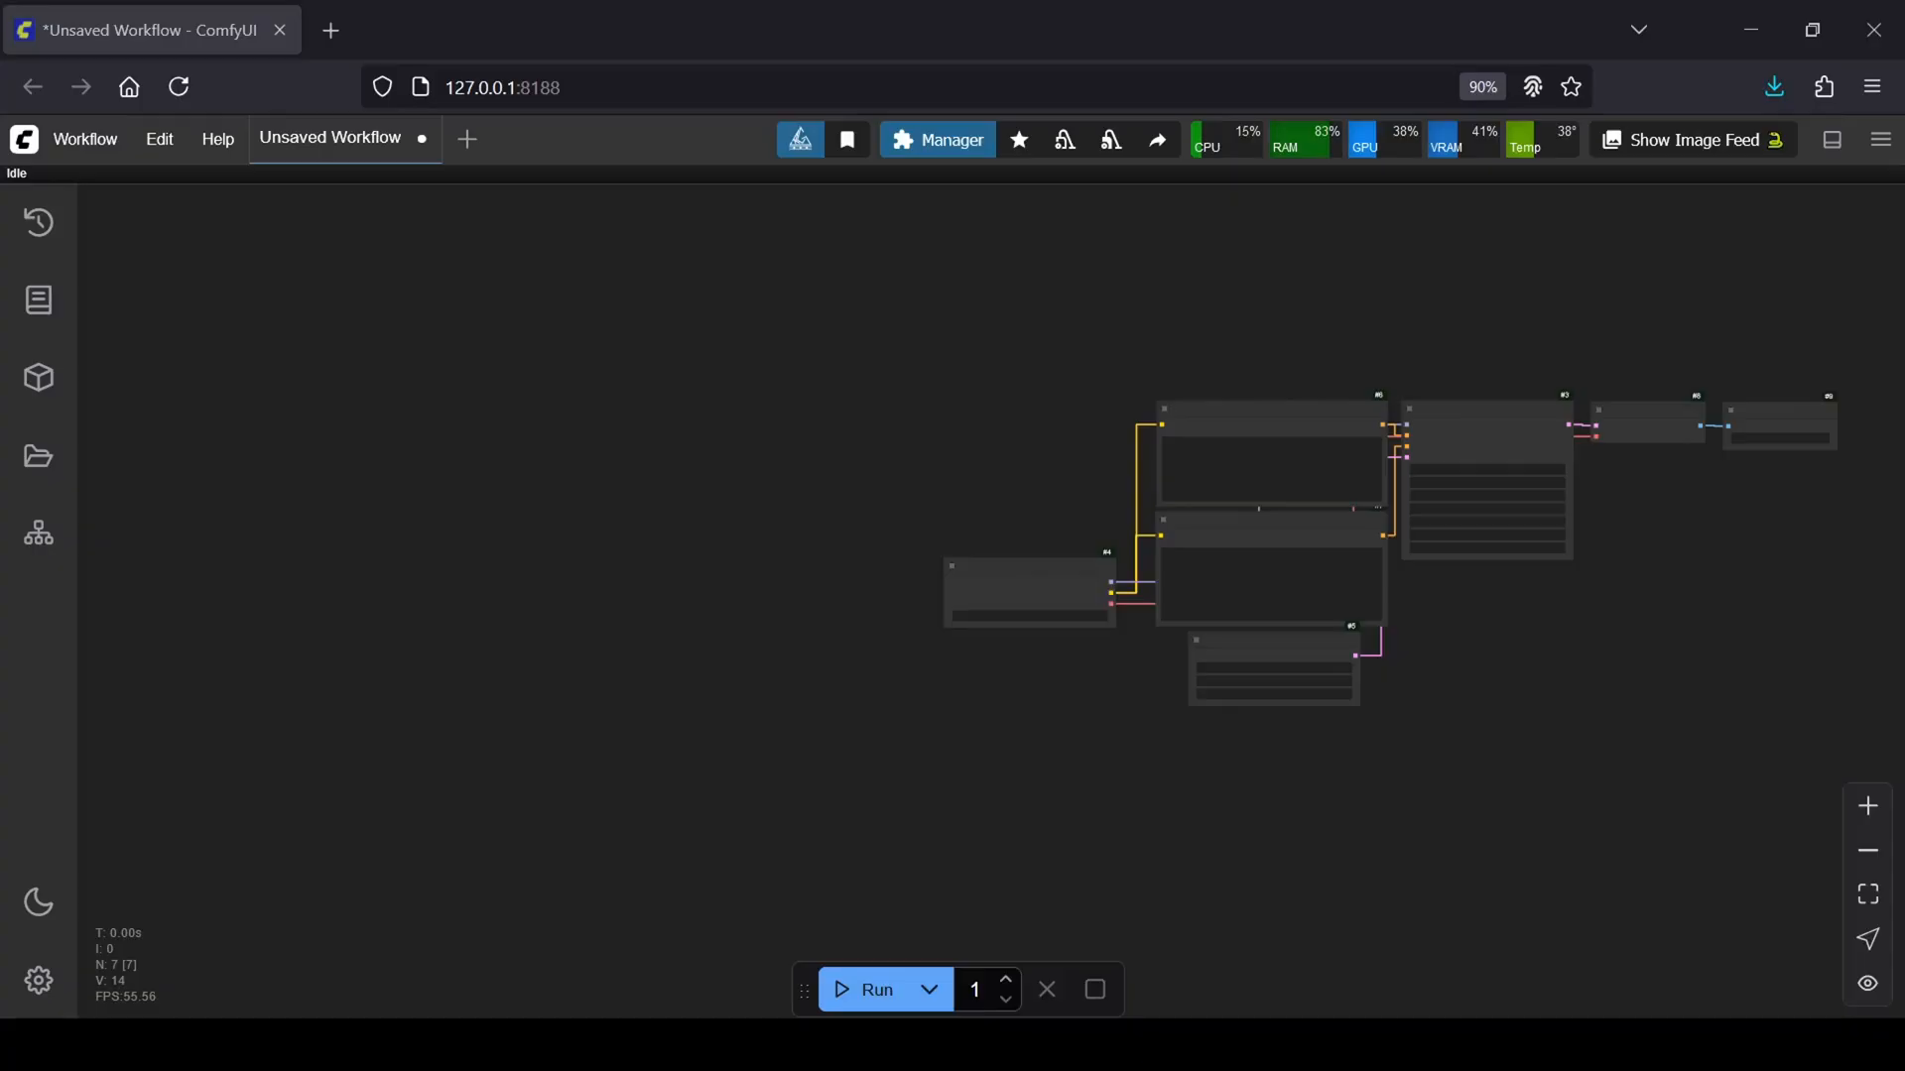
scroll(1339, 521, "up", 3)
- Drag the Dreamo_GGUF workflow onto the canvas and pan to view its nodes
left_click_drag(1667, 621, 1340, 566)
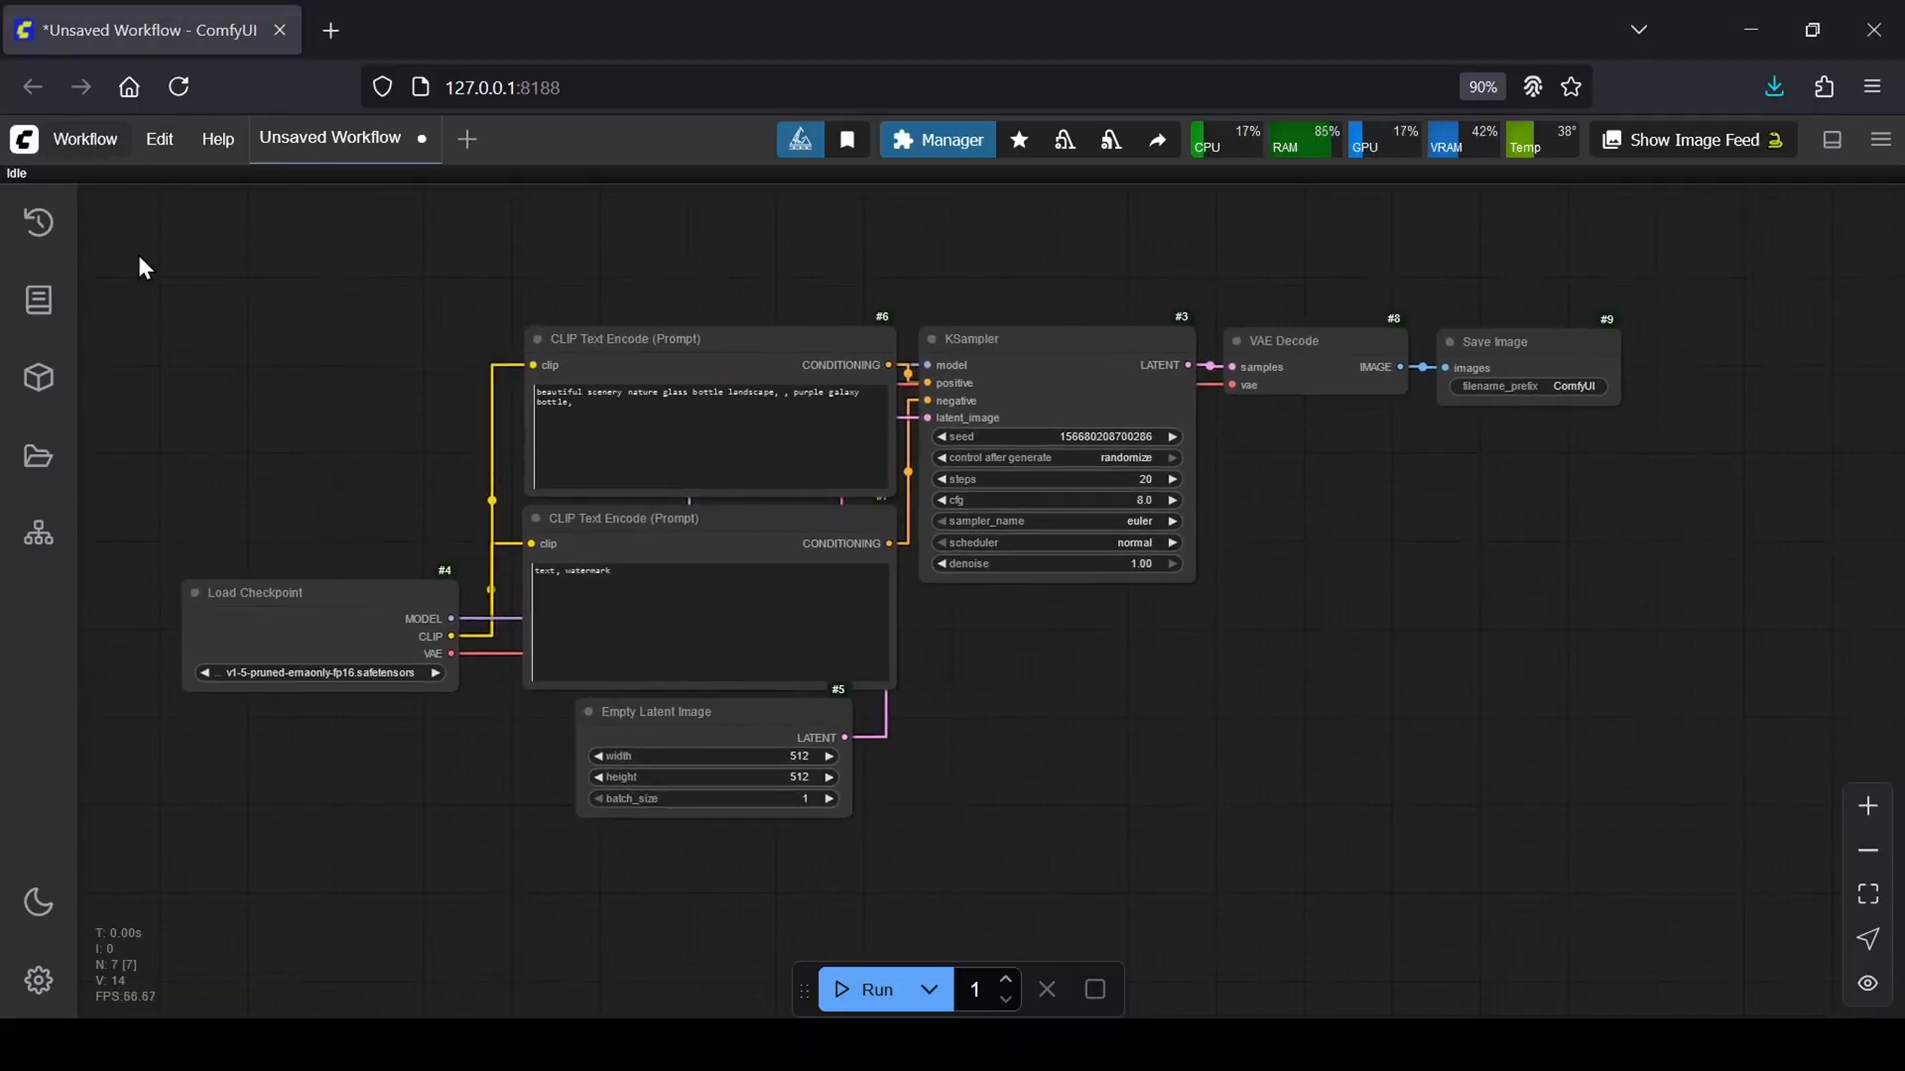
scroll(1546, 653, "up", 3)
left_click_drag(1638, 625, 1764, 714)
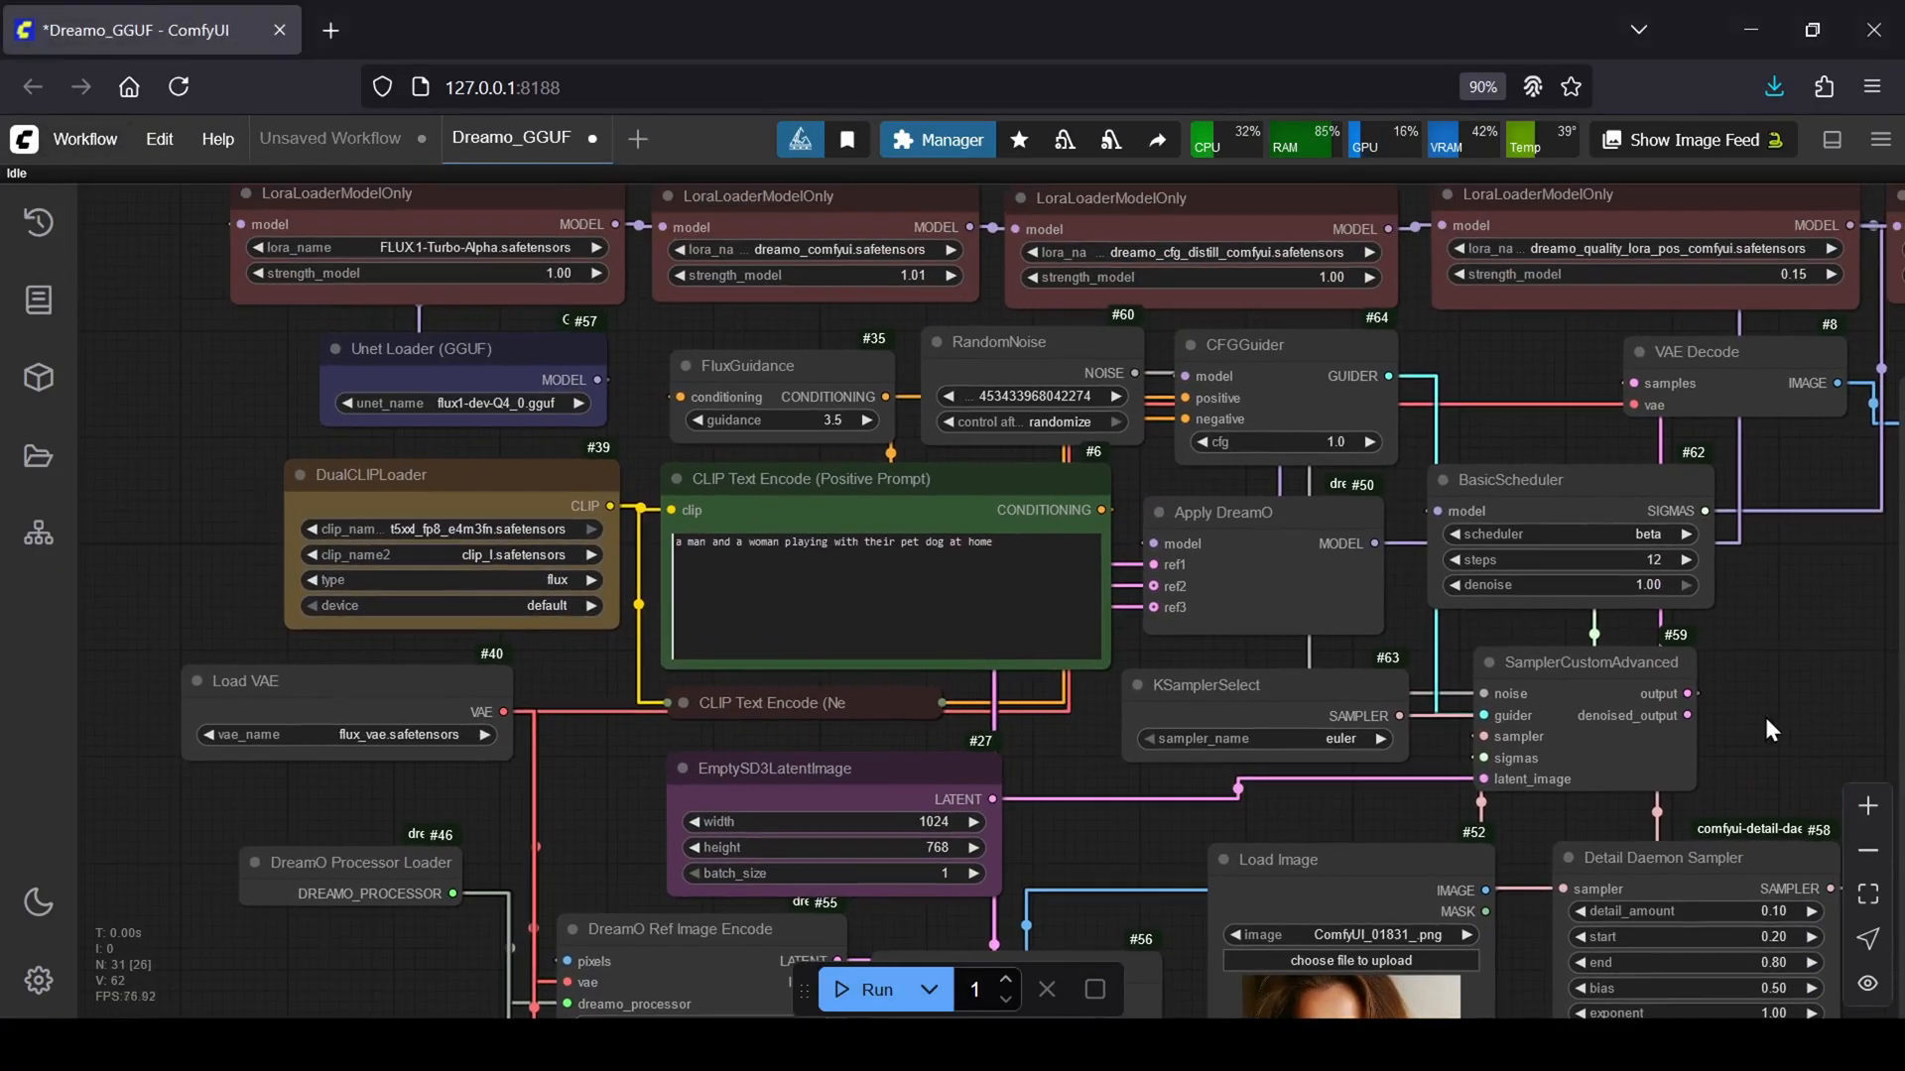
scroll(1764, 713, "down", 3)
left_click_drag(1637, 670, 1073, 617)
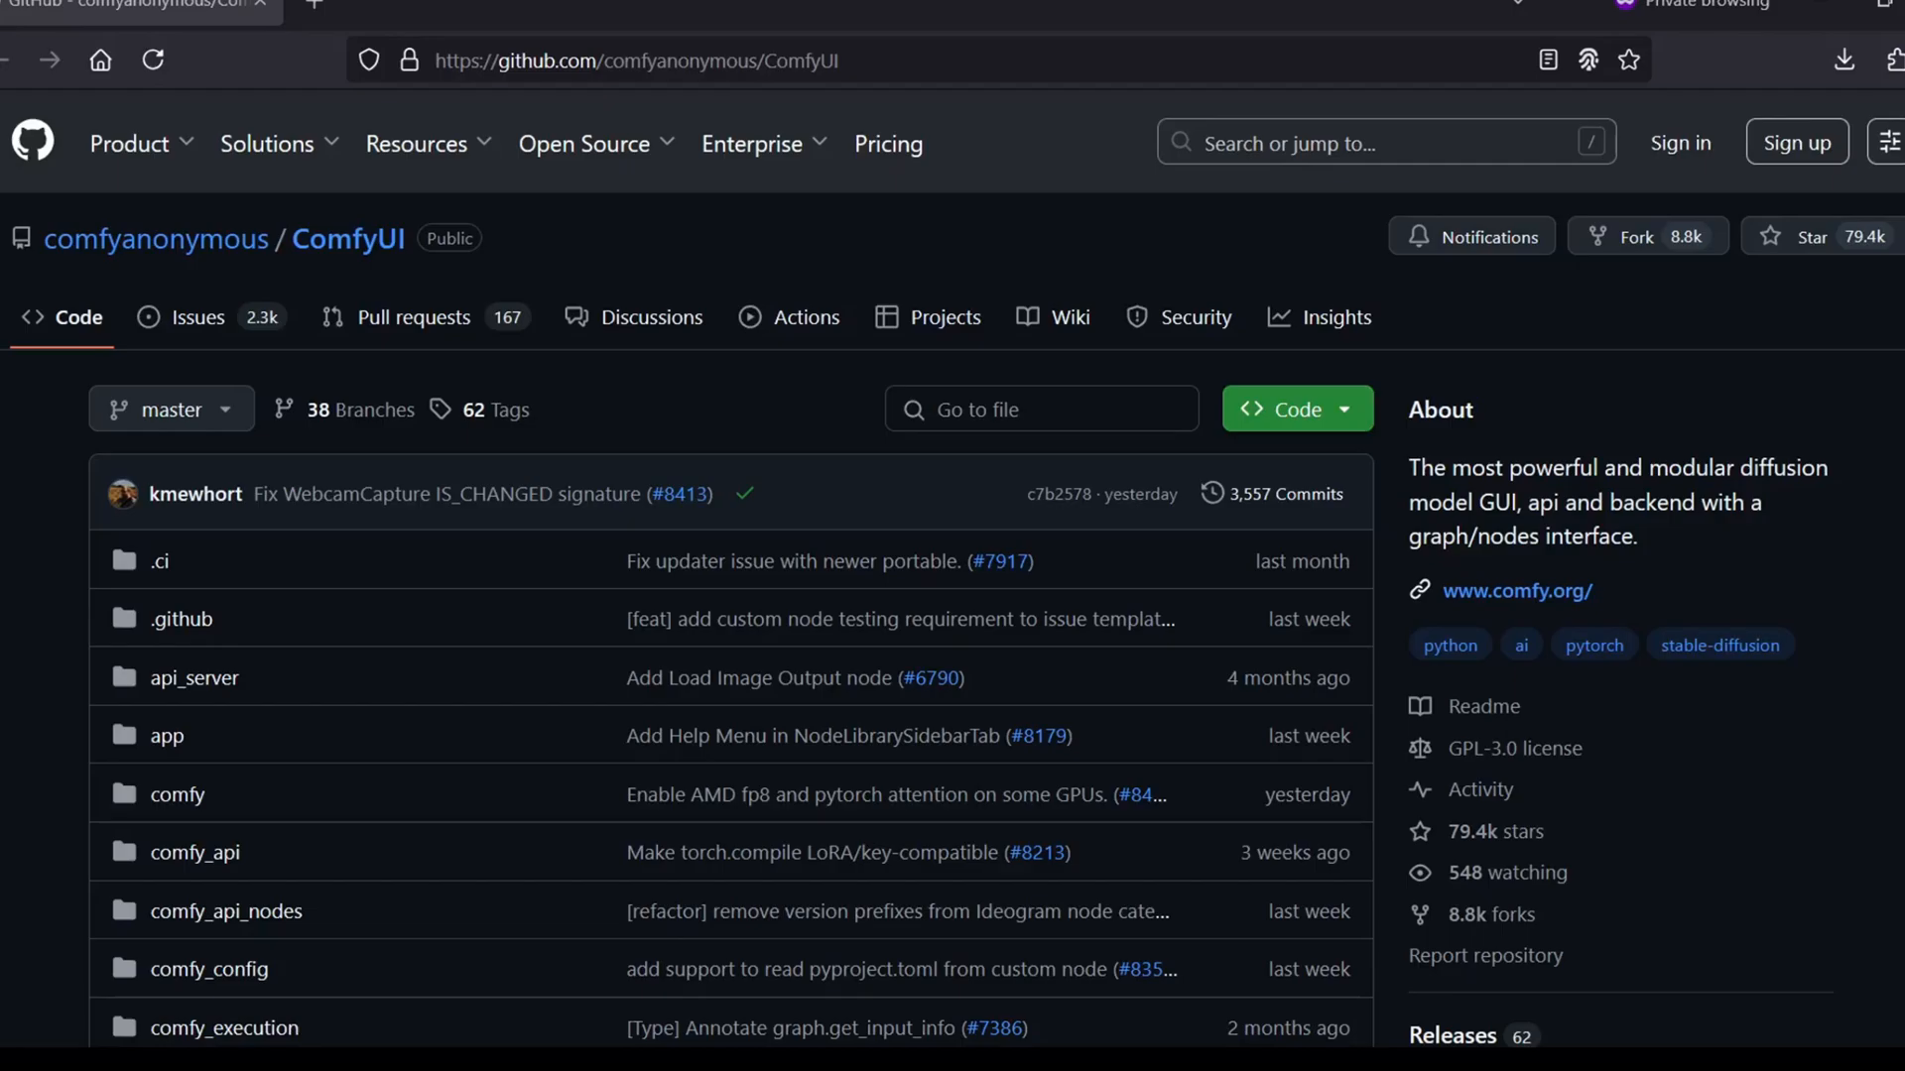
scroll(953, 595, "down", 3)
scroll(953, 595, "down", 3)
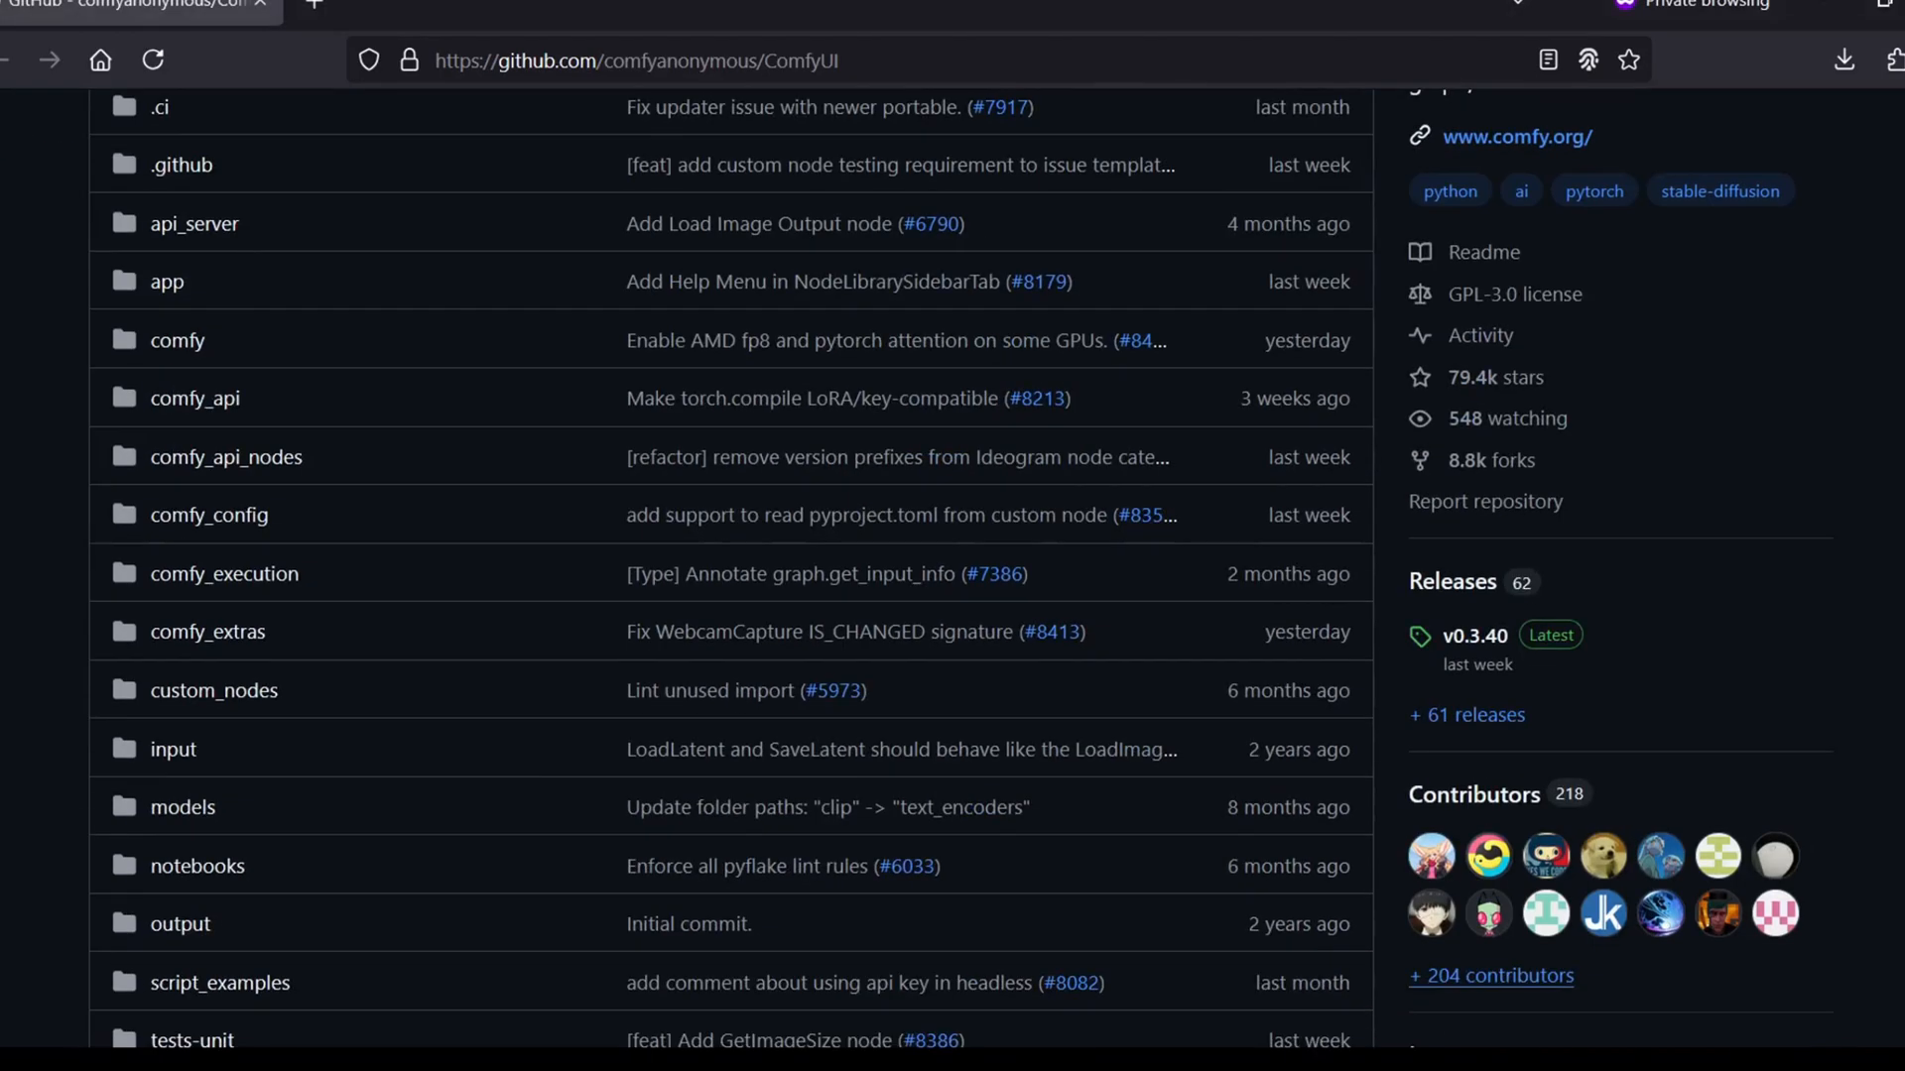
- Go to the ComfyUI Releases page from the repository sidebar
left_click(1455, 583)
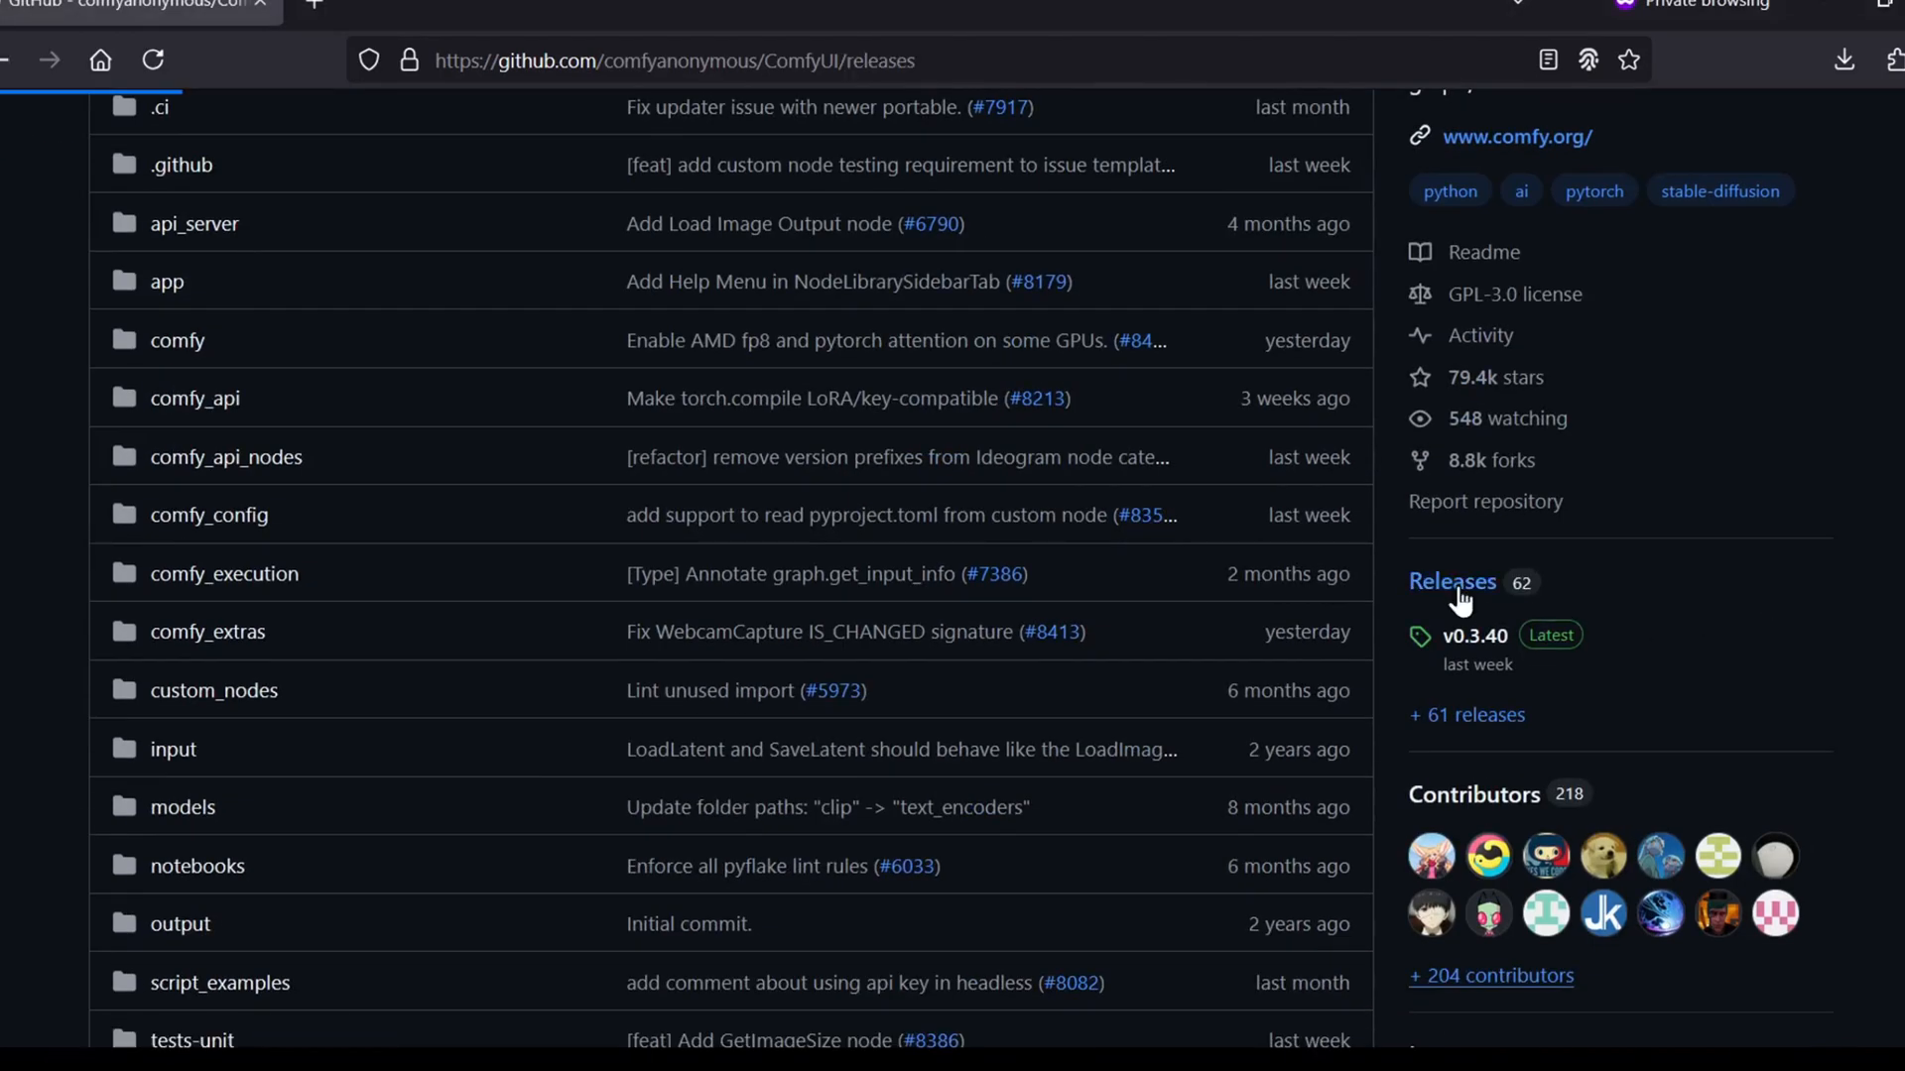
scroll(1454, 595, "down", 3)
scroll(1453, 595, "down", 3)
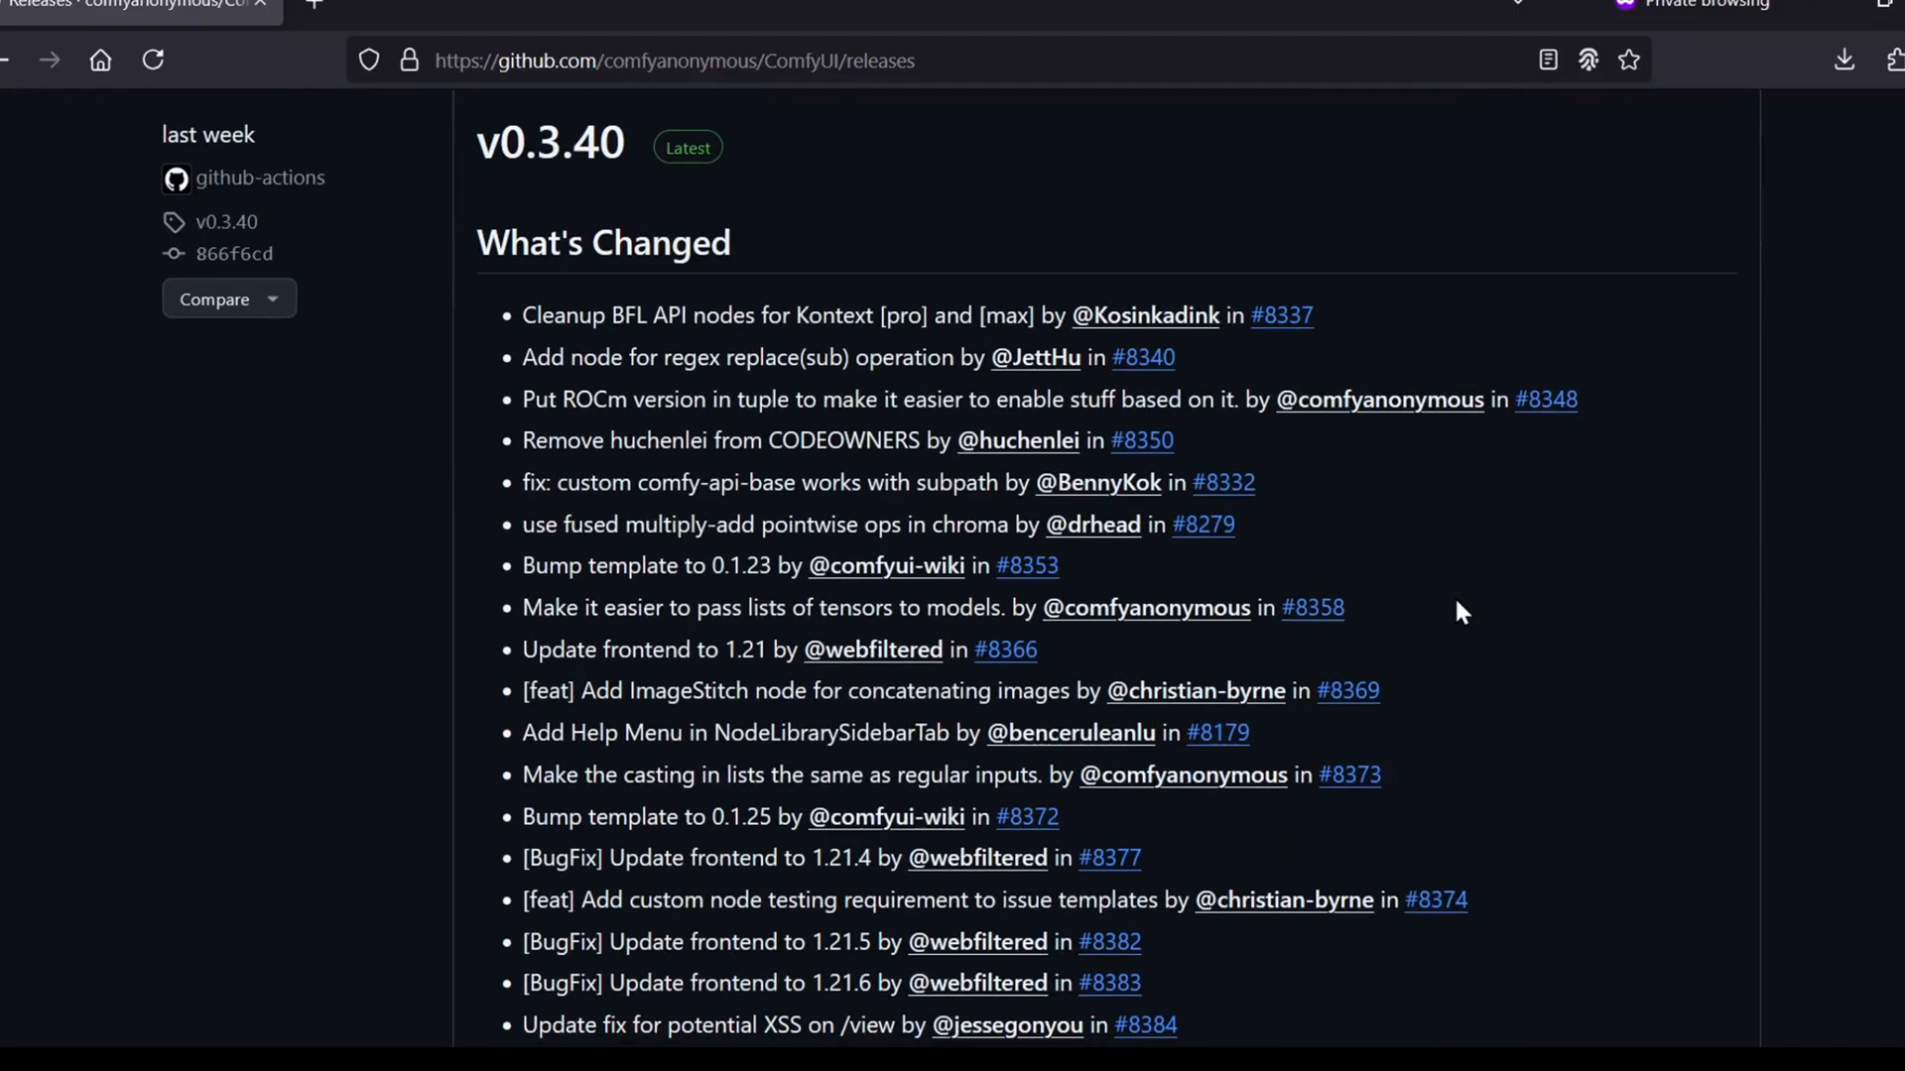
scroll(1453, 595, "down", 5)
scroll(1456, 615, "down", 5)
scroll(1023, 616, "down", 5)
scroll(839, 576, "up", 1)
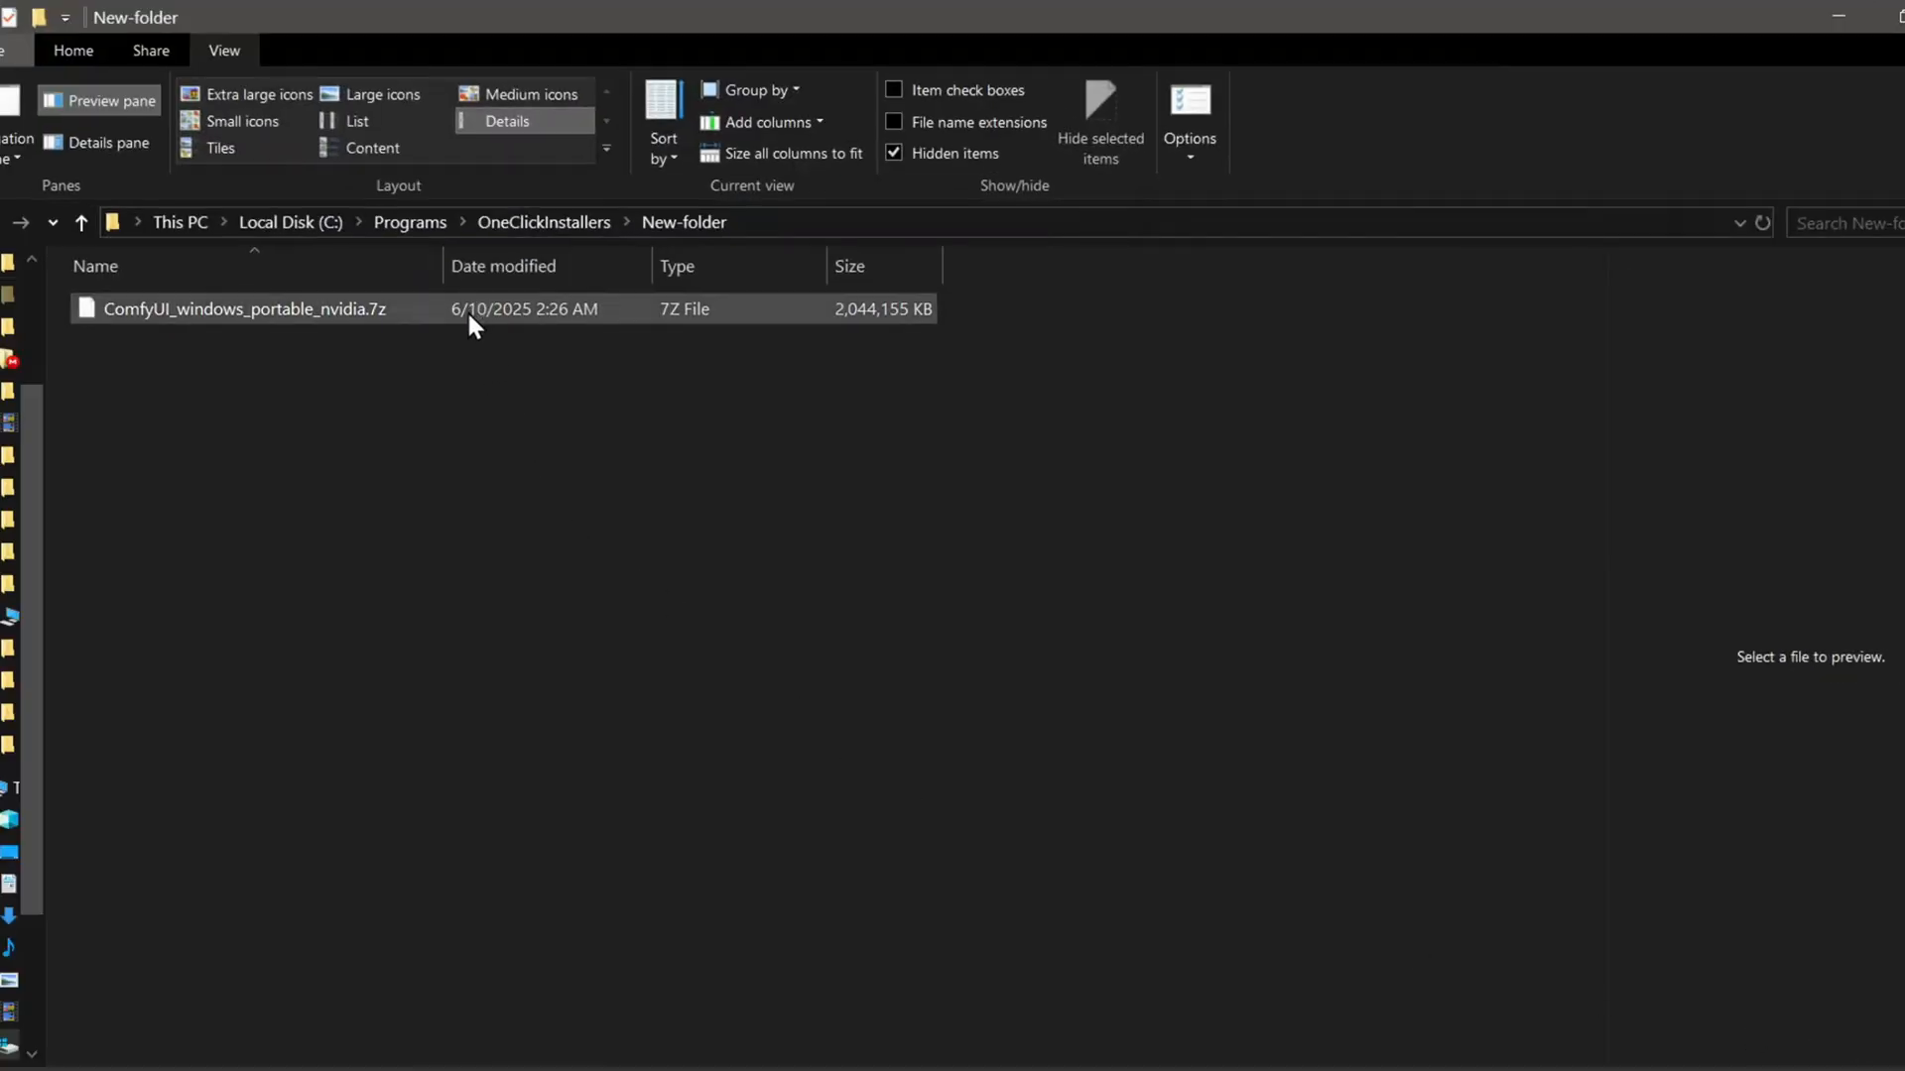
- Extract the ComfyUI portable .7z archive into its own folder with 7-Zip
right_click(466, 310)
left_click(521, 528)
left_click(639, 558)
left_click(964, 733)
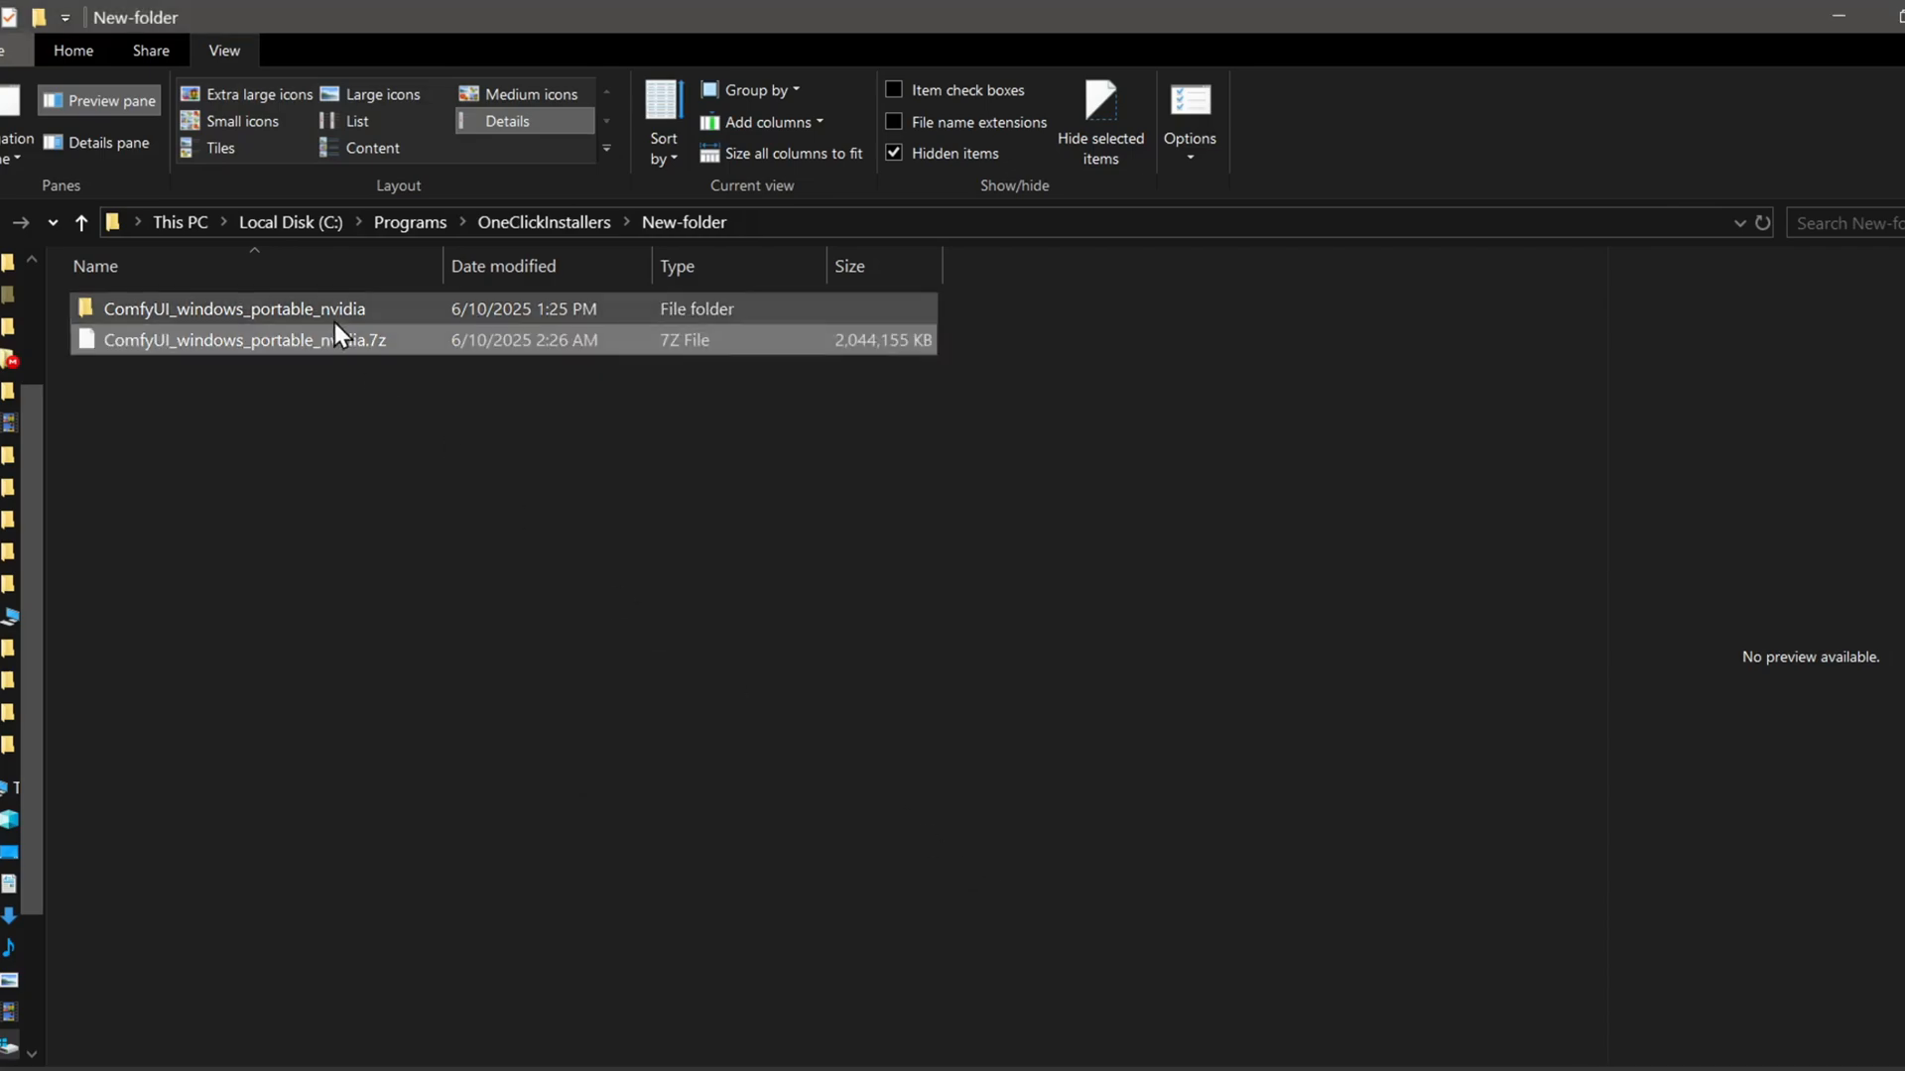
- Navigate into ComfyUI_windows_portable\ComfyUI\custom_nodes and make the address bar editable
double_click(234, 307)
double_click(350, 311)
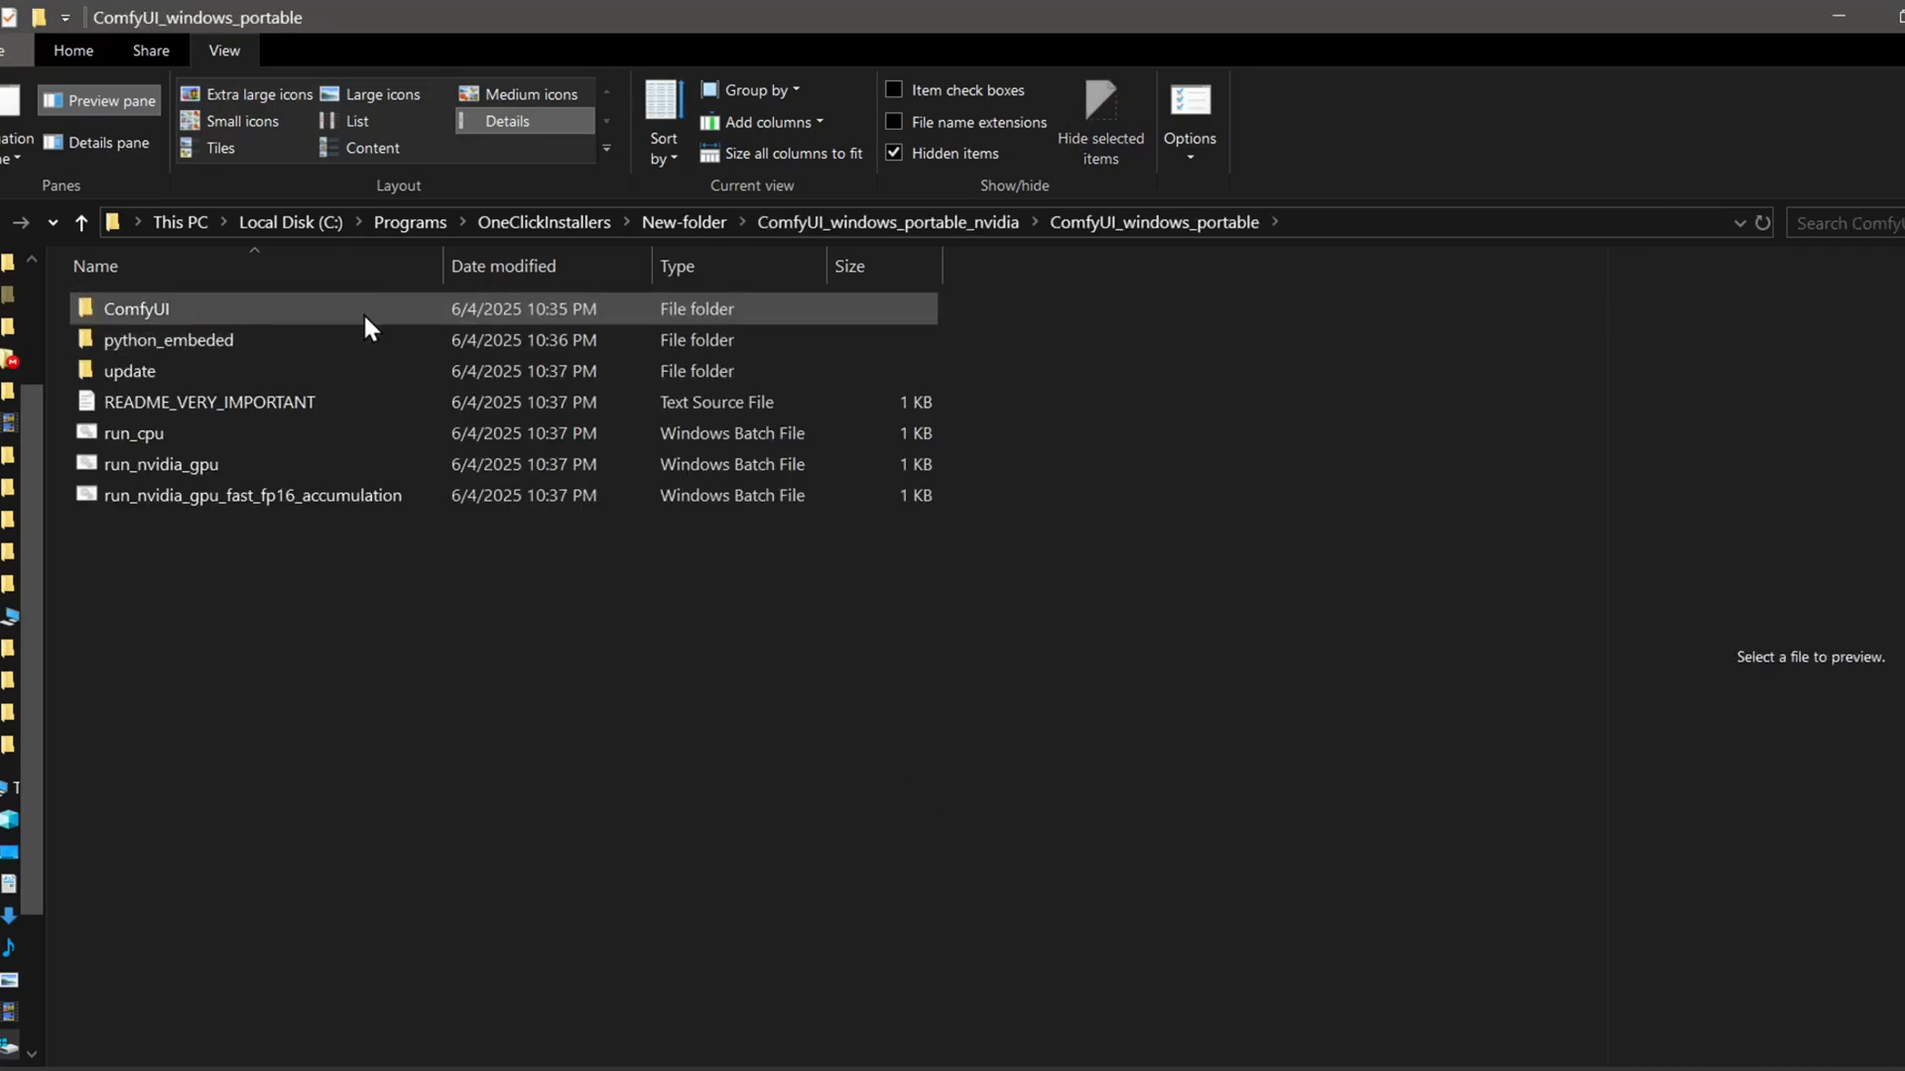
double_click(362, 308)
double_click(410, 659)
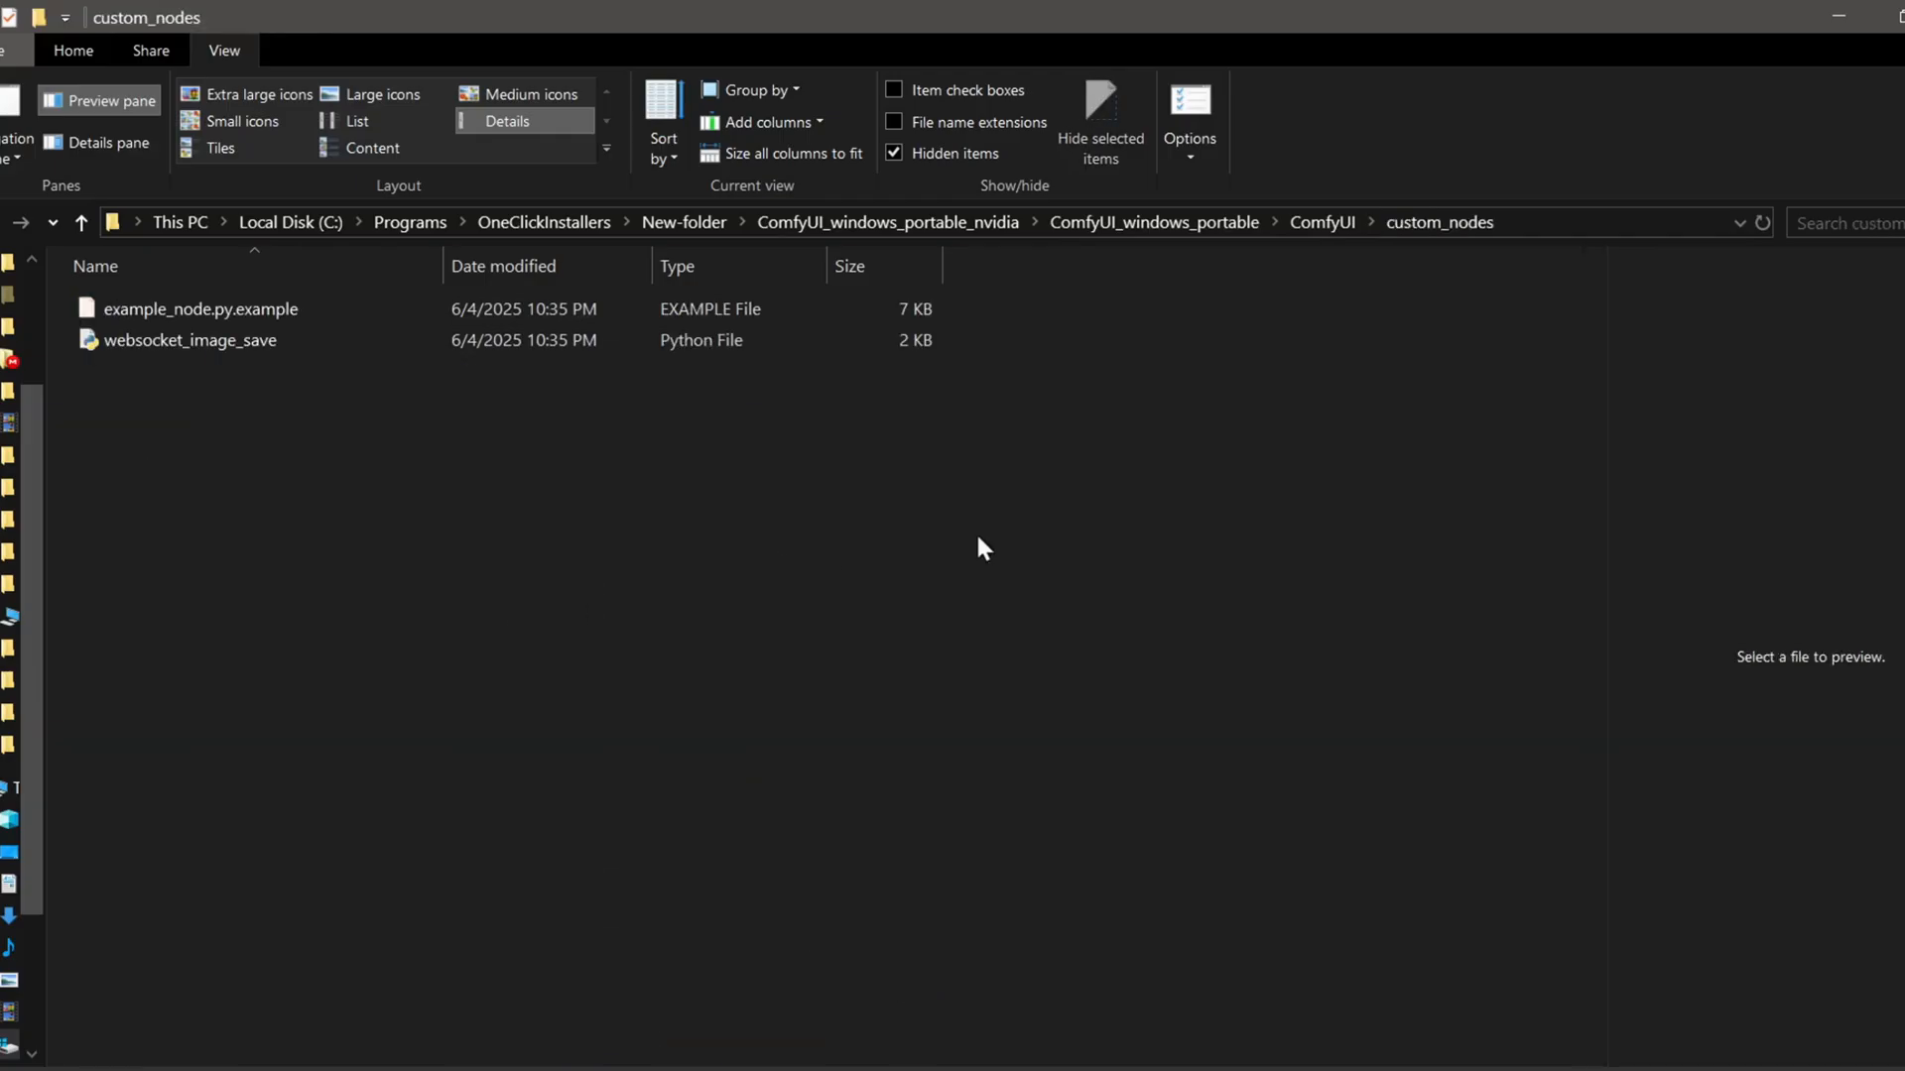
left_click(1524, 222)
type("cm")
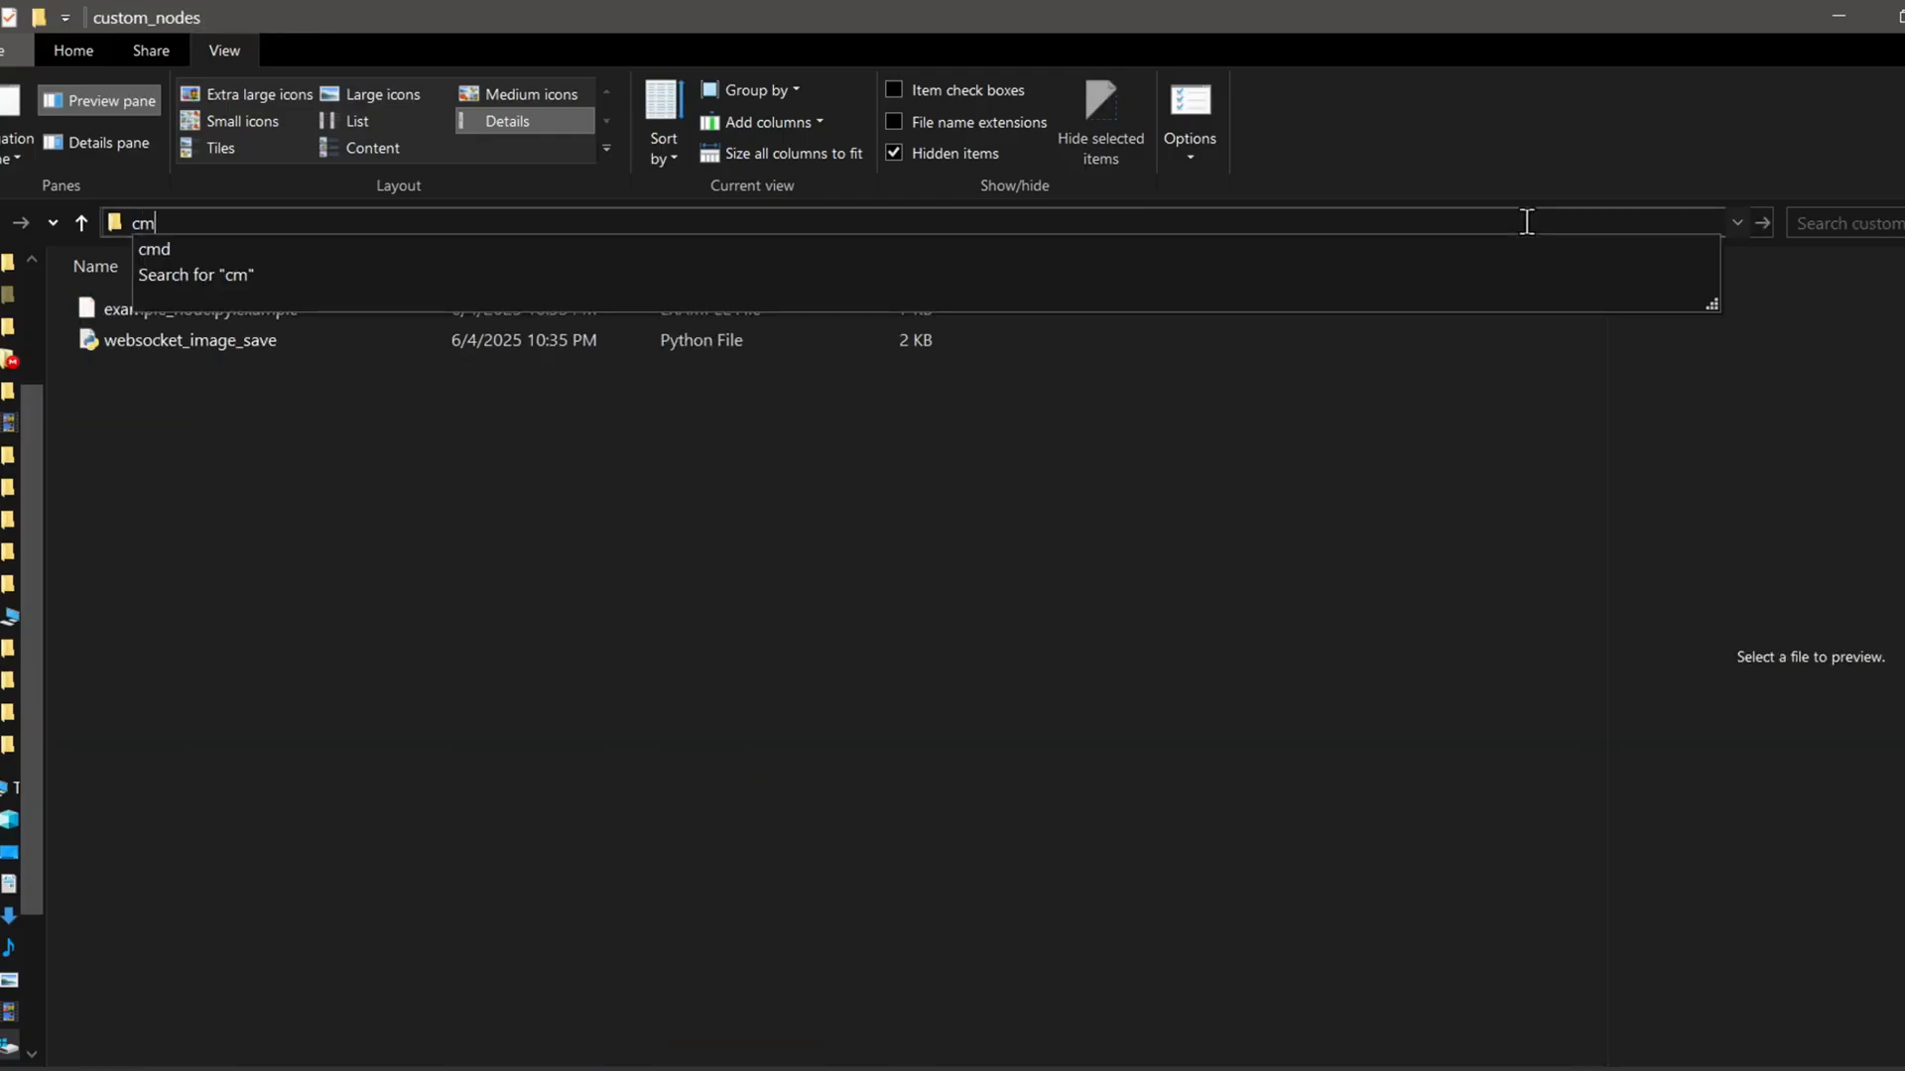
type("d")
- Start a Command Prompt in custom_nodes via cmd in the address bar
key("Return")
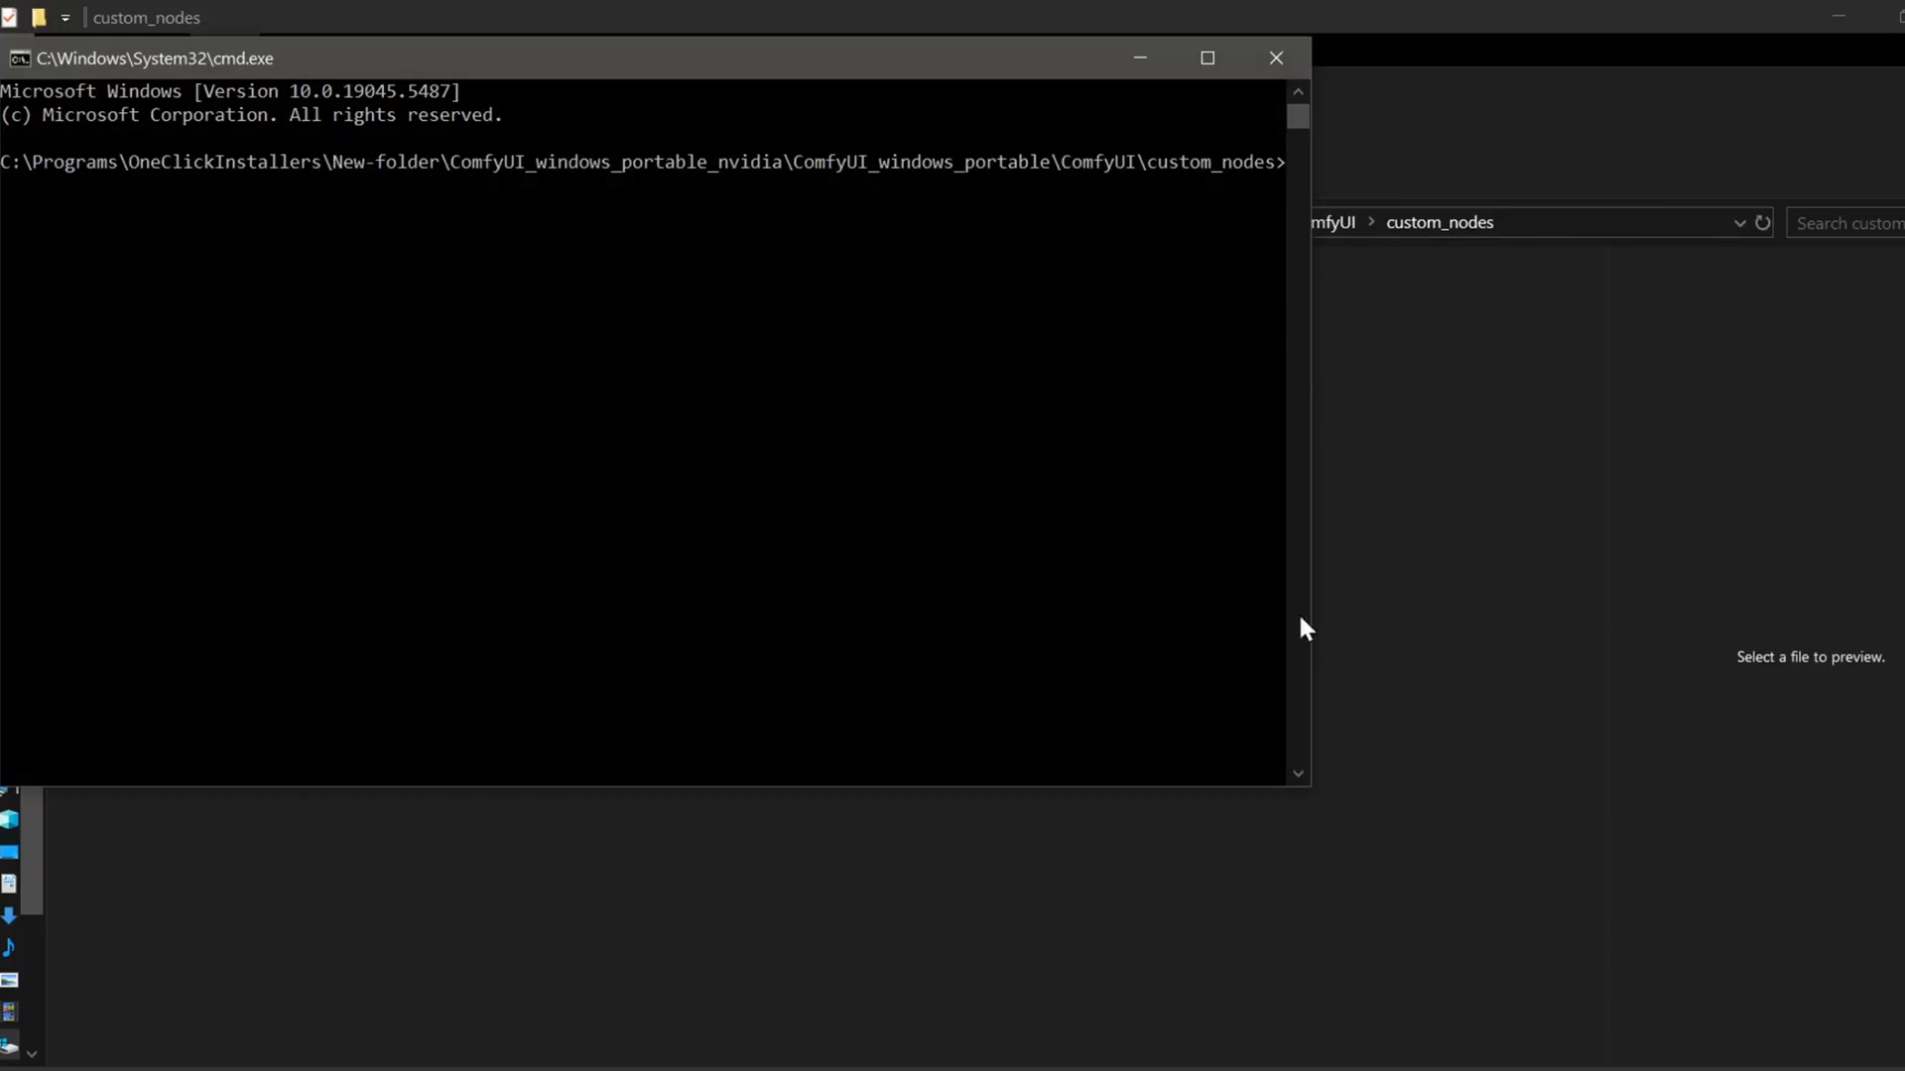
left_click_drag(1306, 776, 1658, 788)
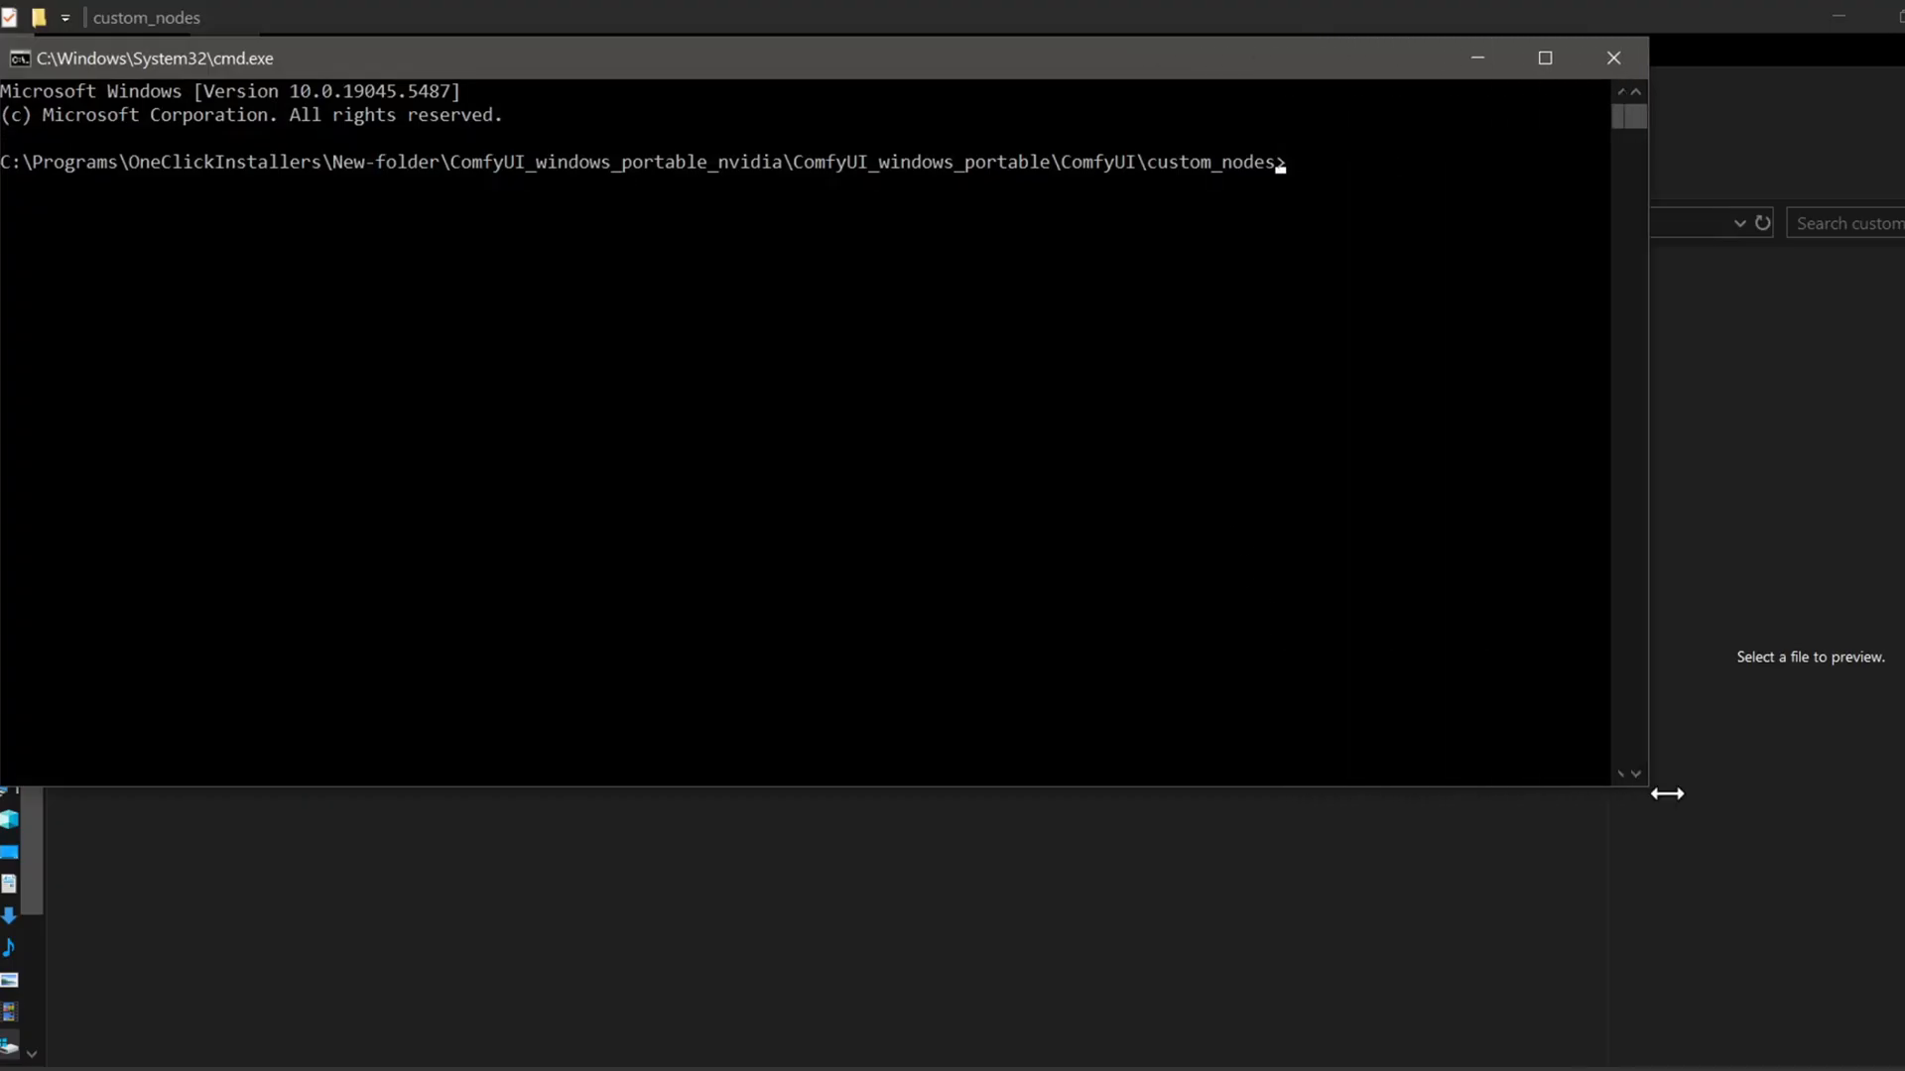
left_click(1365, 165)
type("git clone")
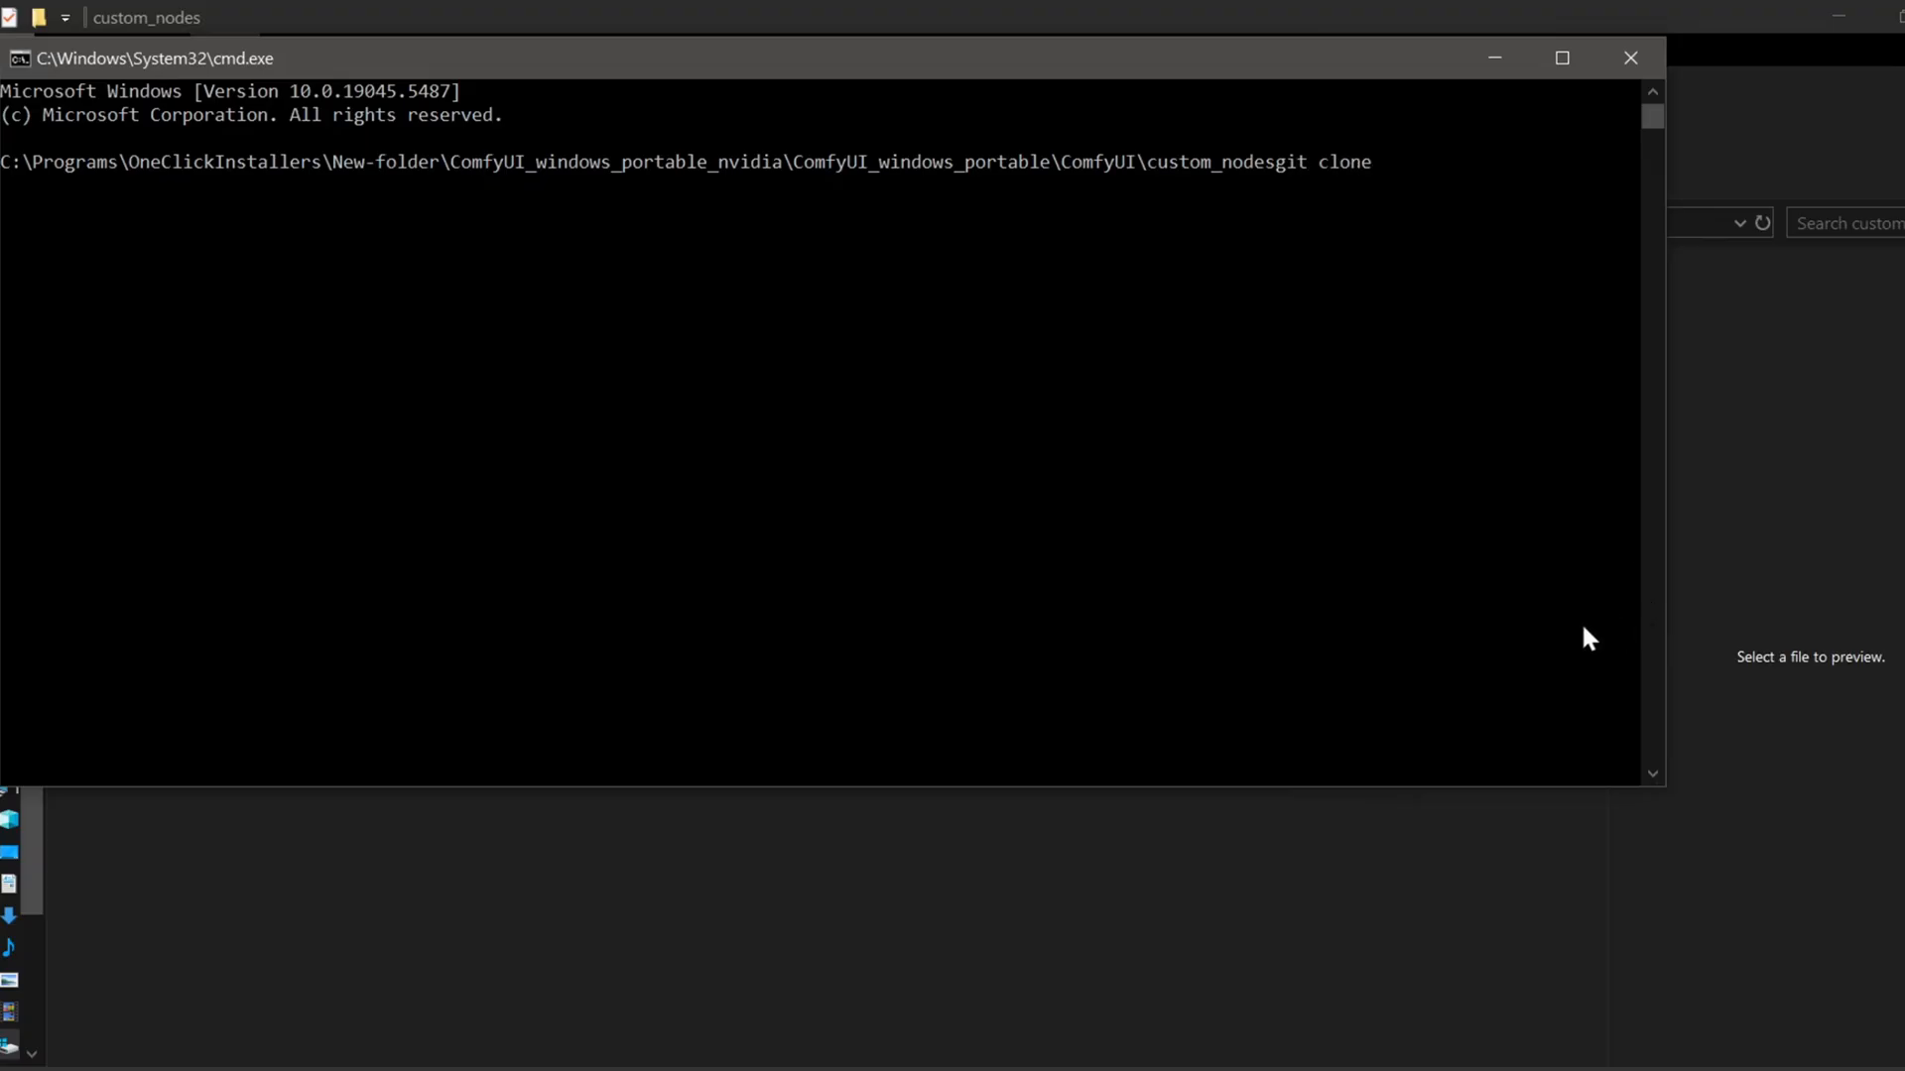
- Run git clone with the ComfyUI-Manager repository URL copied from GitHub
key("alt+Tab")
left_click(1359, 450)
left_click(1345, 650)
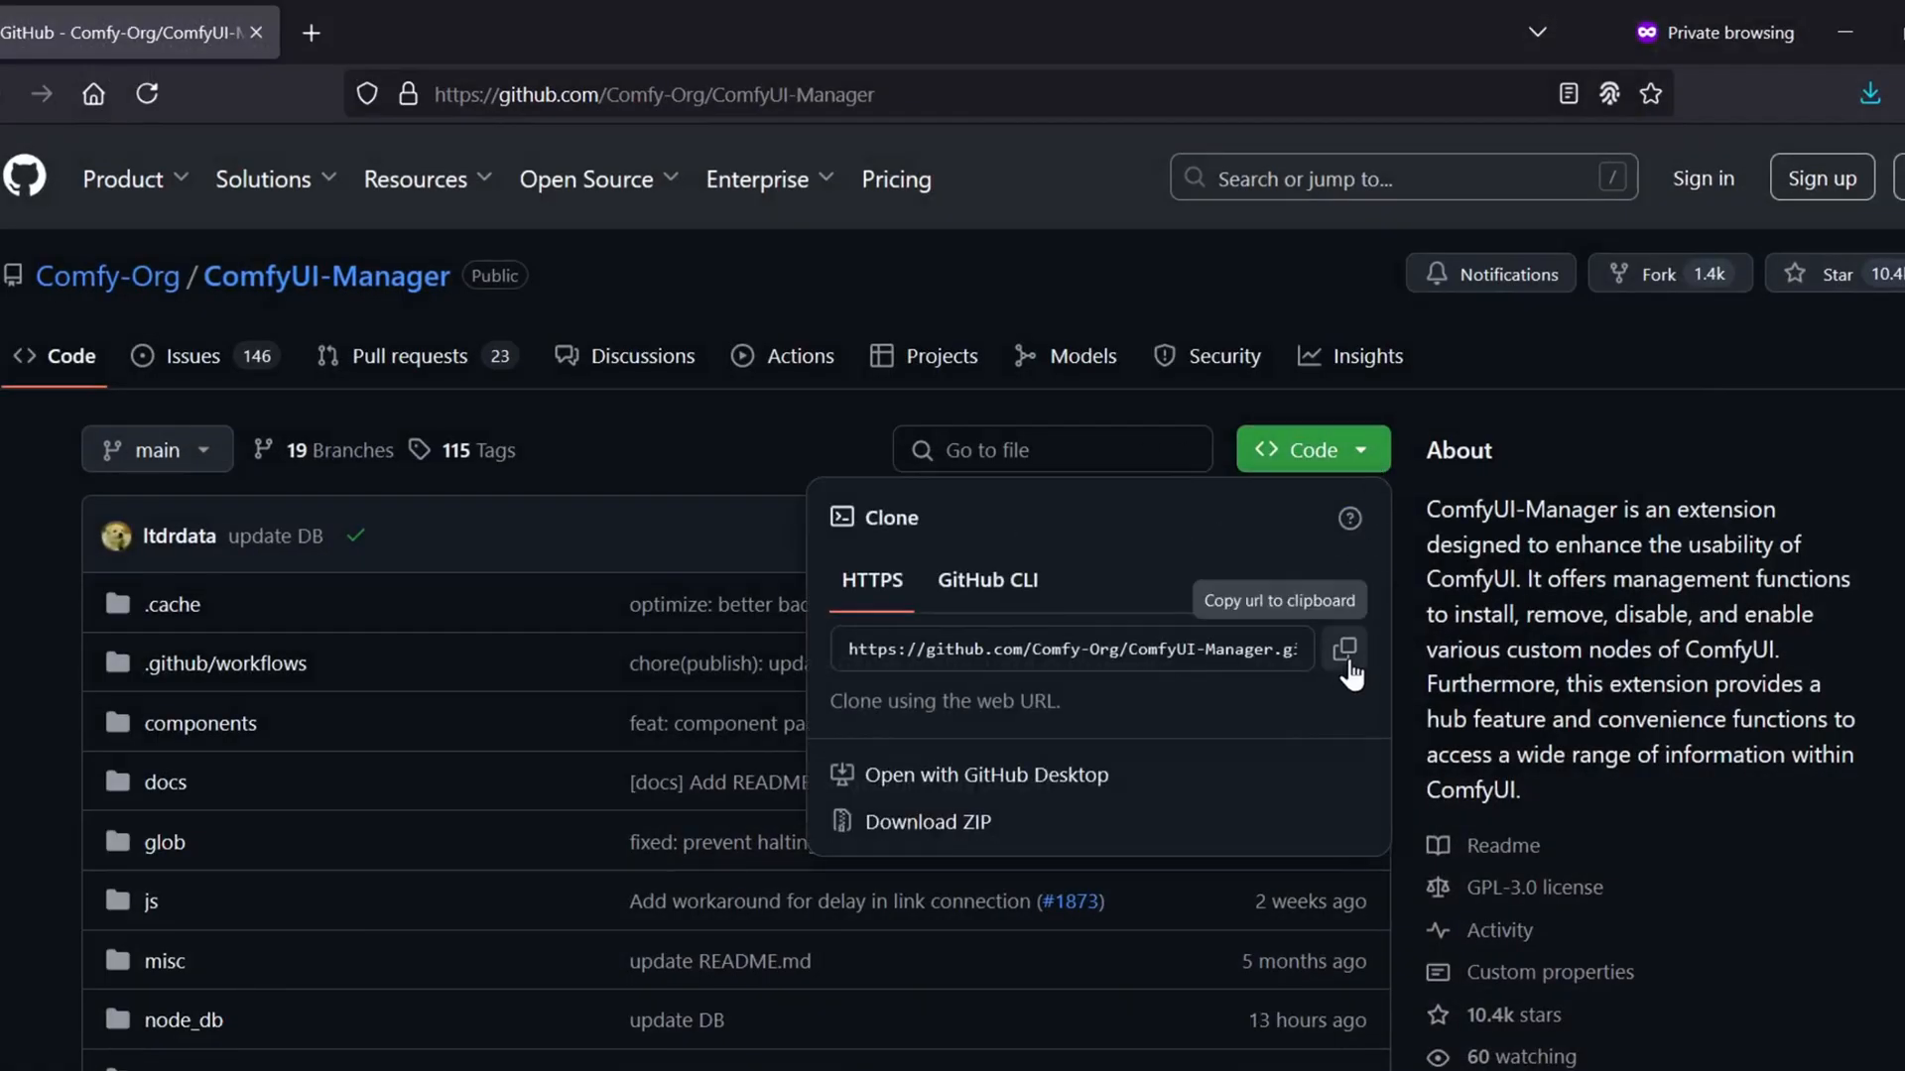
key("alt+Tab")
key("ctrl+v")
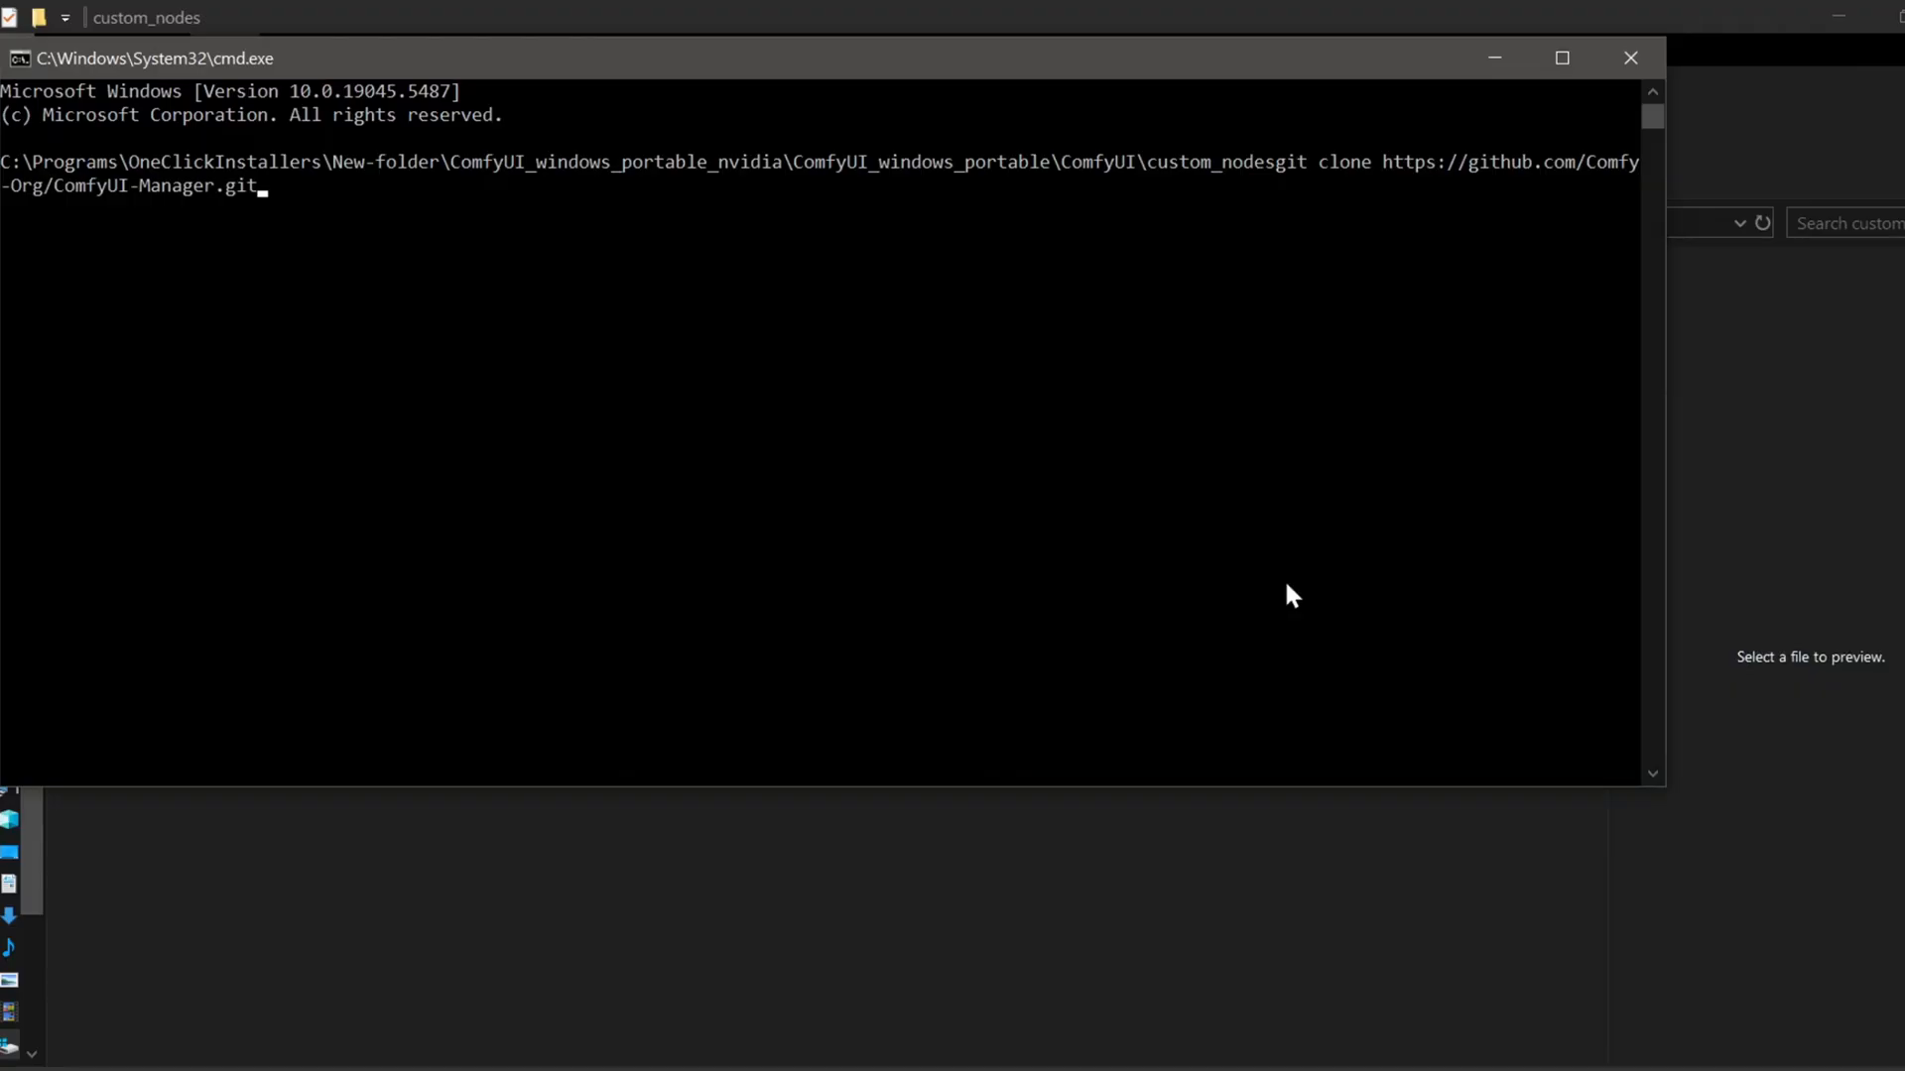
key("Return")
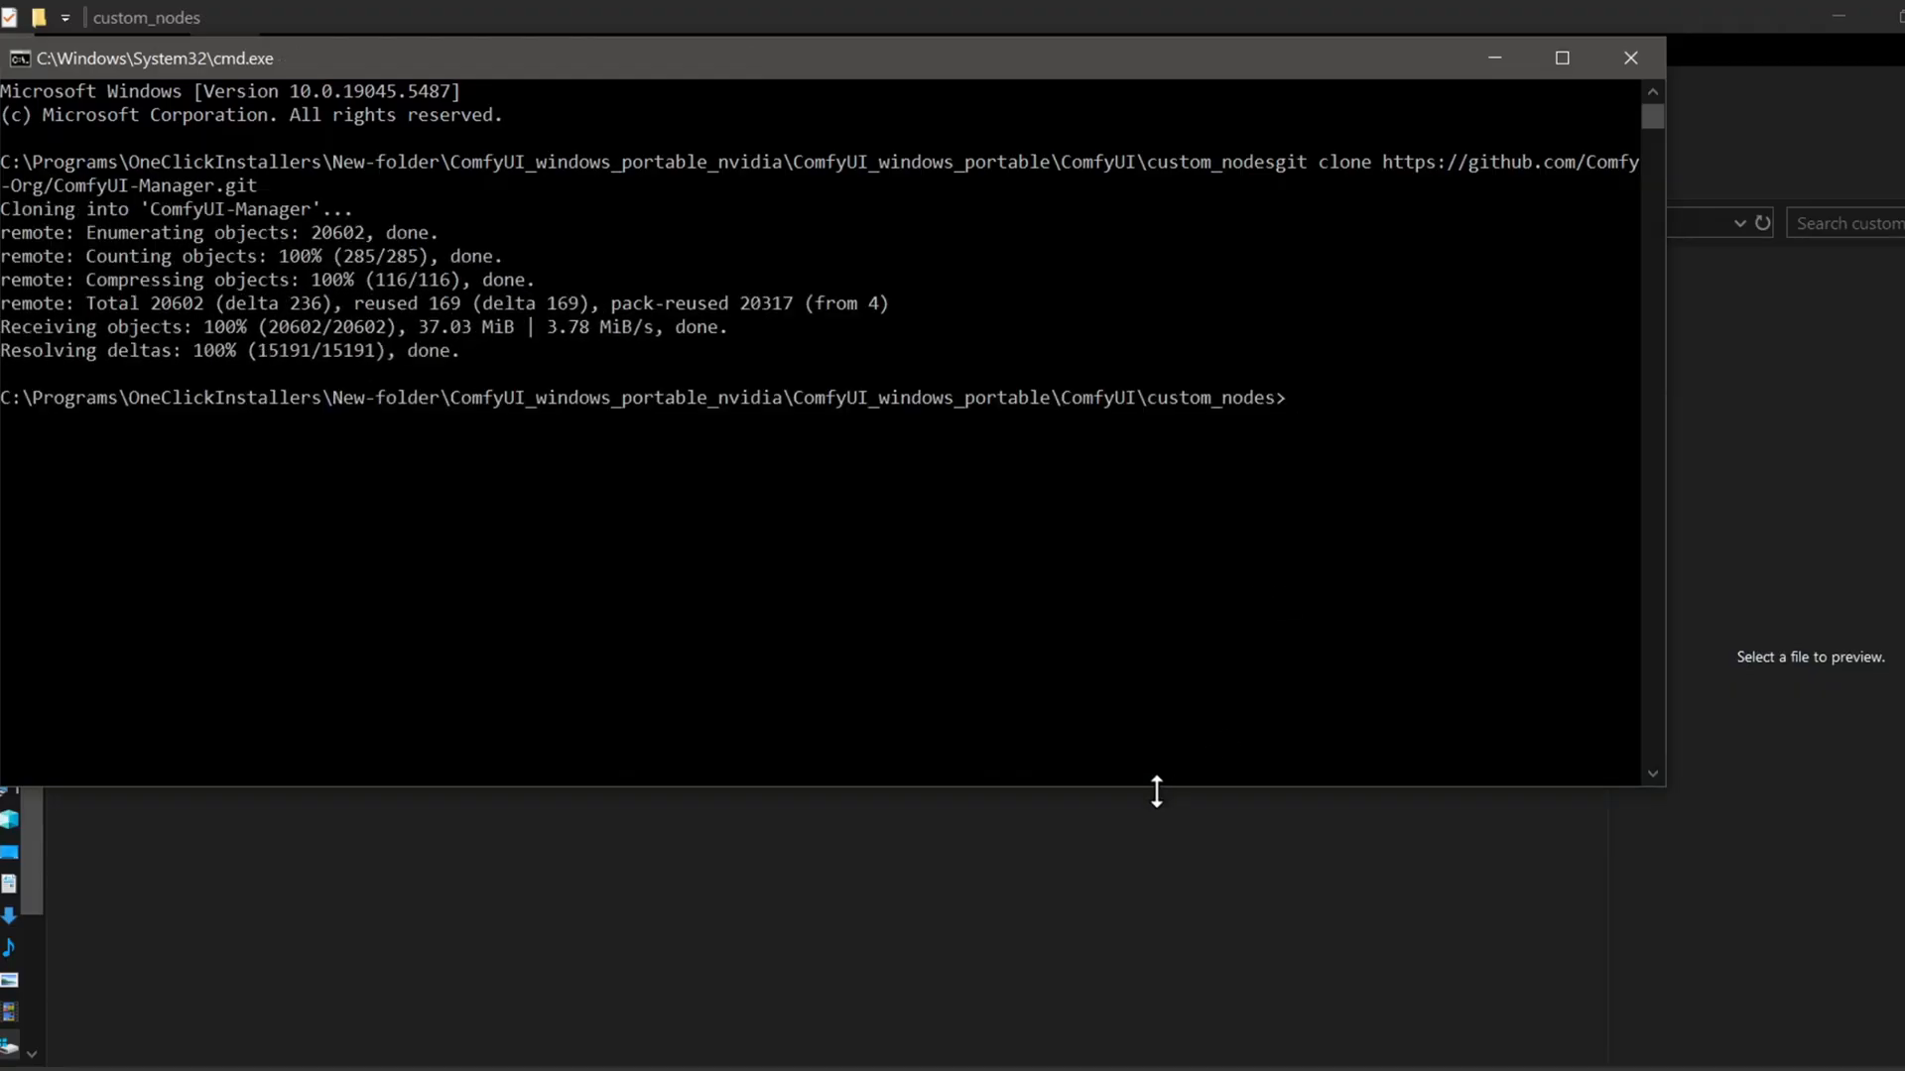
- Close the console and go back up to the ComfyUI_windows_portable folder
left_click(1634, 60)
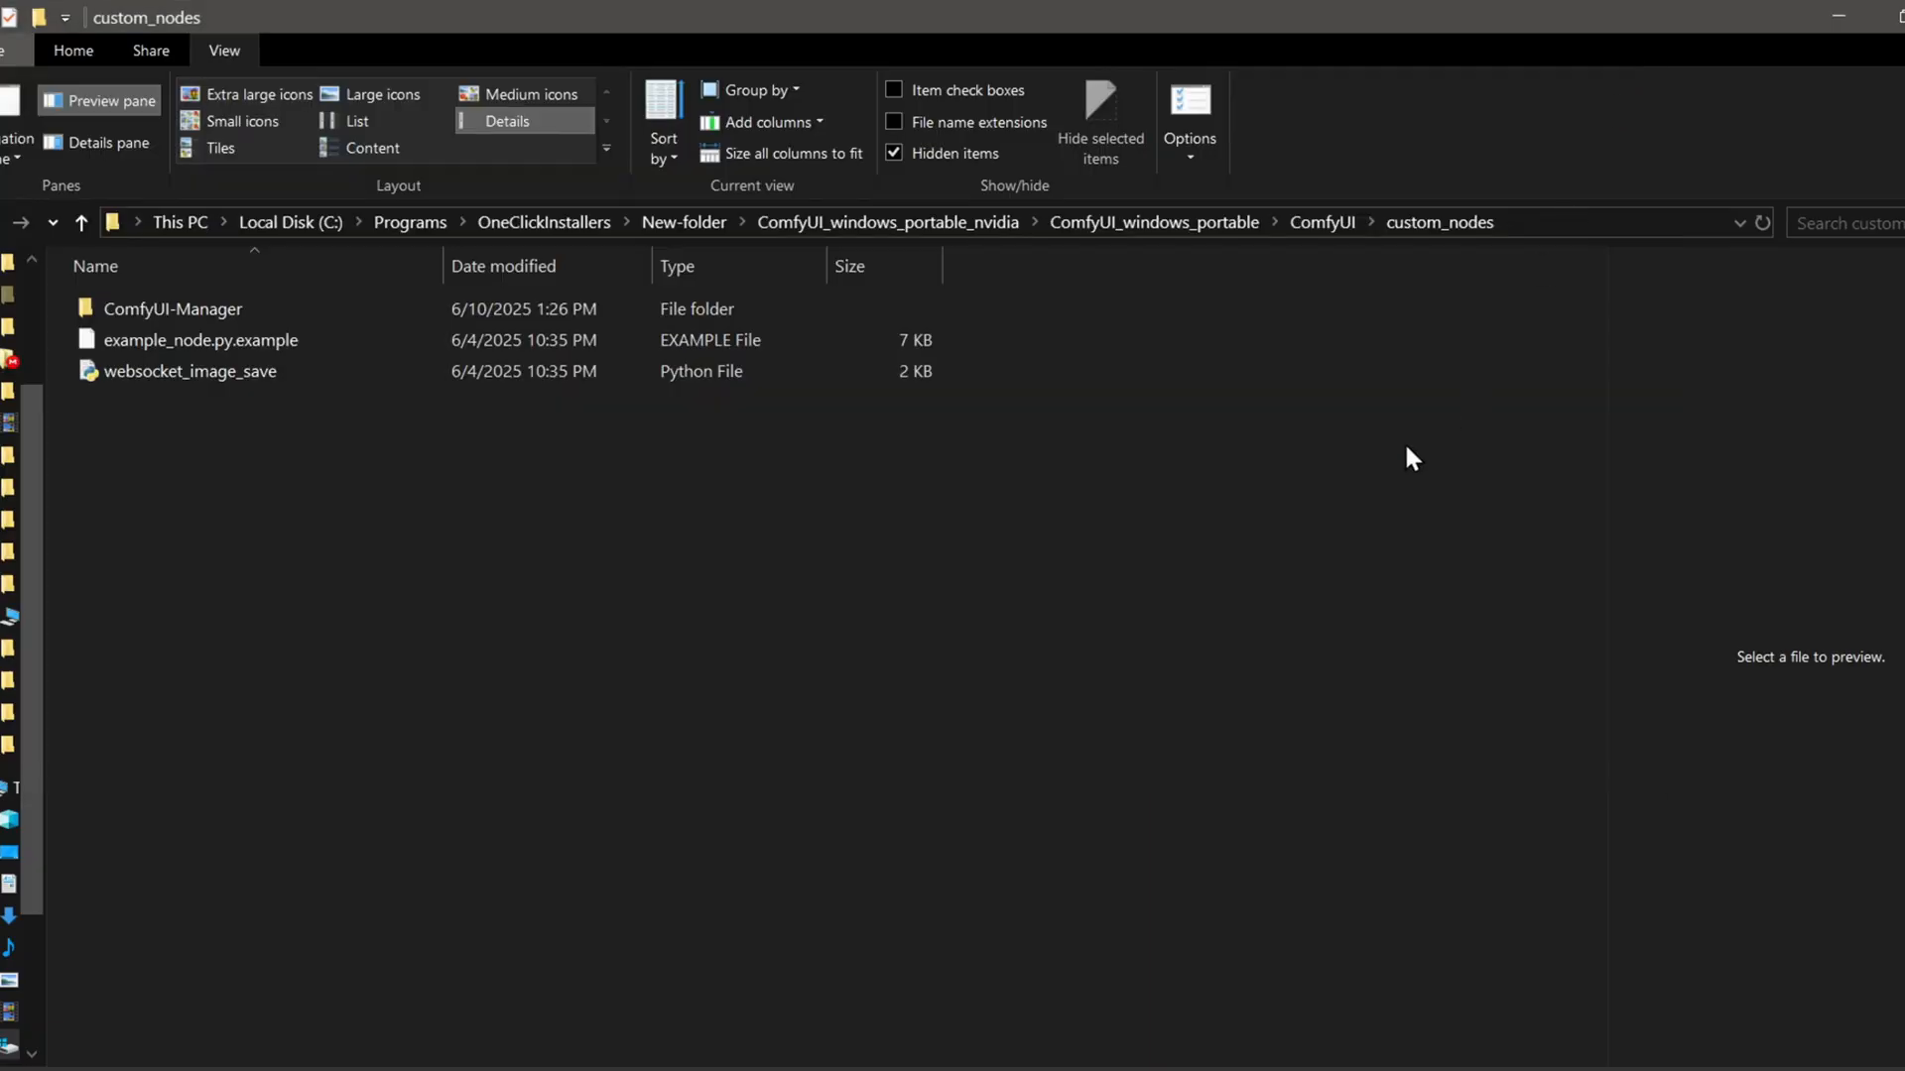
left_click(1188, 223)
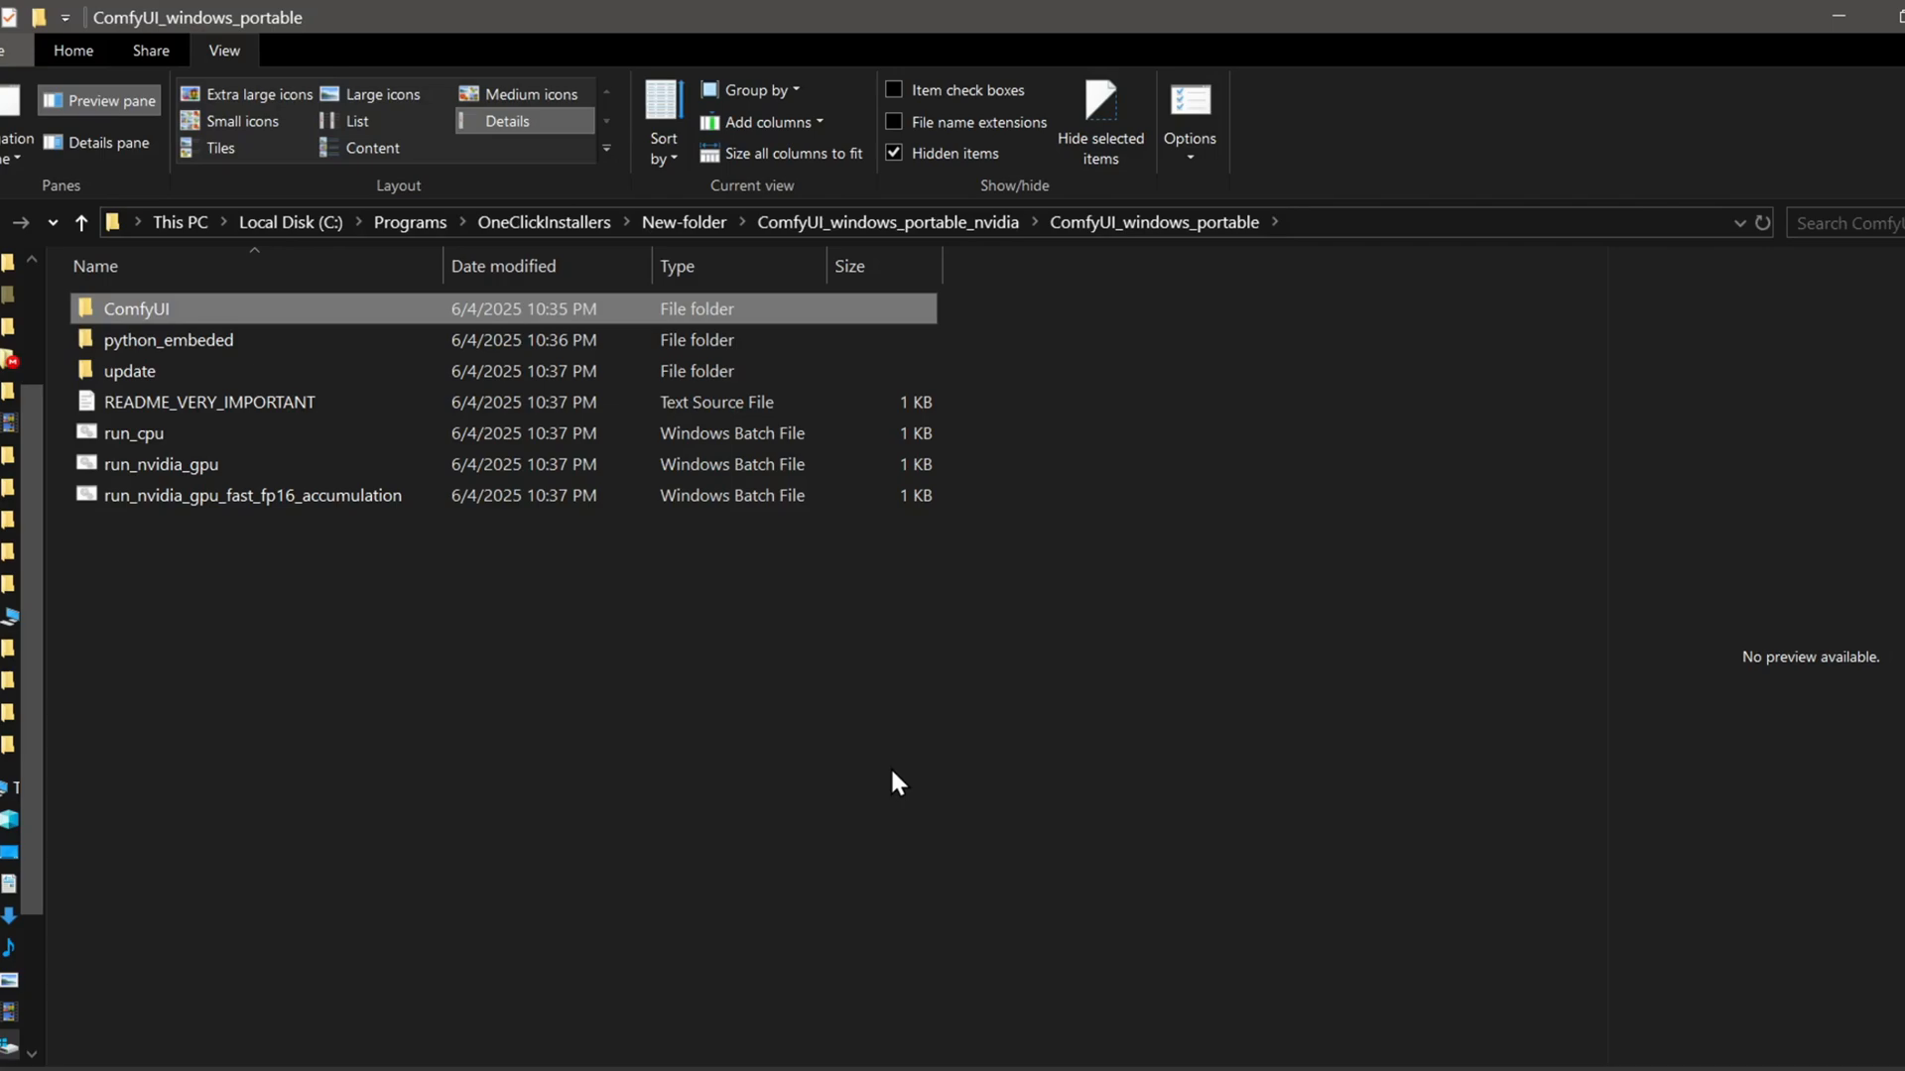
- Start a Command Prompt in the ComfyUI_windows_portable folder via the address bar
left_click(925, 761)
left_click(1410, 223)
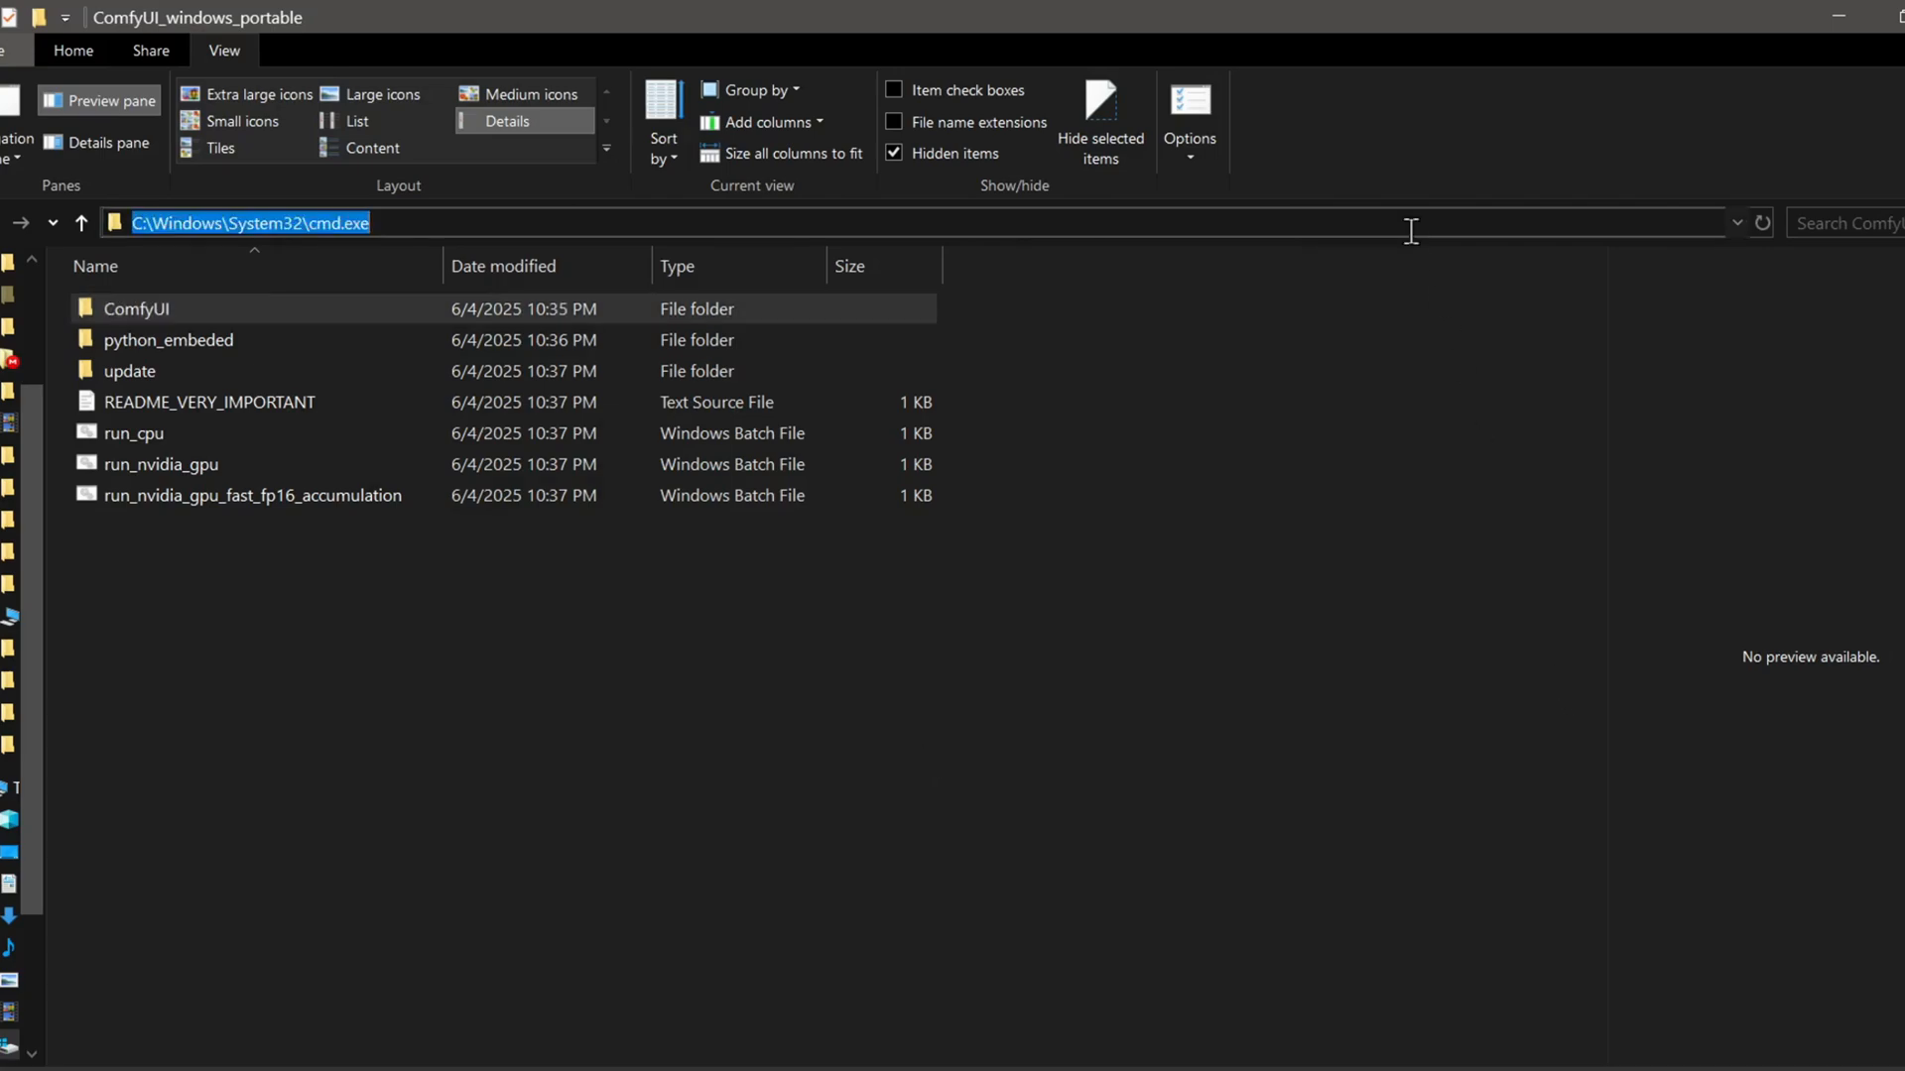
type("cmd")
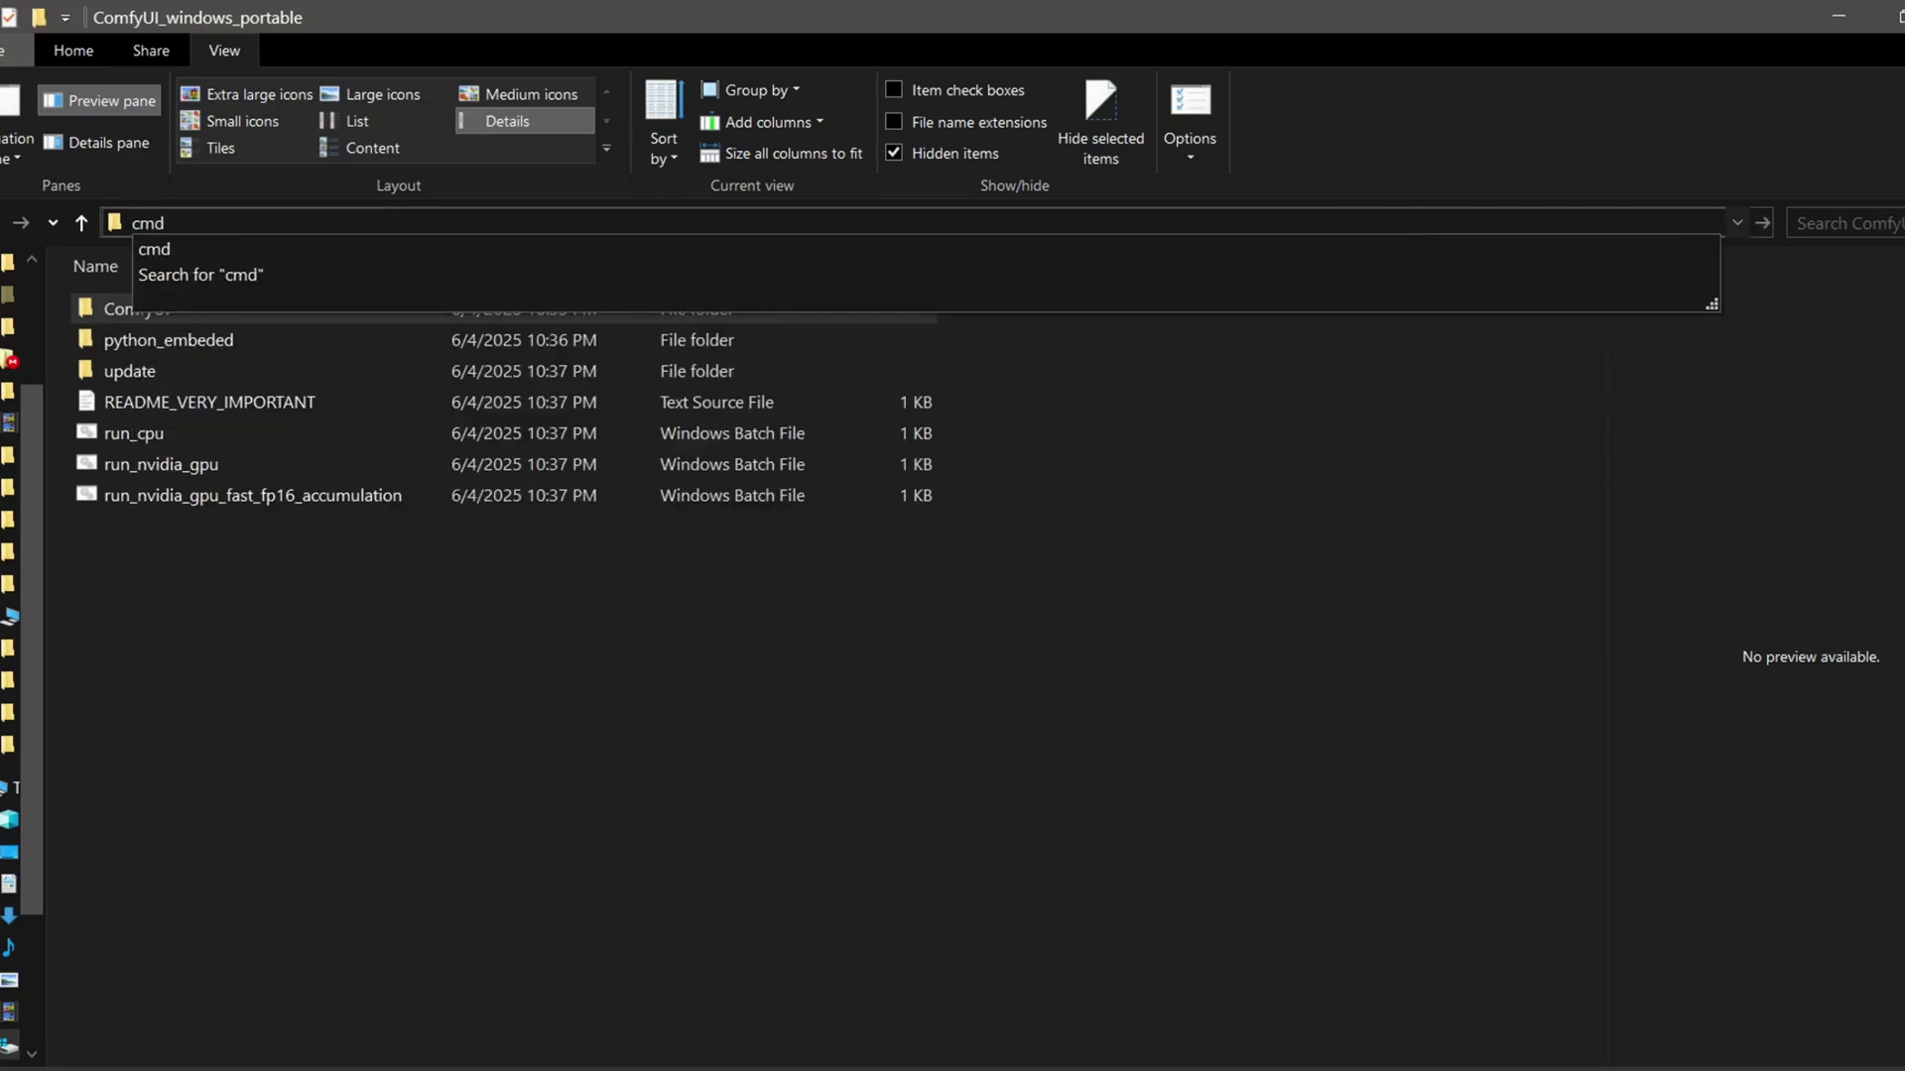
key("Return")
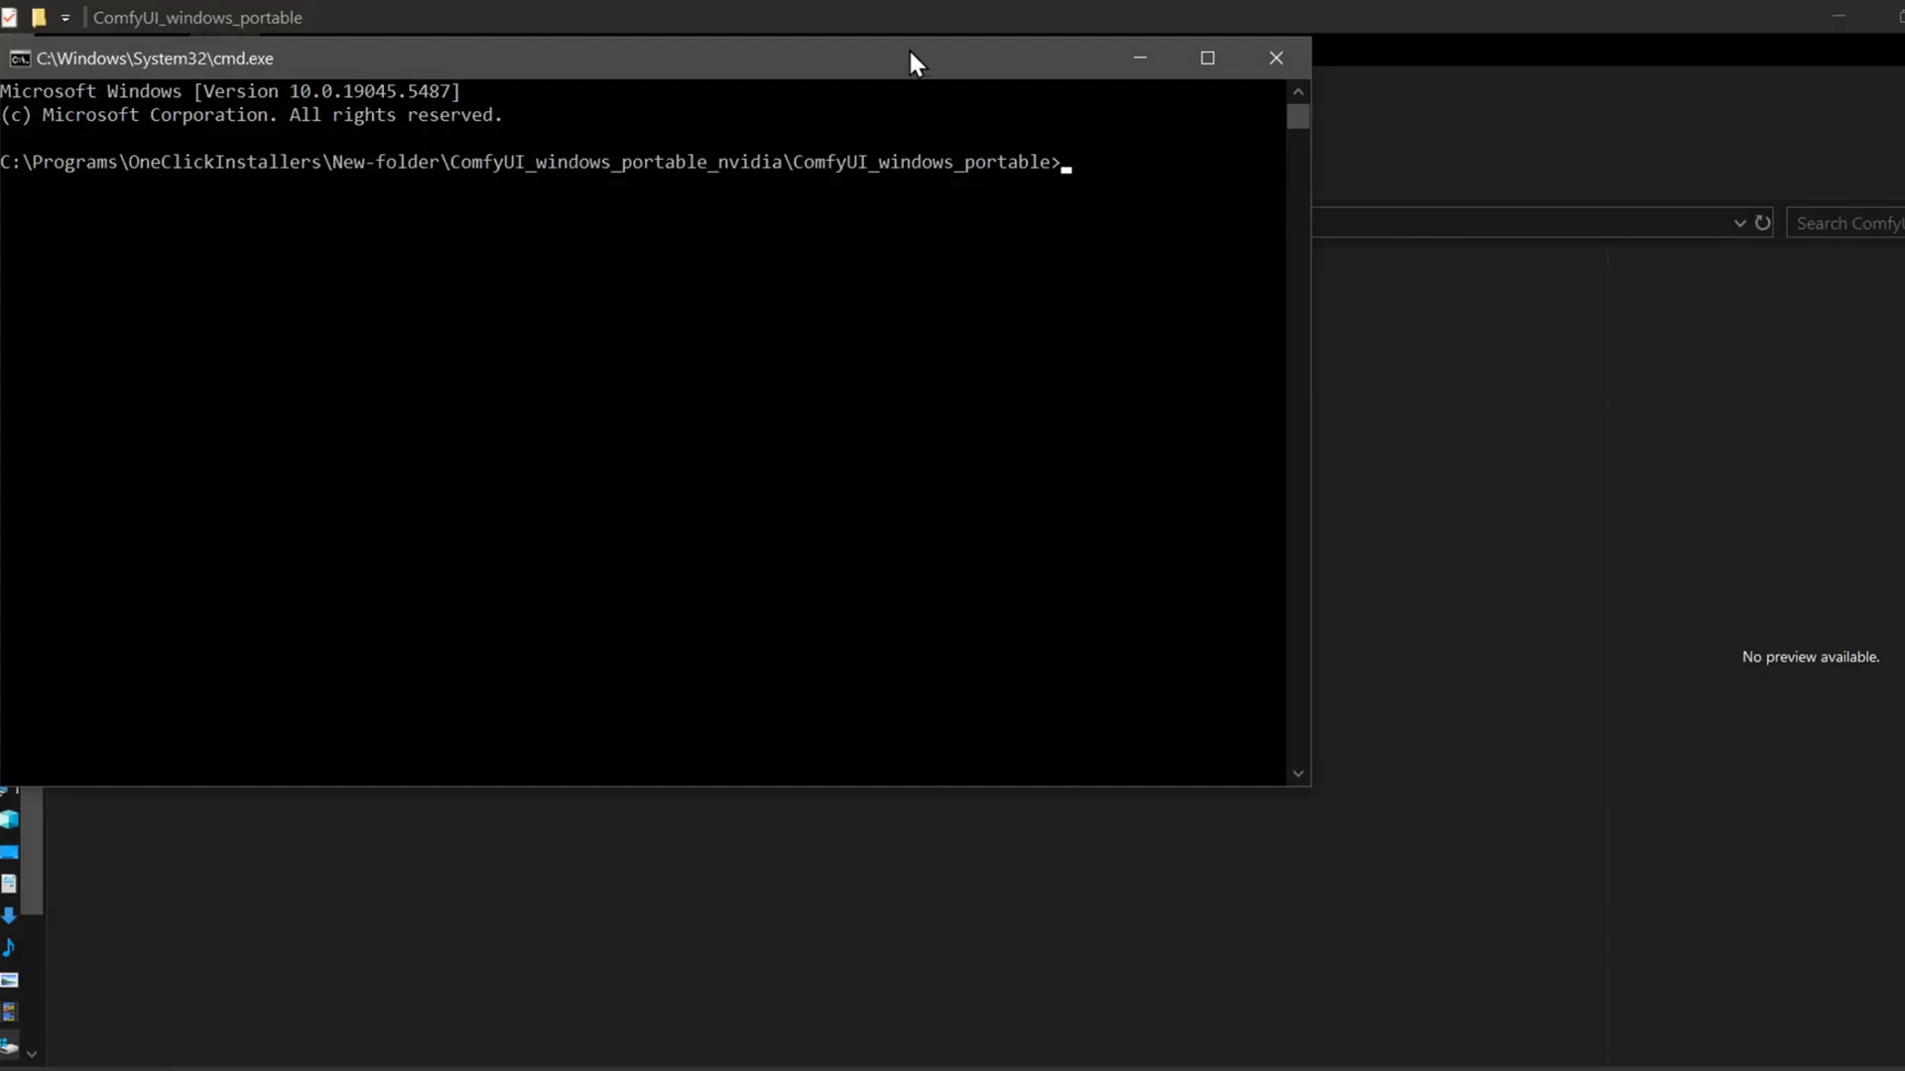
mouse_move(908, 47)
left_mouse_down()
mouse_move(1143, 179)
mouse_move(1157, 218)
left_mouse_up()
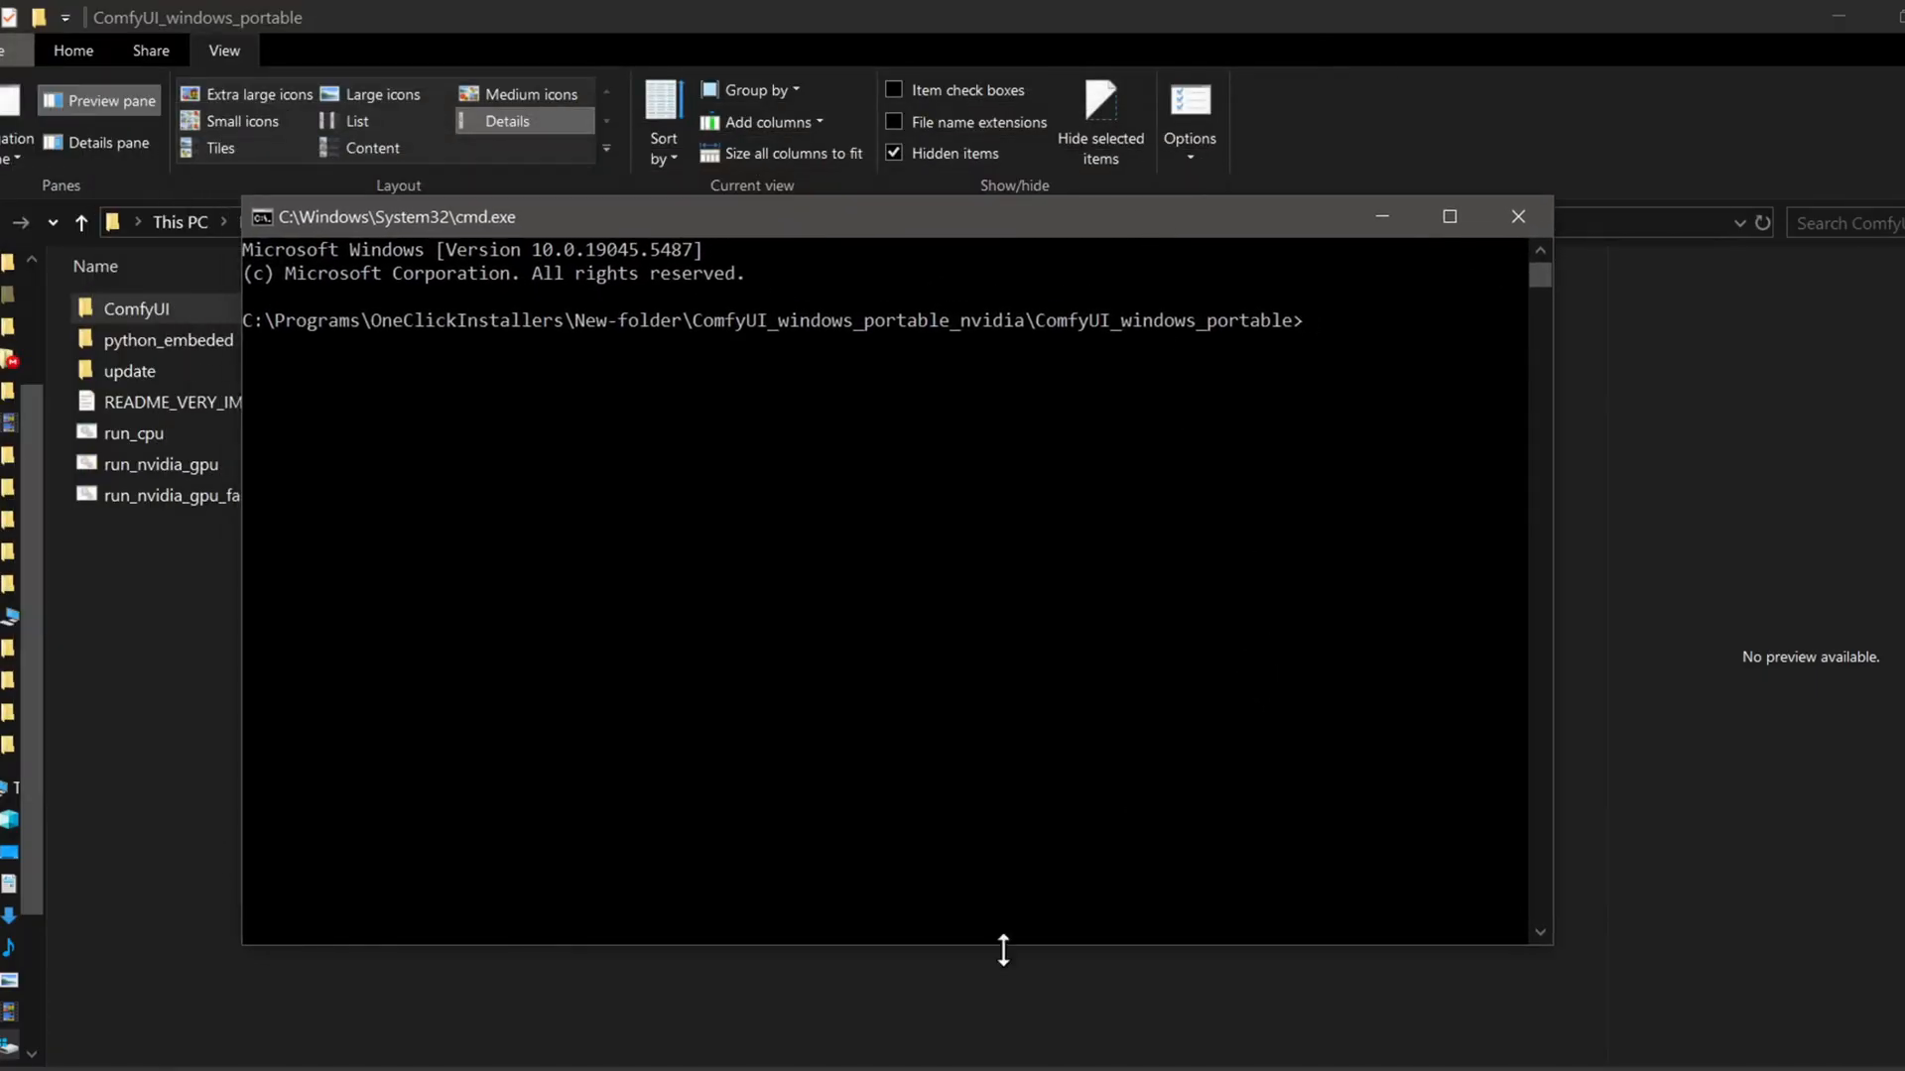
- Run the pip install command for ComfyUI-Manager requirements copied from WordPad, then close the console
key("alt+Tab")
right_click(492, 253)
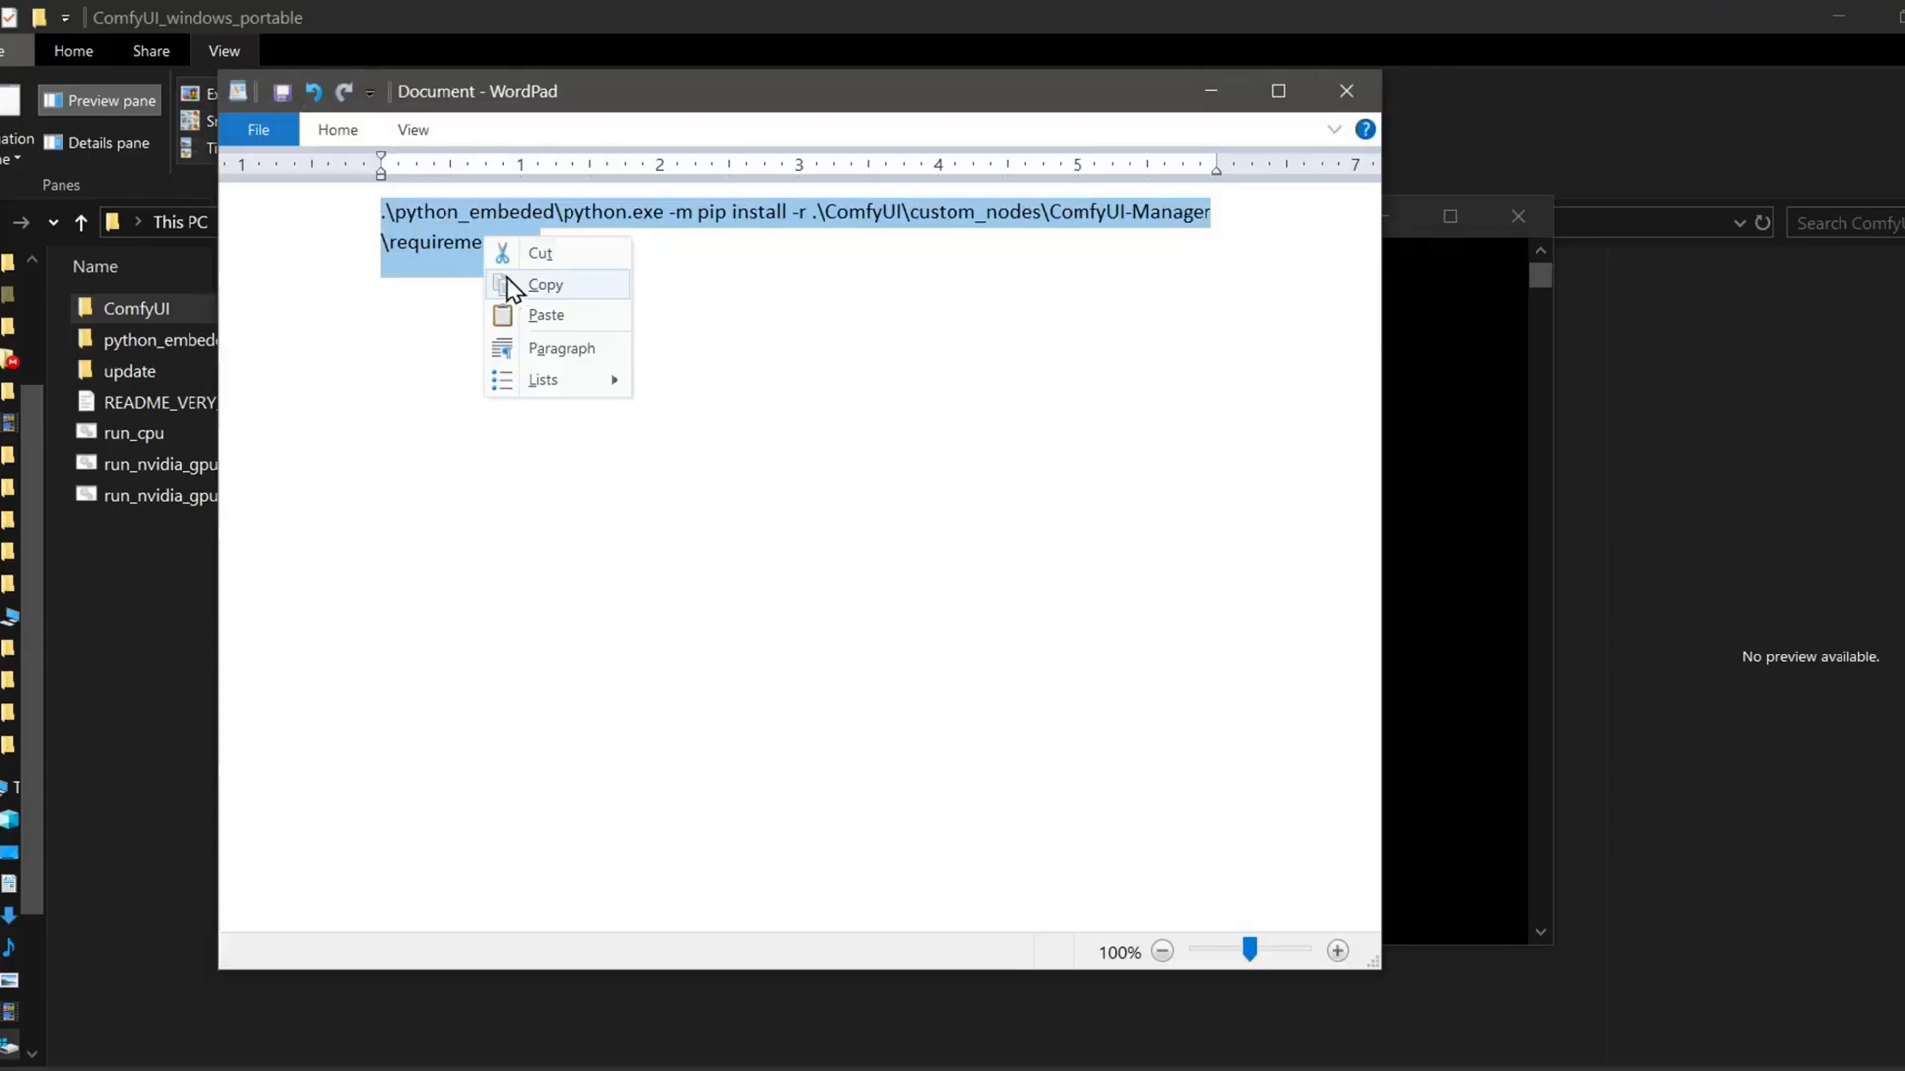
left_click(526, 287)
left_click(680, 402)
left_click(1210, 92)
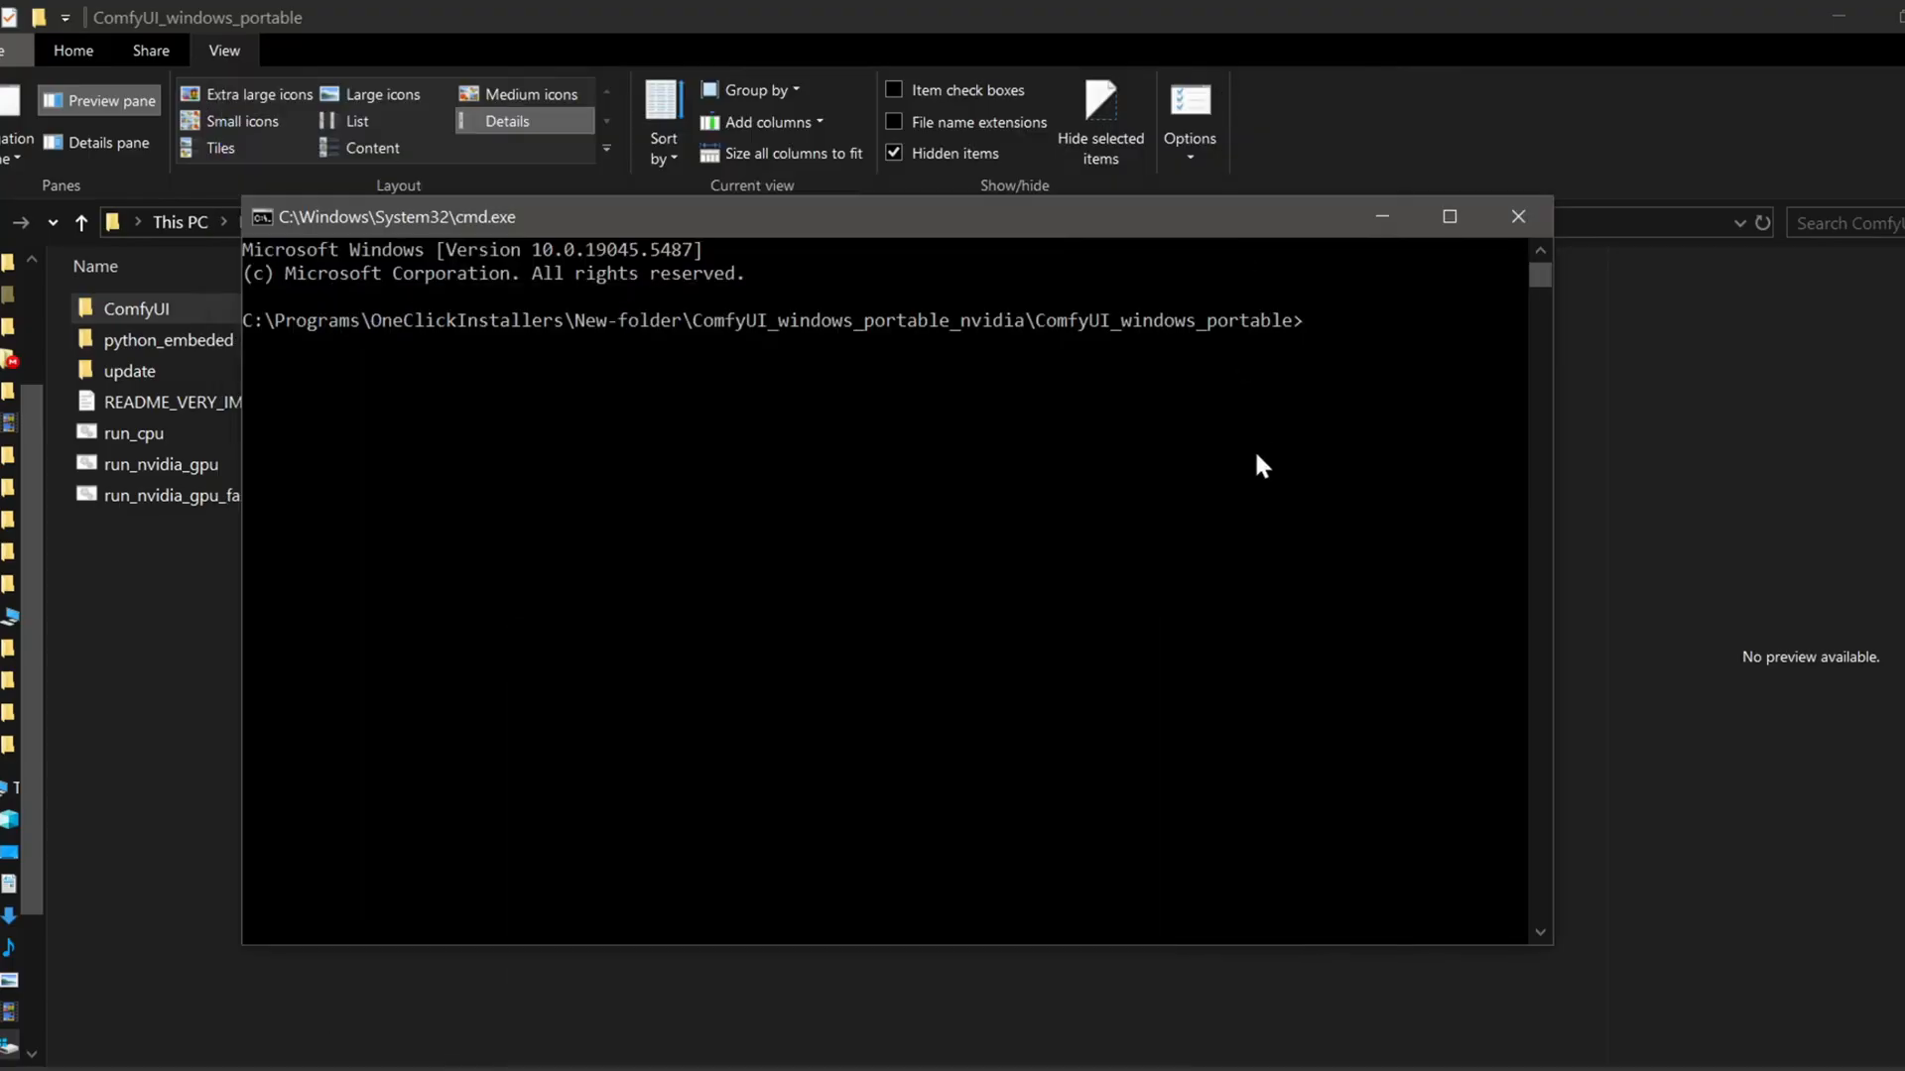
right_click(1359, 589)
key("Return")
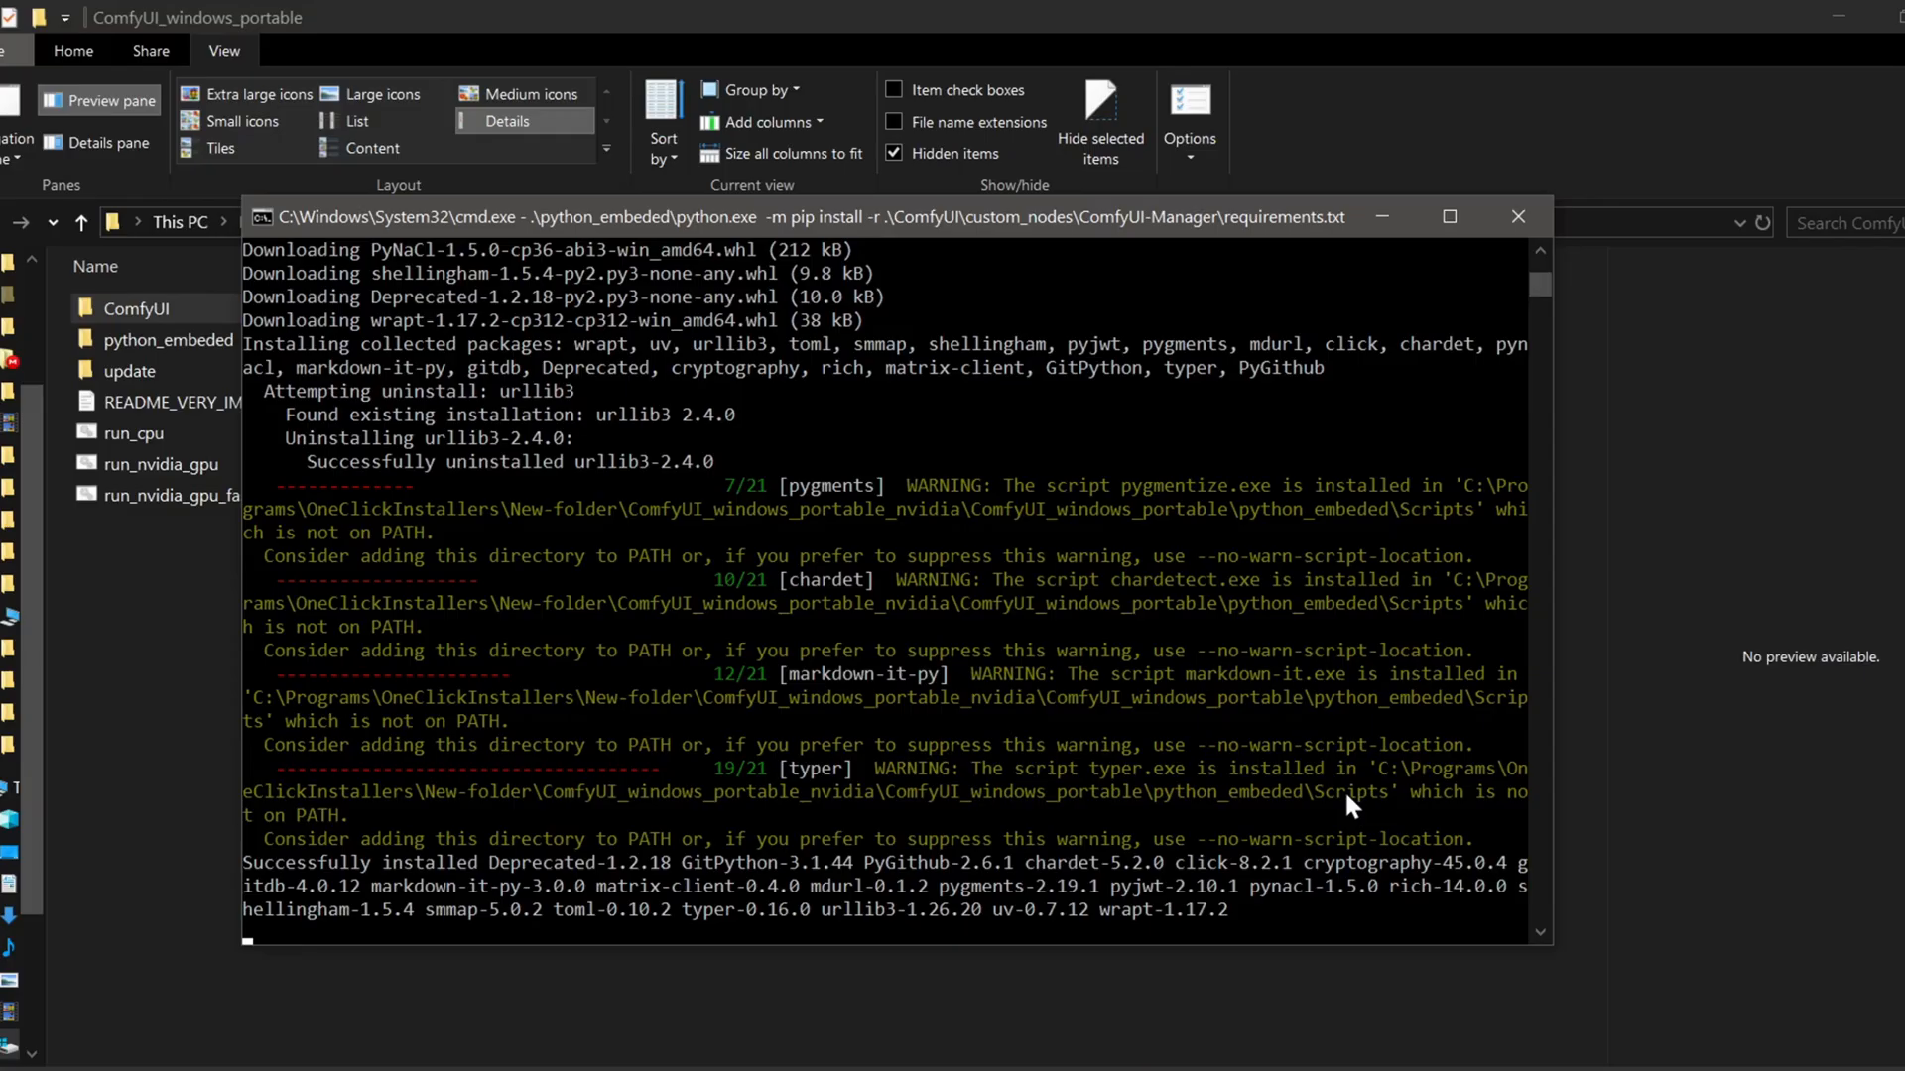
left_click(1518, 215)
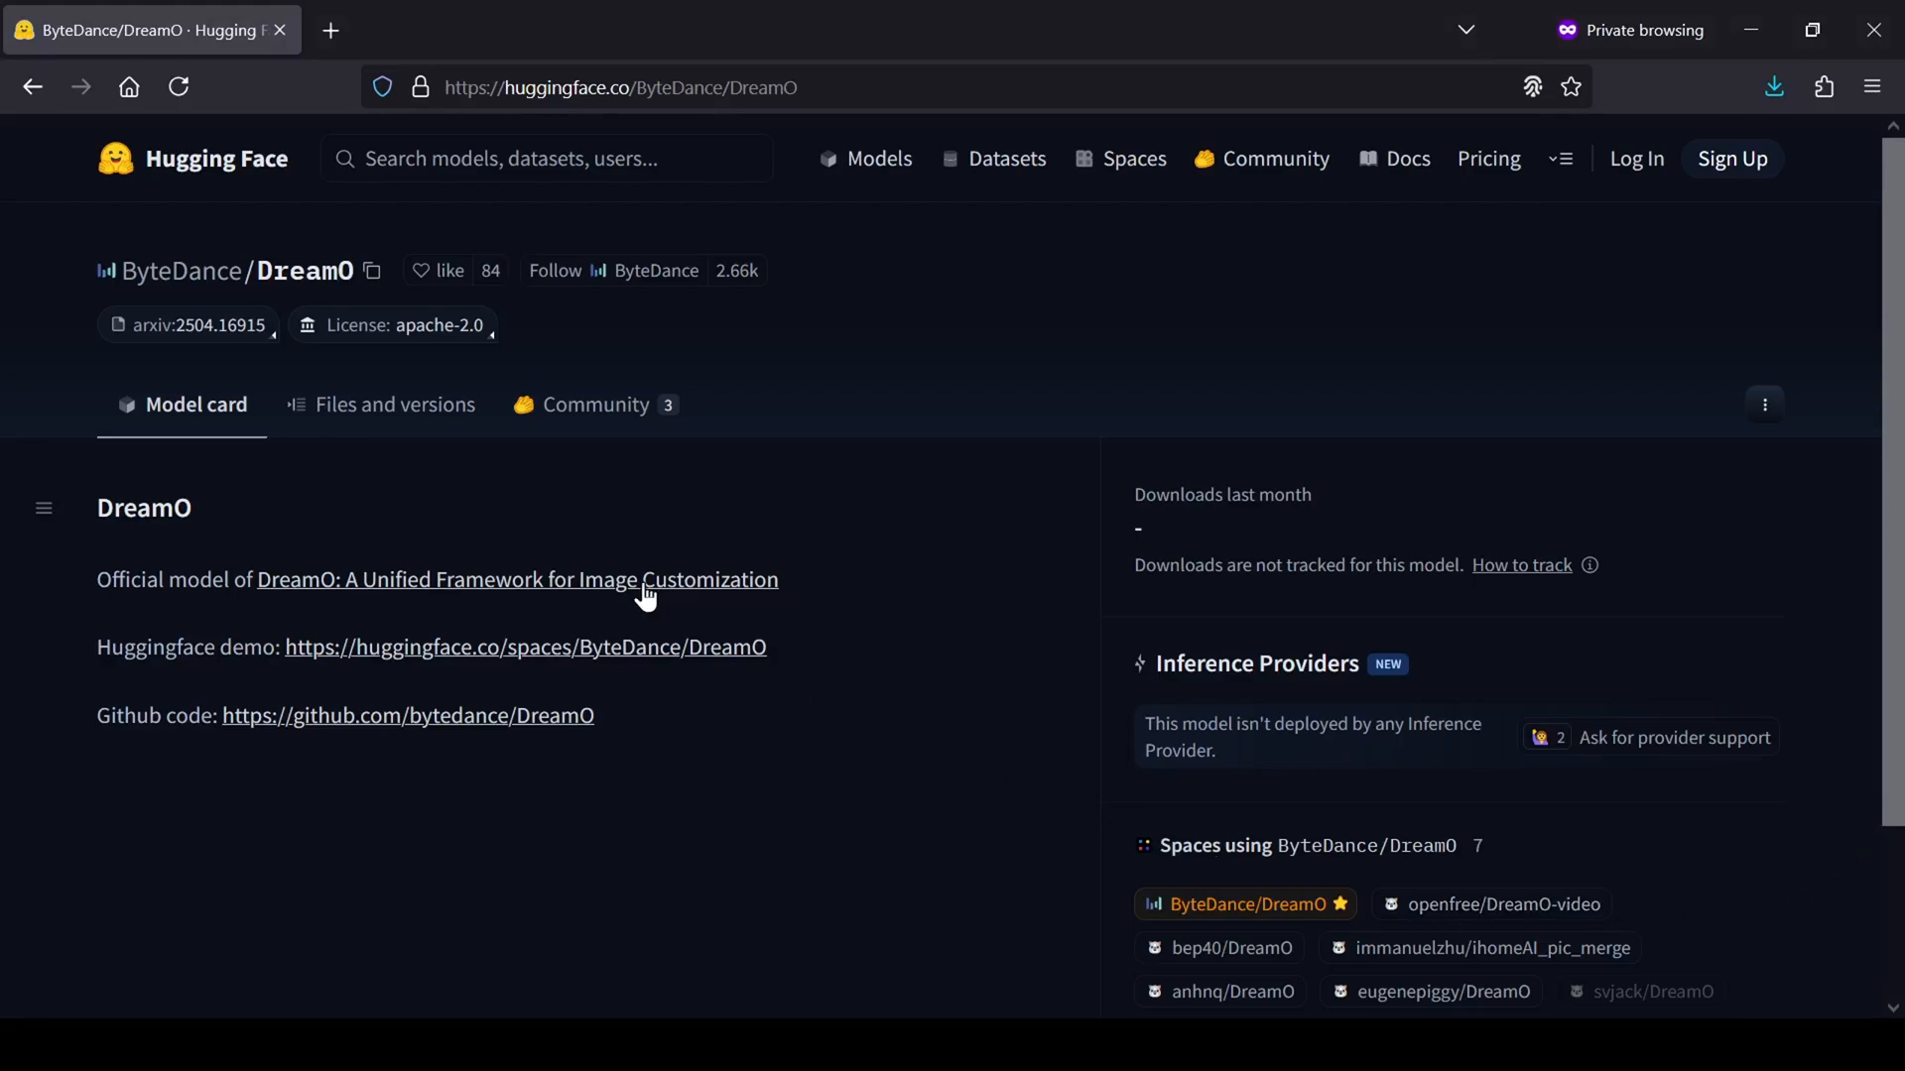
- View Files and versions of ByteDance/DreamO and enter its comfyui folder
left_click(417, 415)
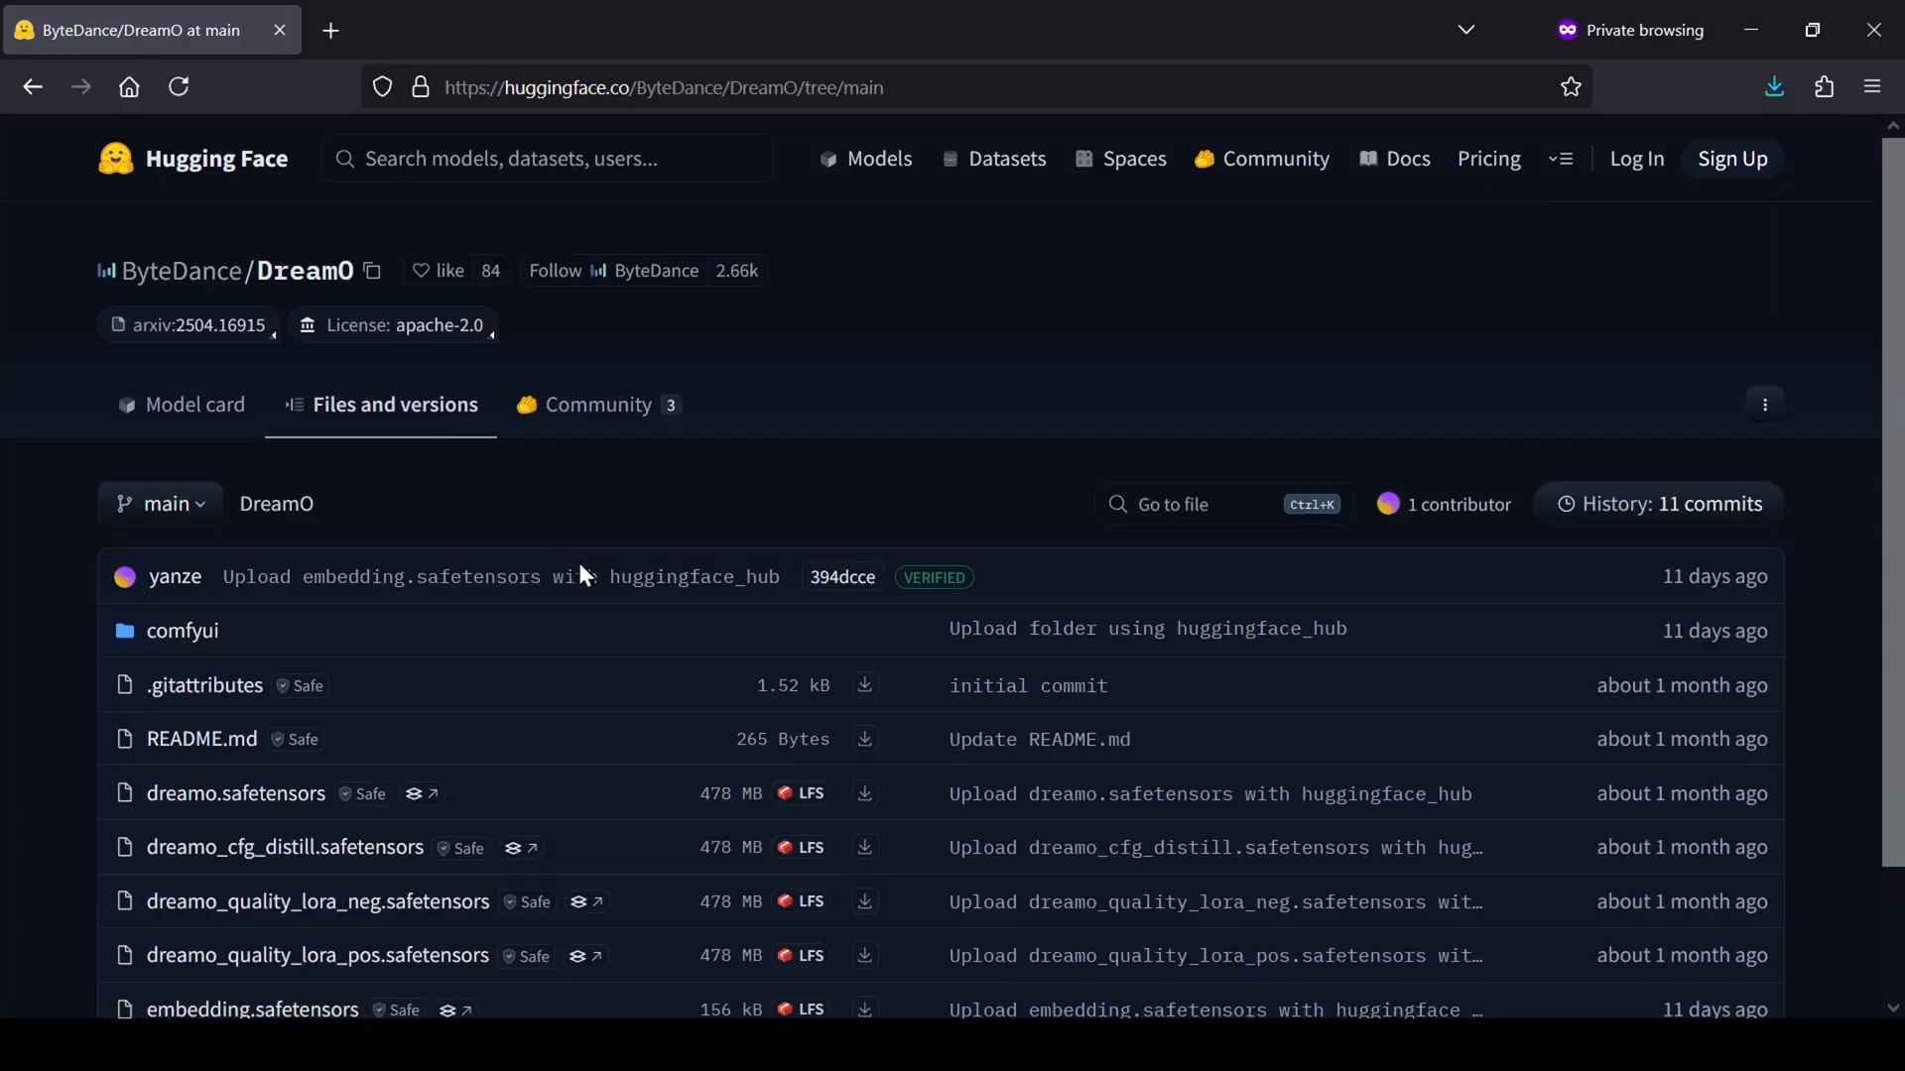
scroll(893, 596, "down", 1)
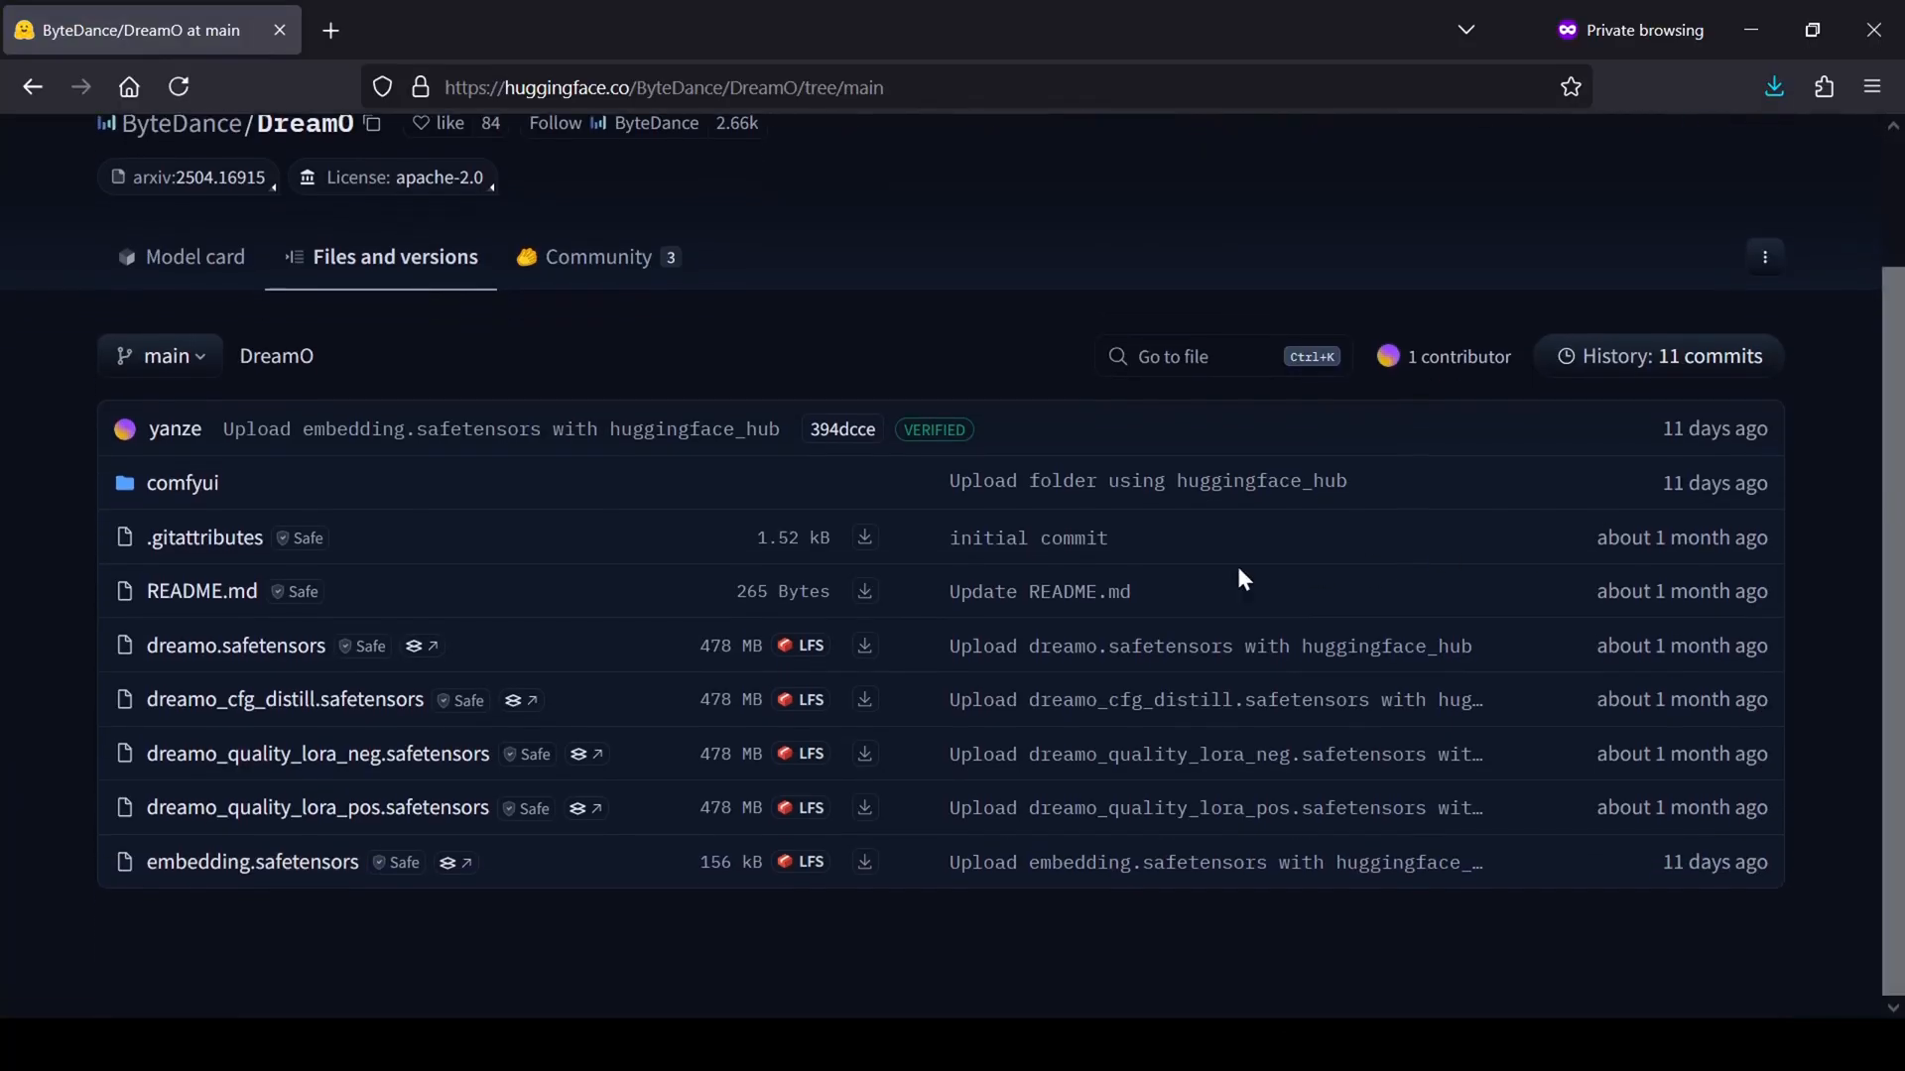
left_click(182, 484)
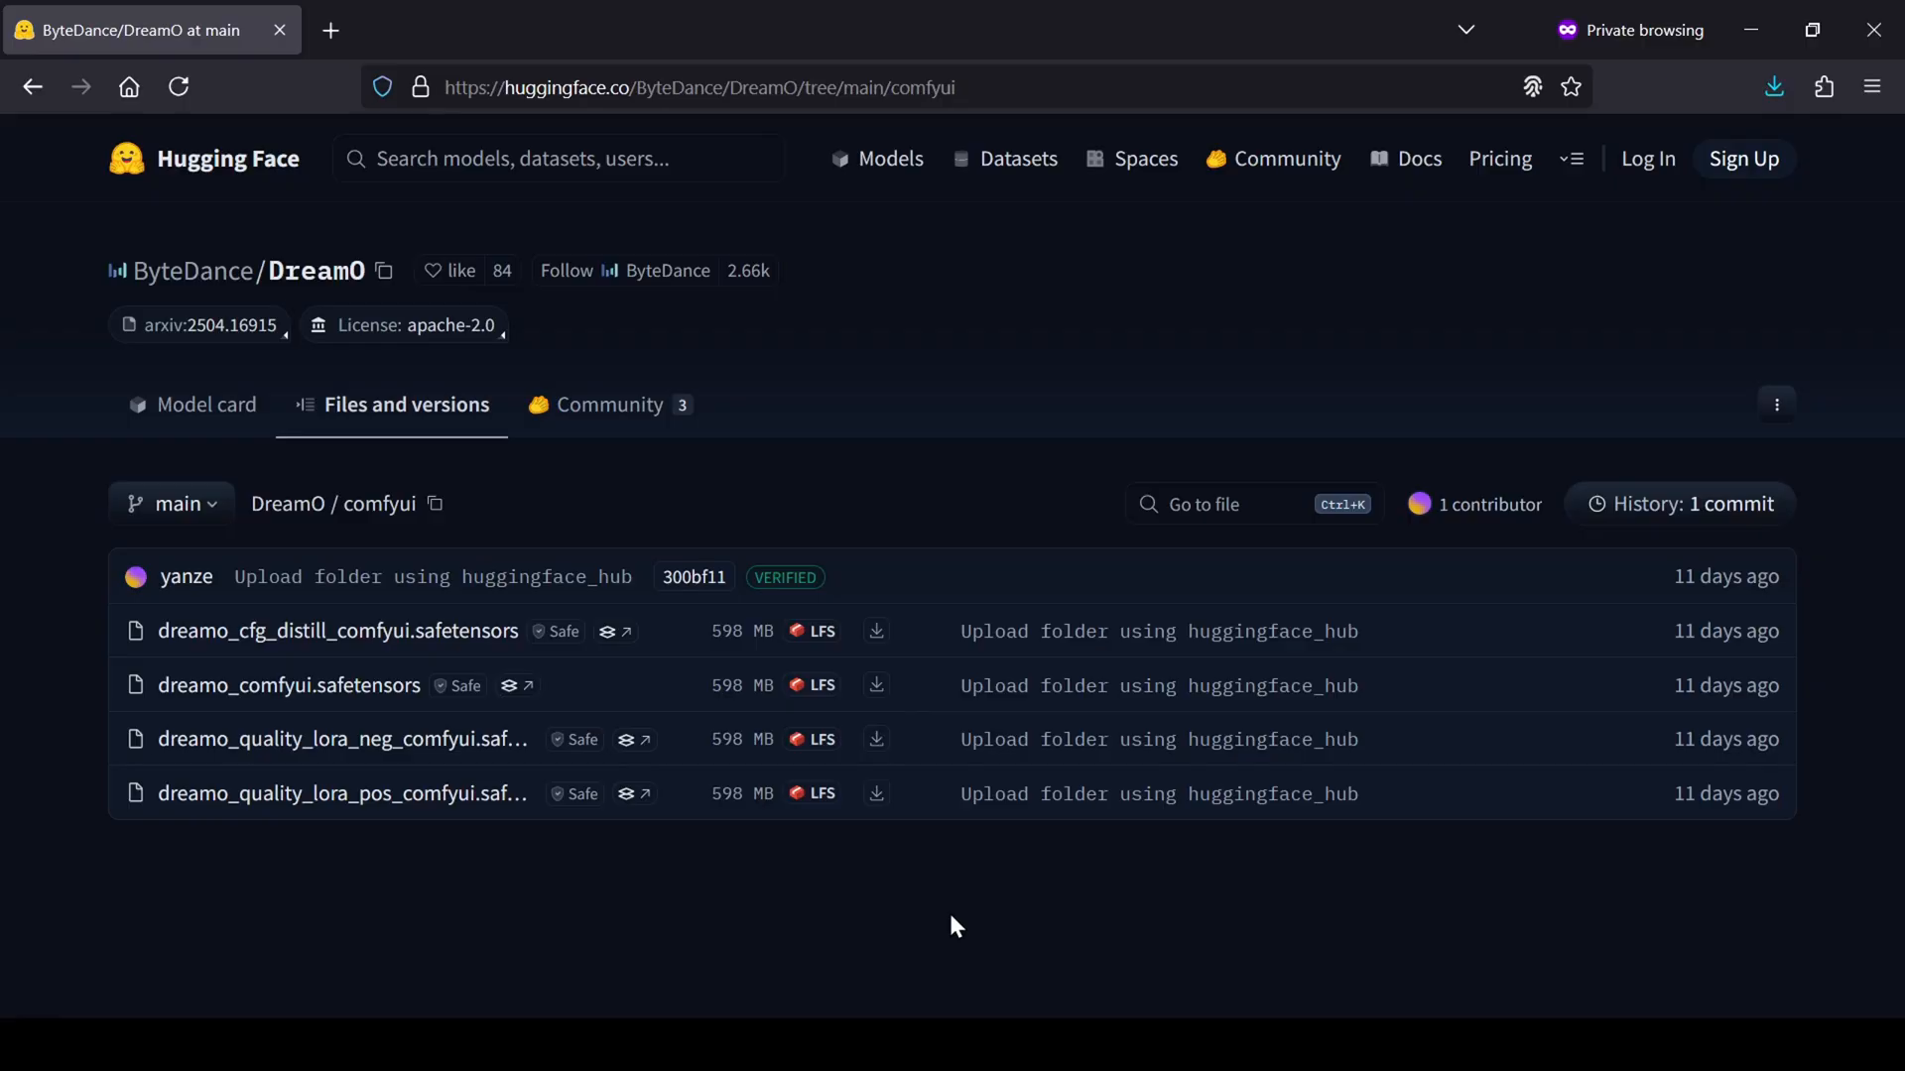
- Search Hugging Face for turbo and view the FLUX.1-Turbo-Alpha model files
left_click(551, 158)
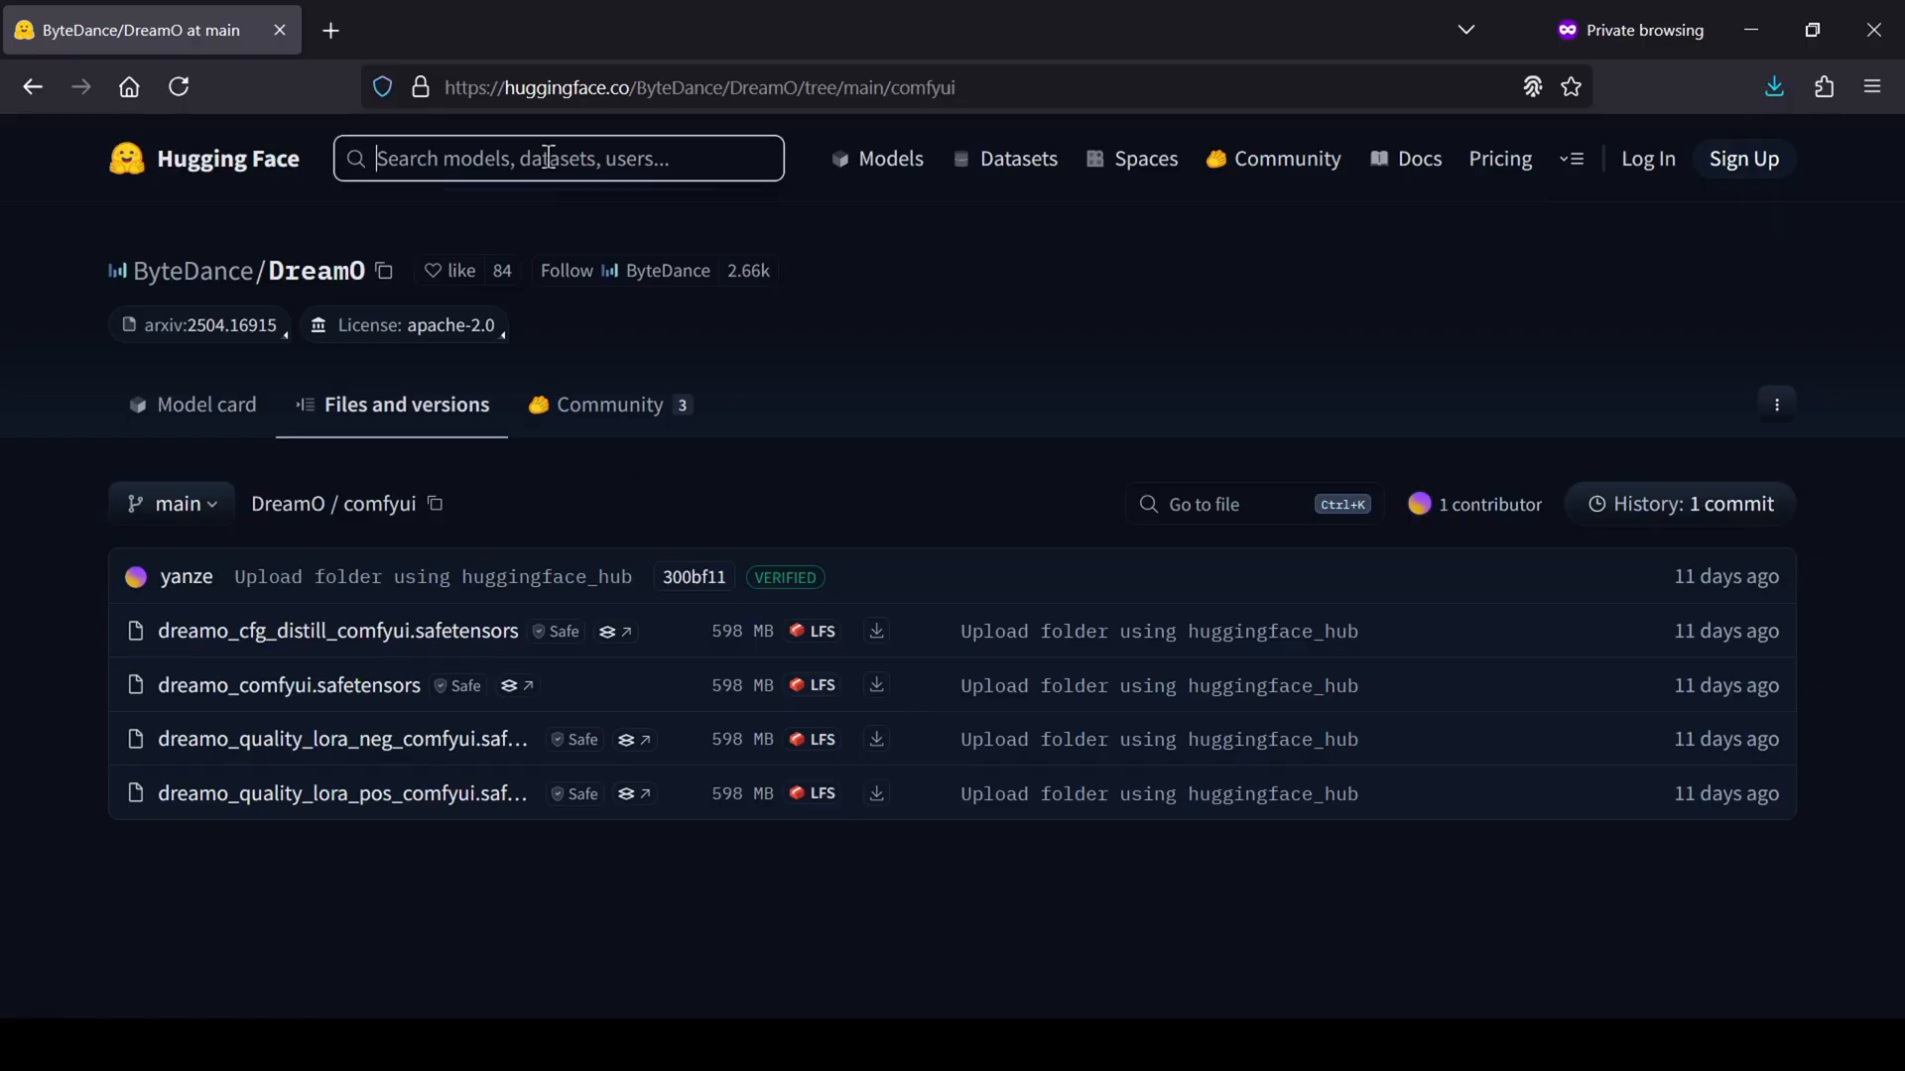
type("turbo")
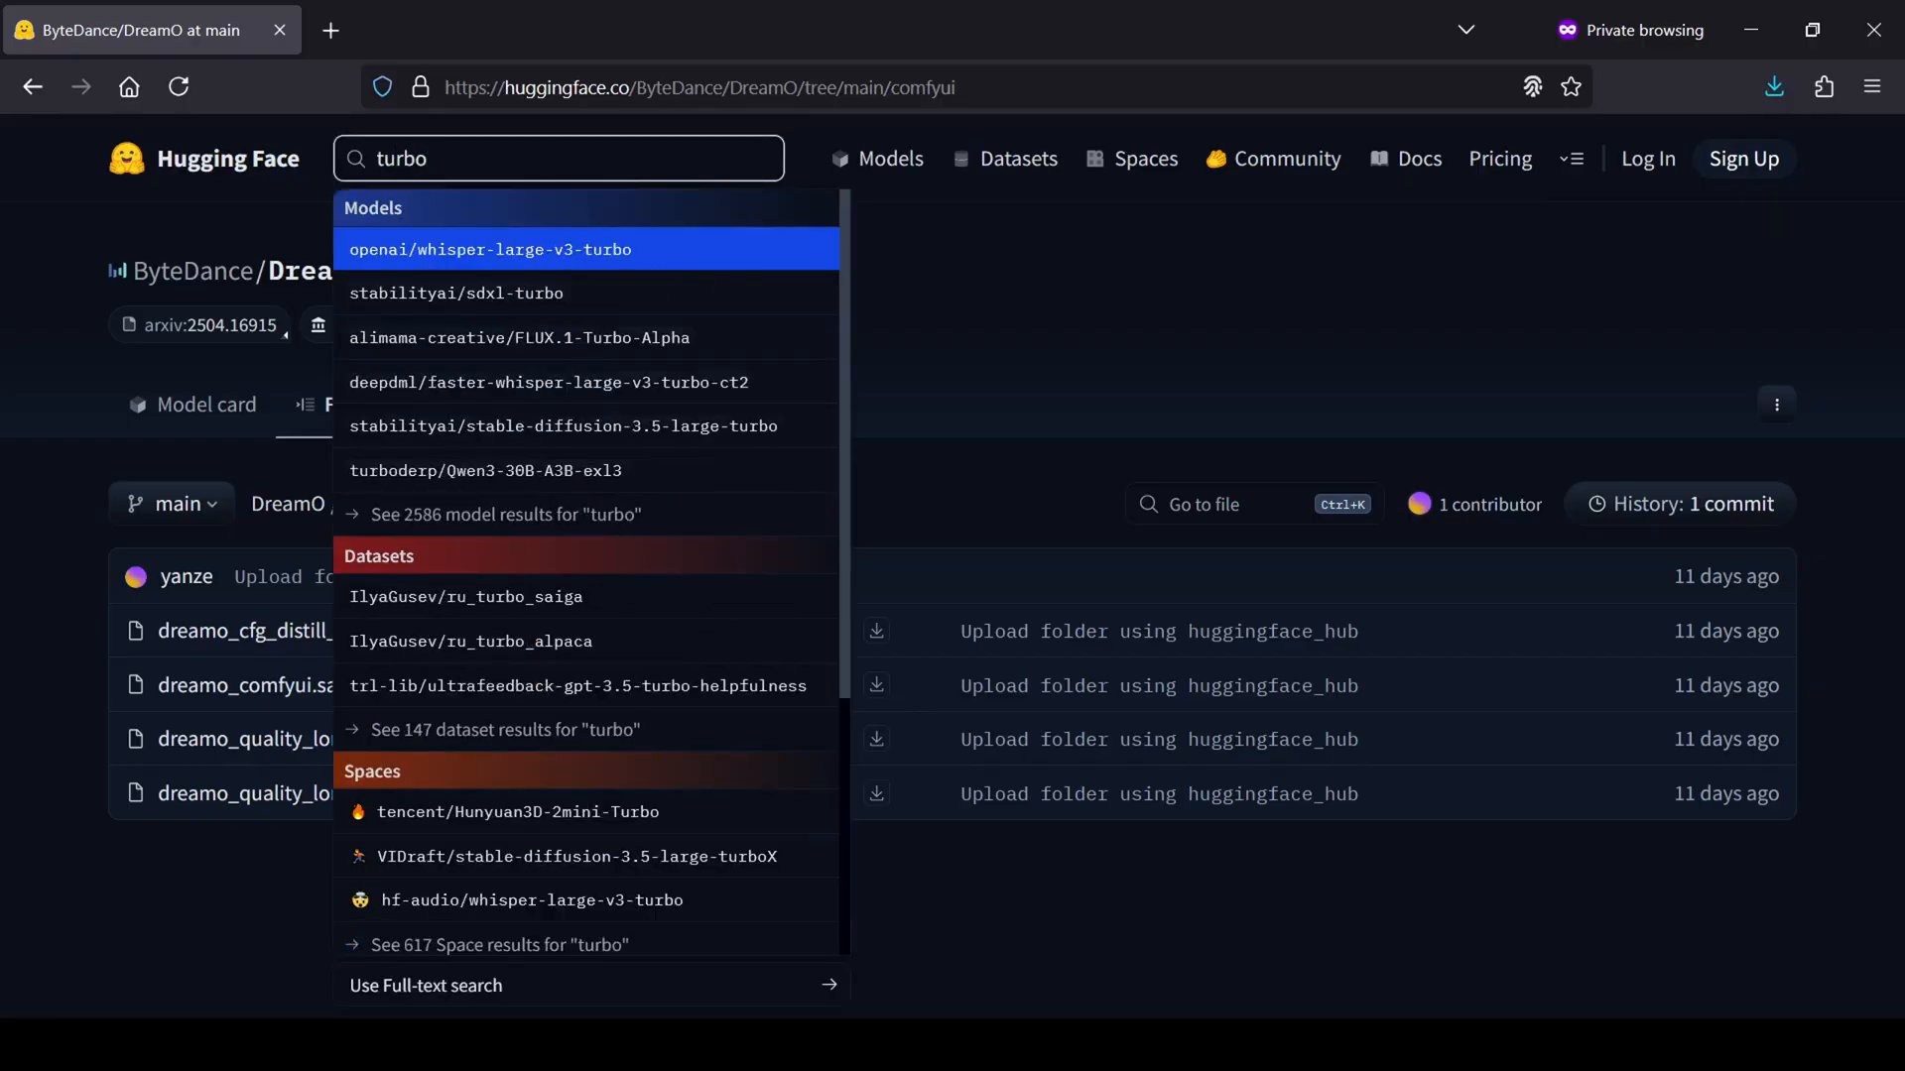
left_click(518, 337)
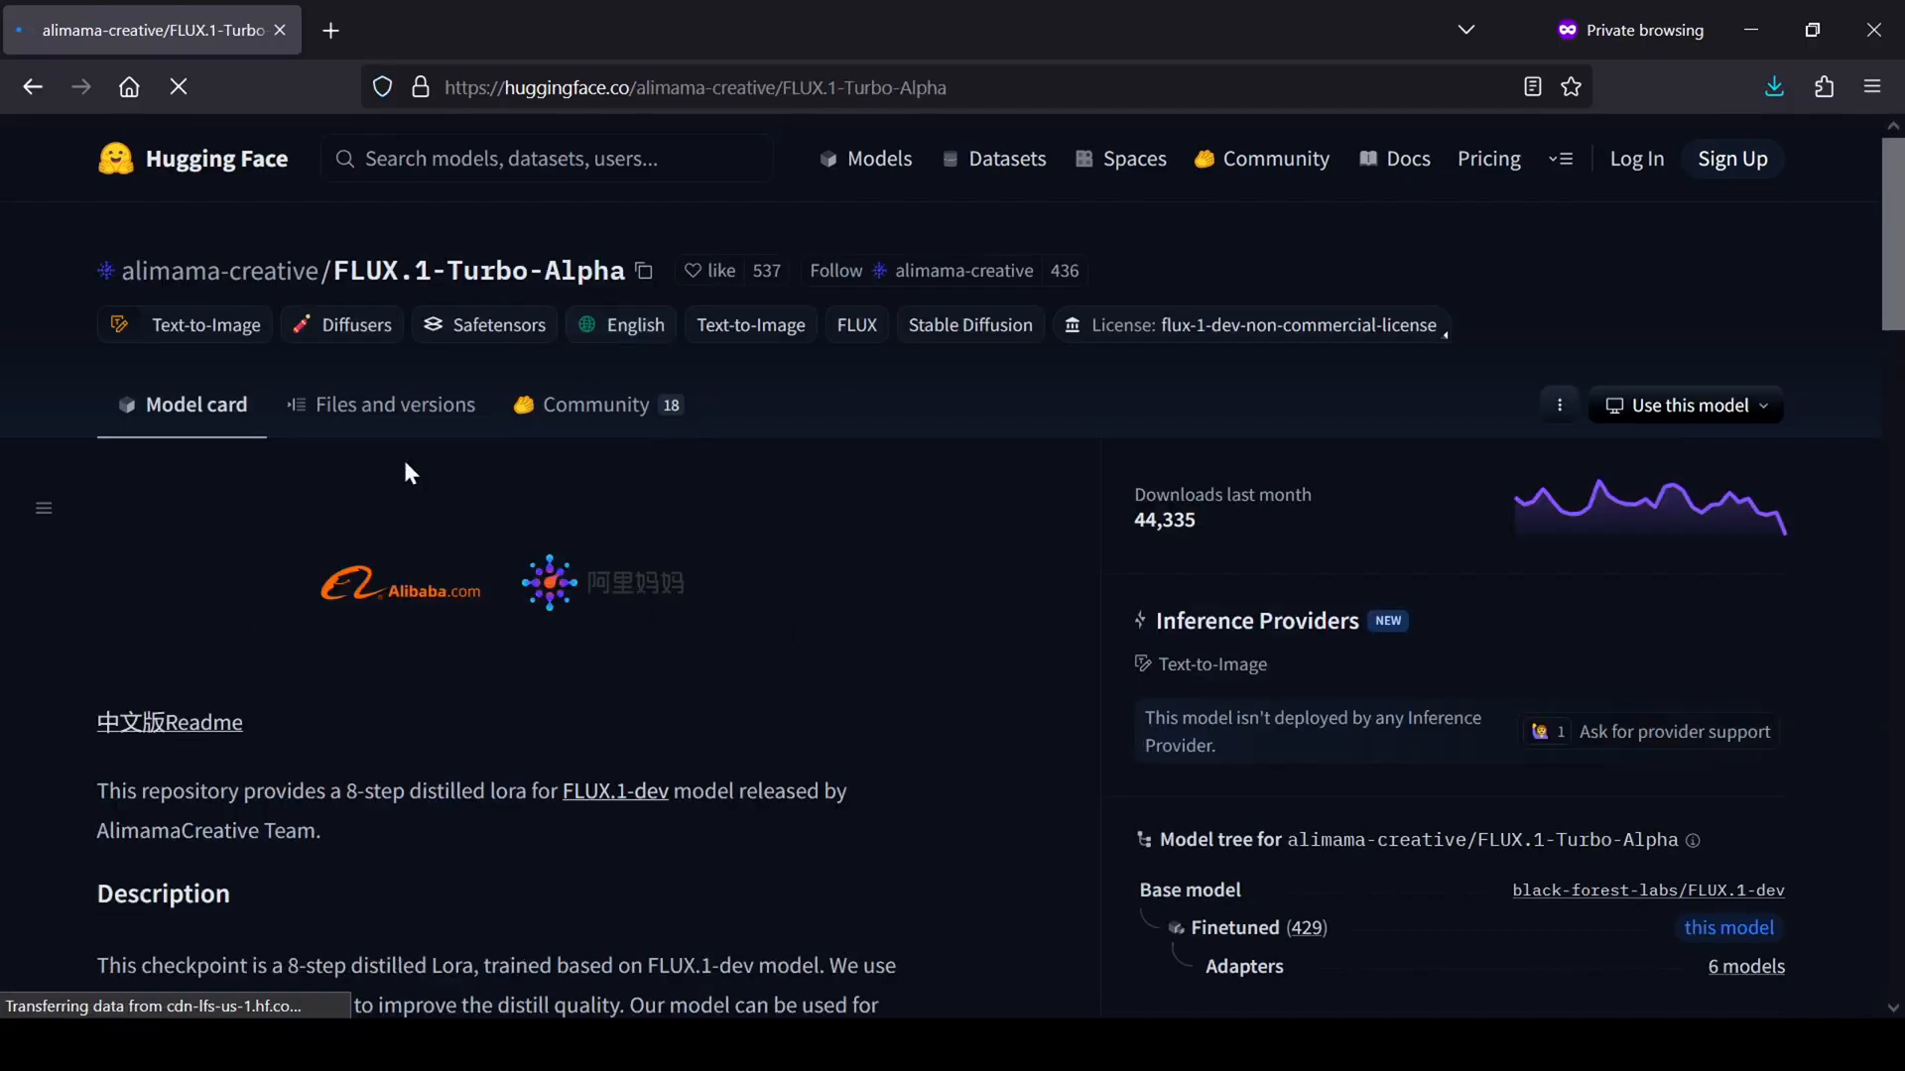
left_click(395, 403)
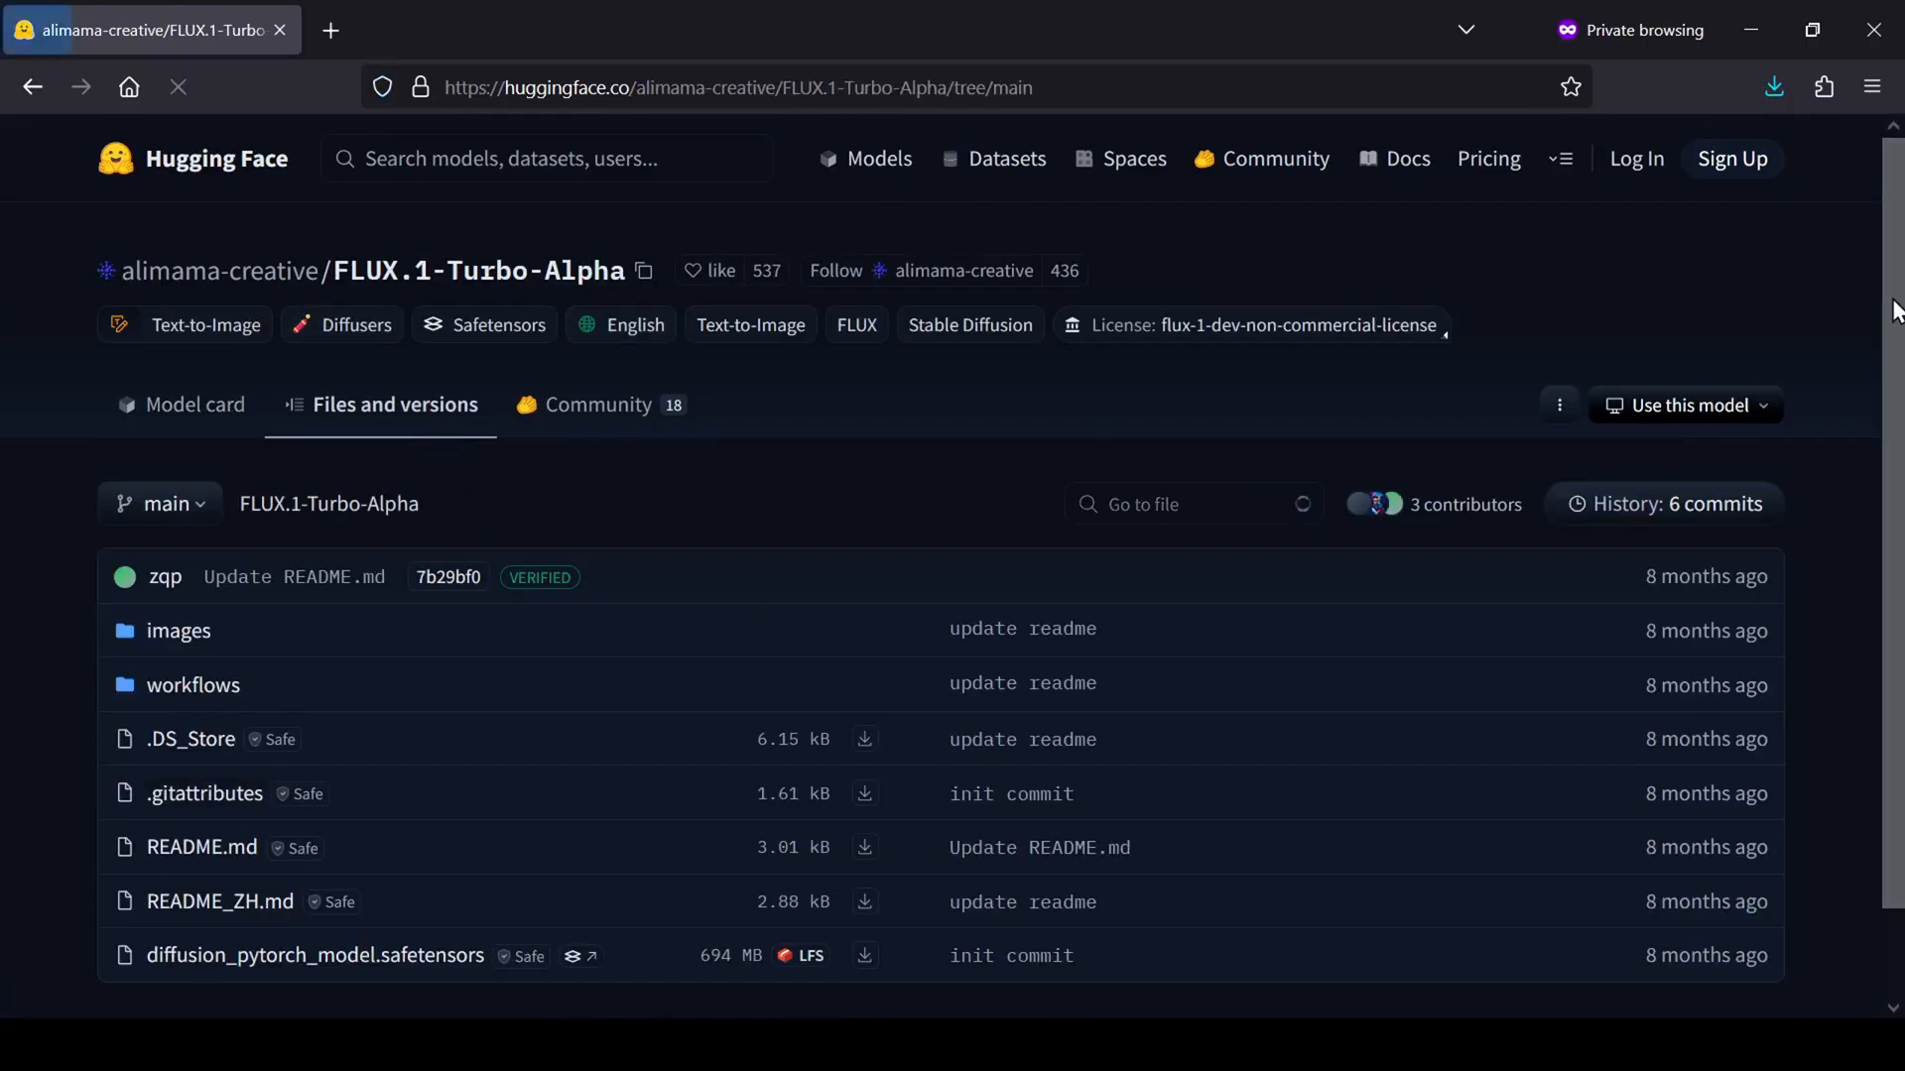
scroll(1893, 440, "down", 1)
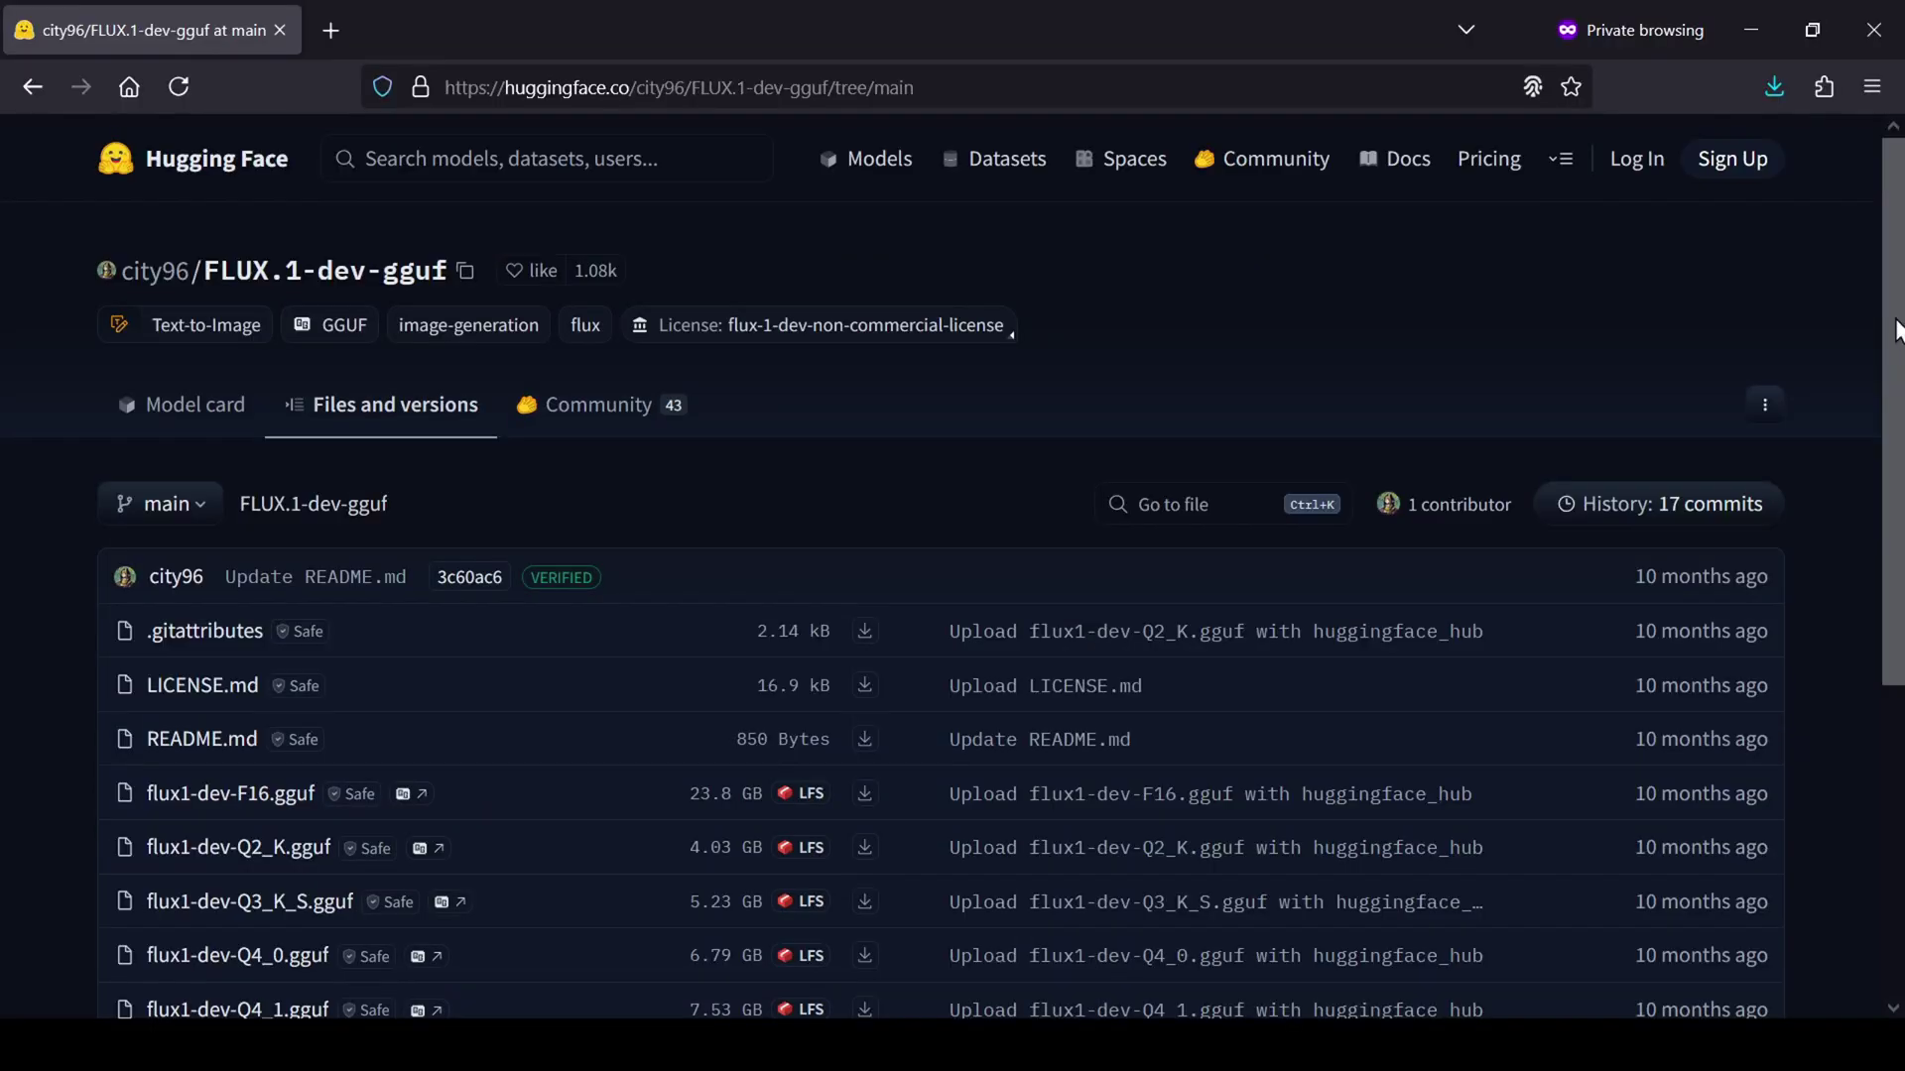
left_click_drag(1896, 330, 1884, 622)
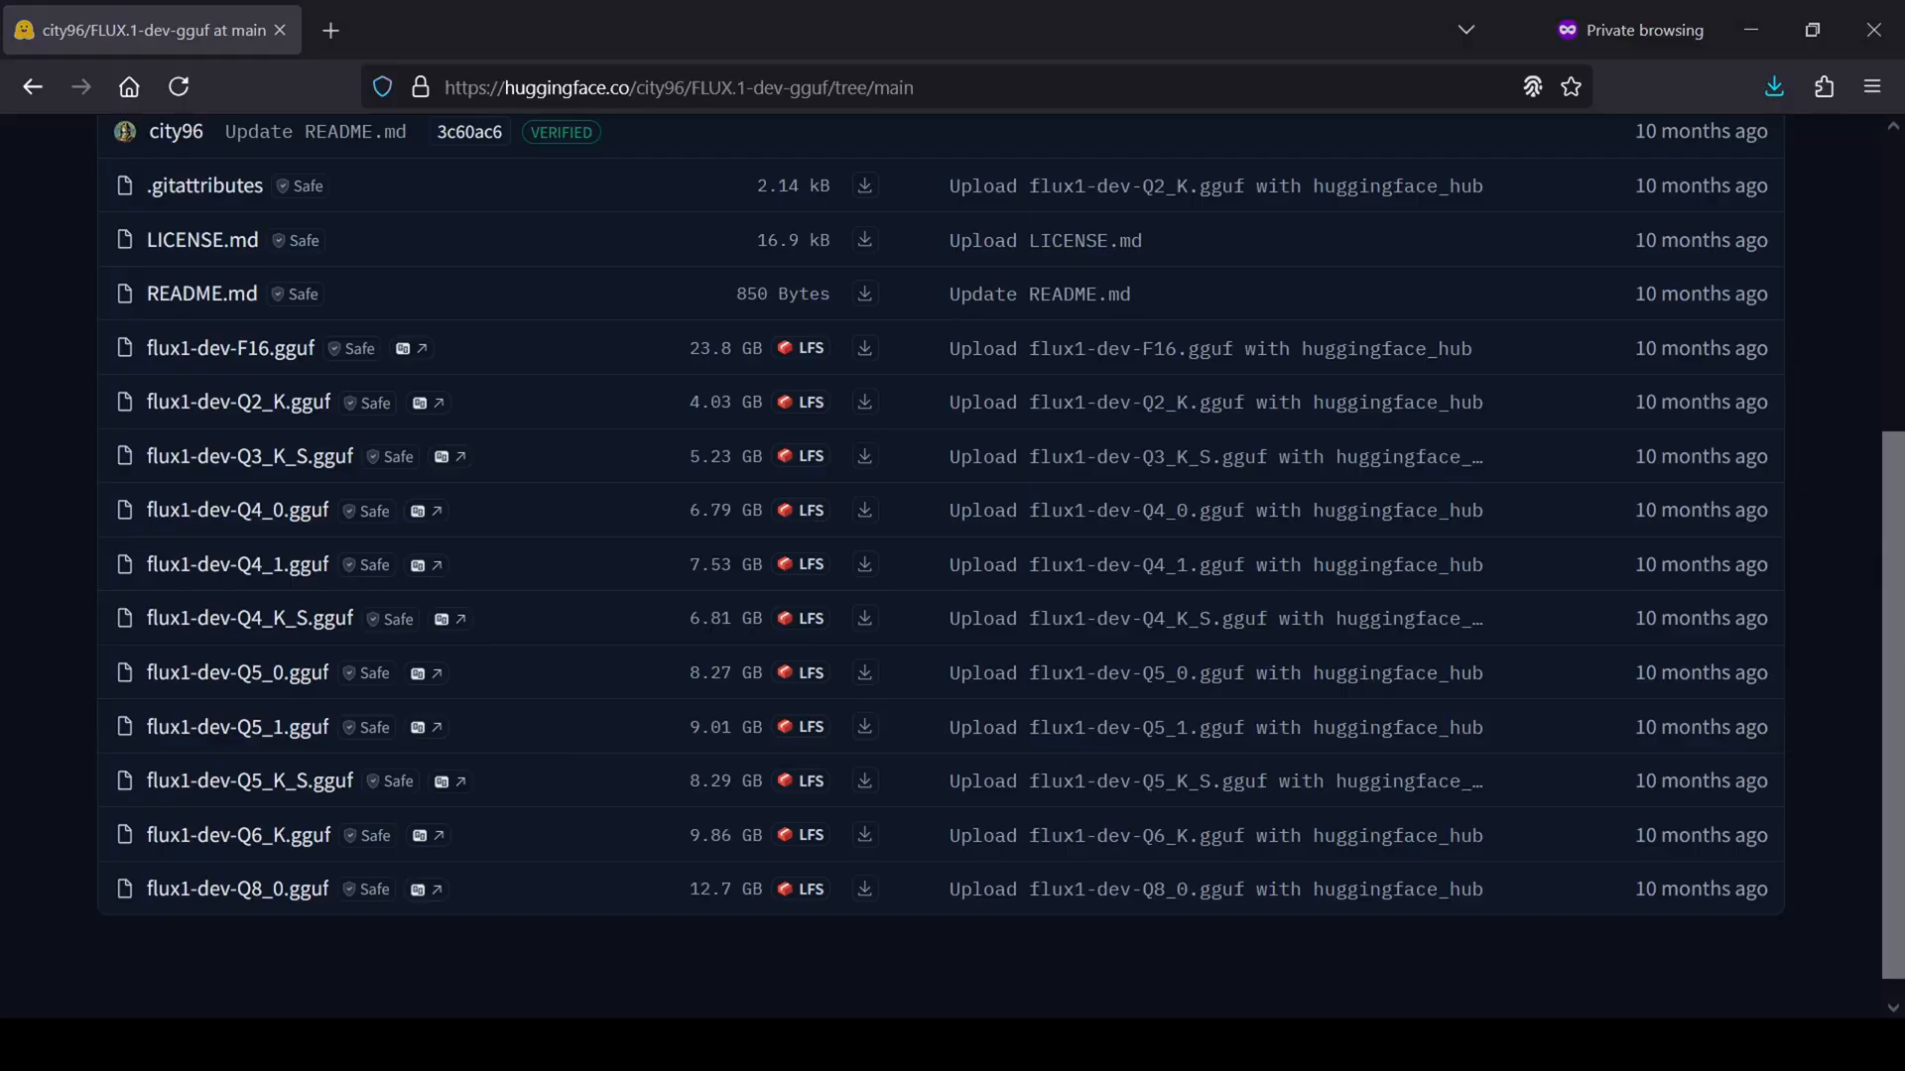
- Move the five DreamO and FLUX.1-Turbo-Alpha safetensors into ComfyUI\models\loras
key("alt+Tab")
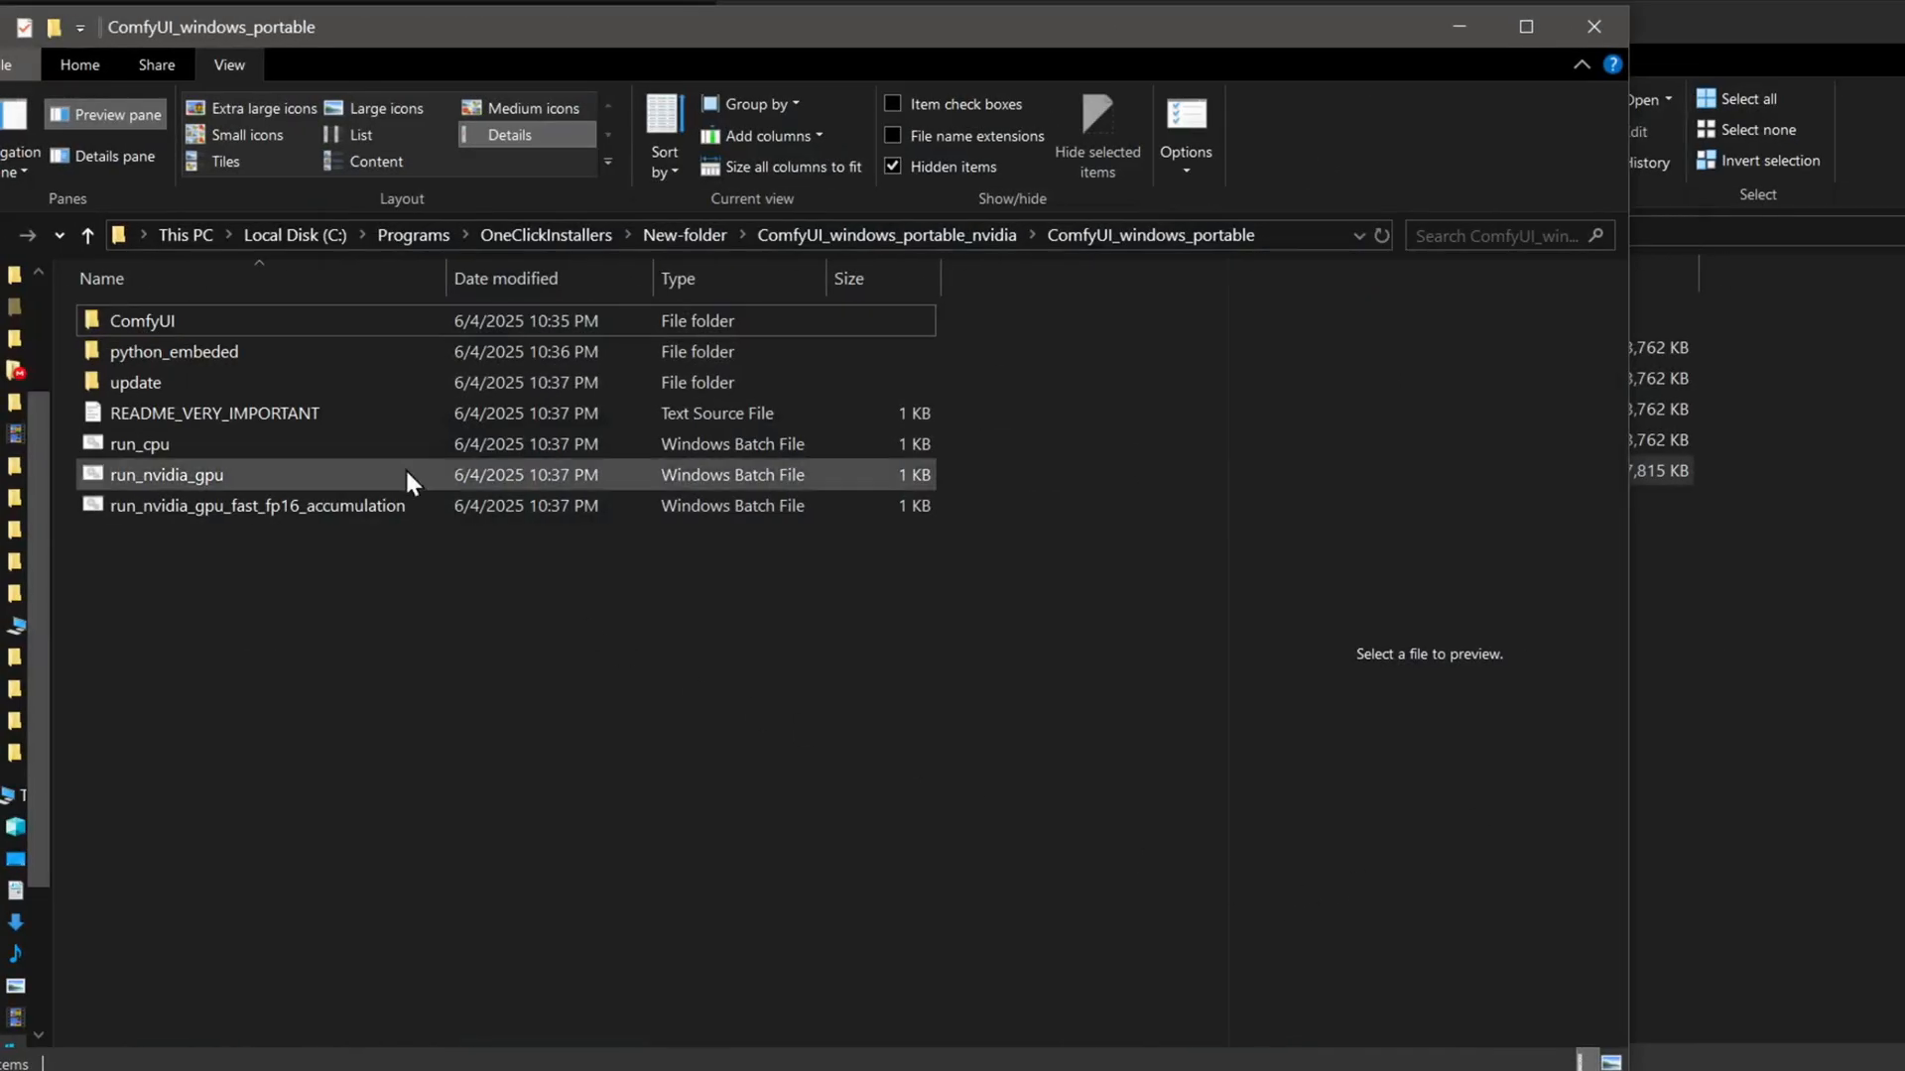
left_click(339, 325)
double_click(339, 325)
double_click(335, 723)
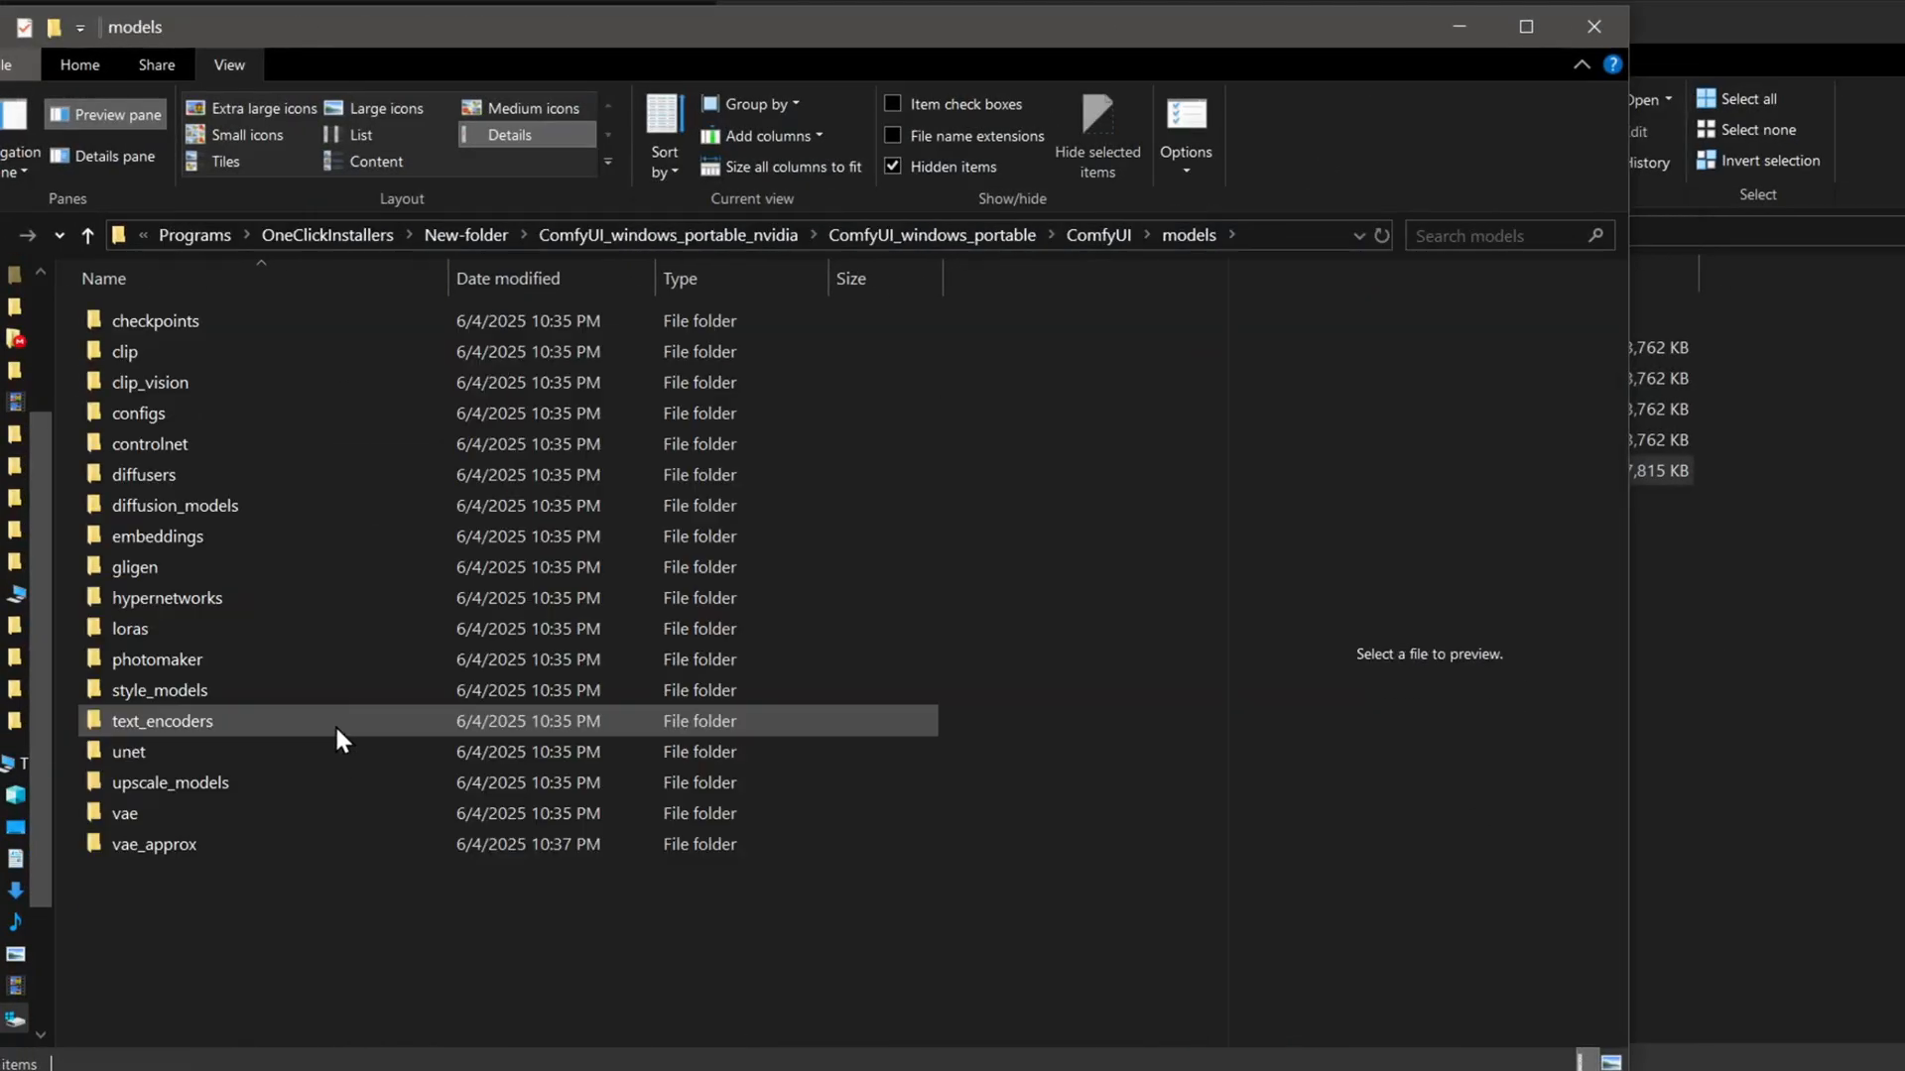
double_click(378, 629)
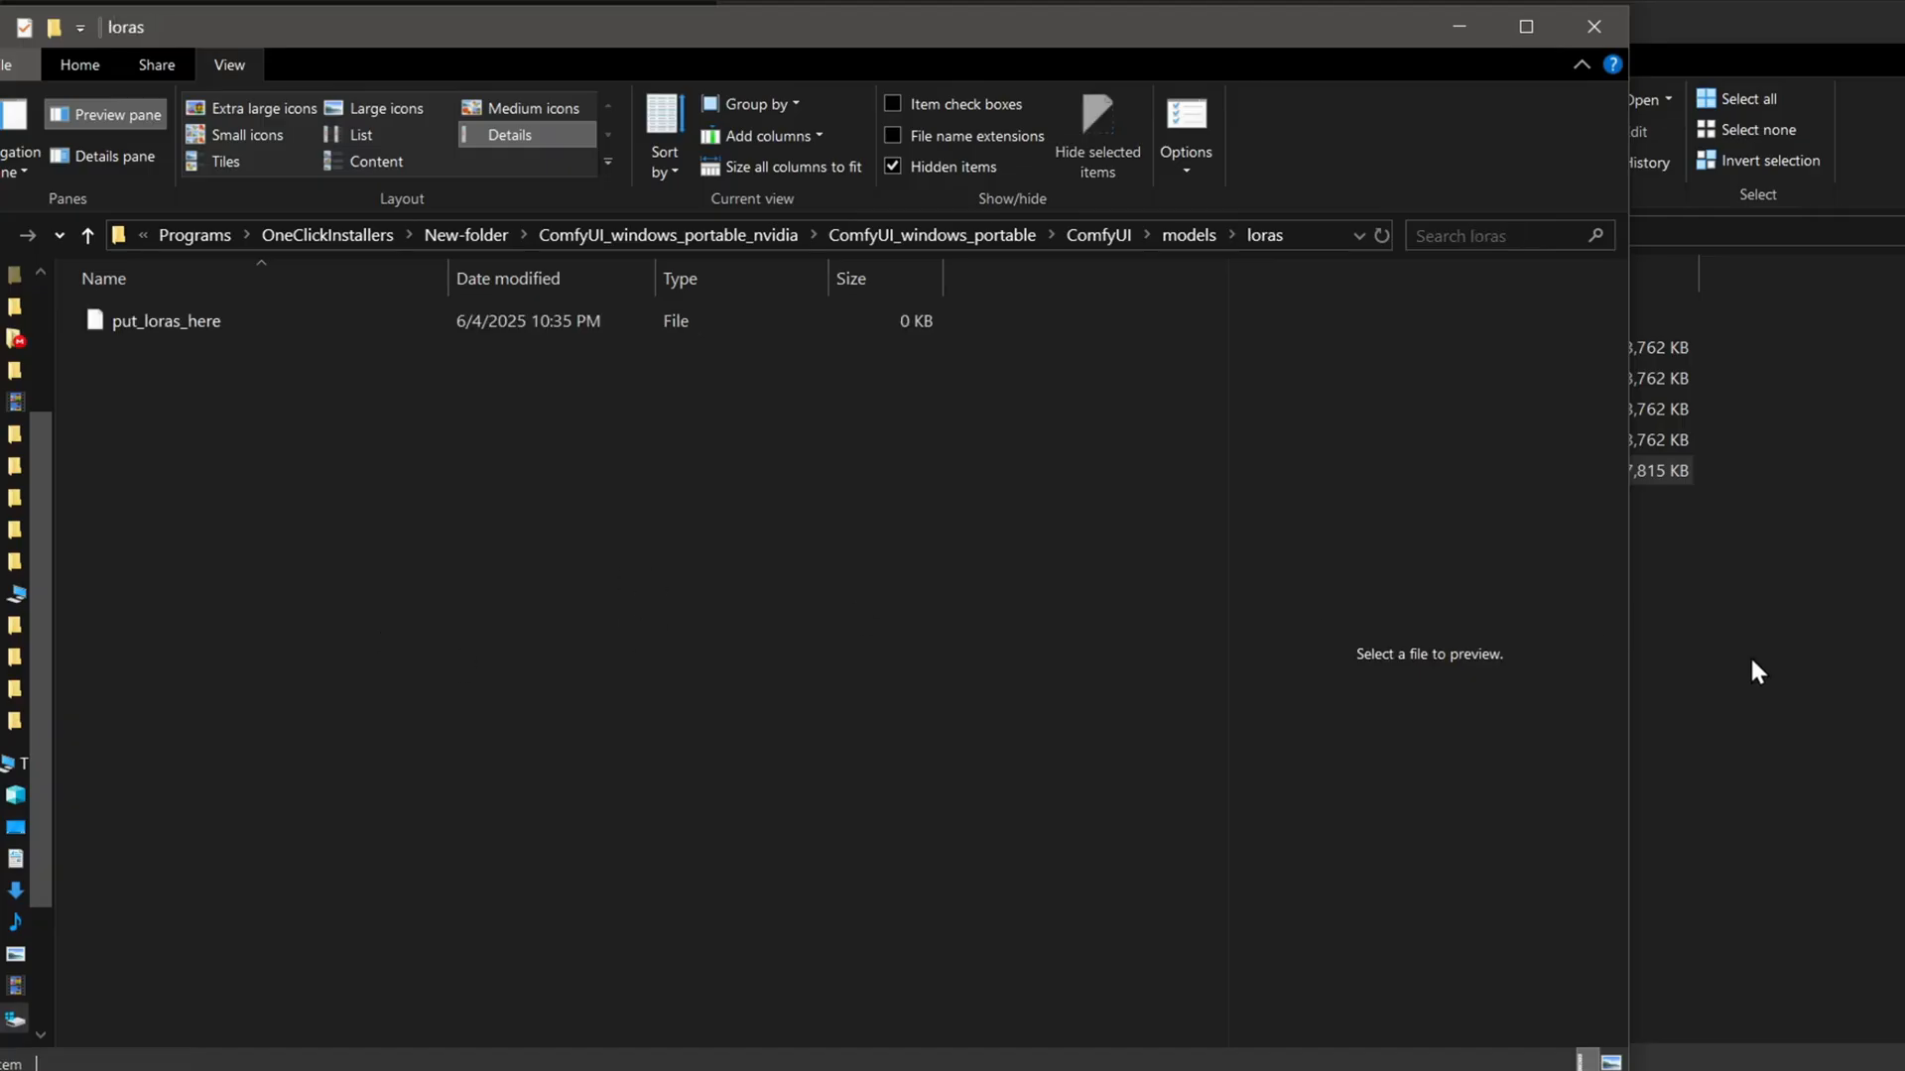
key("alt+Tab")
mouse_move(1013, 554)
left_mouse_down()
mouse_move(1036, 367)
mouse_move(286, 538)
left_mouse_up()
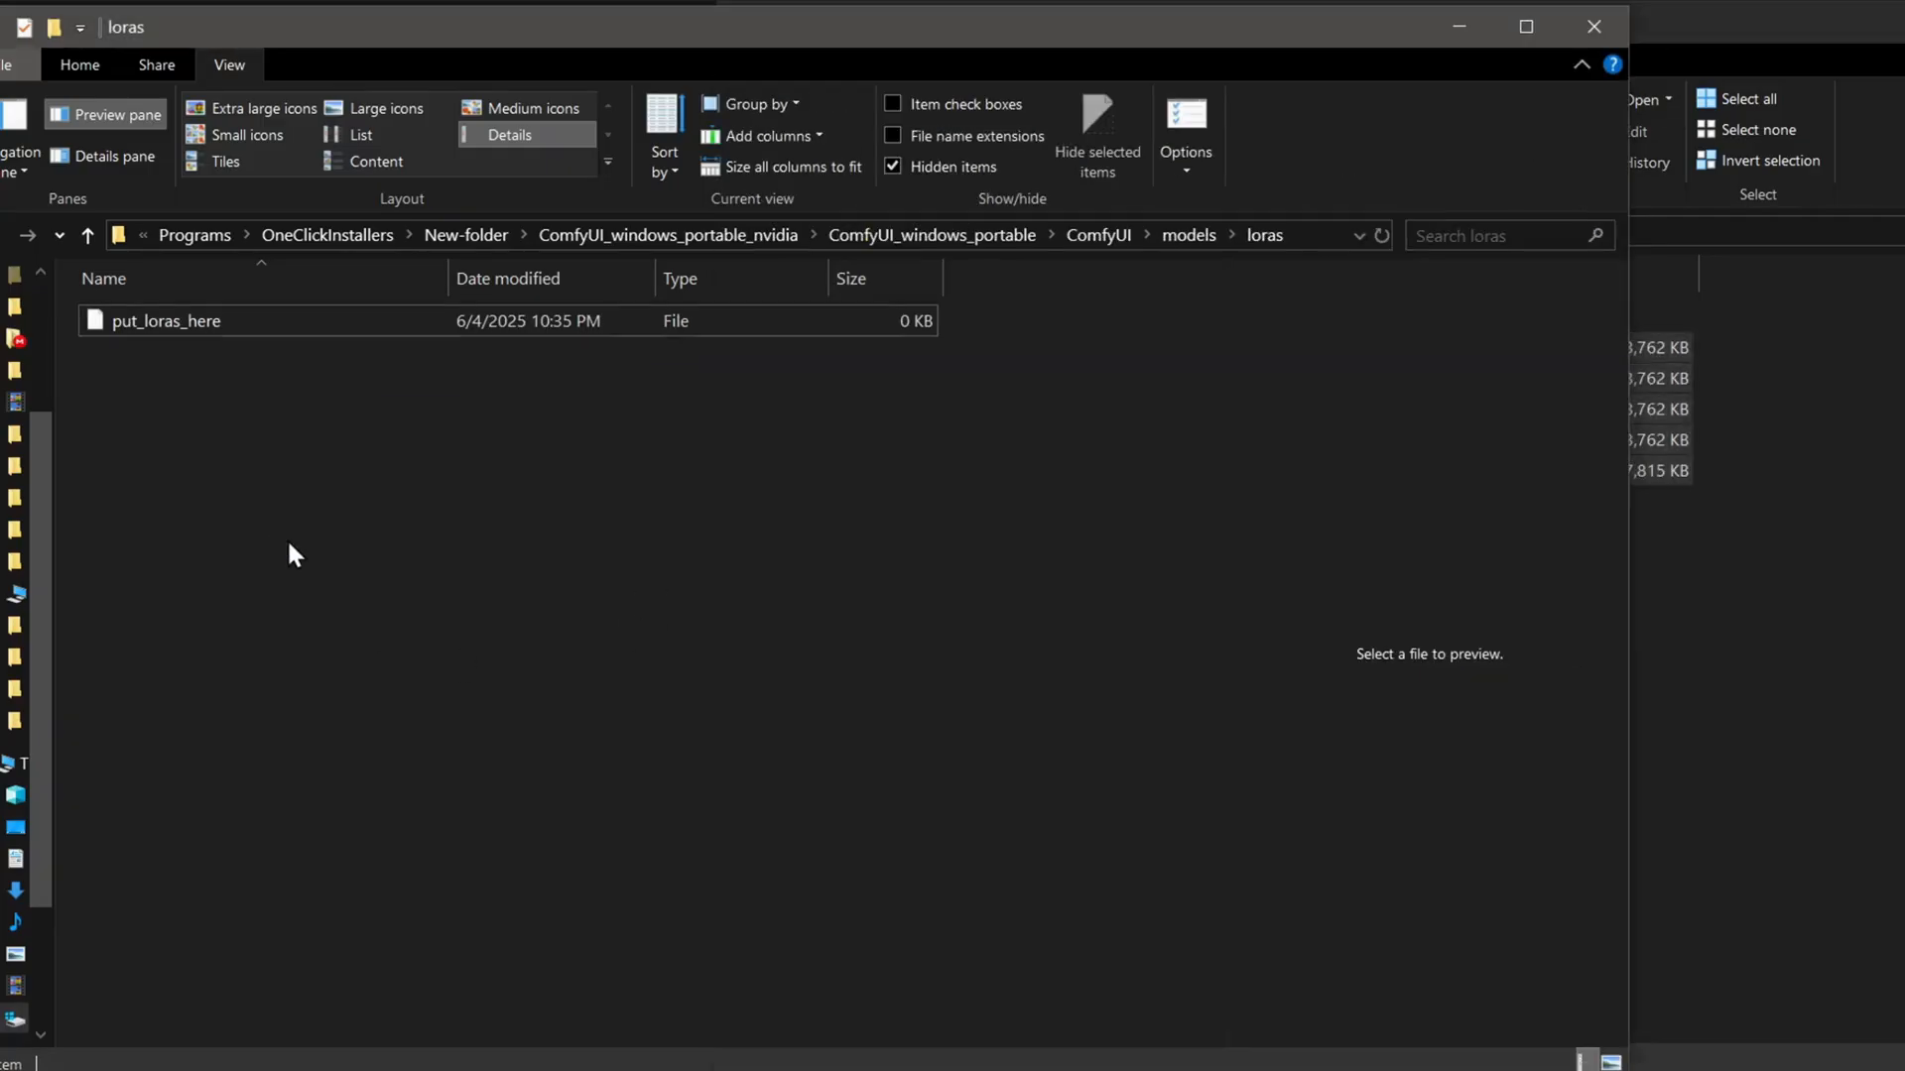
left_click(1109, 794)
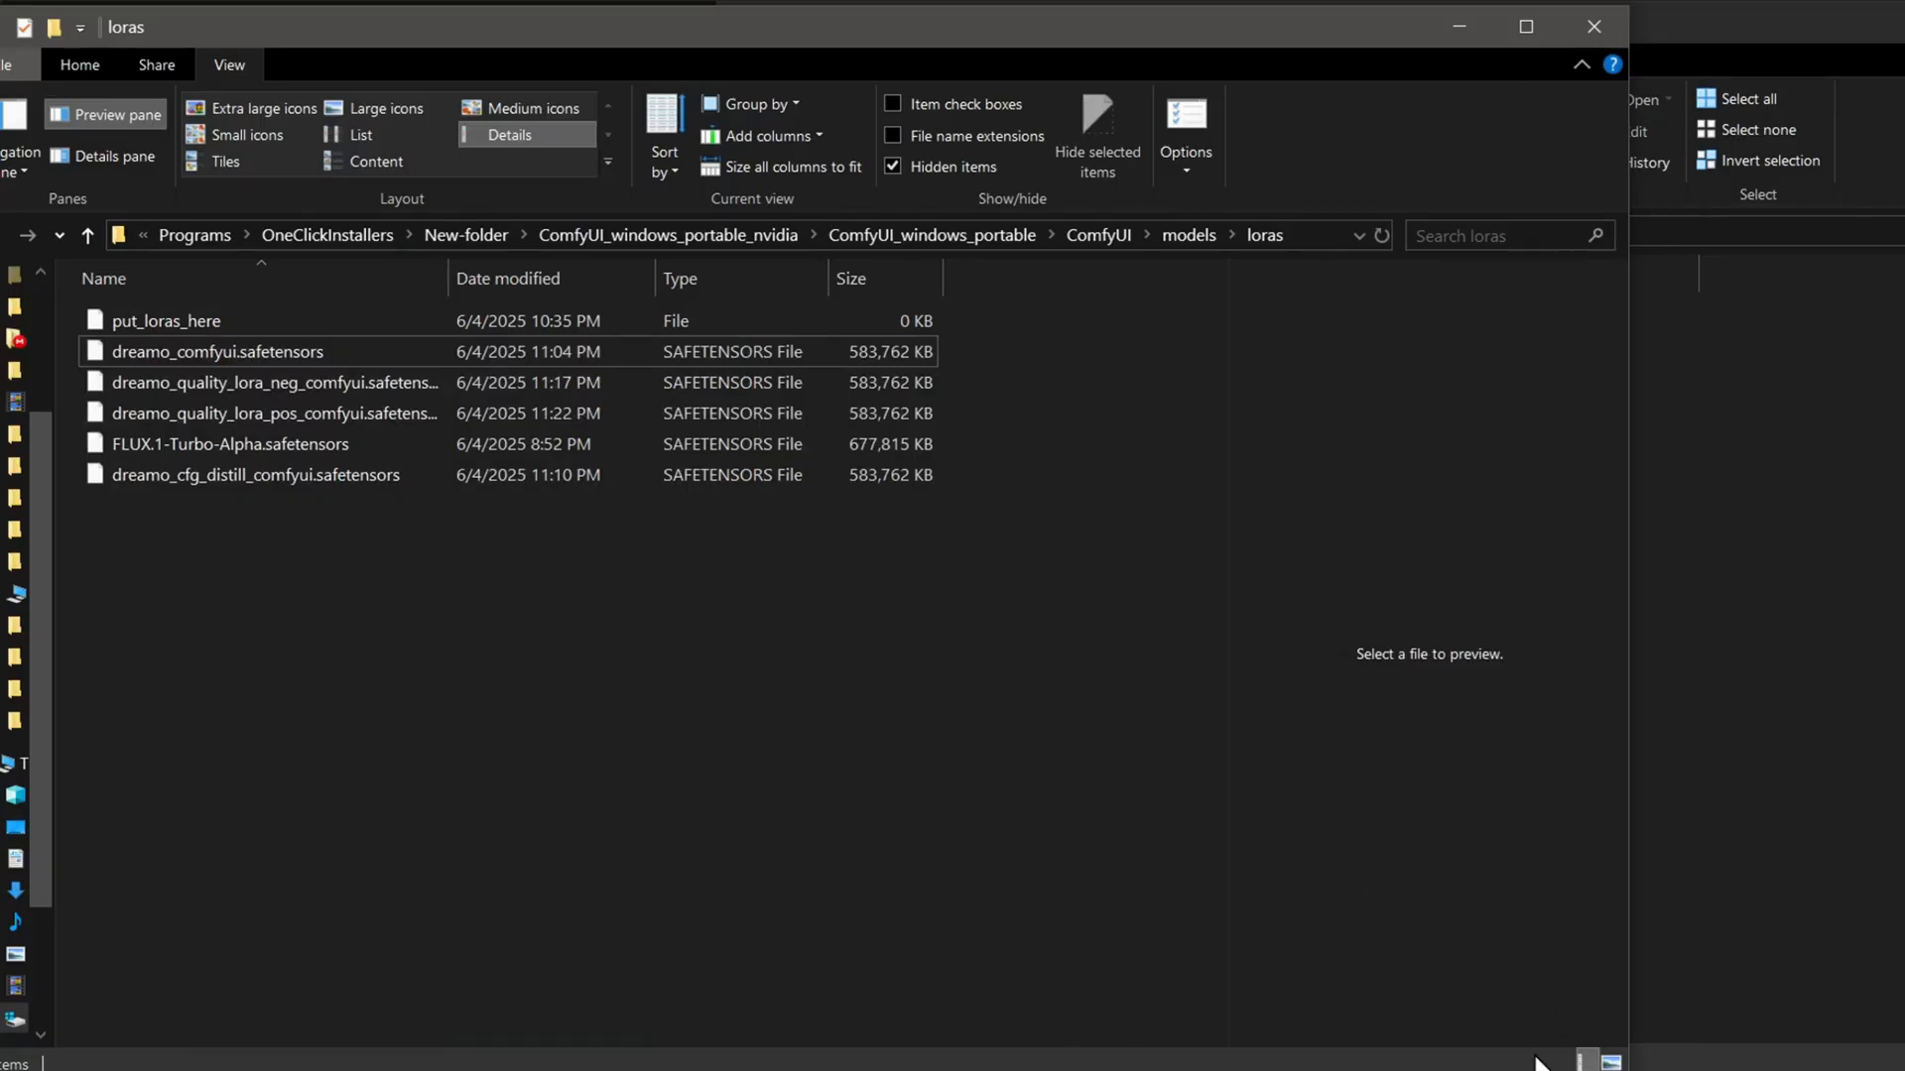
- Return to ComfyUI_windows_portable and launch run_nvidia_gpu.bat
left_click(932, 234)
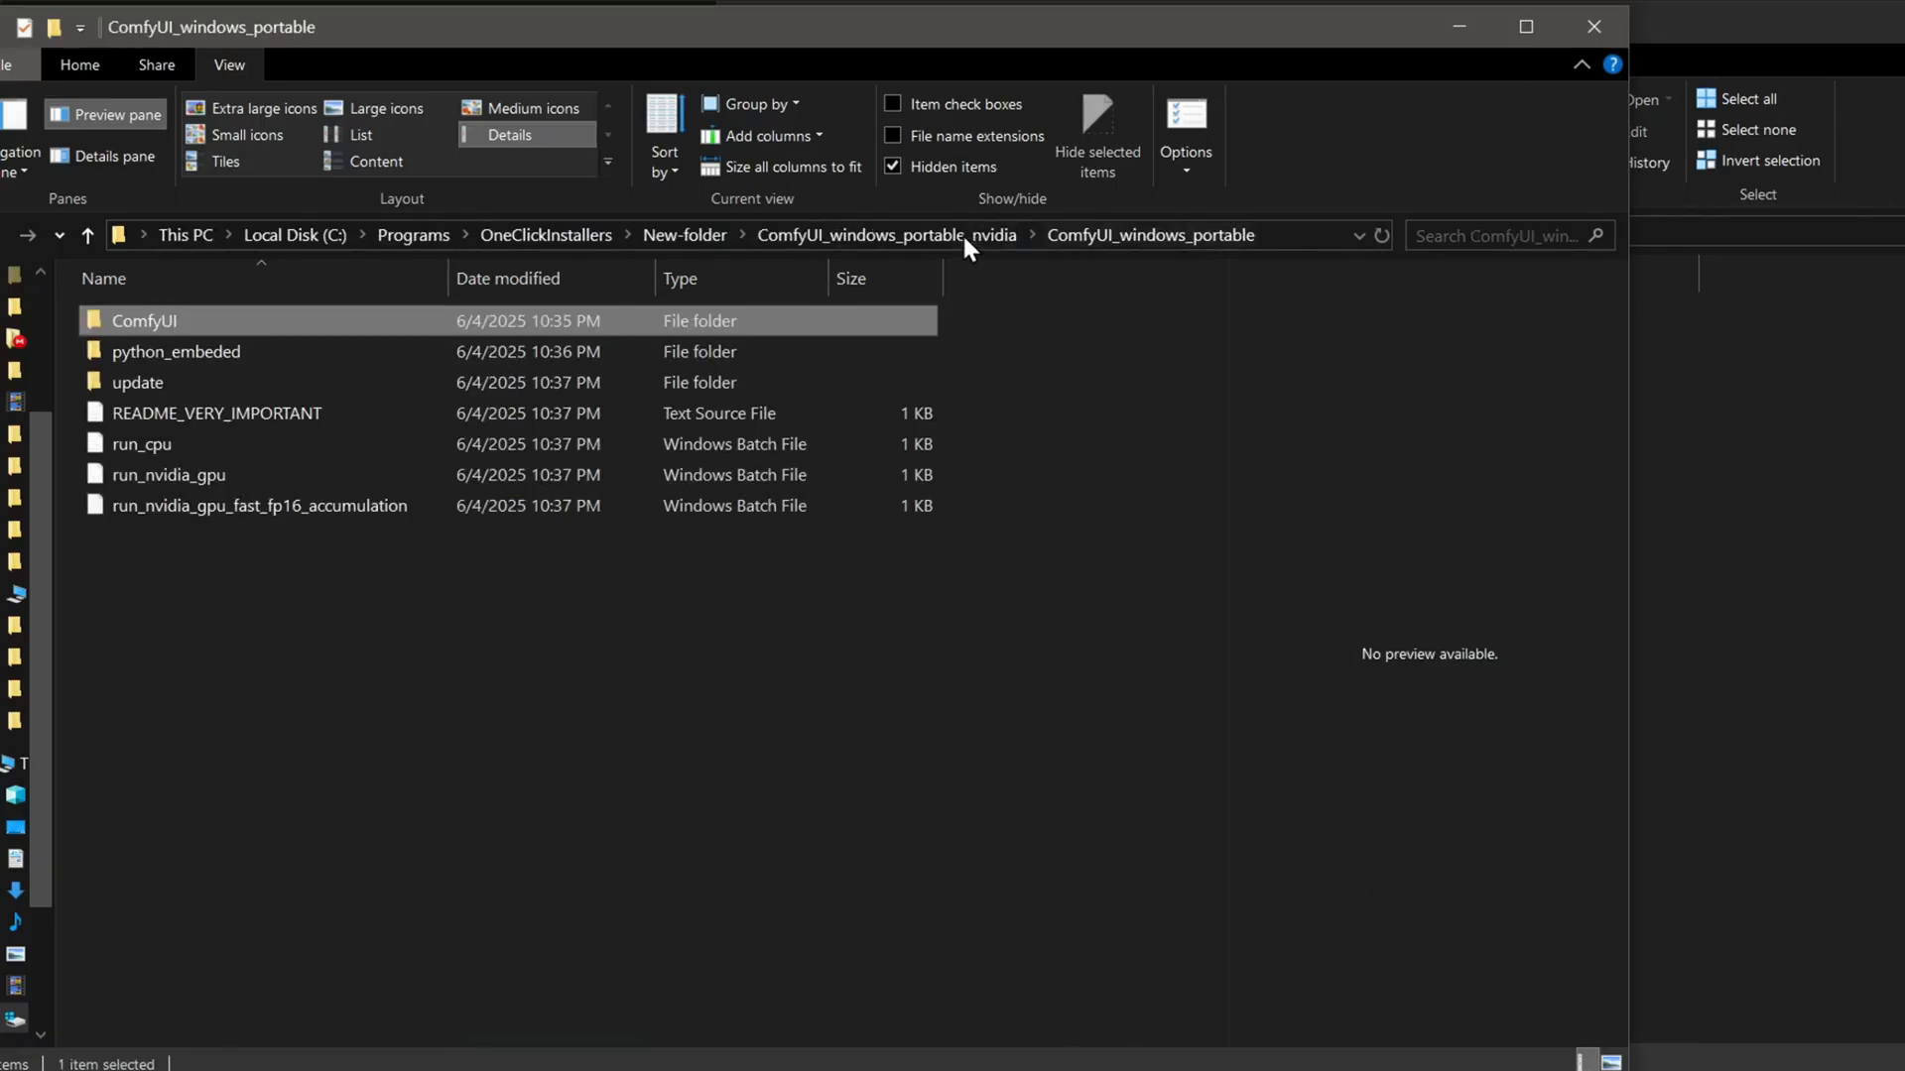
double_click(641, 477)
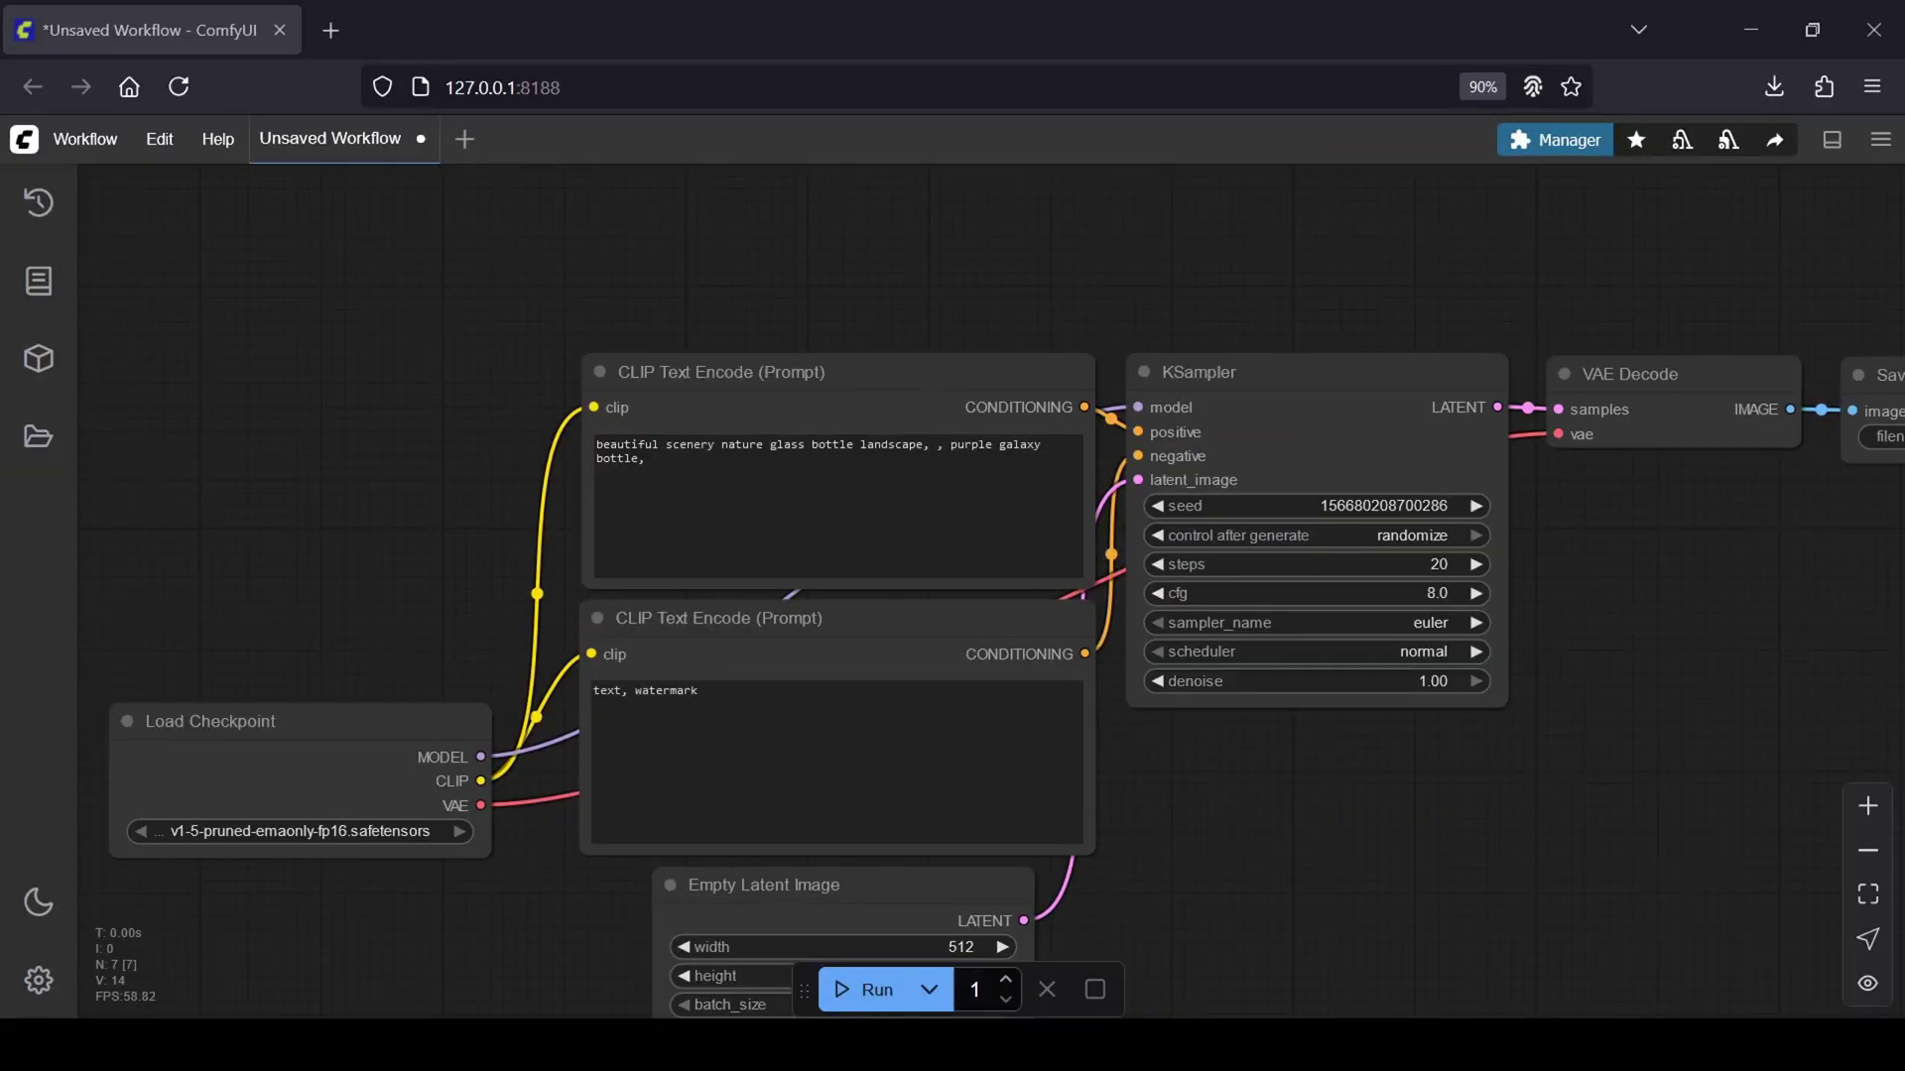
scroll(1281, 789, "down", 3)
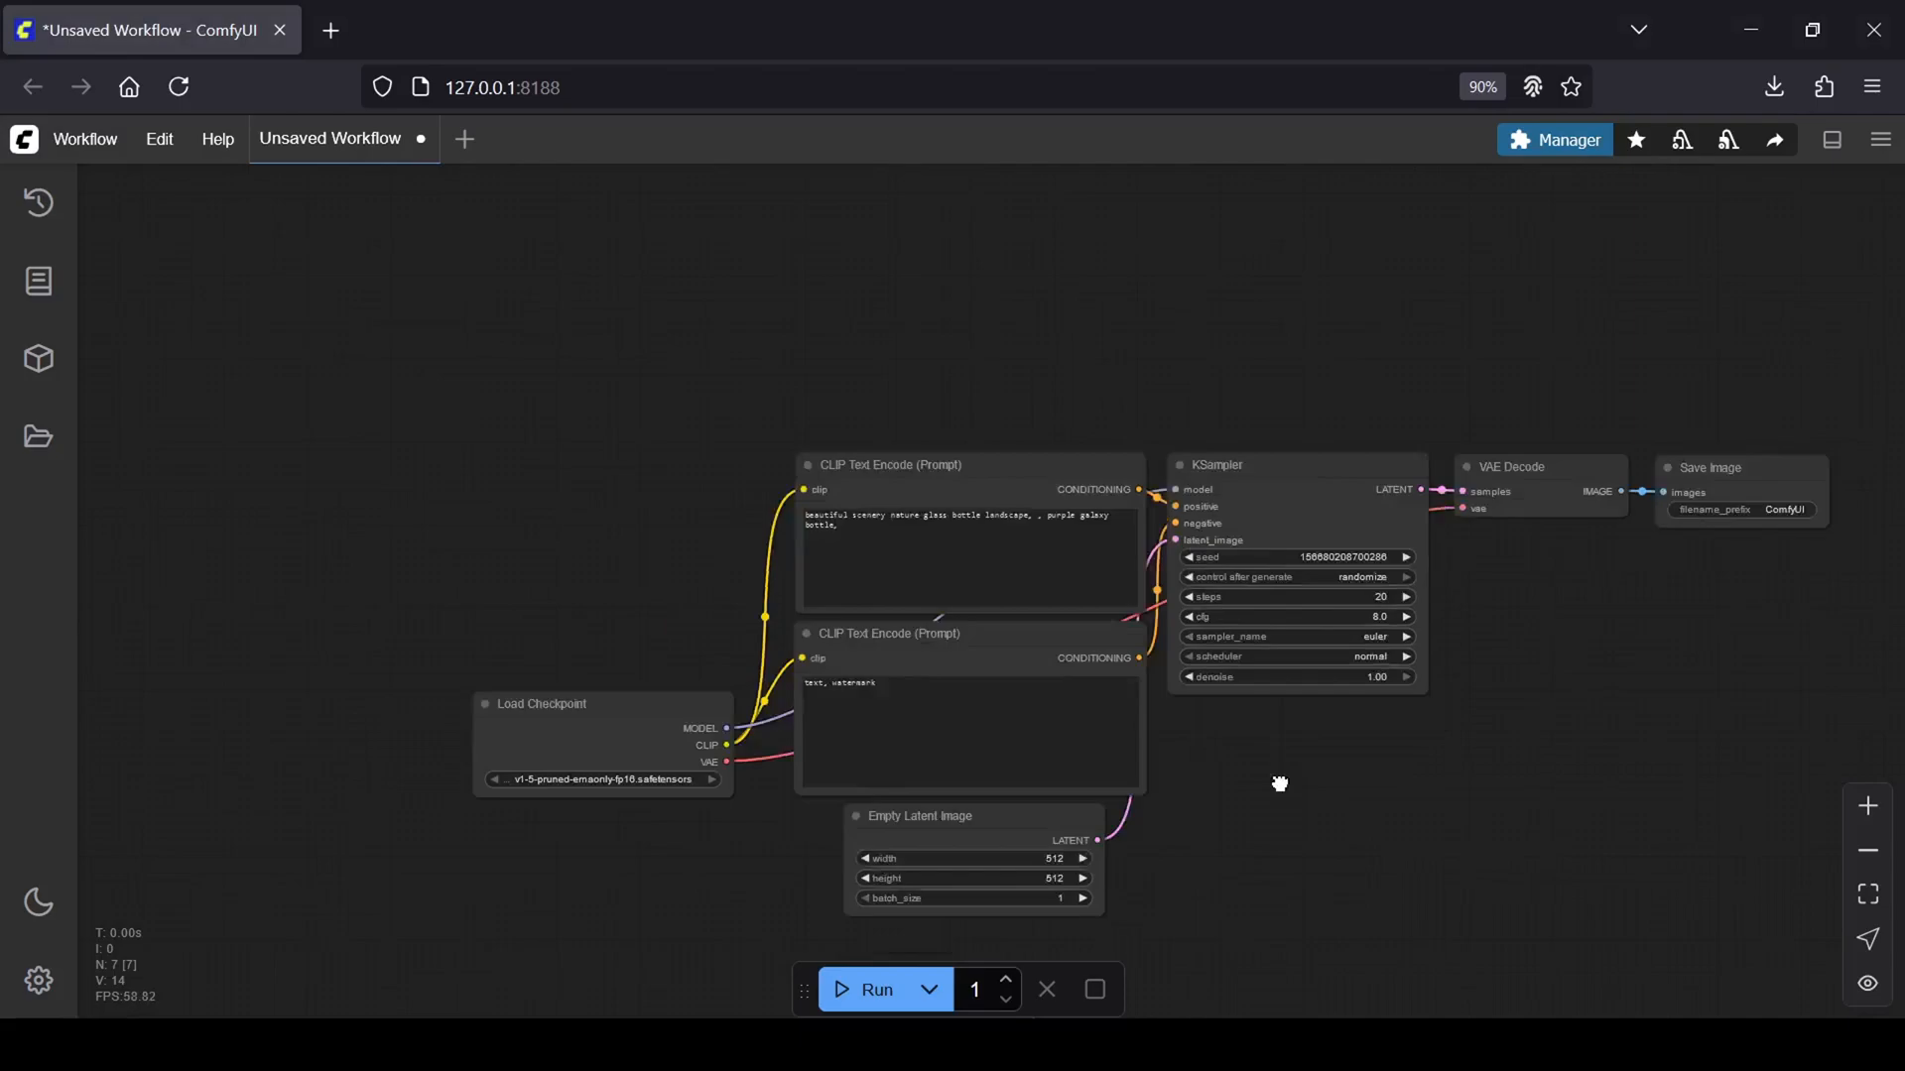
- Load the Dreamo_GGUF workflow and dismiss the Missing Node Types warning
left_click(86, 139)
left_click(1455, 955)
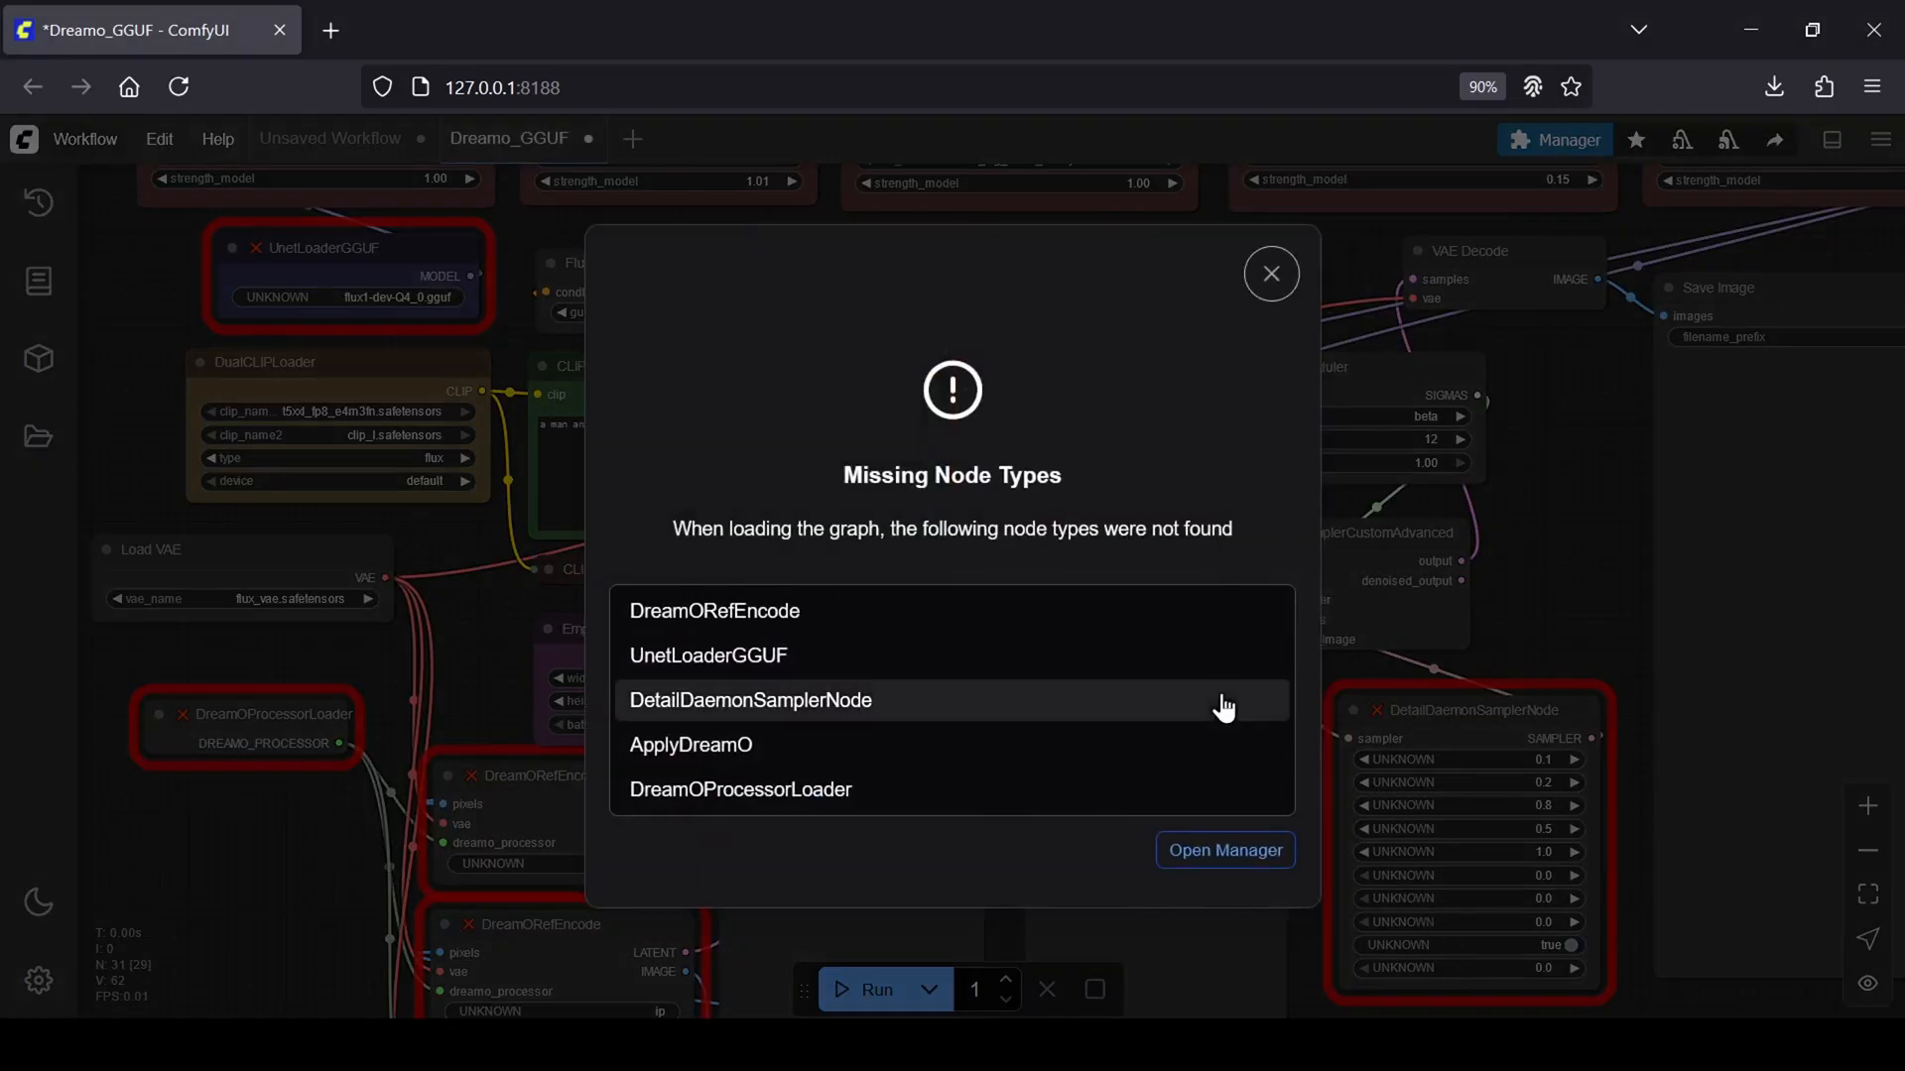
left_click(1276, 278)
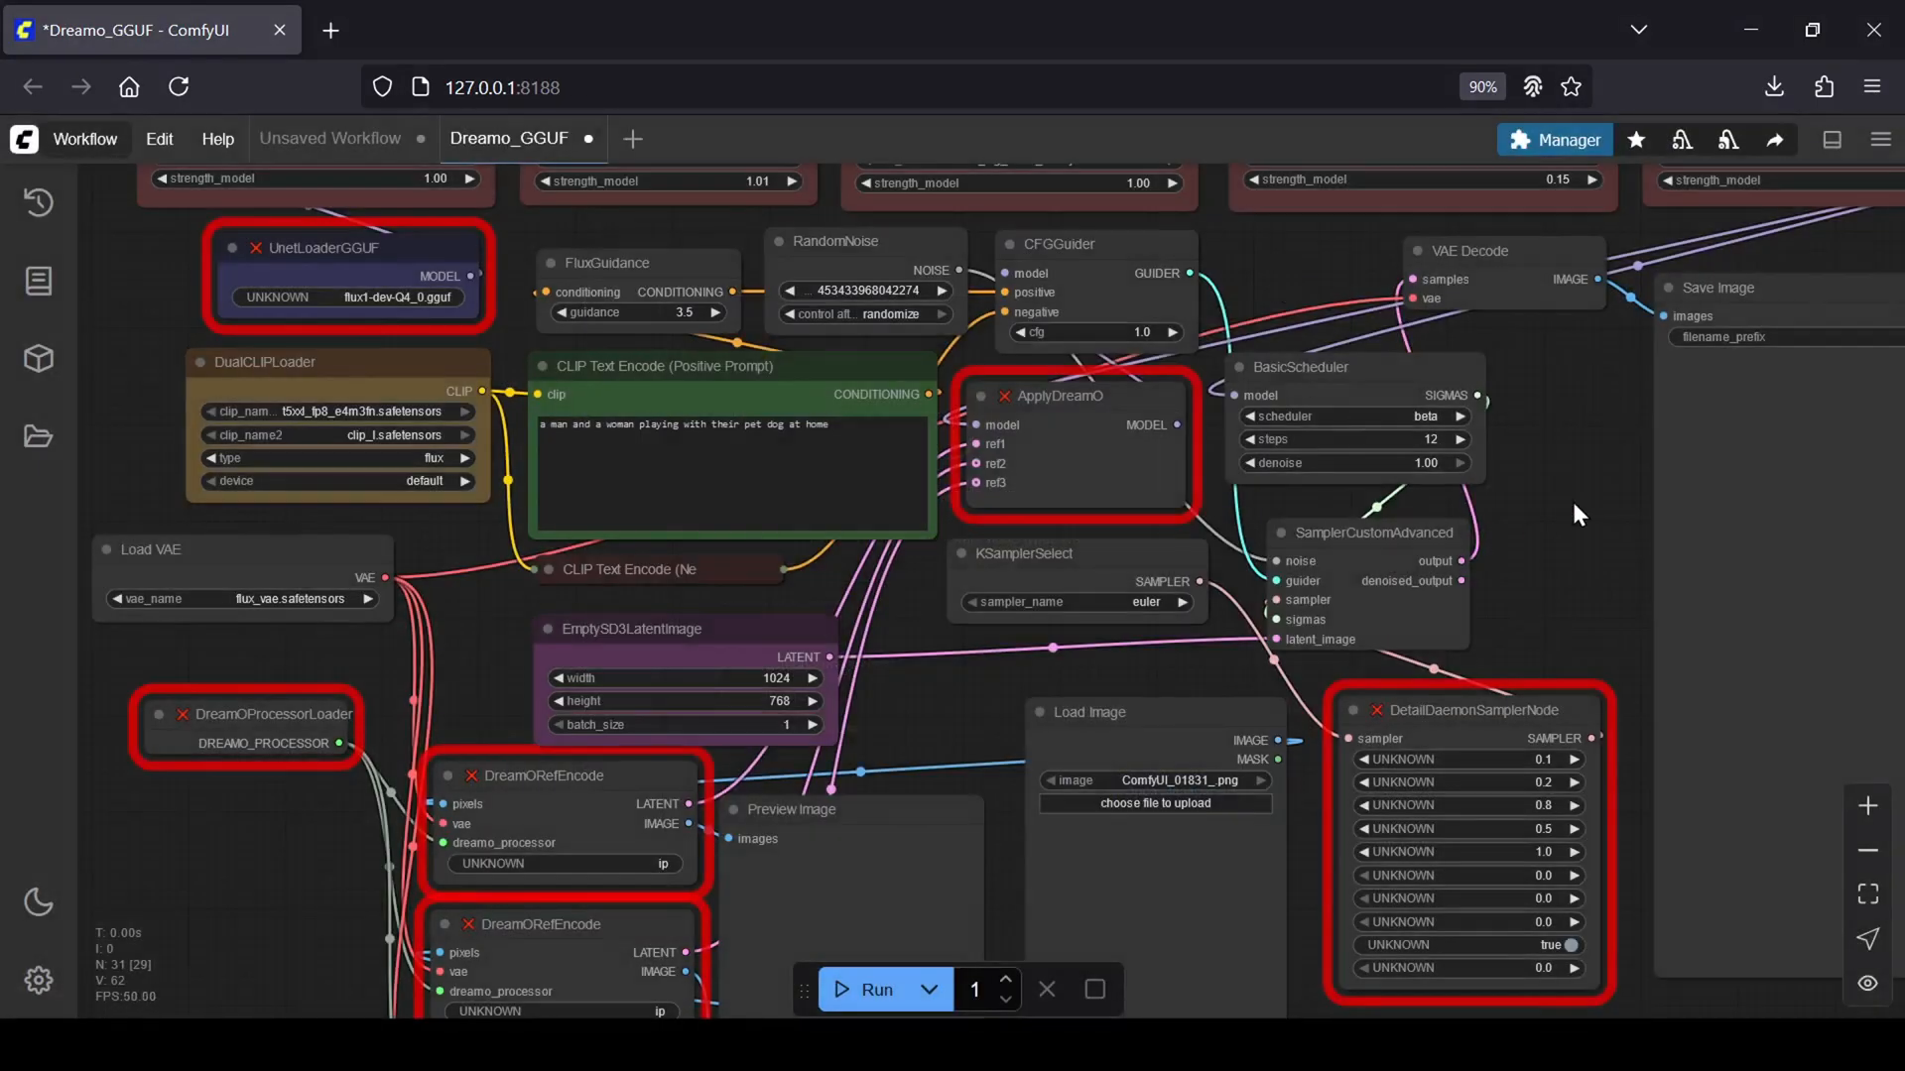
scroll(1572, 499, "up", 2)
scroll(1413, 605, "up", 3)
left_click_drag(1413, 630, 1440, 673)
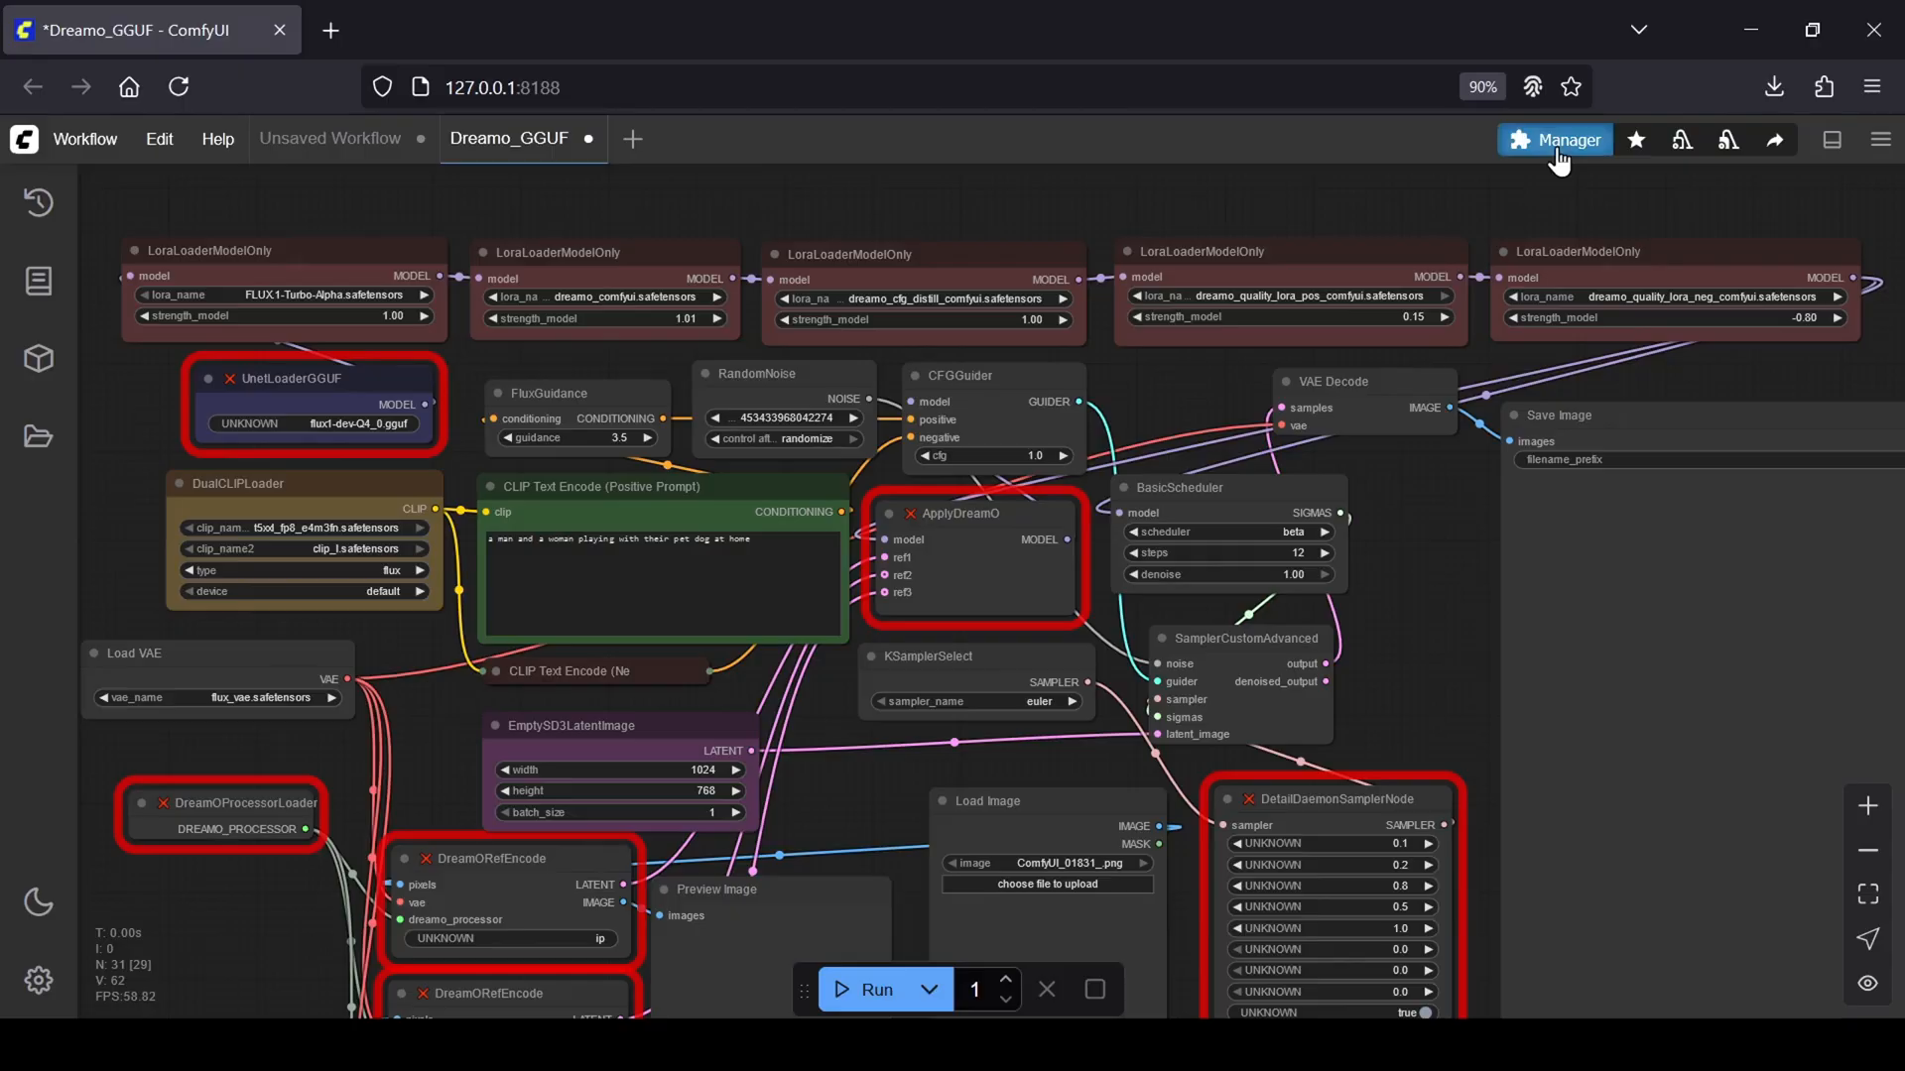
- Install the missing ComfyUI-GGUF, Detail-Daemon and DreamO node packs via Manager and restart the server
left_click(1551, 138)
left_click(937, 413)
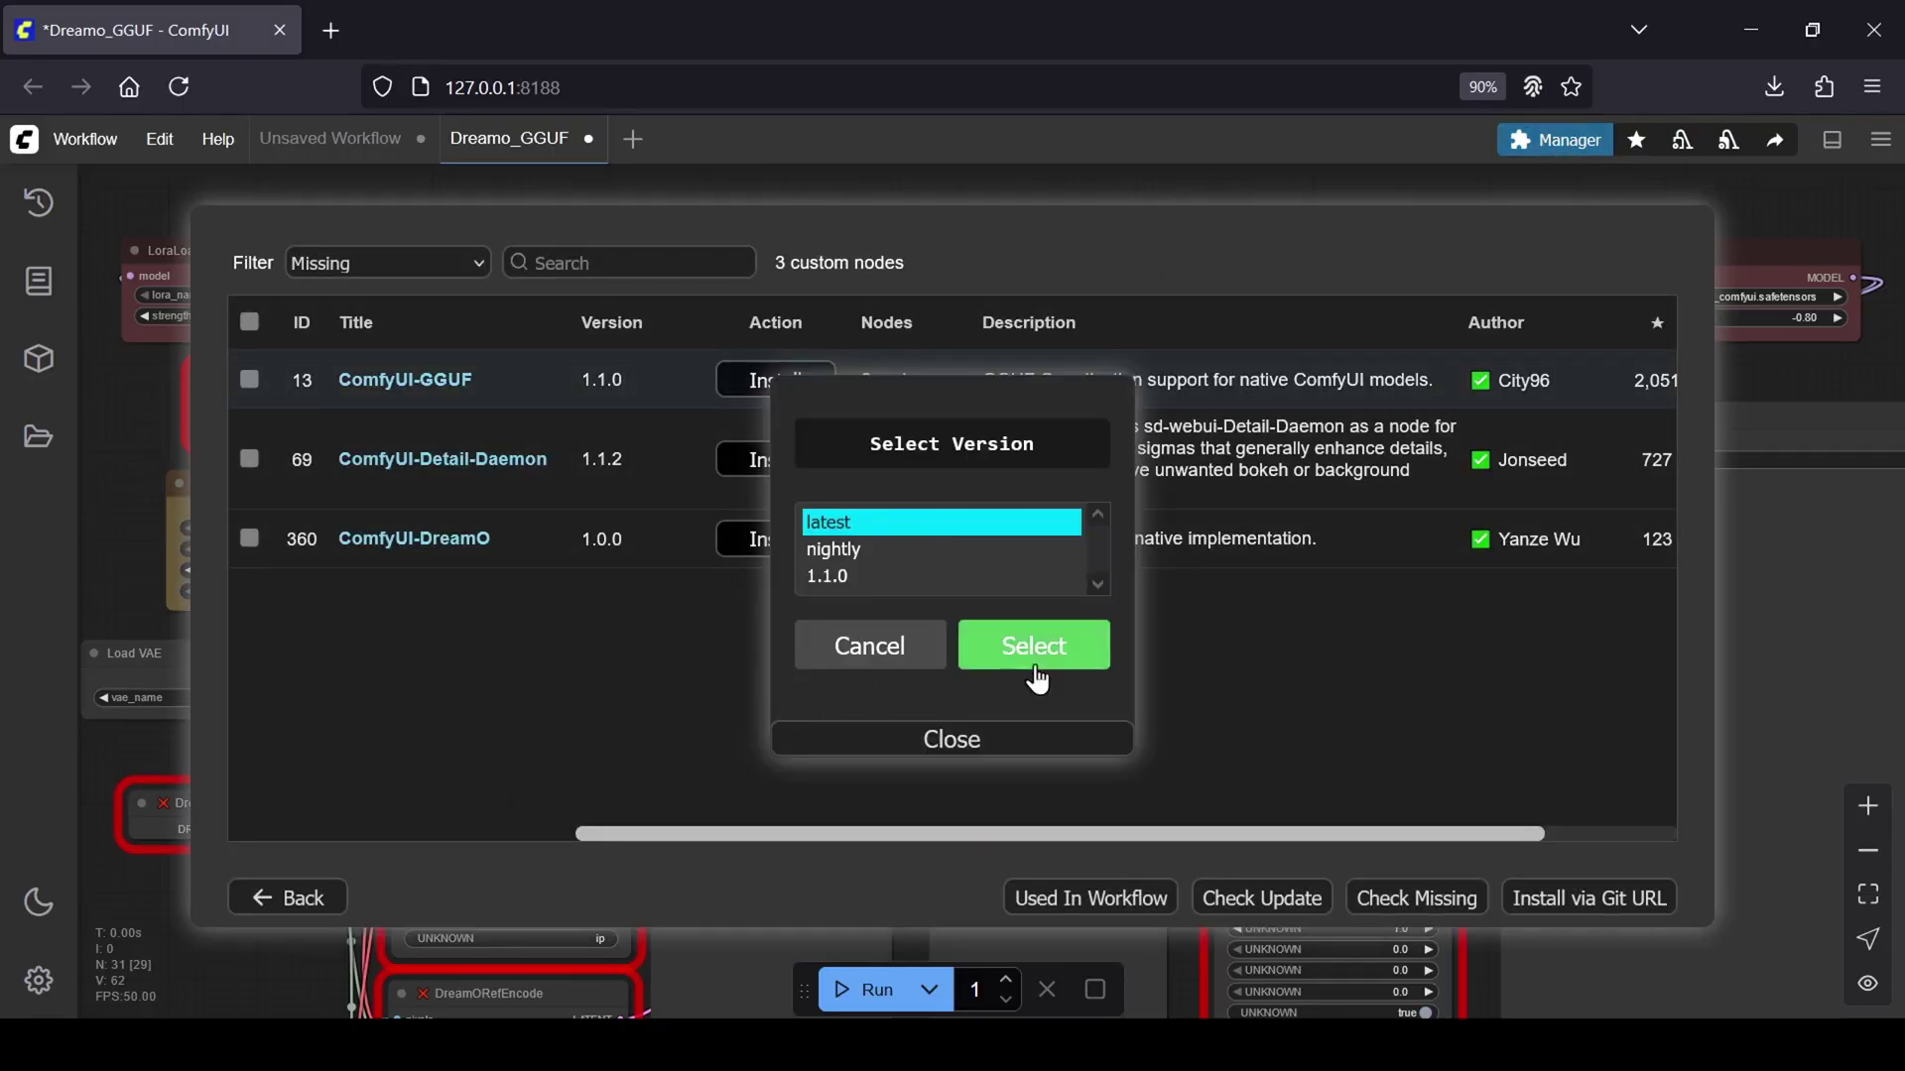
left_click(1033, 667)
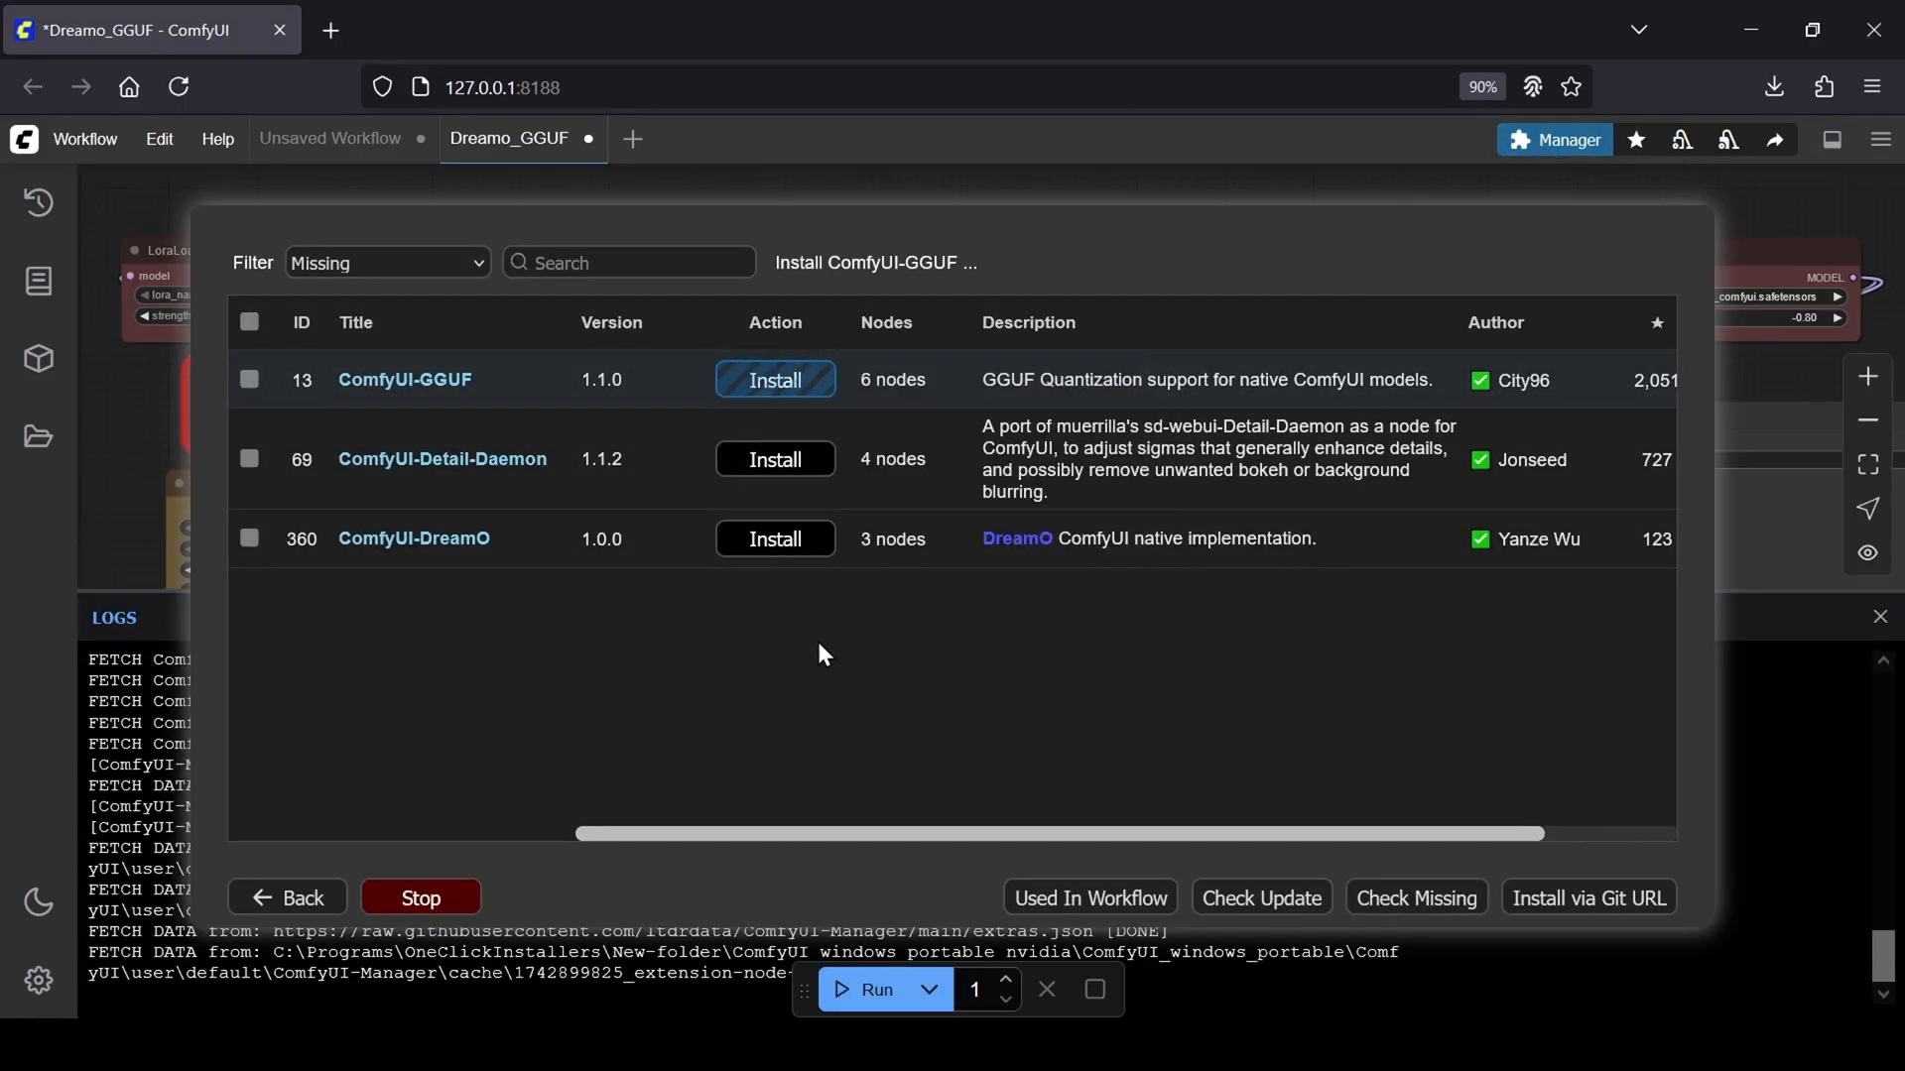
left_click(774, 450)
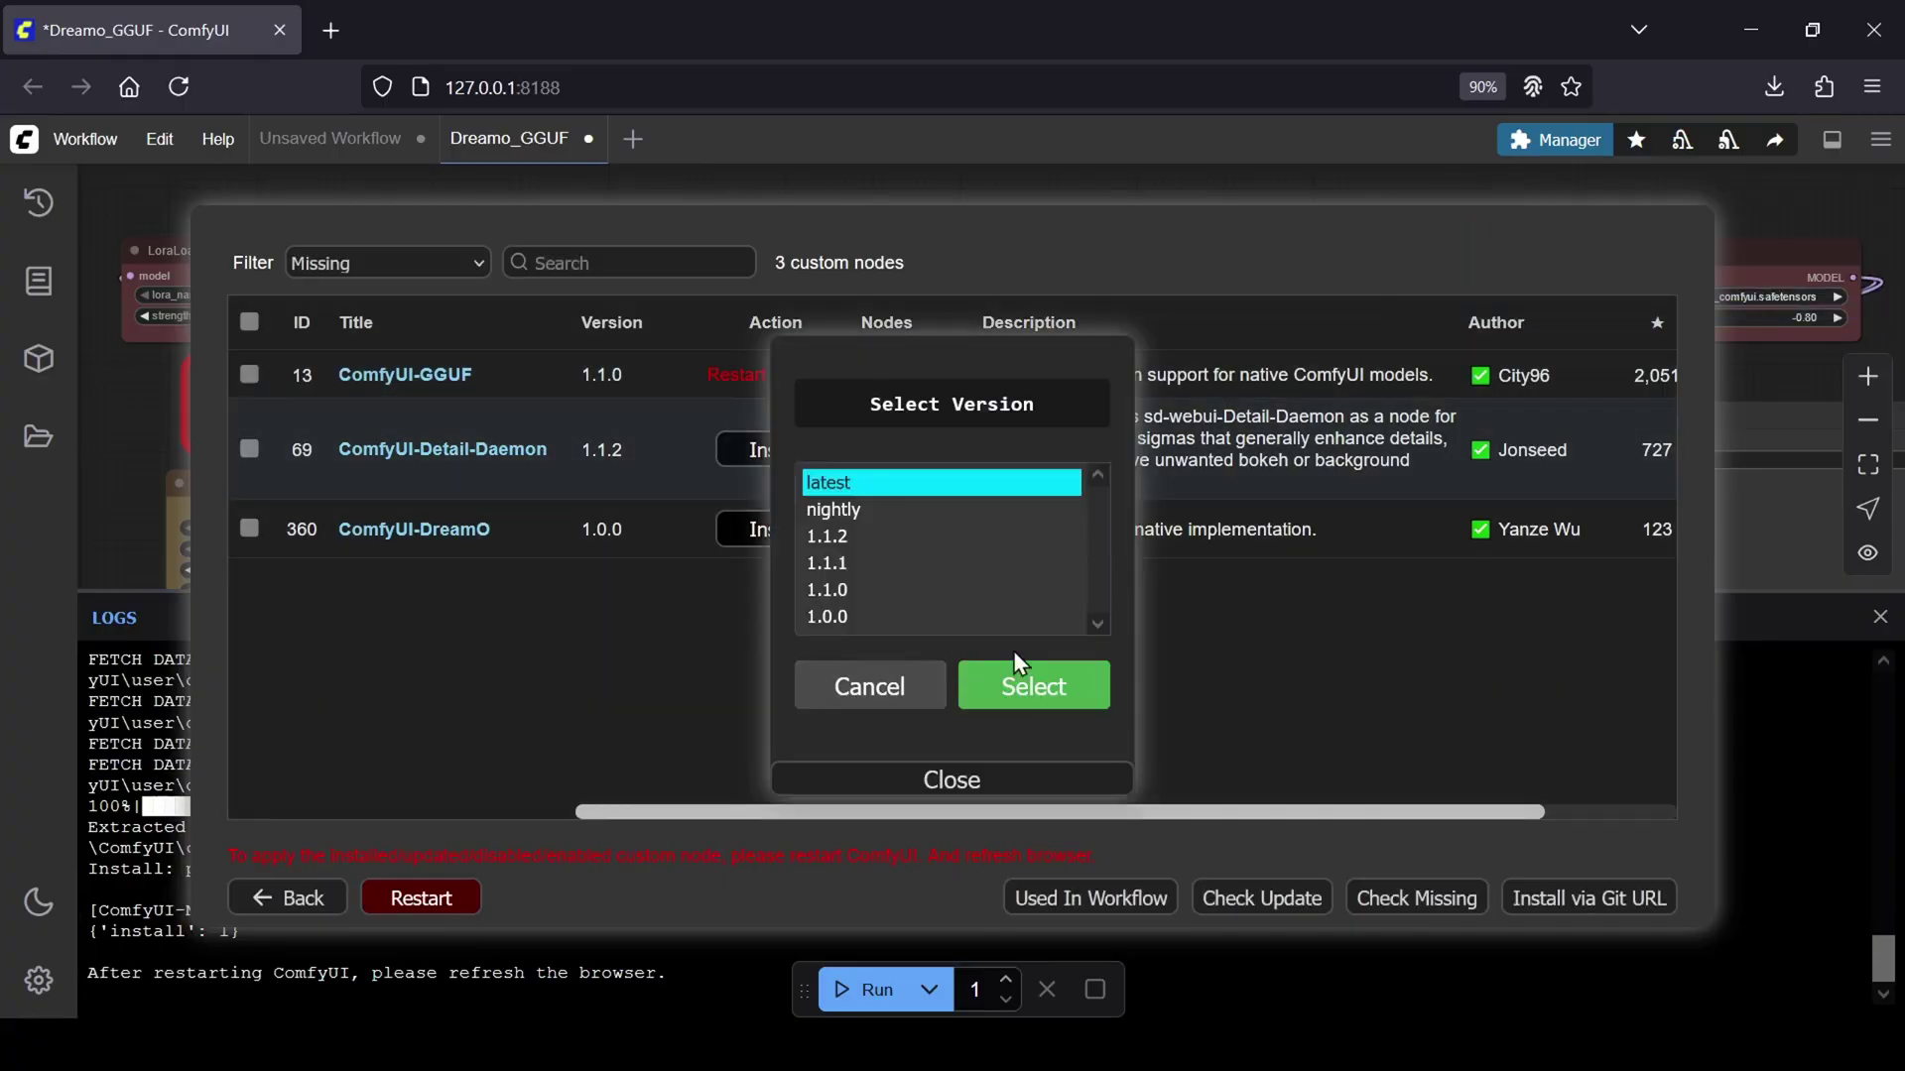
left_click(1024, 683)
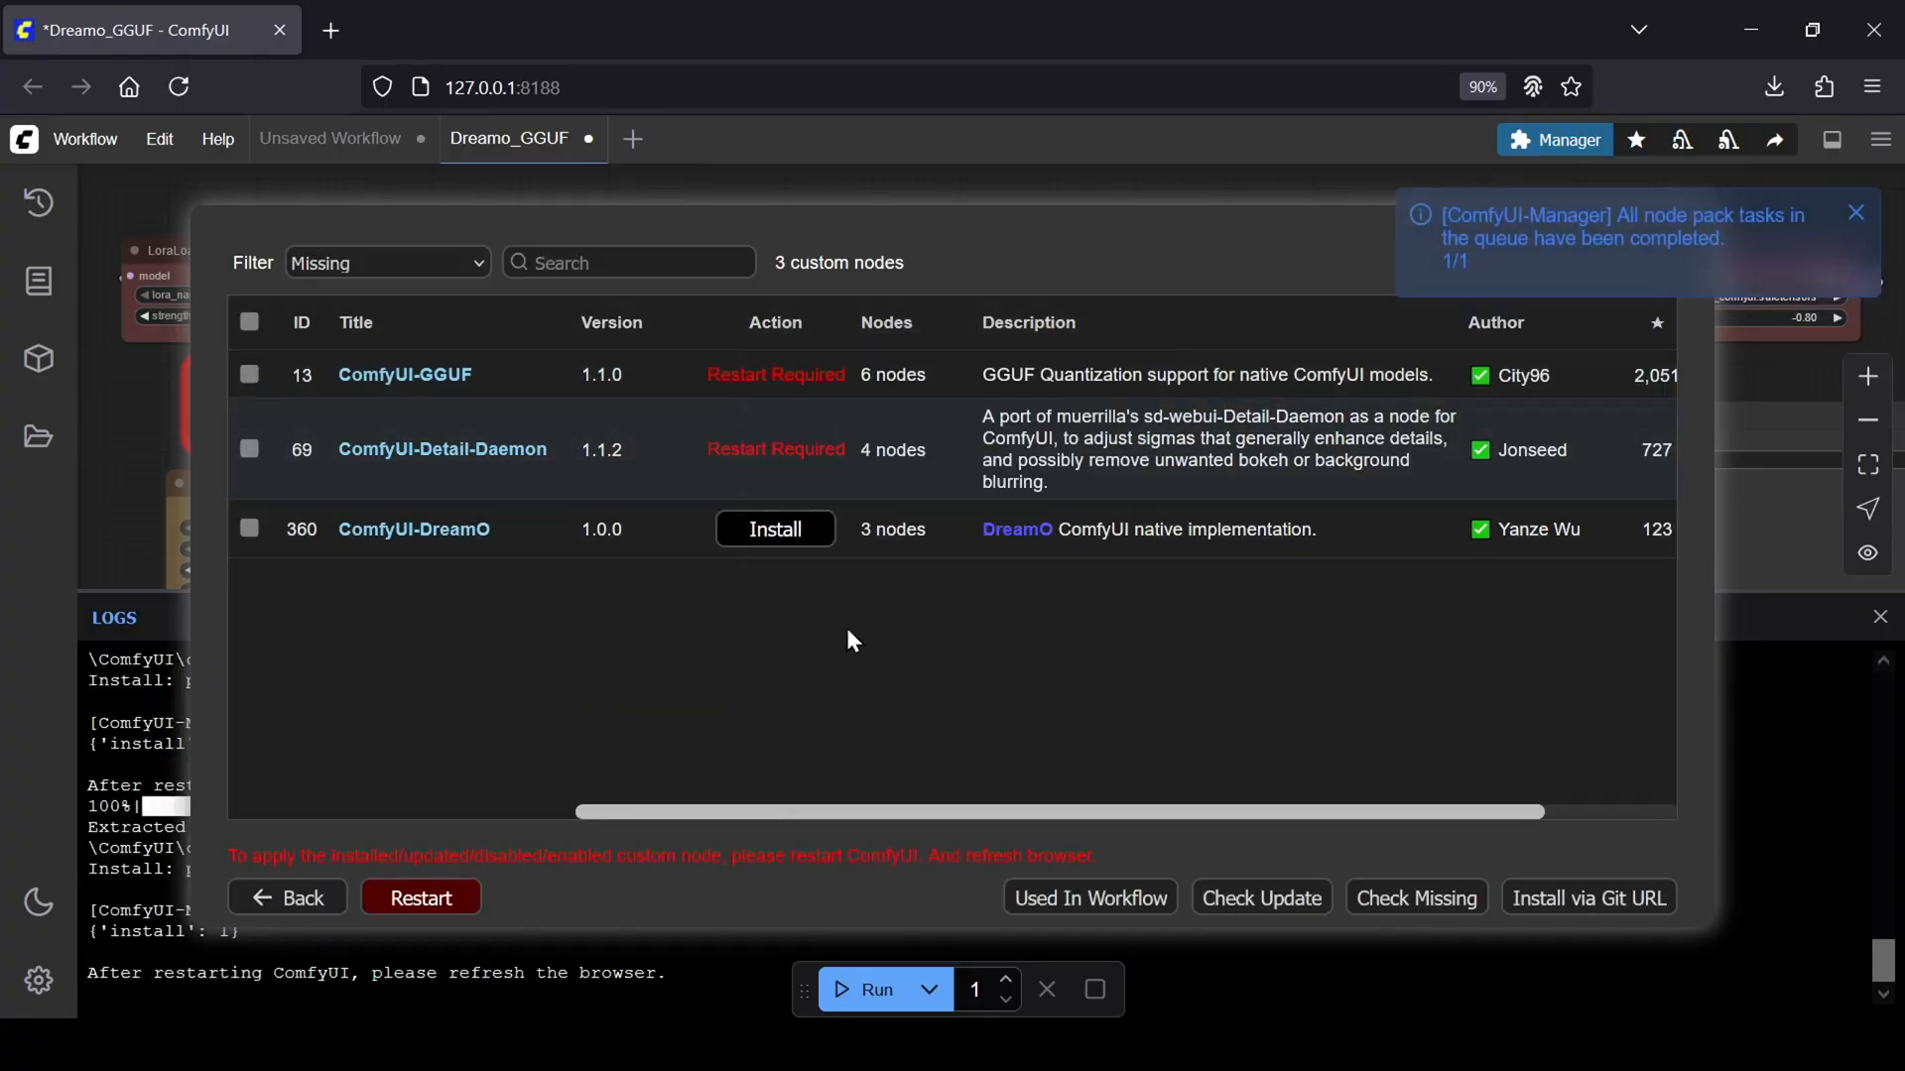
left_click(773, 529)
left_click(1000, 623)
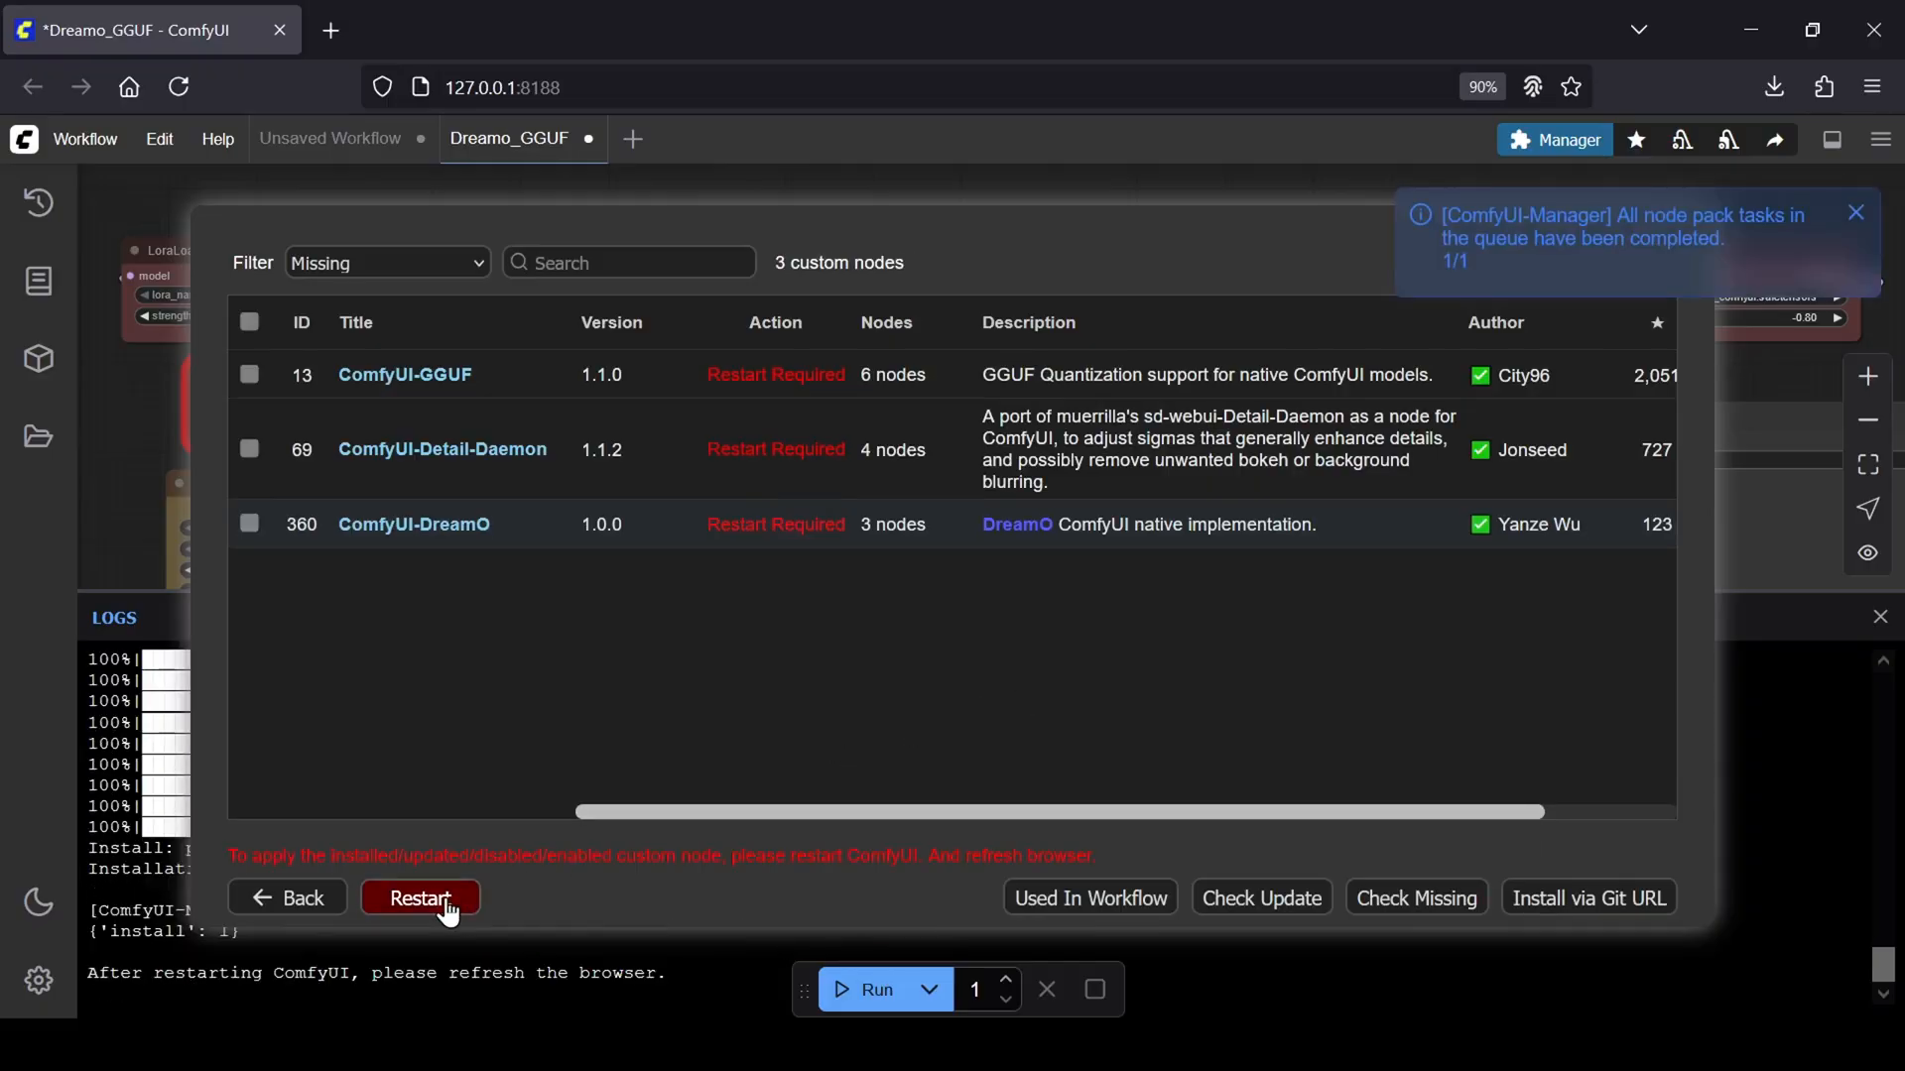
left_click(421, 896)
left_click(1094, 635)
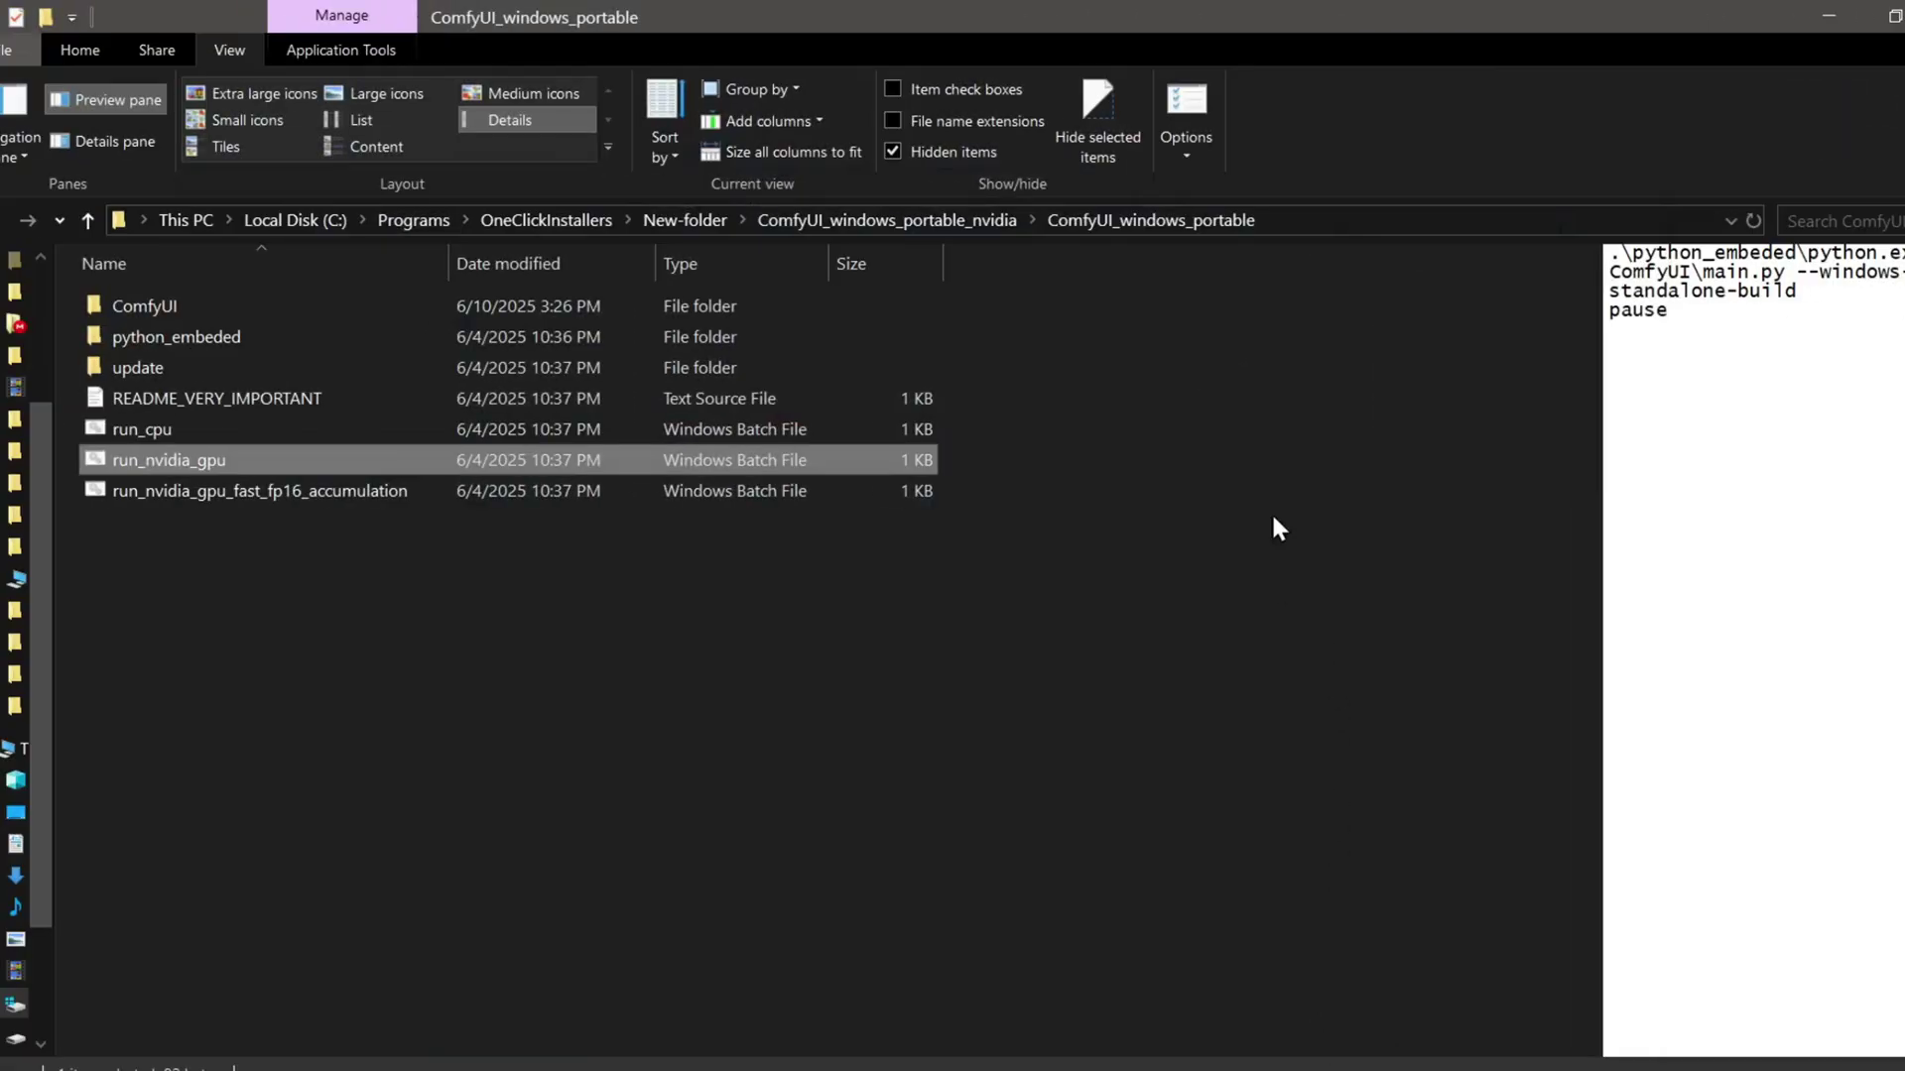
- Launch a Command Prompt in the ComfyUI portable folder via the Explorer address bar
left_click(1323, 220)
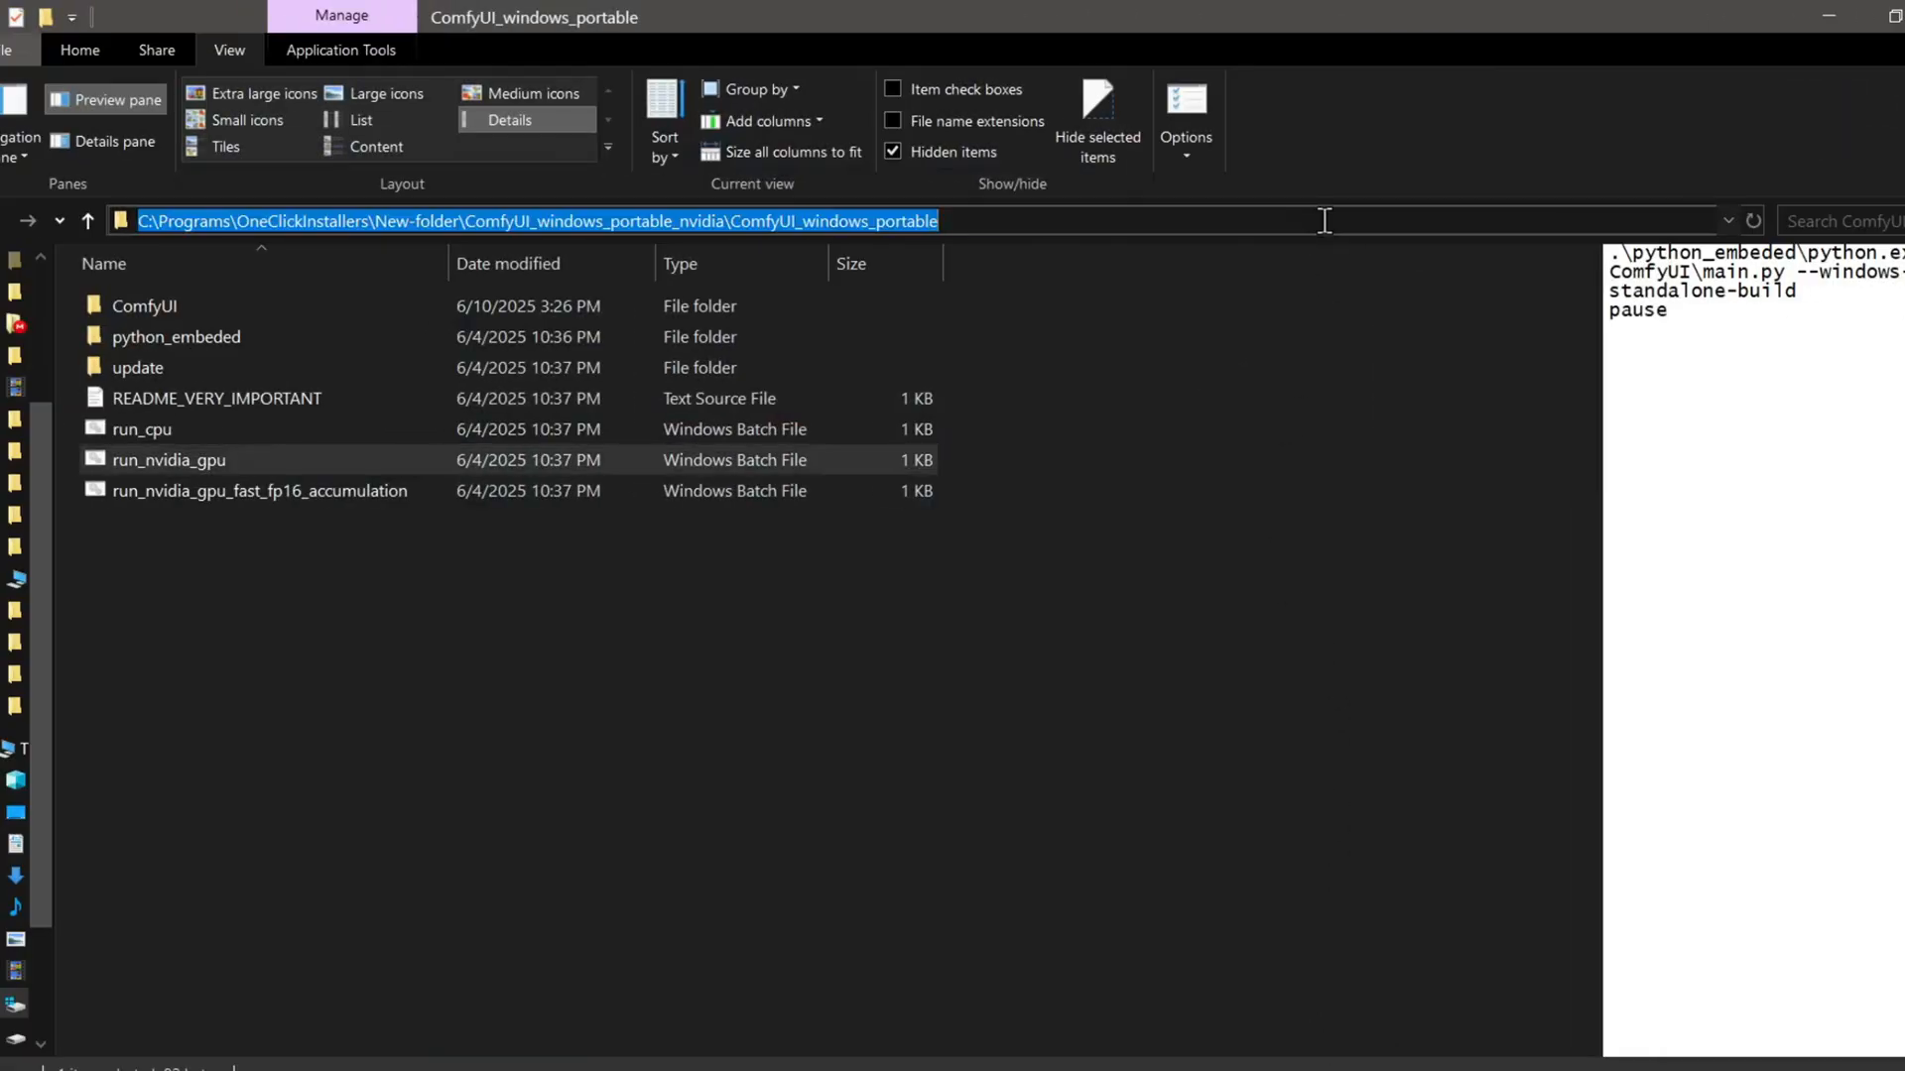
type("cmd")
key("Return")
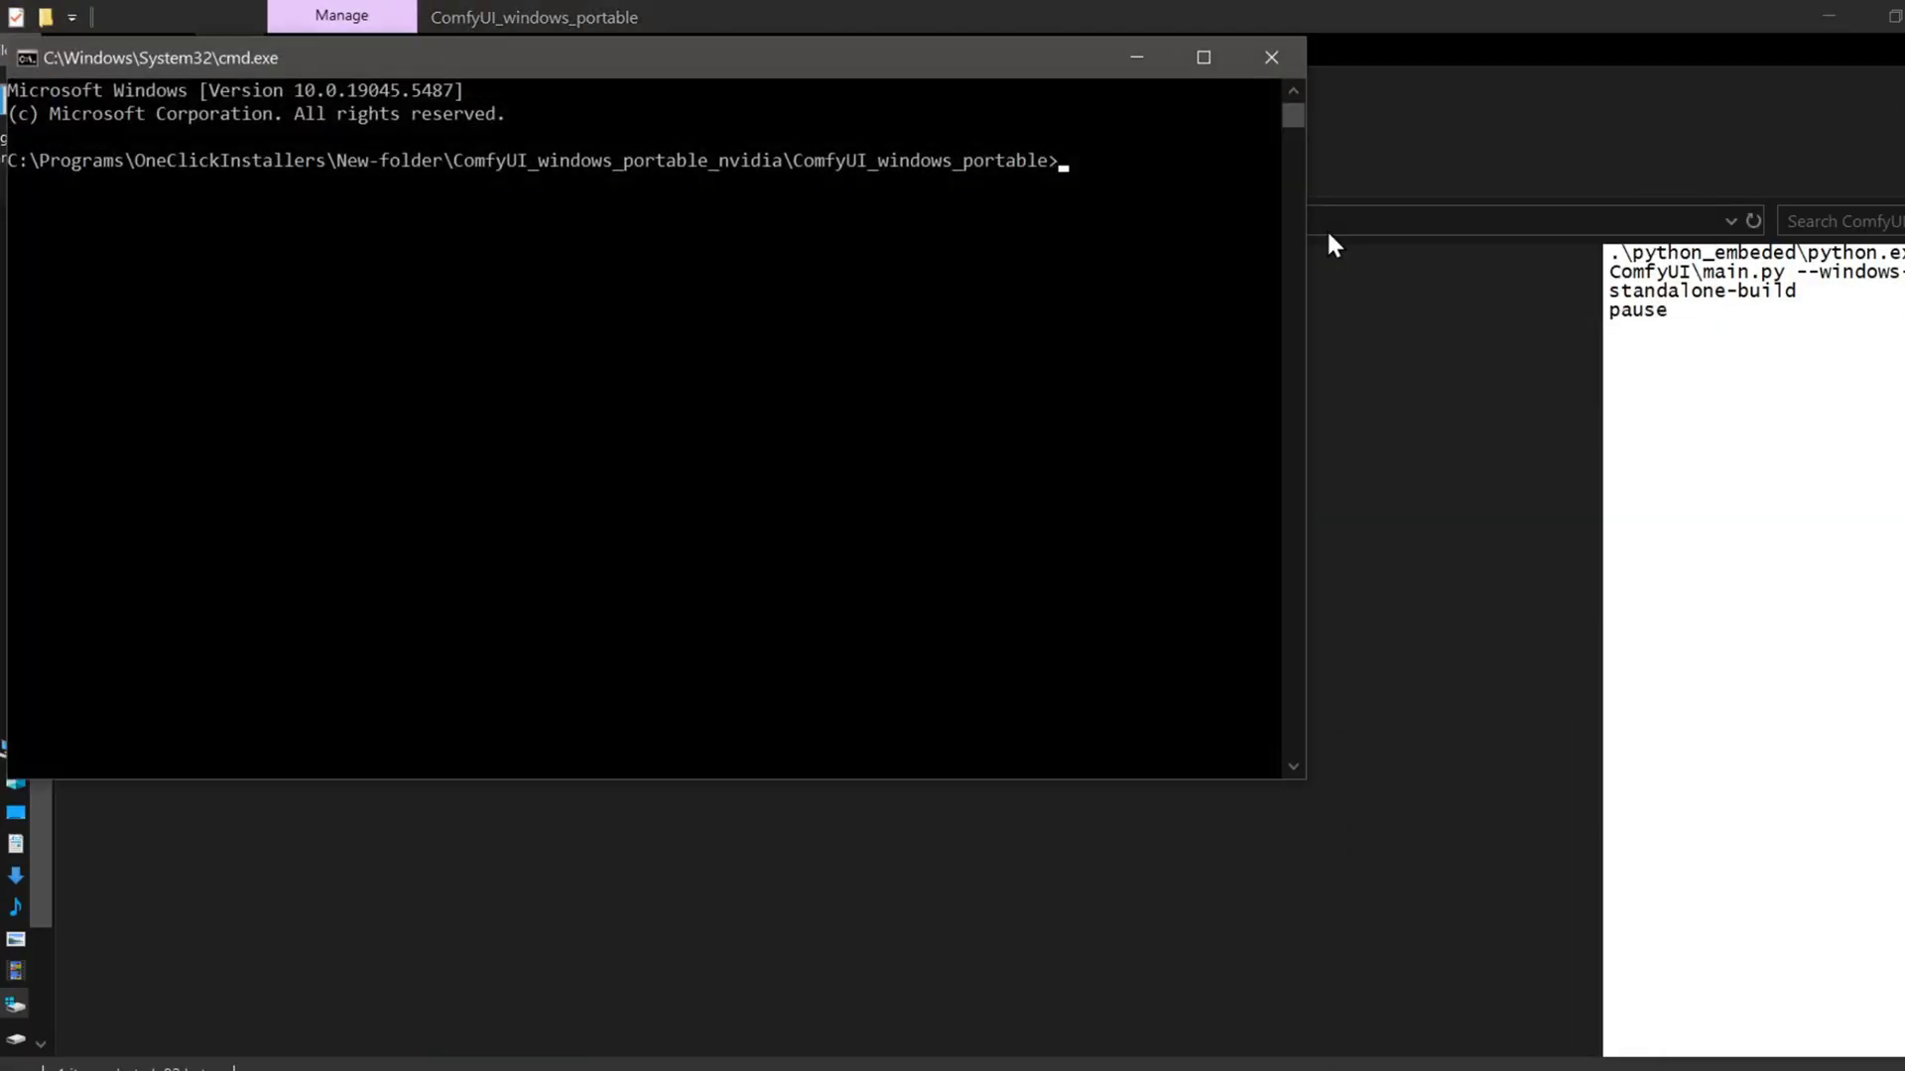
left_click_drag(839, 44, 1148, 270)
- Copy the pip install timm command from WordPad, run it in the console, then close the console
key("alt+Tab")
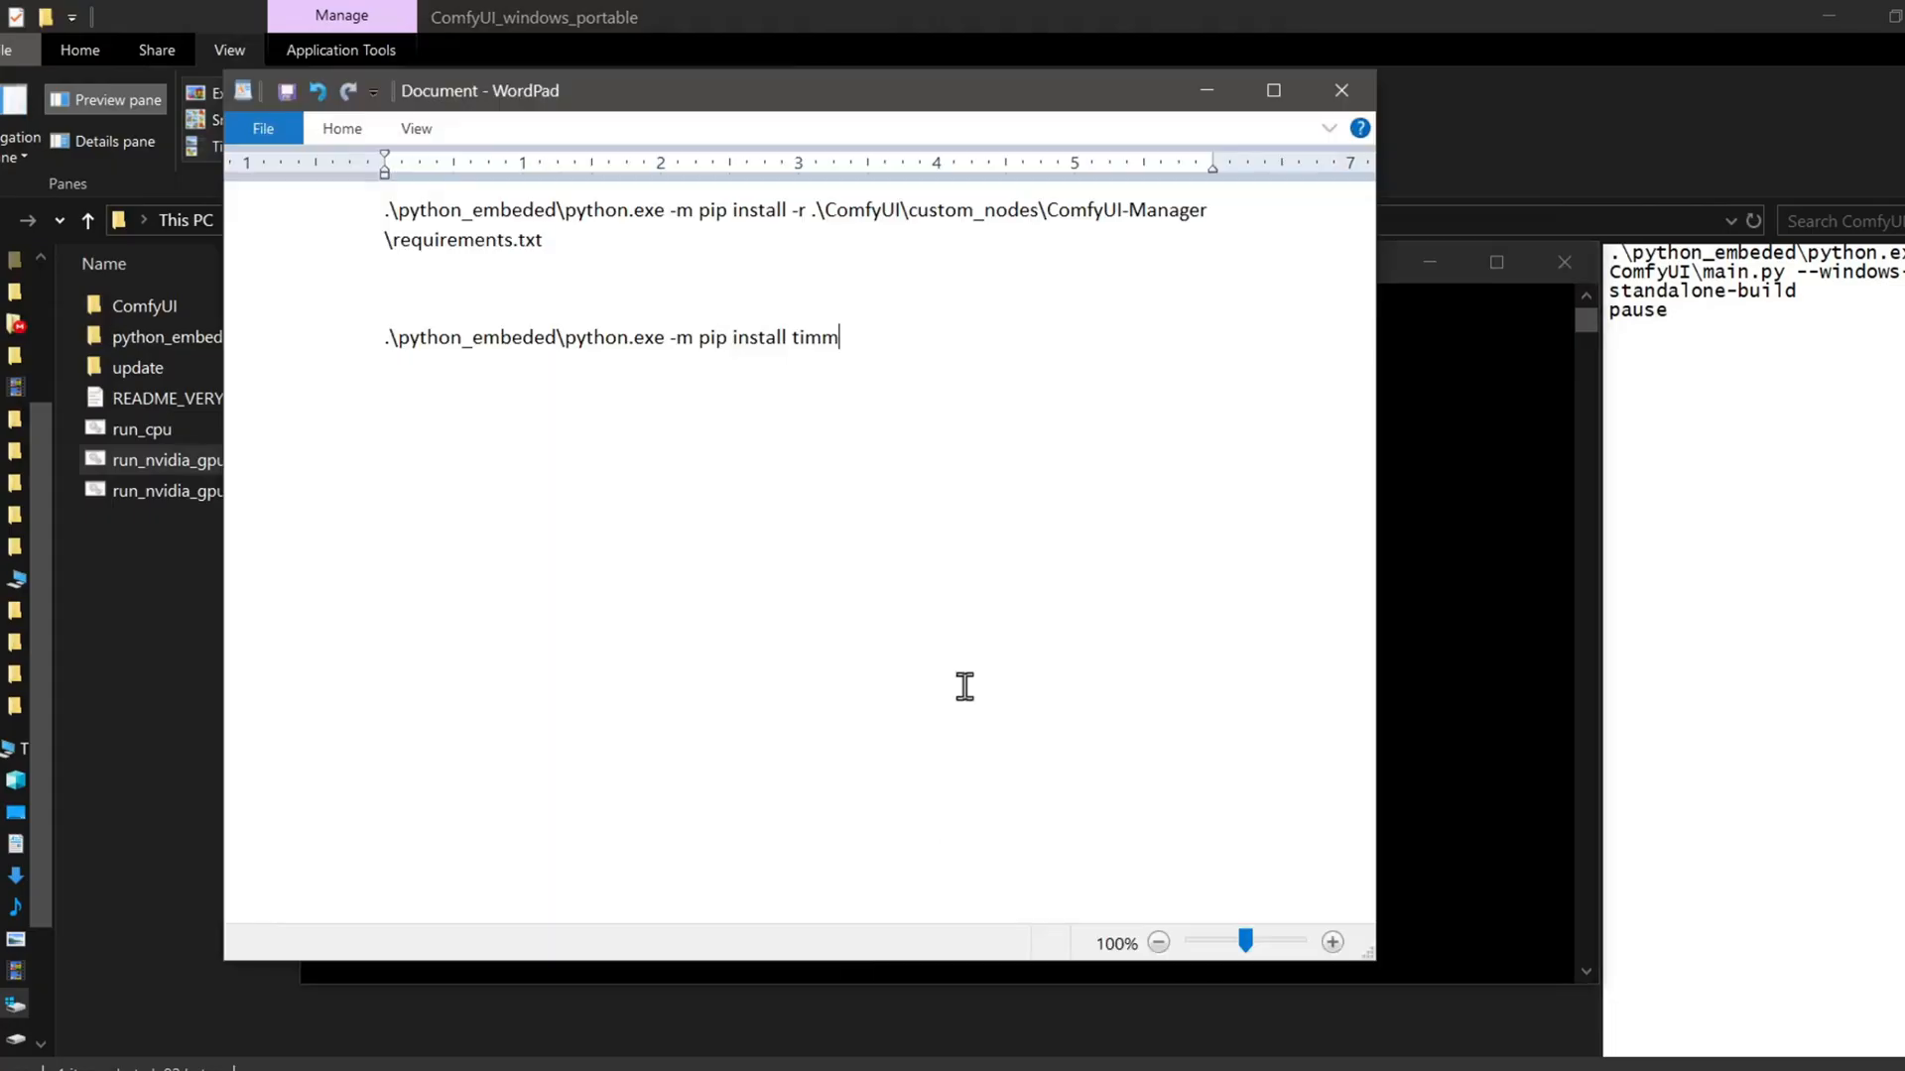
left_click_drag(890, 346, 379, 345)
right_click(446, 357)
left_click(508, 407)
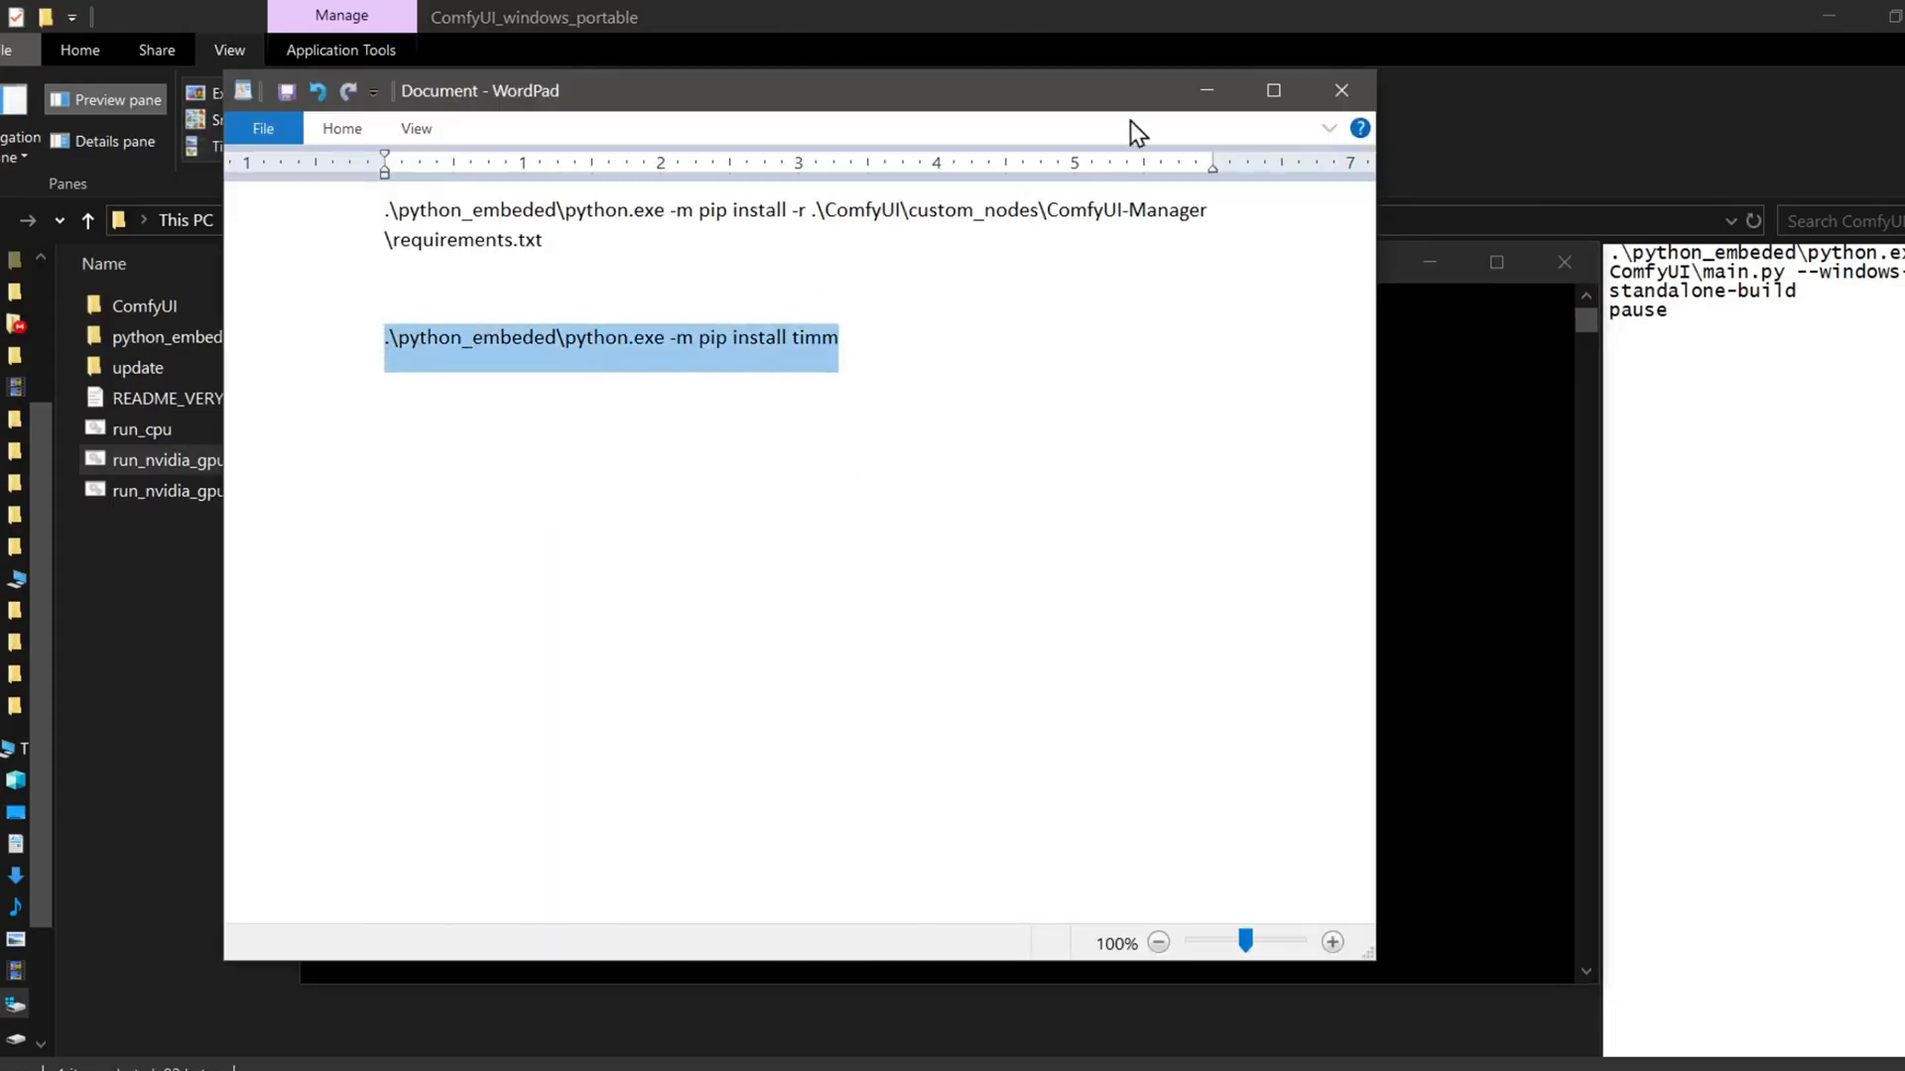
left_click(1206, 91)
right_click(1116, 442)
key("Return")
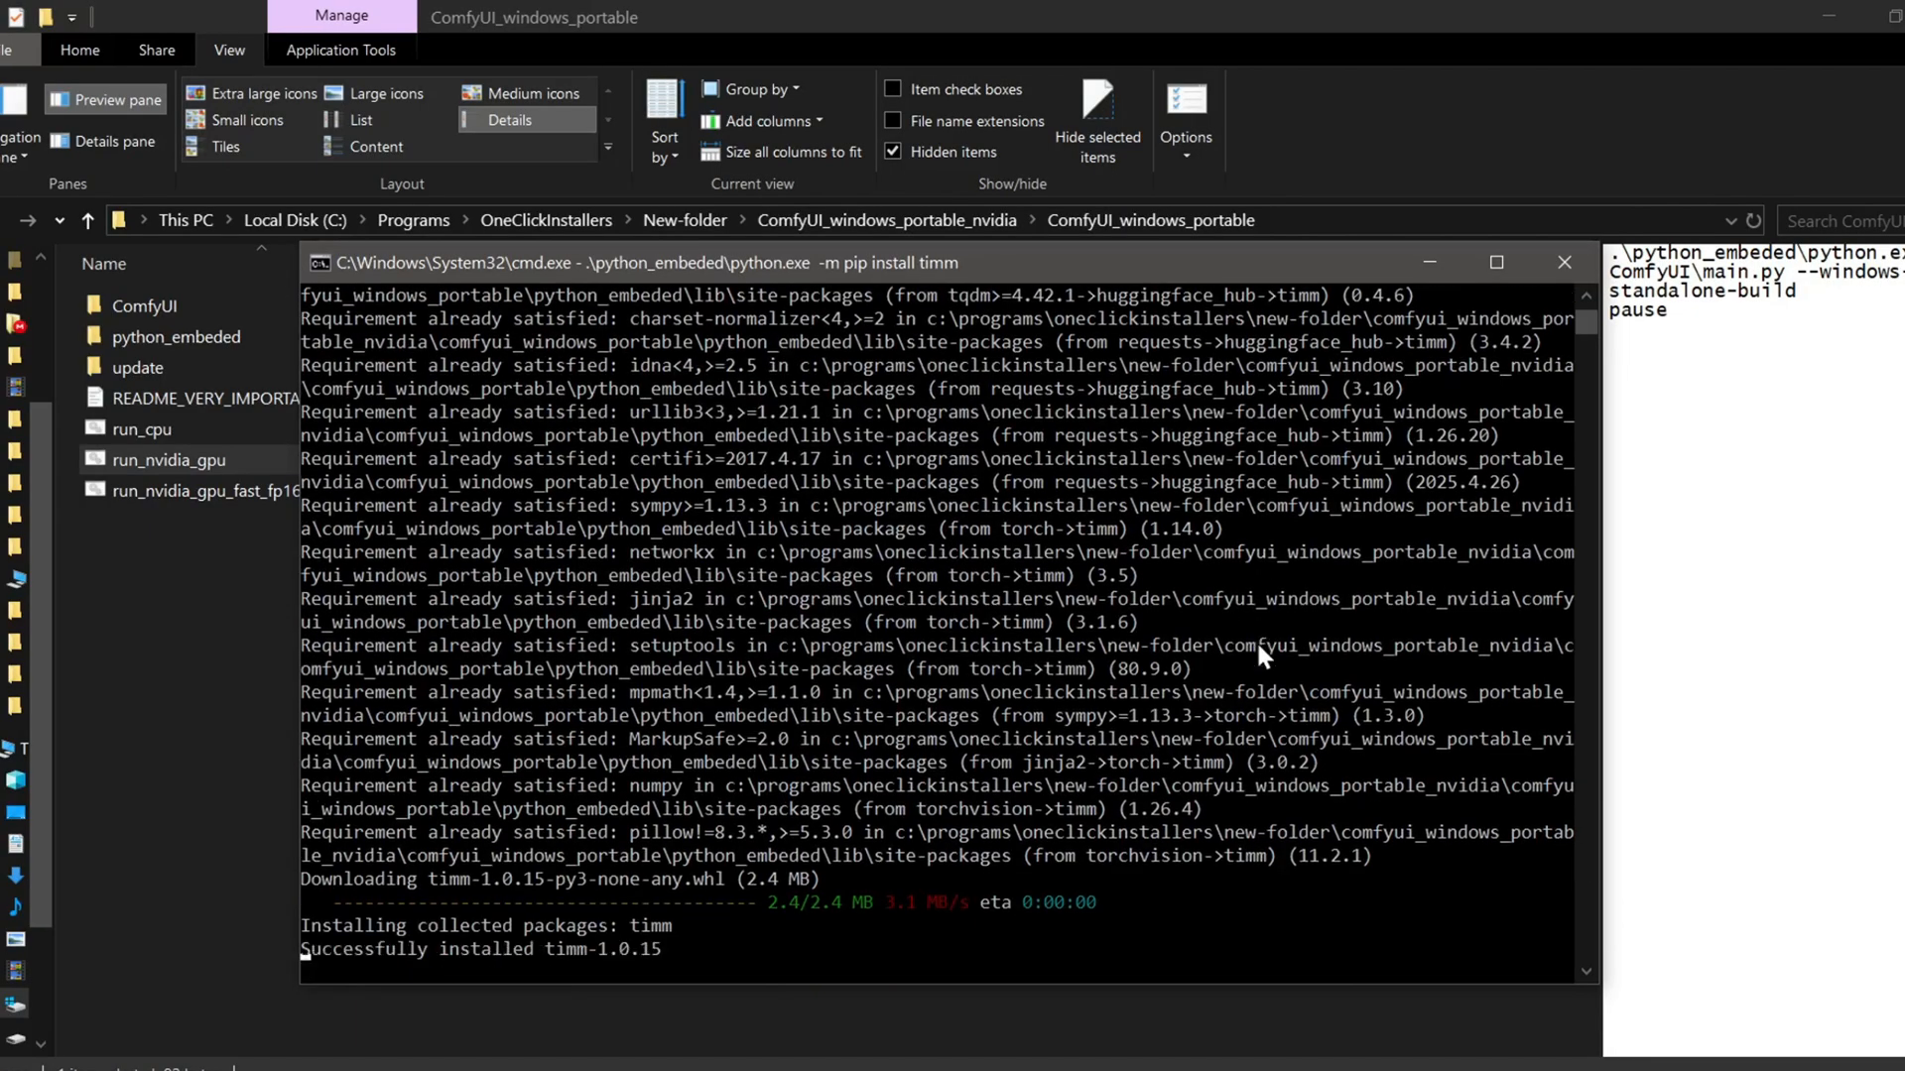
left_click(1565, 262)
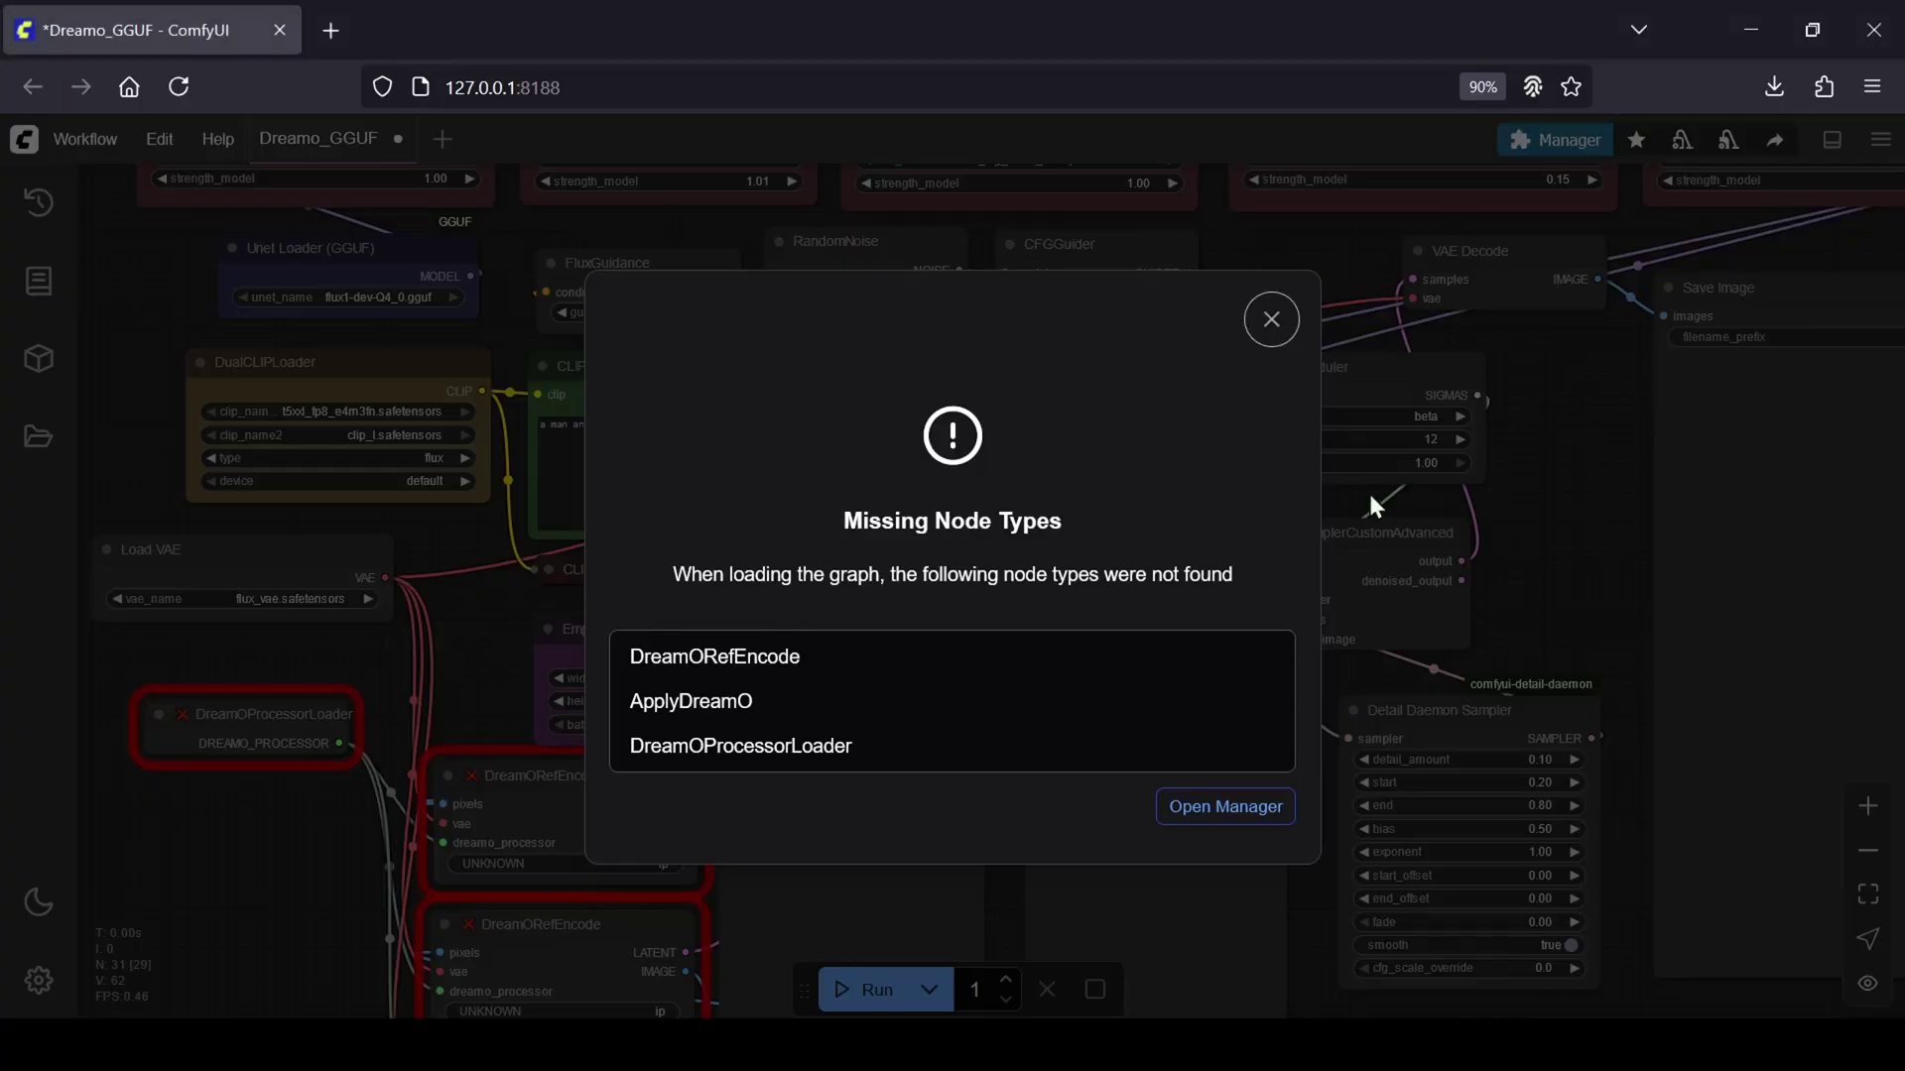
- Dismiss the missing-node warning and restart ComfyUI from Manager so the DreamO nodes load
left_click(1271, 320)
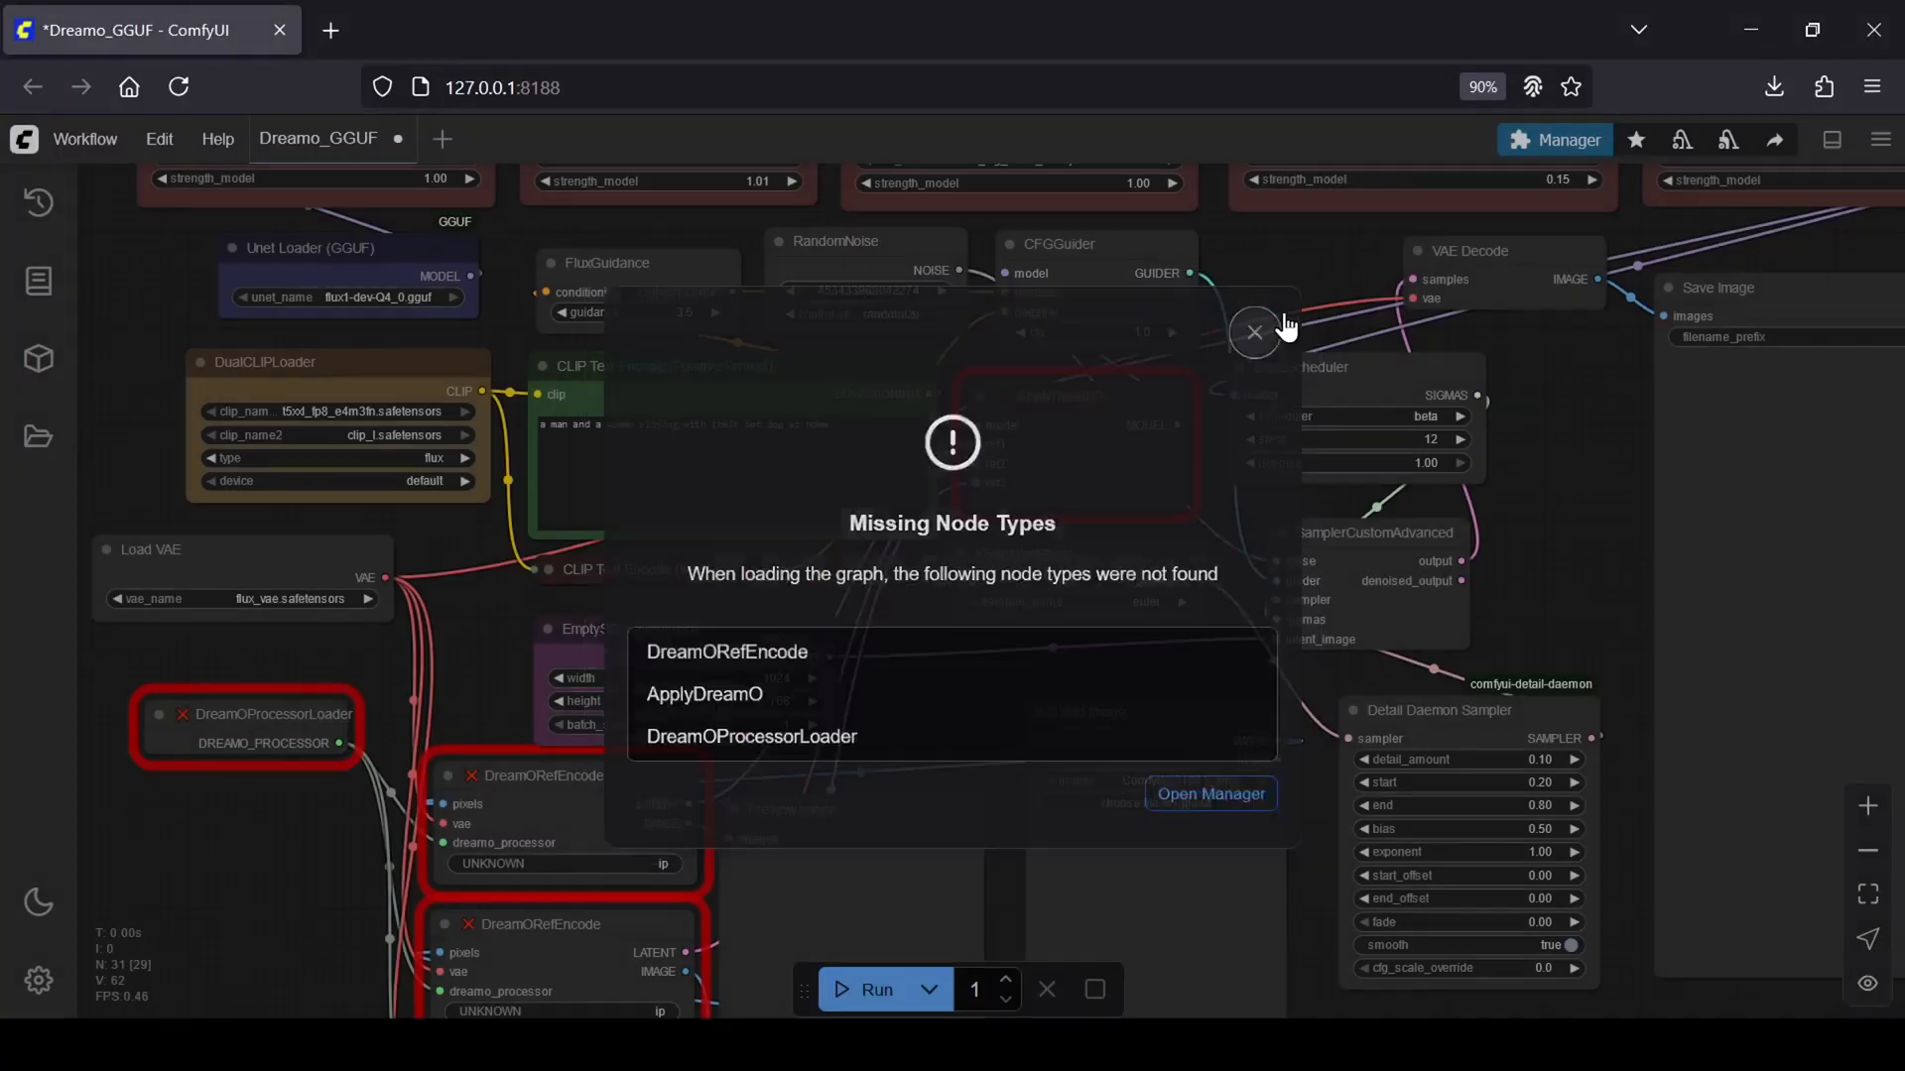
left_click(1547, 139)
left_click(948, 678)
left_click(1077, 633)
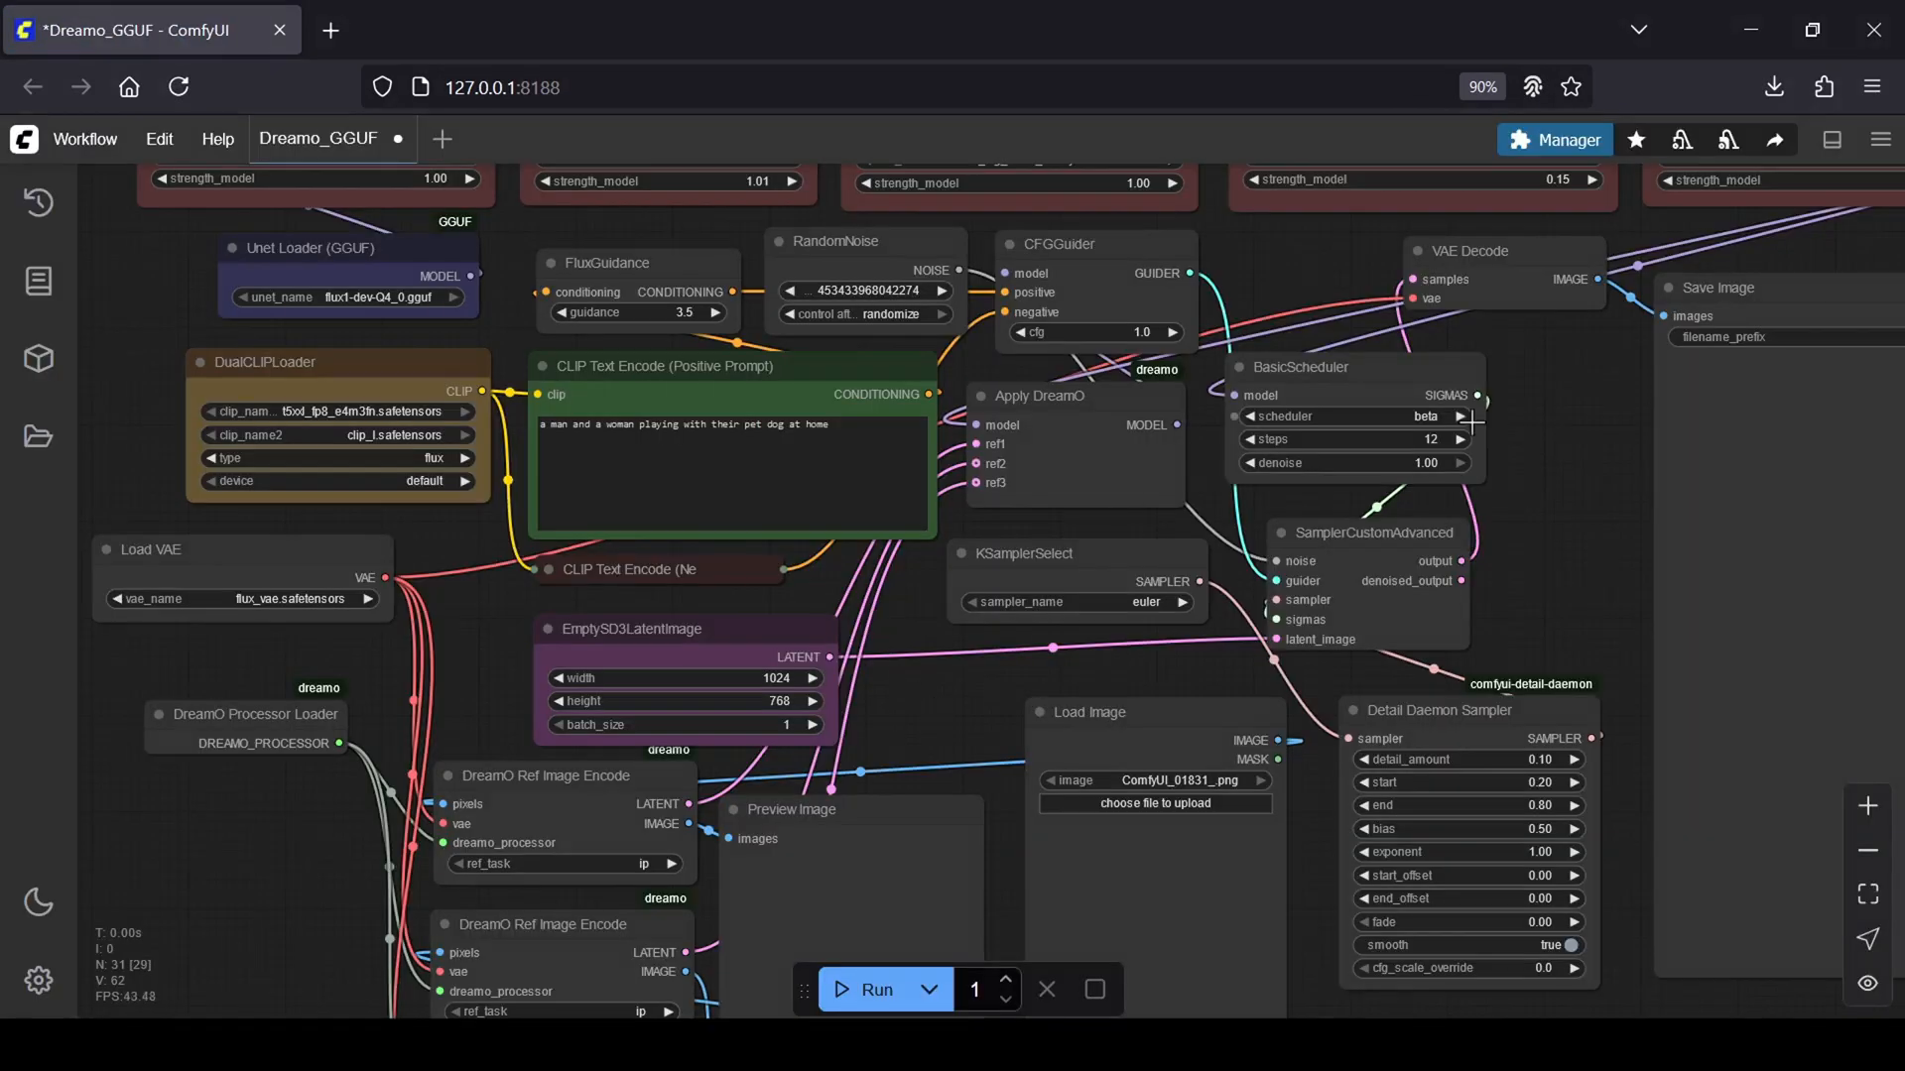
mouse_move(1564, 526)
left_mouse_down()
mouse_move(1578, 596)
mouse_move(1495, 543)
mouse_move(1339, 552)
left_mouse_up()
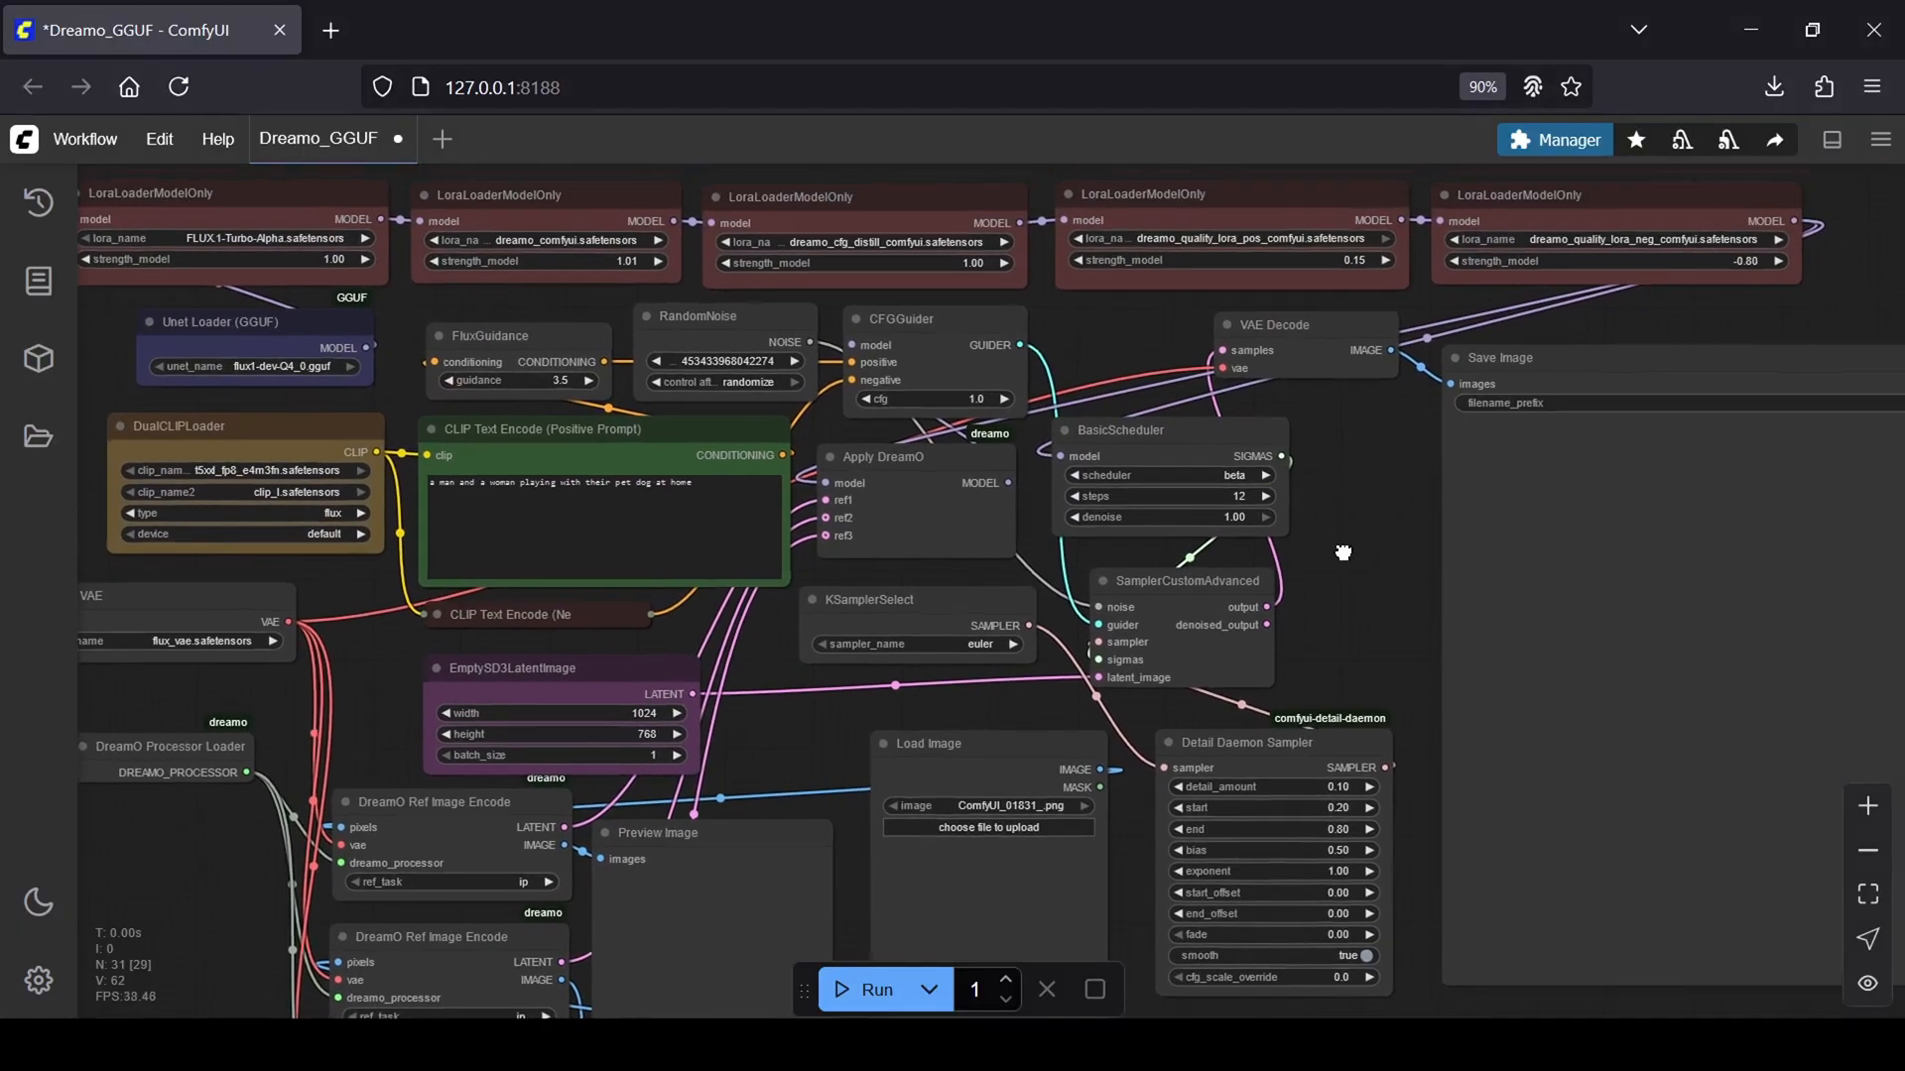
left_click_drag(432, 677, 439, 695)
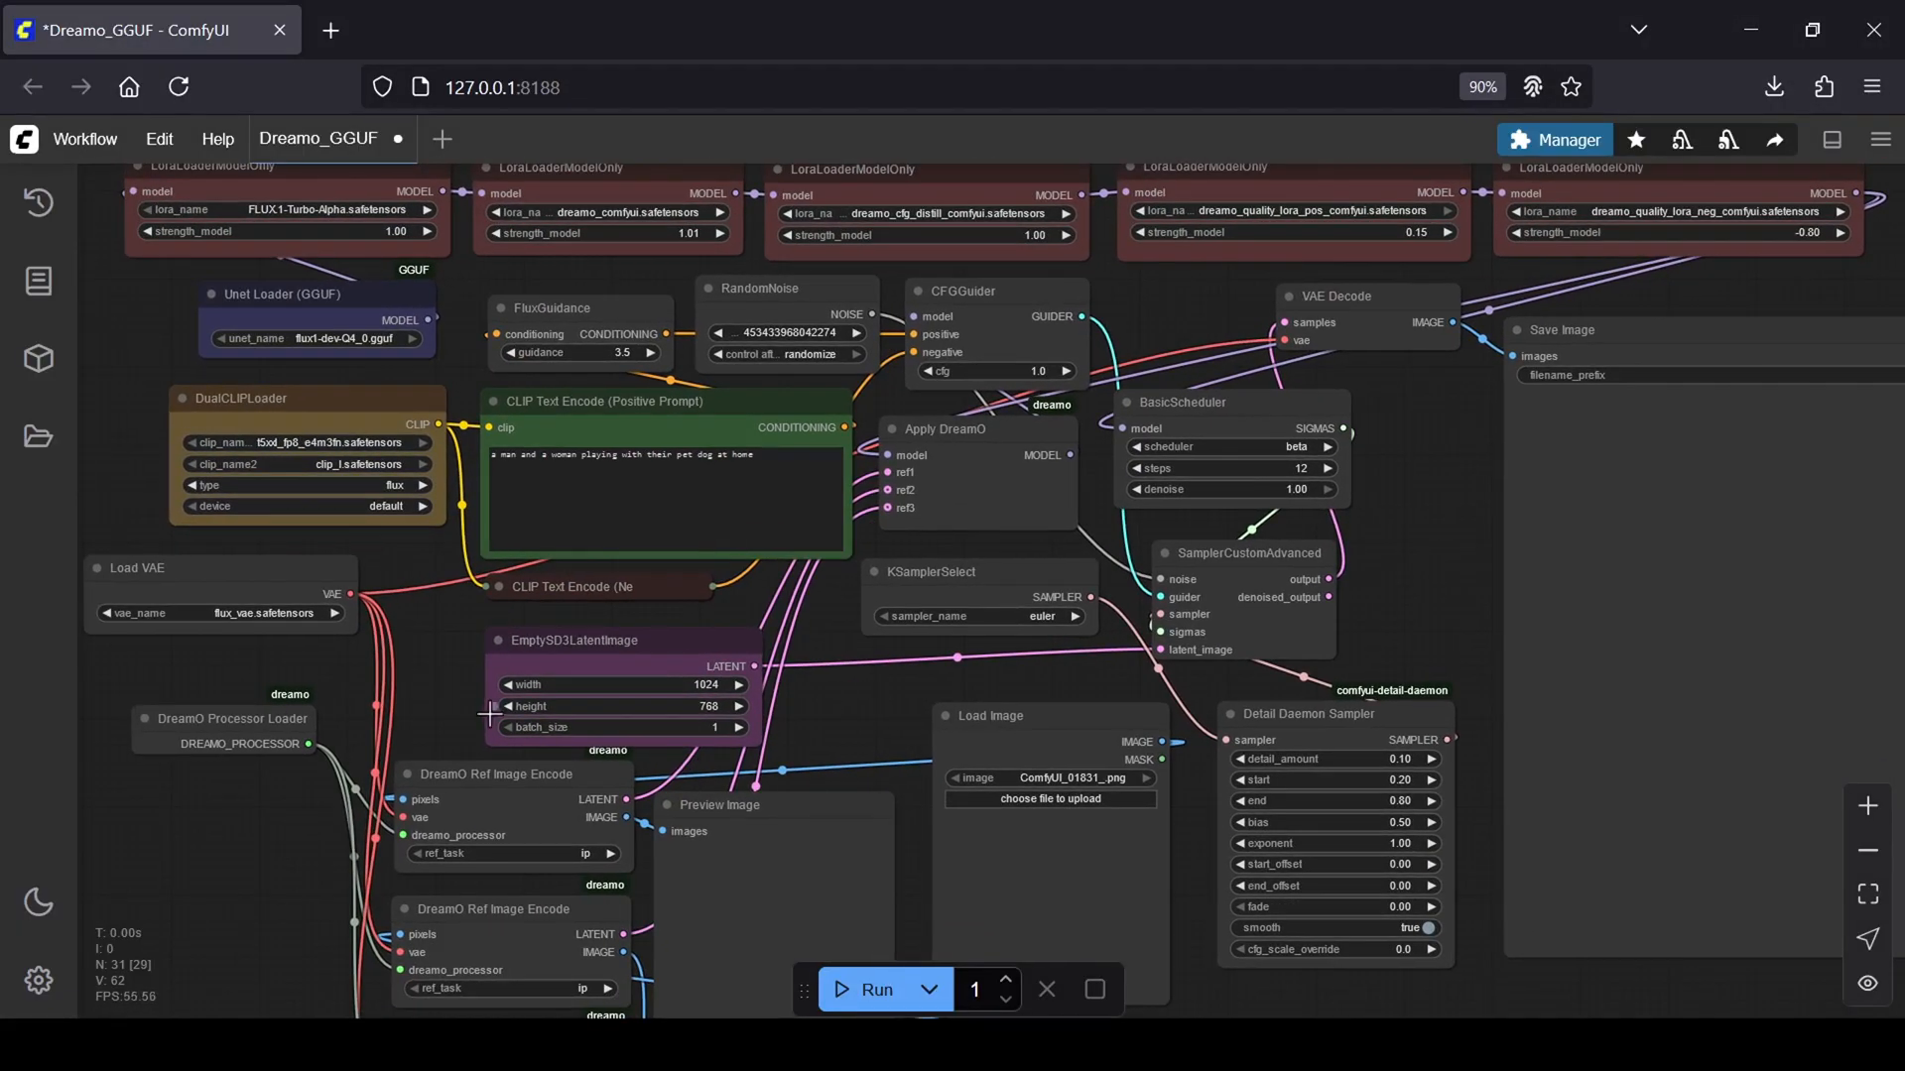
left_click(1555, 140)
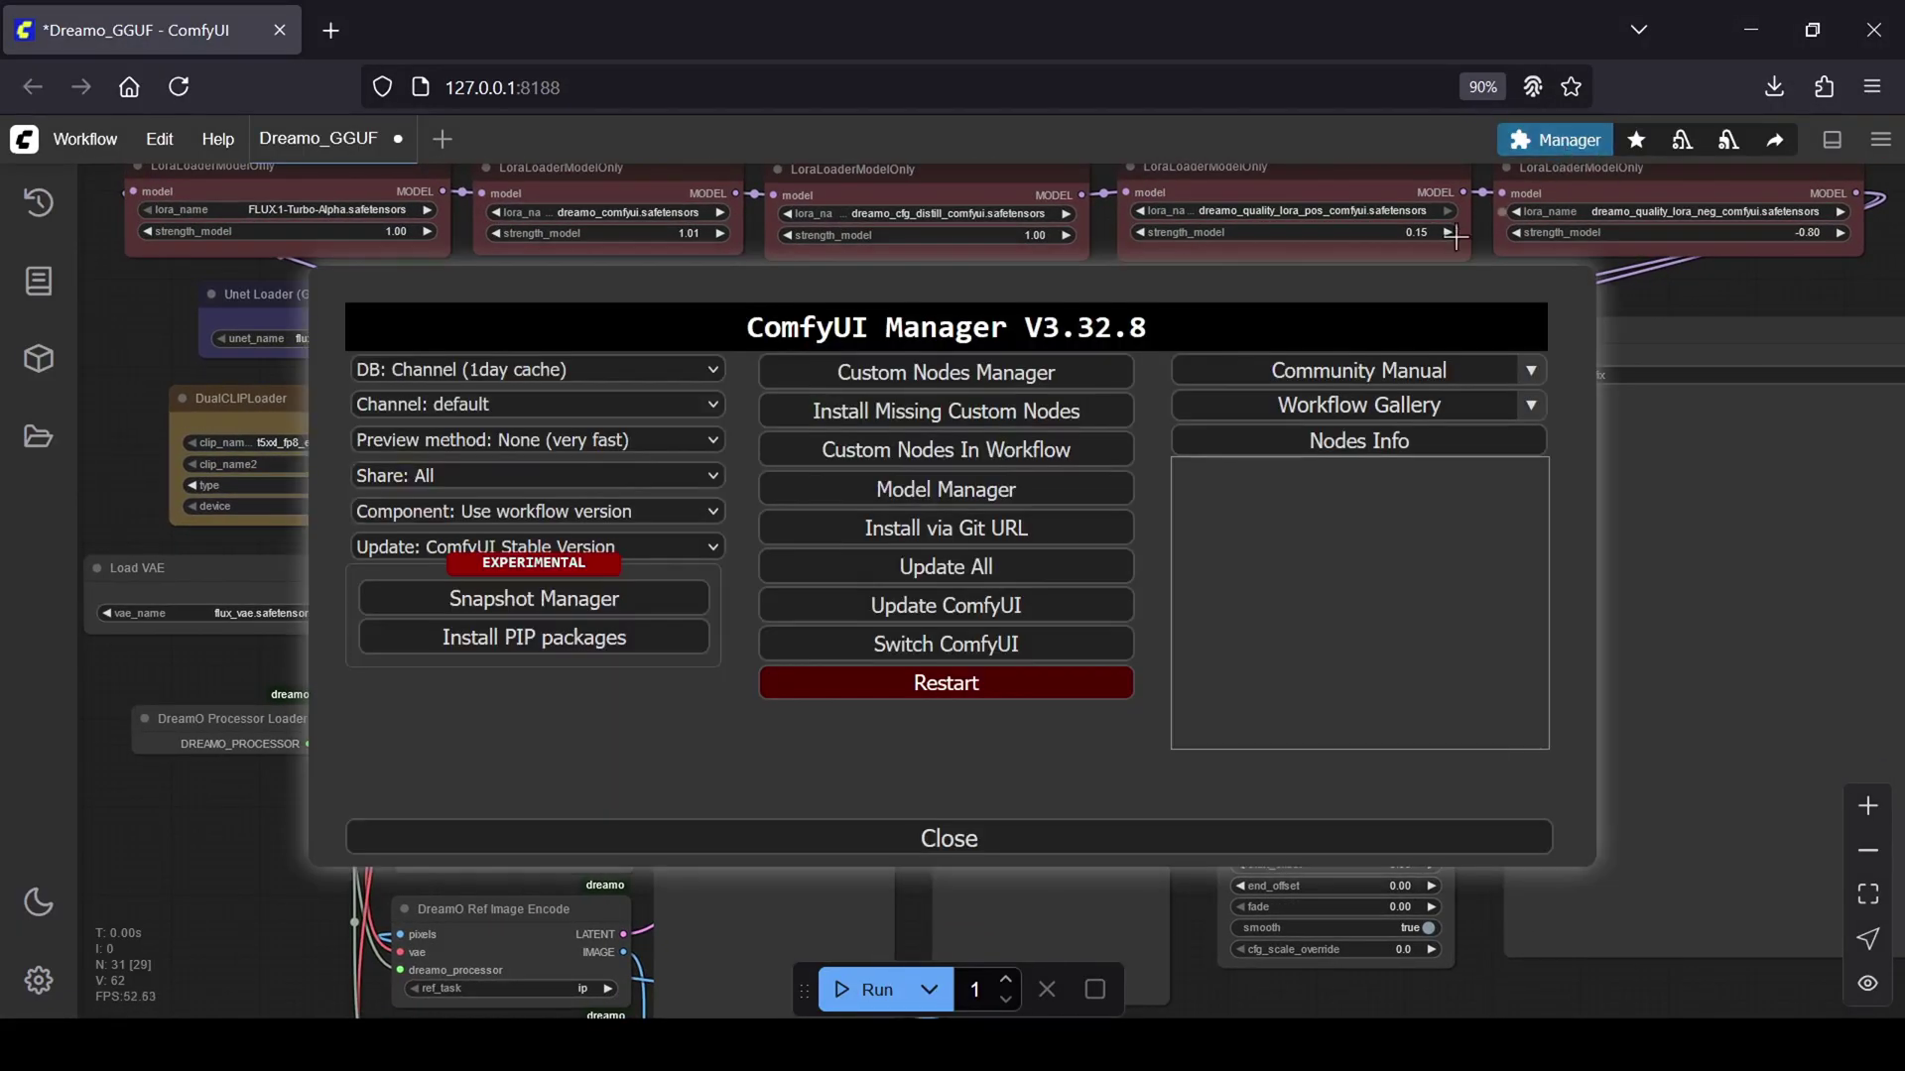
left_click(952, 485)
left_click(1012, 262)
type("flux dev")
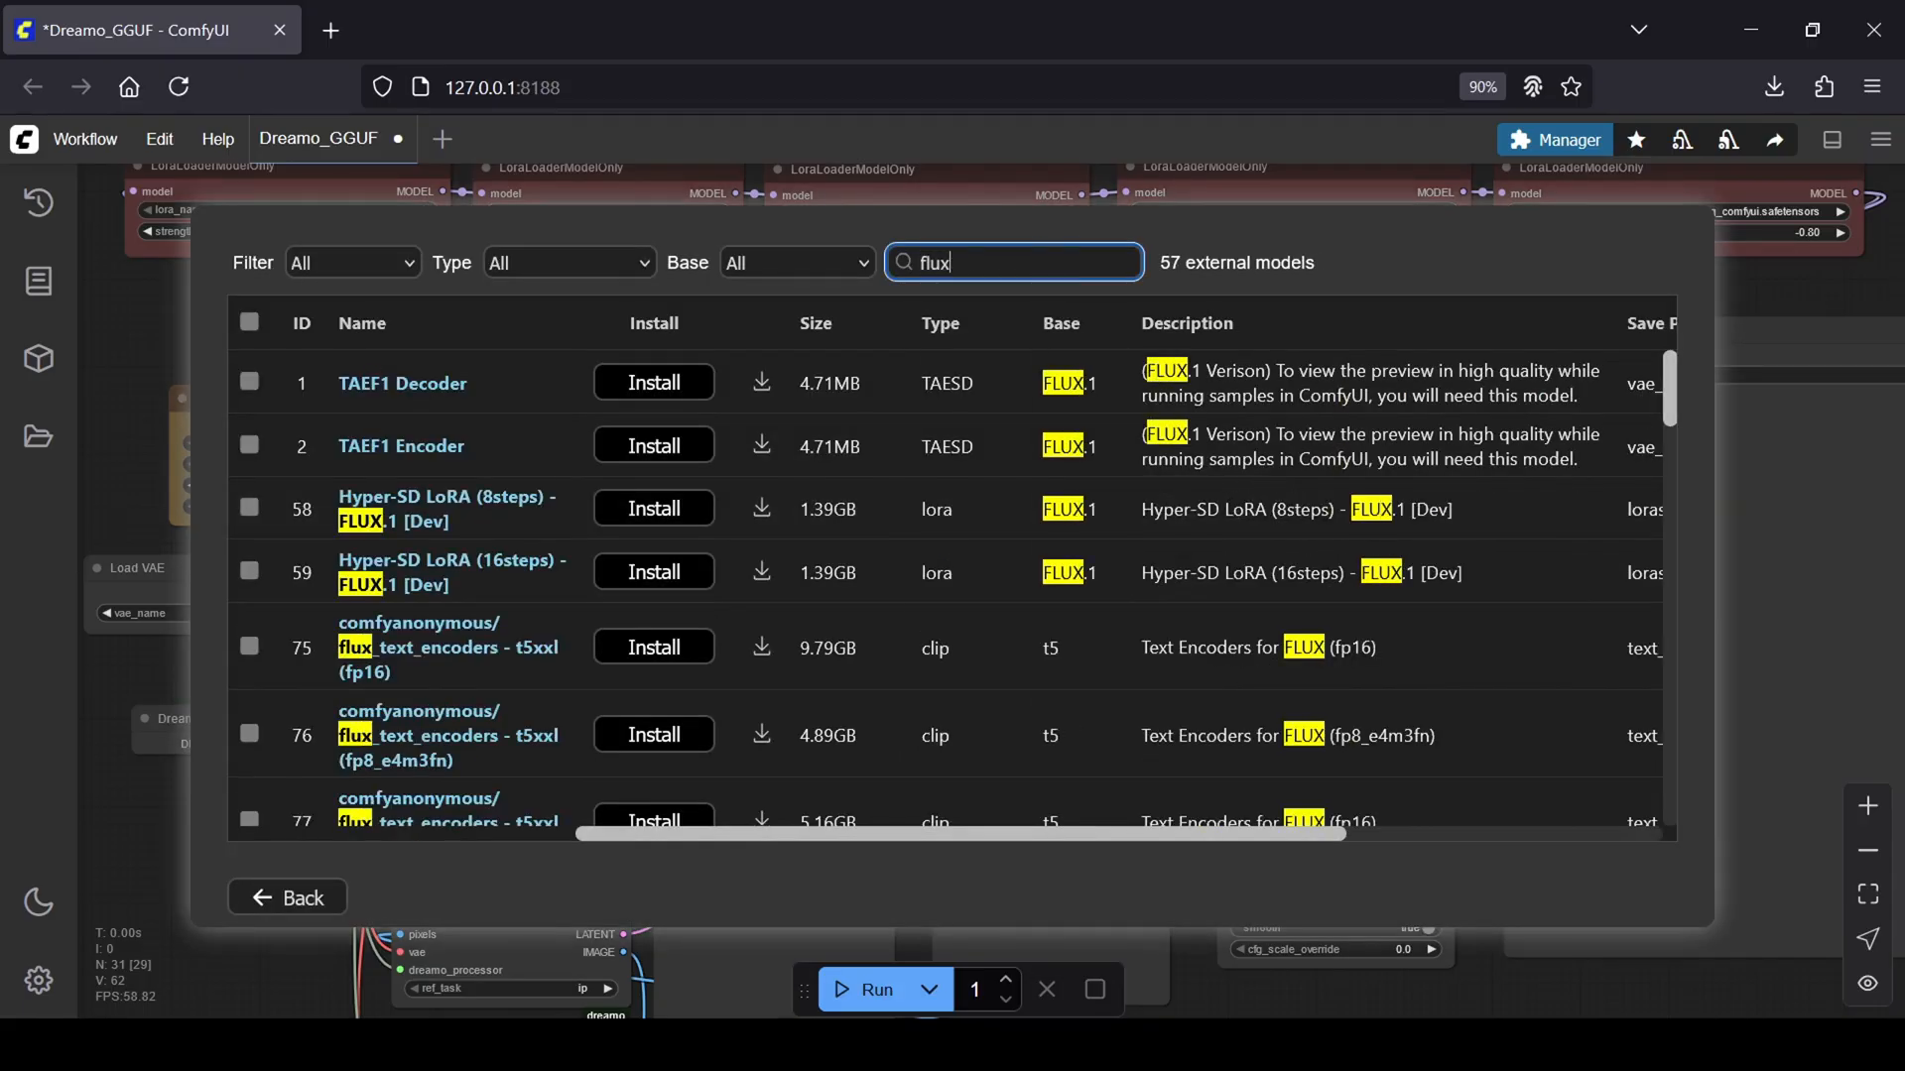
scroll(873, 472, "down", 5)
scroll(874, 481, "down", 5)
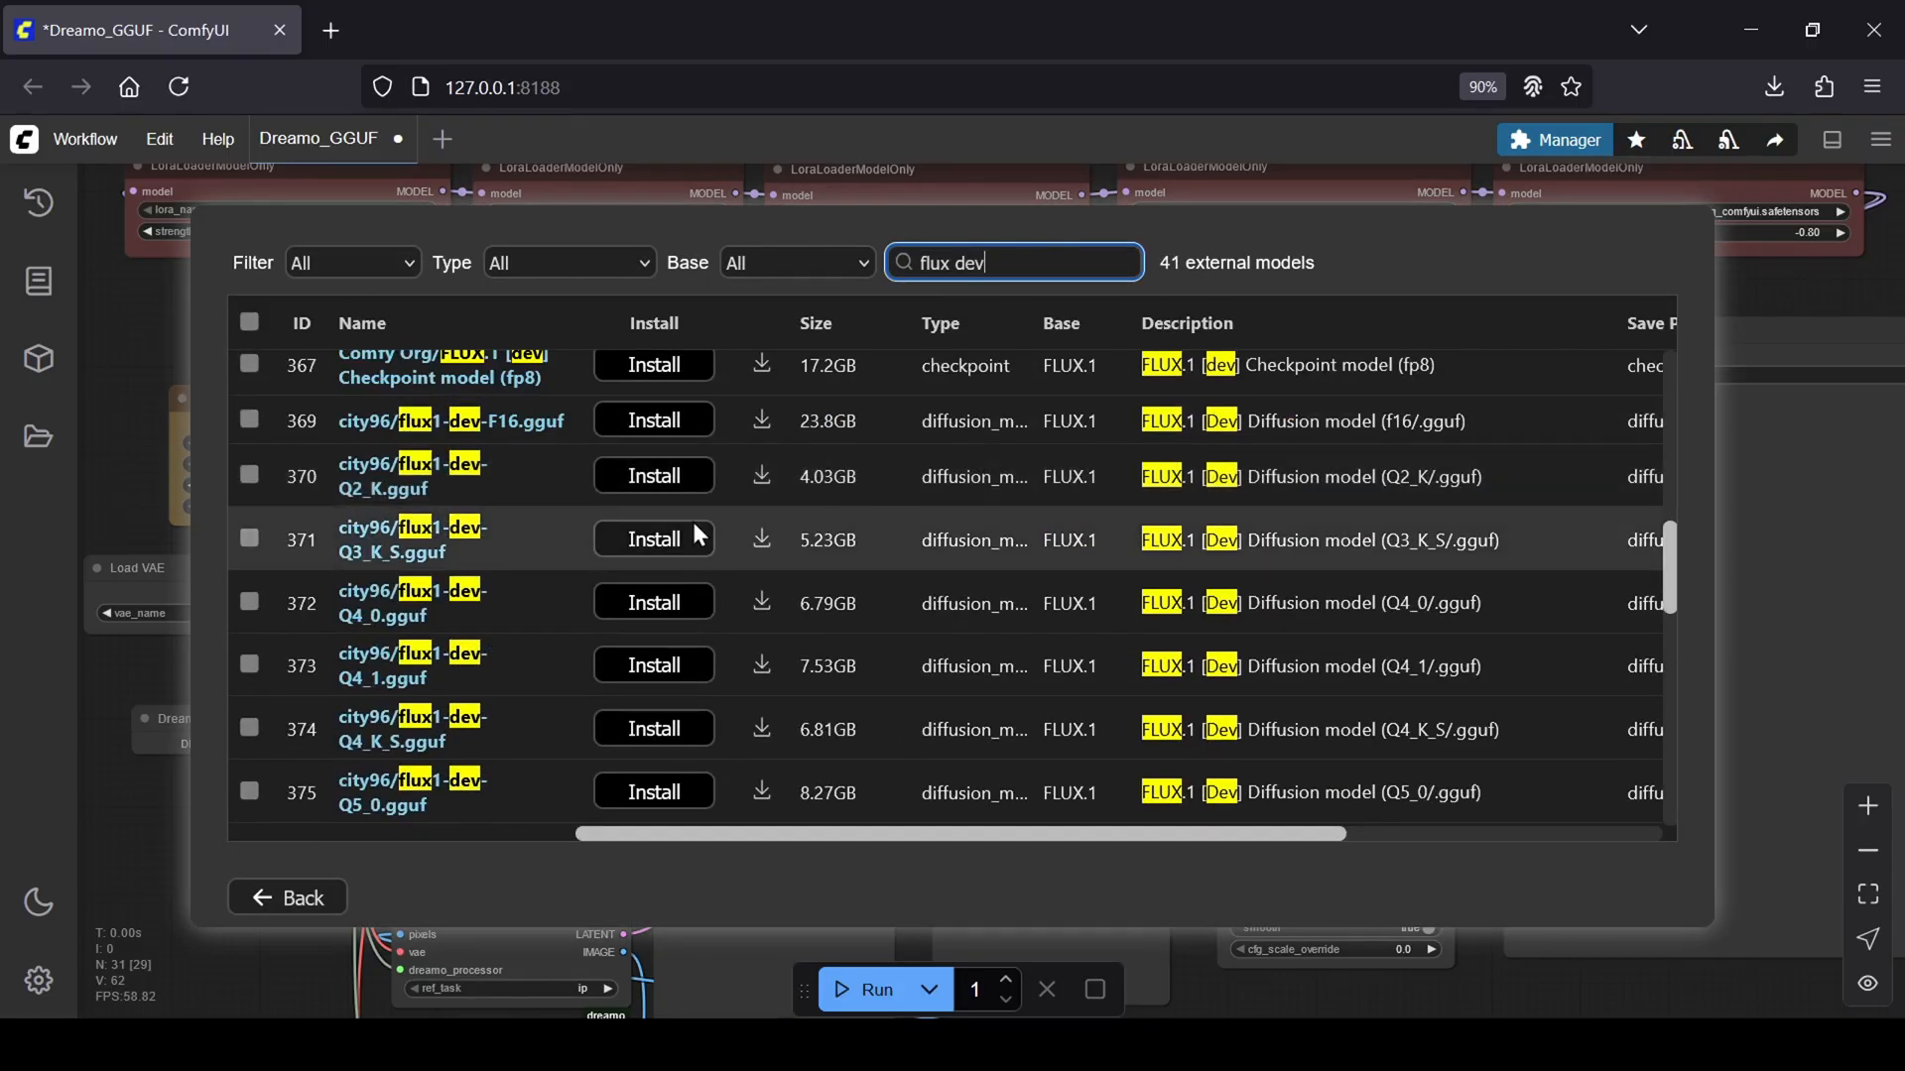
scroll(689, 533, "down", 3)
scroll(689, 534, "up", 2)
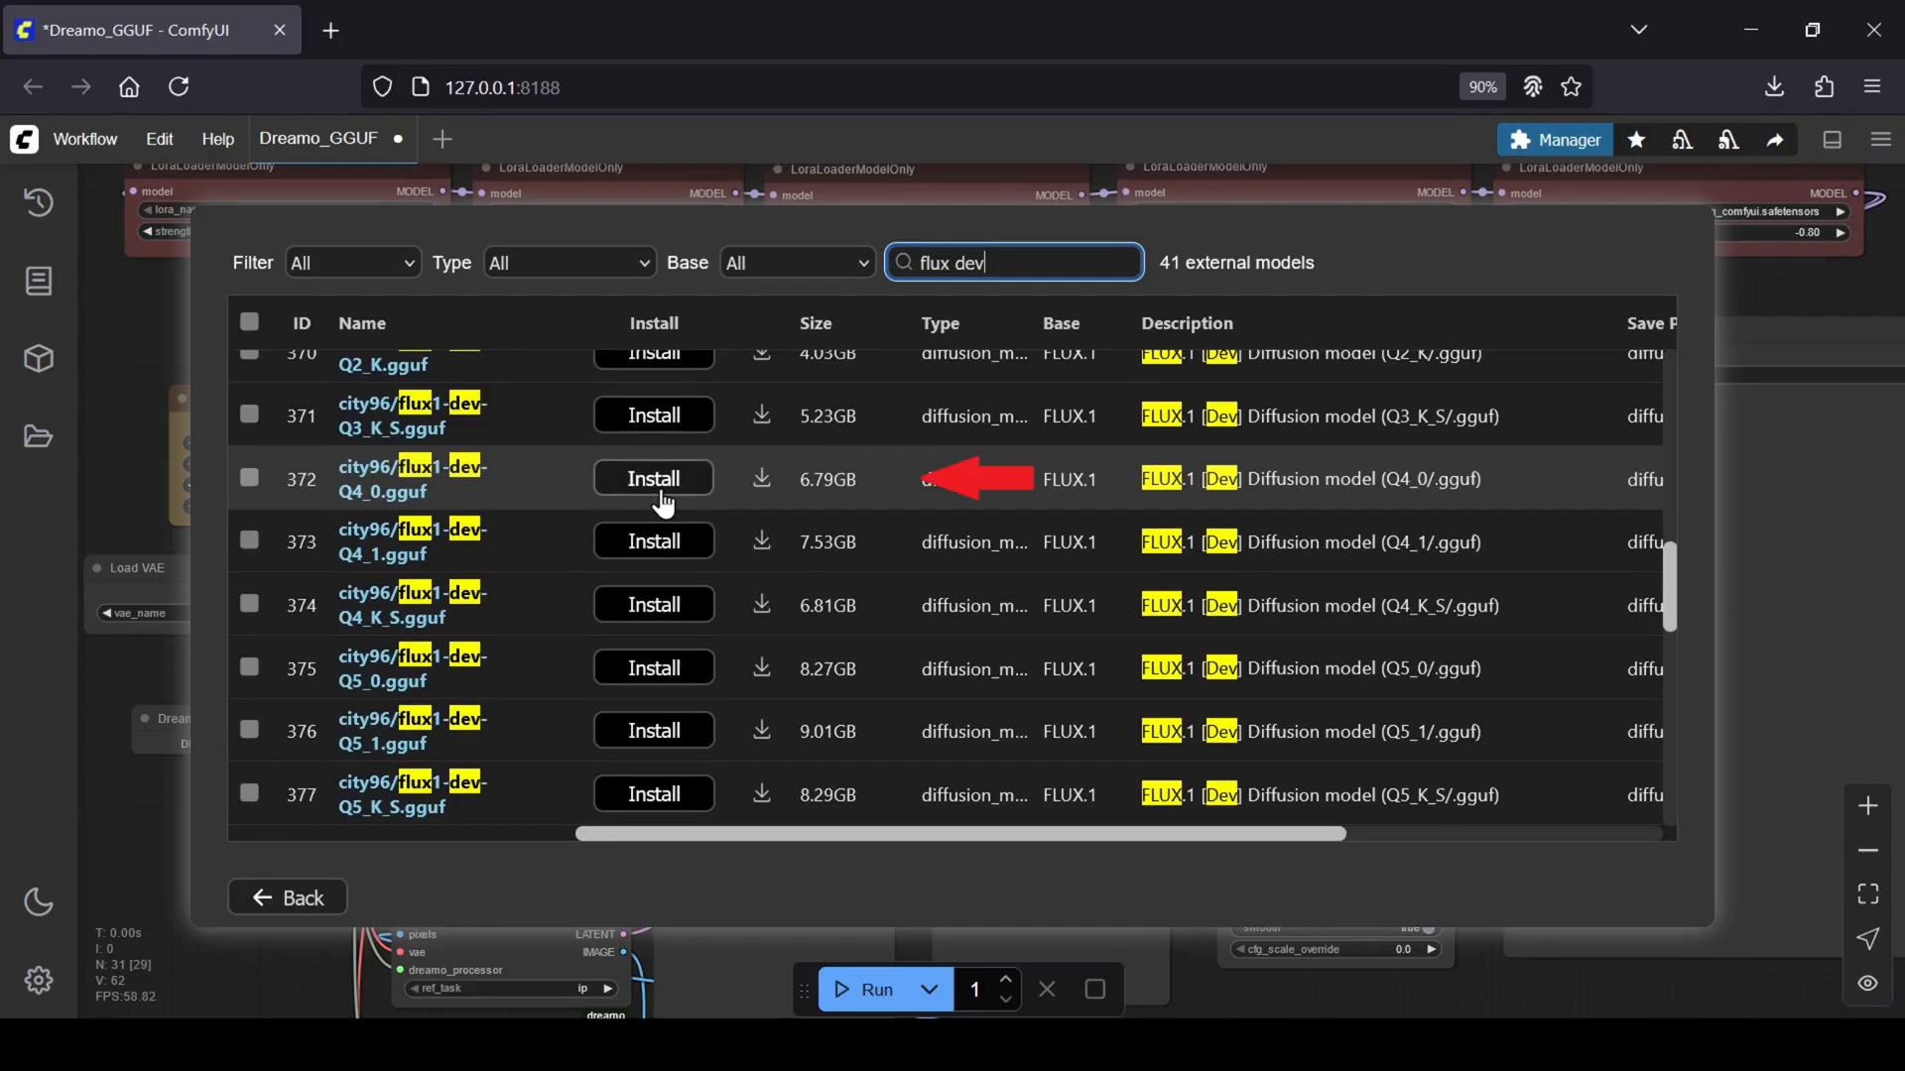
key("BackSpace")
key("BackSpace")
key("BackSpace")
key("BackSpace")
key("BackSpace")
key("BackSpace")
type("t")
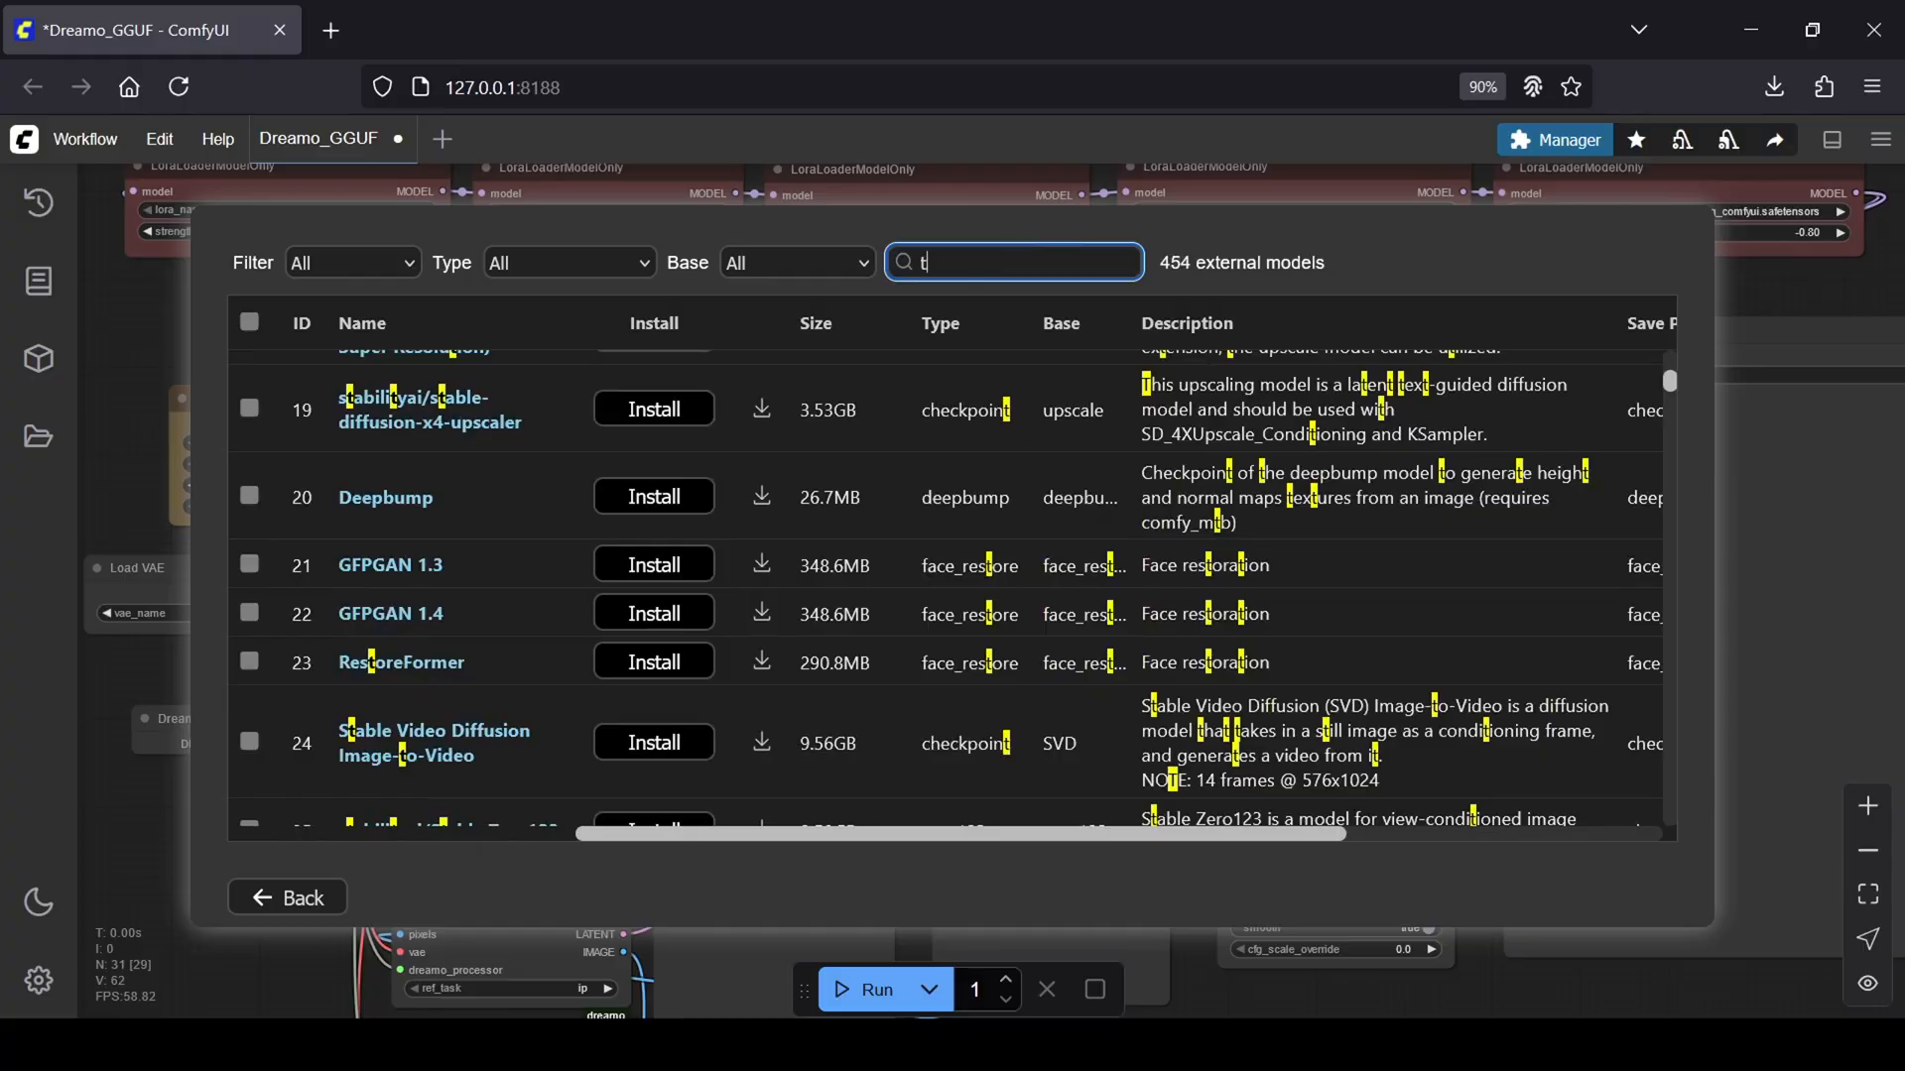
key("BackSpace")
type("clip")
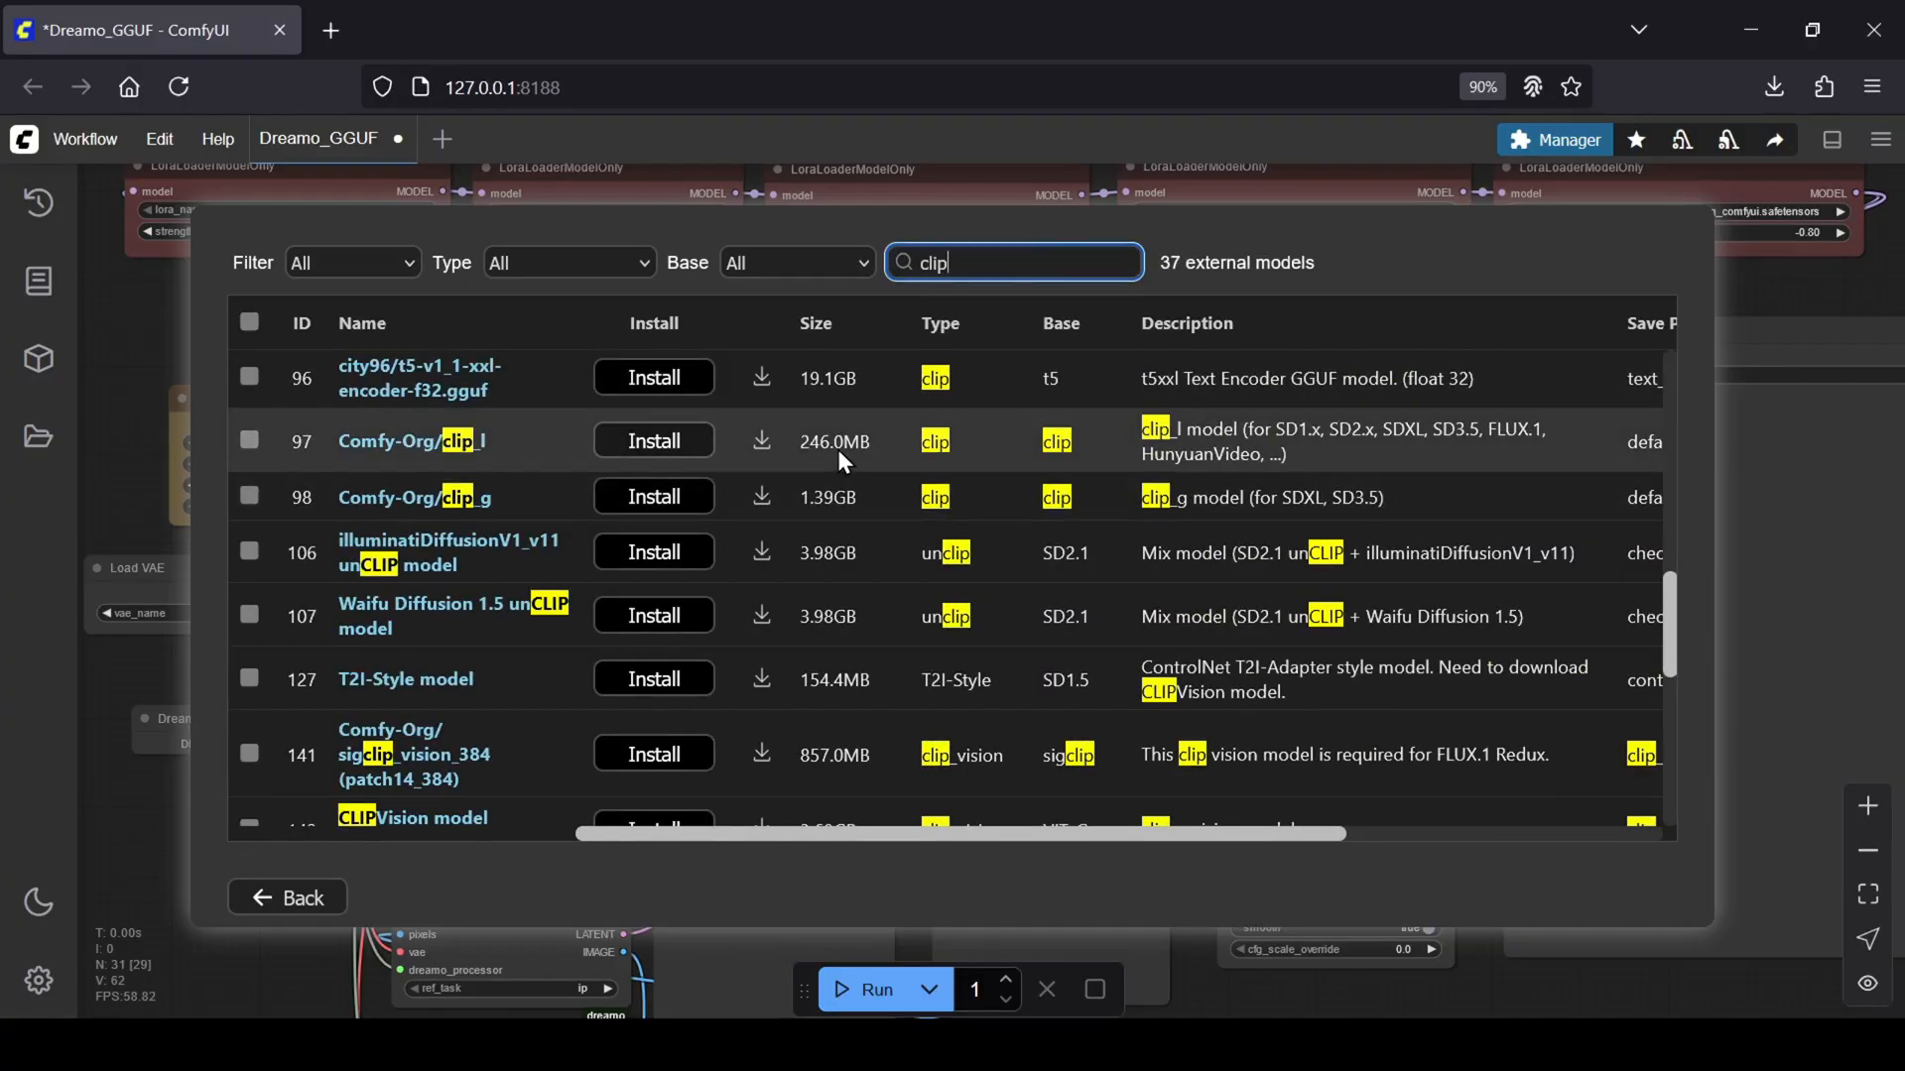
scroll(838, 451, "down", 5)
scroll(850, 502, "down", 5)
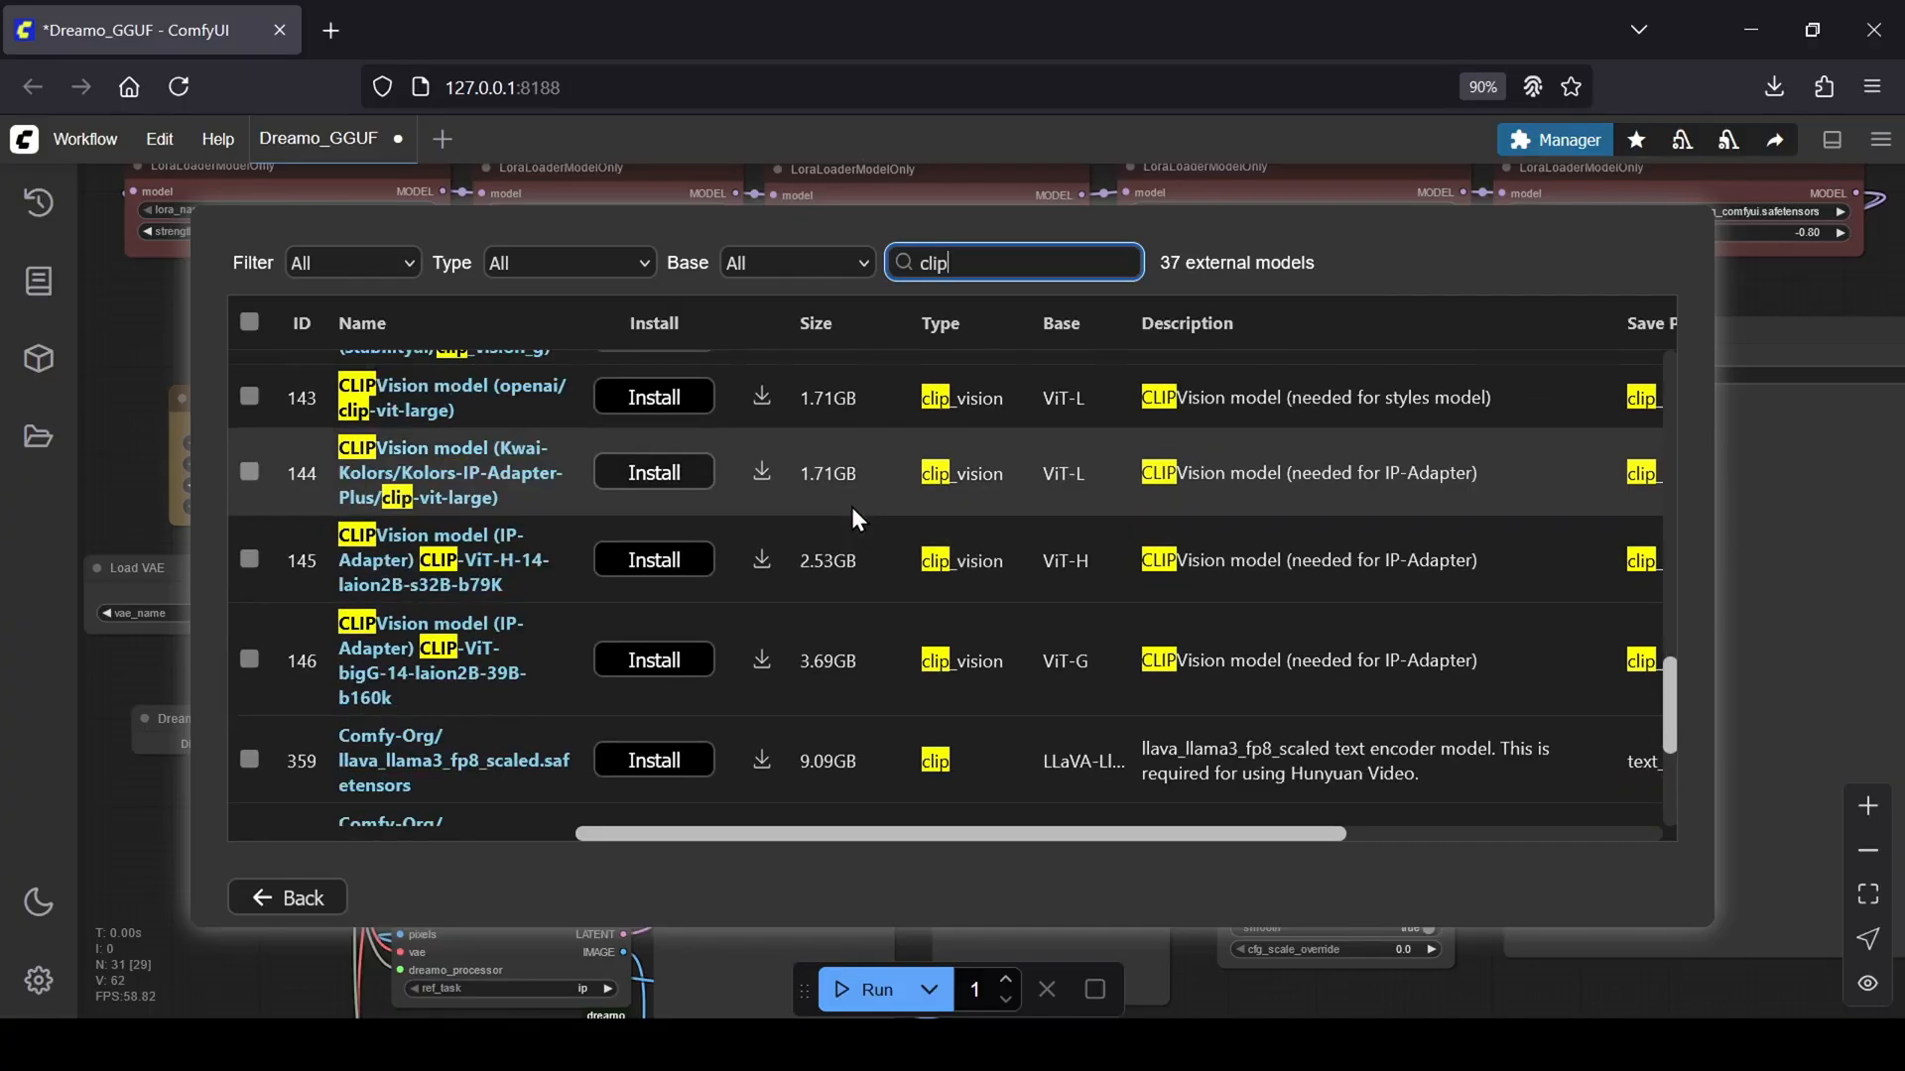
scroll(1546, 498, "down", 3)
left_click_drag(1668, 655, 1695, 385)
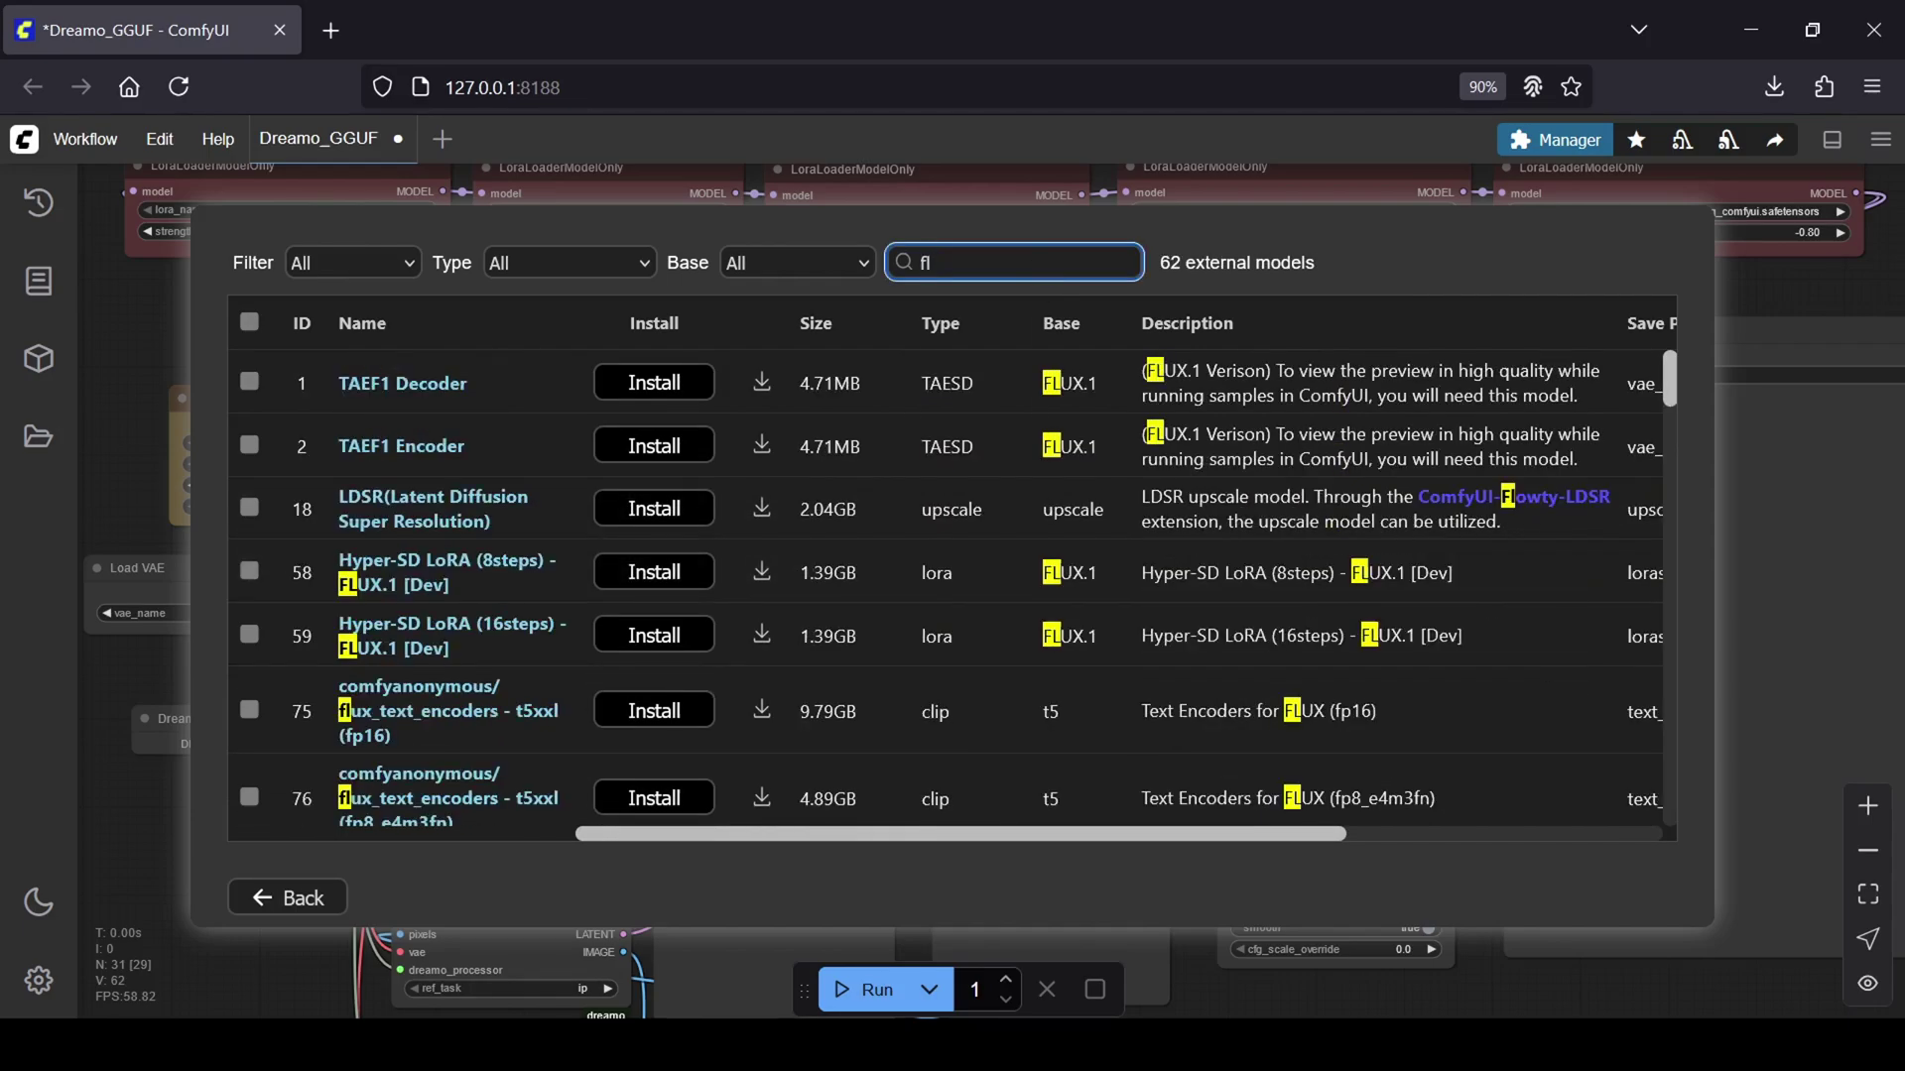
type("ux vae")
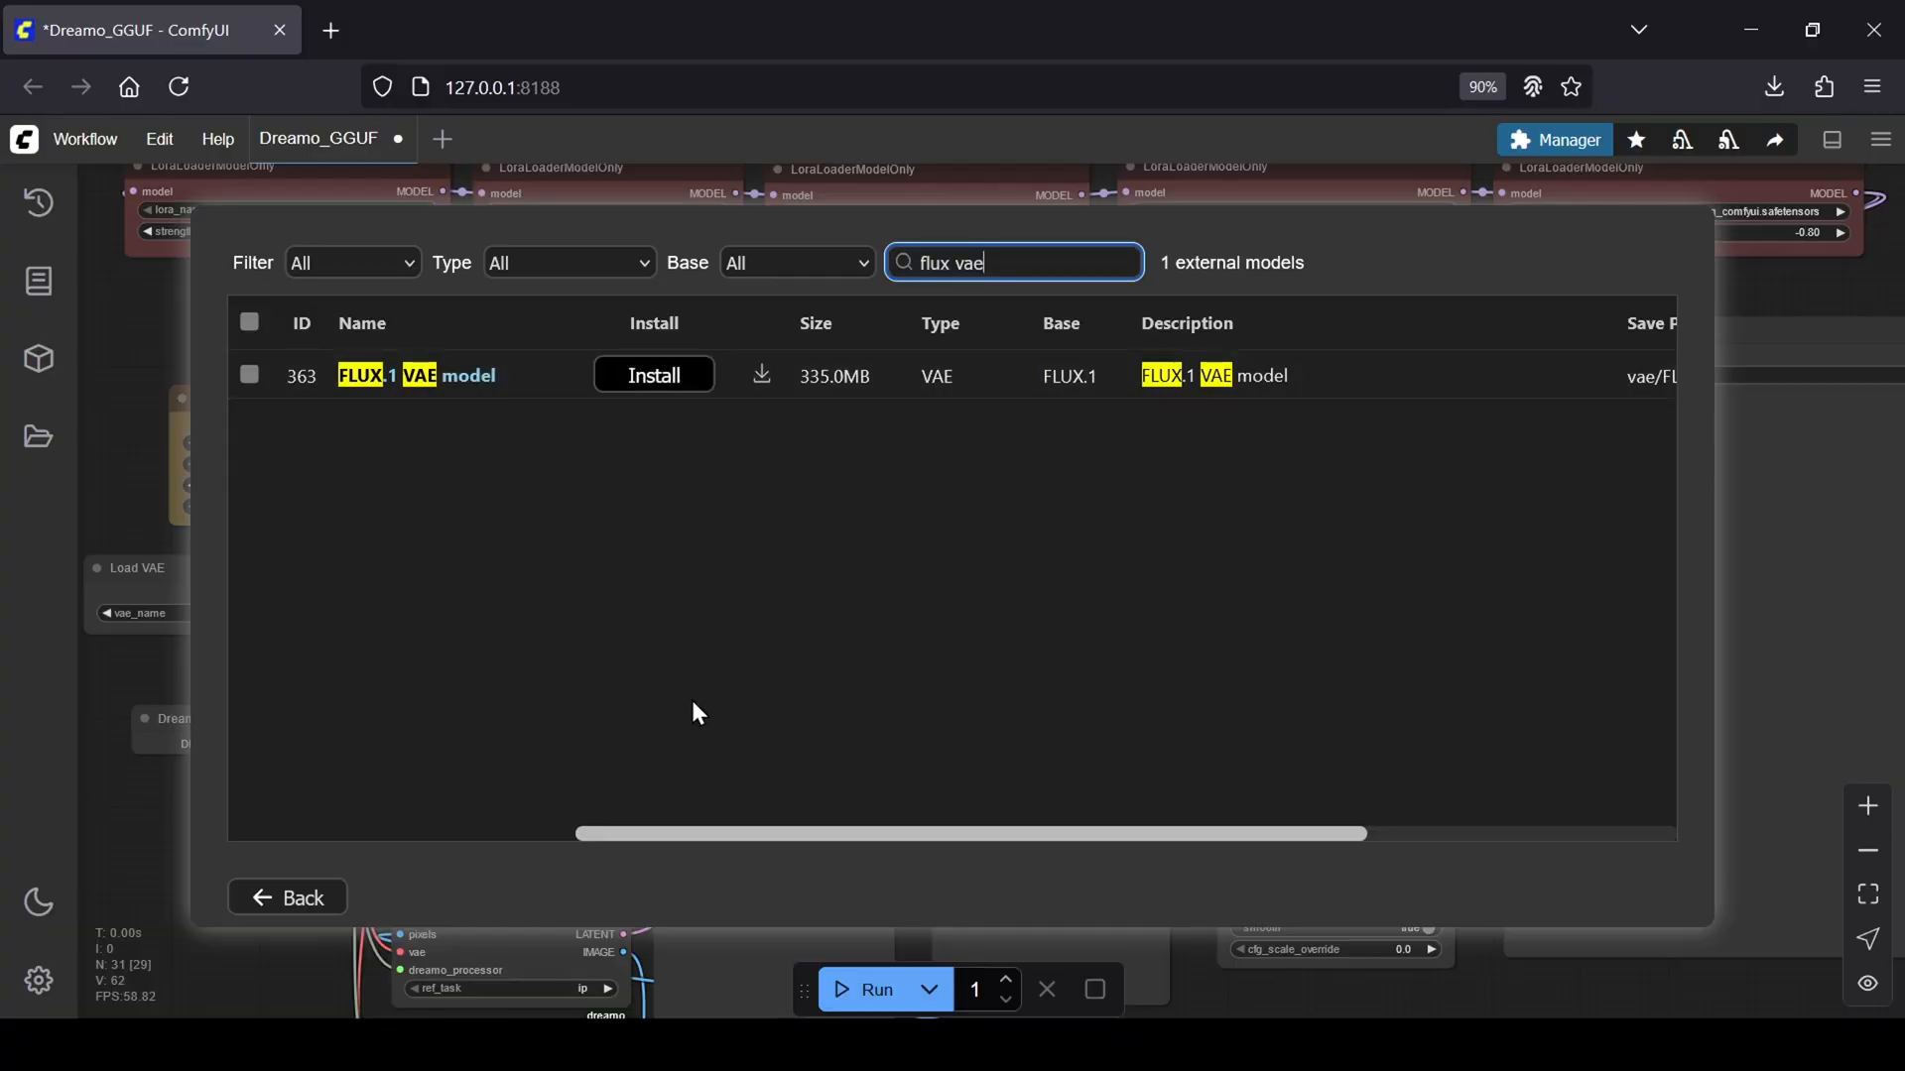
key("ctrl+a")
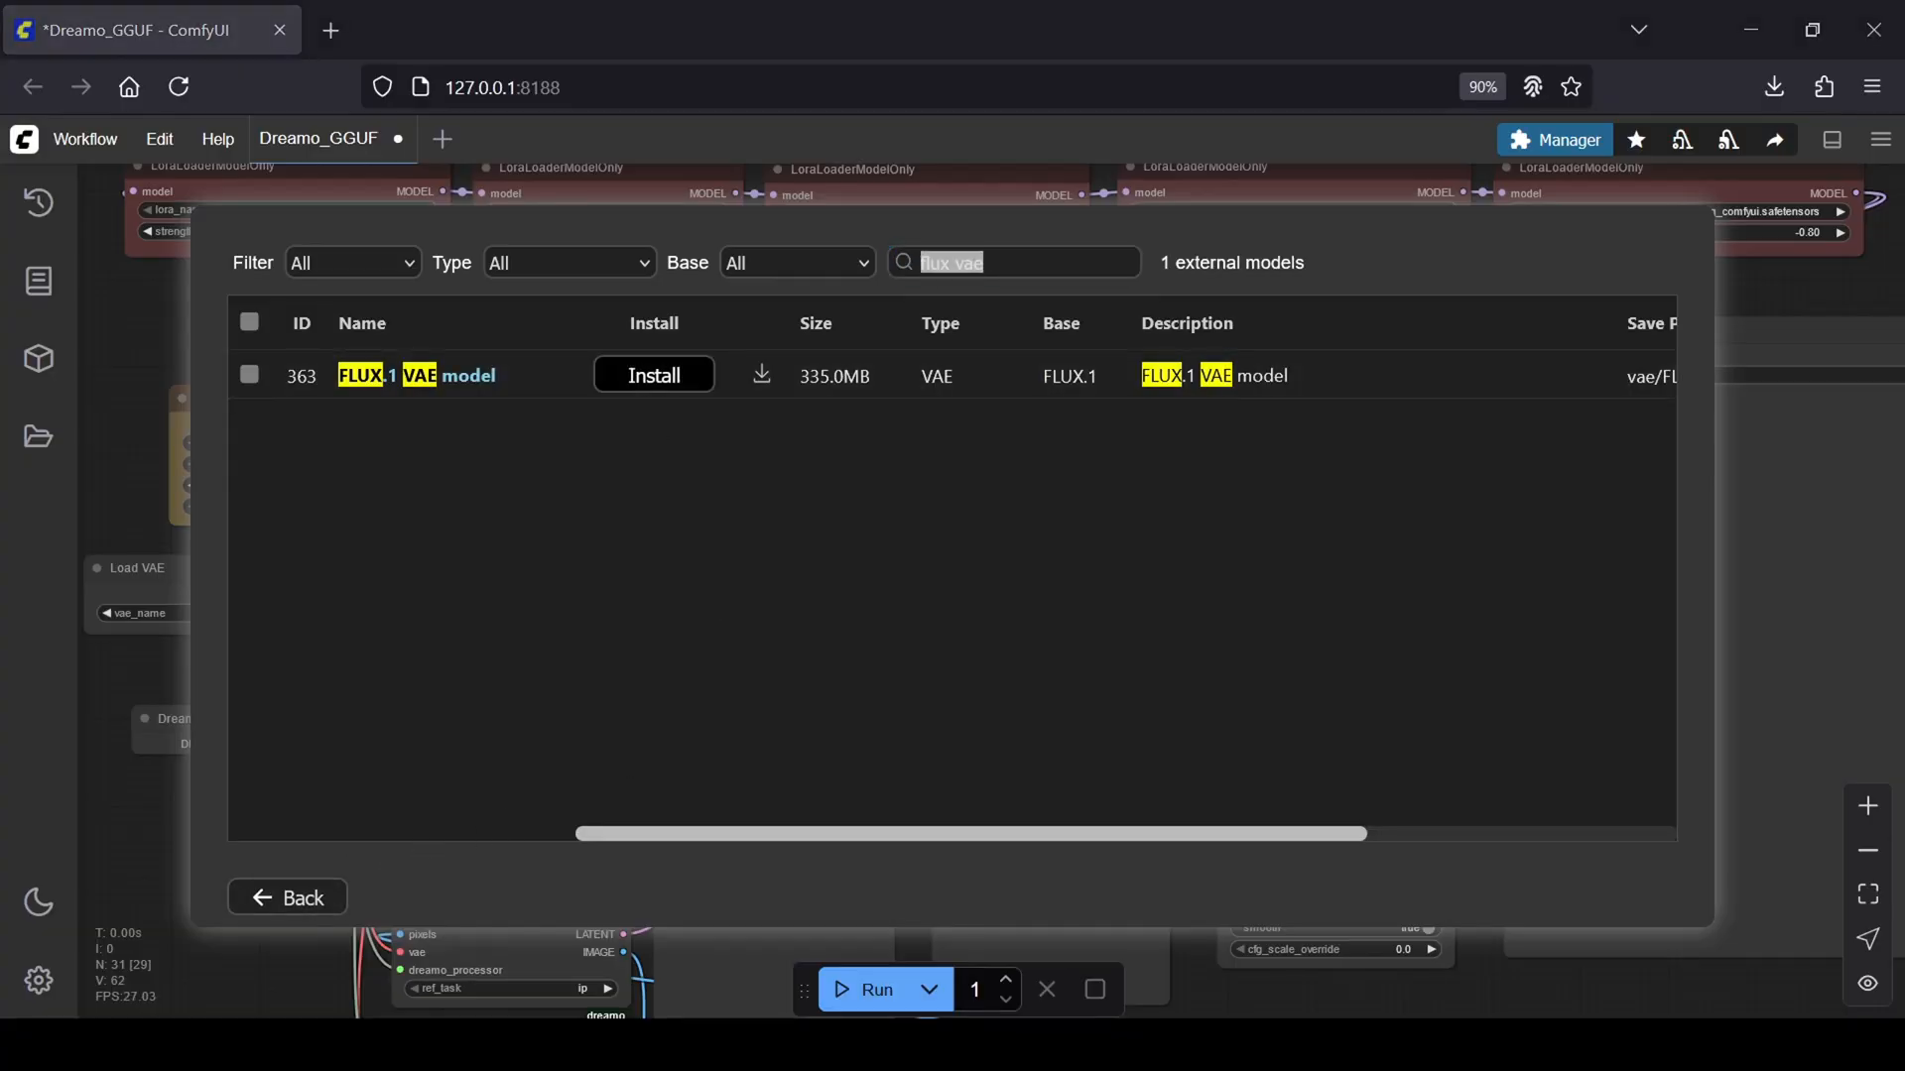
left_click(287, 899)
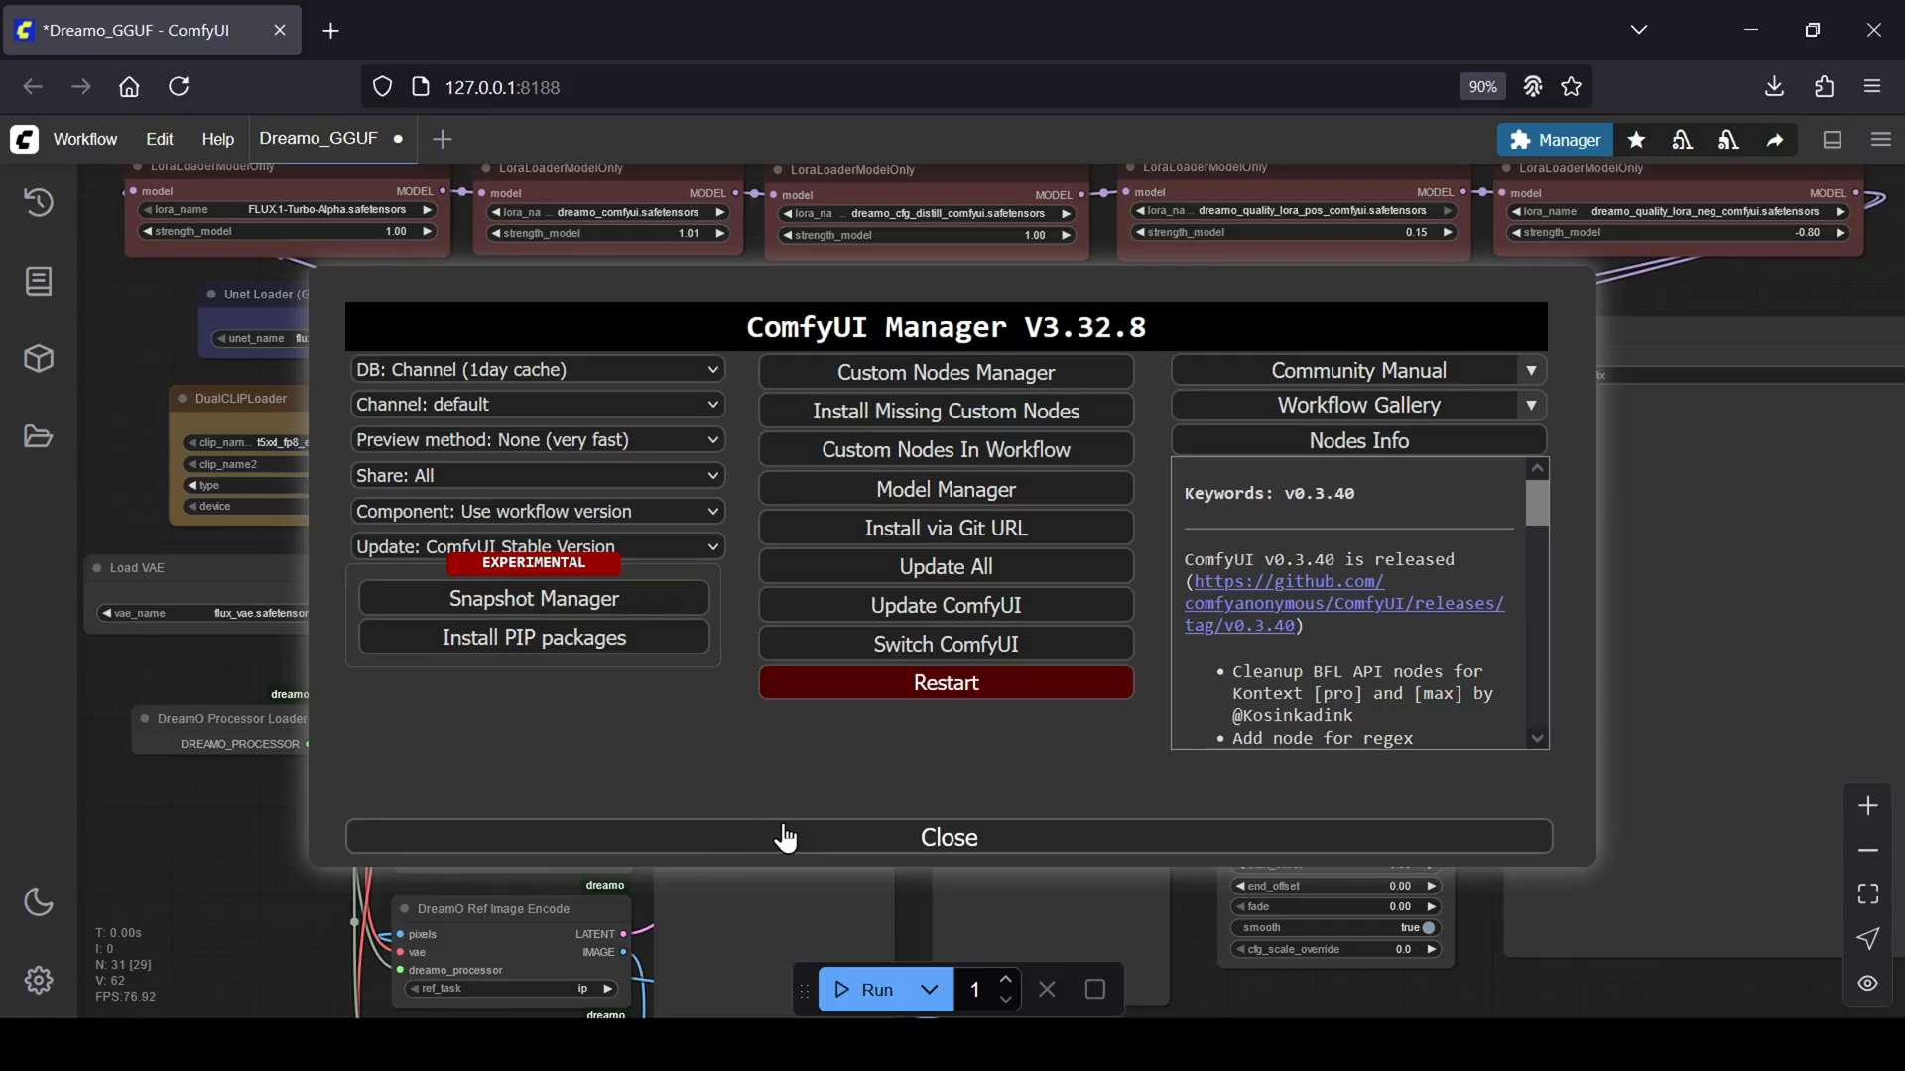
- Reload the ComfyUI page and select flux1-dev-Q4_0.gguf as the unet model
left_click(856, 837)
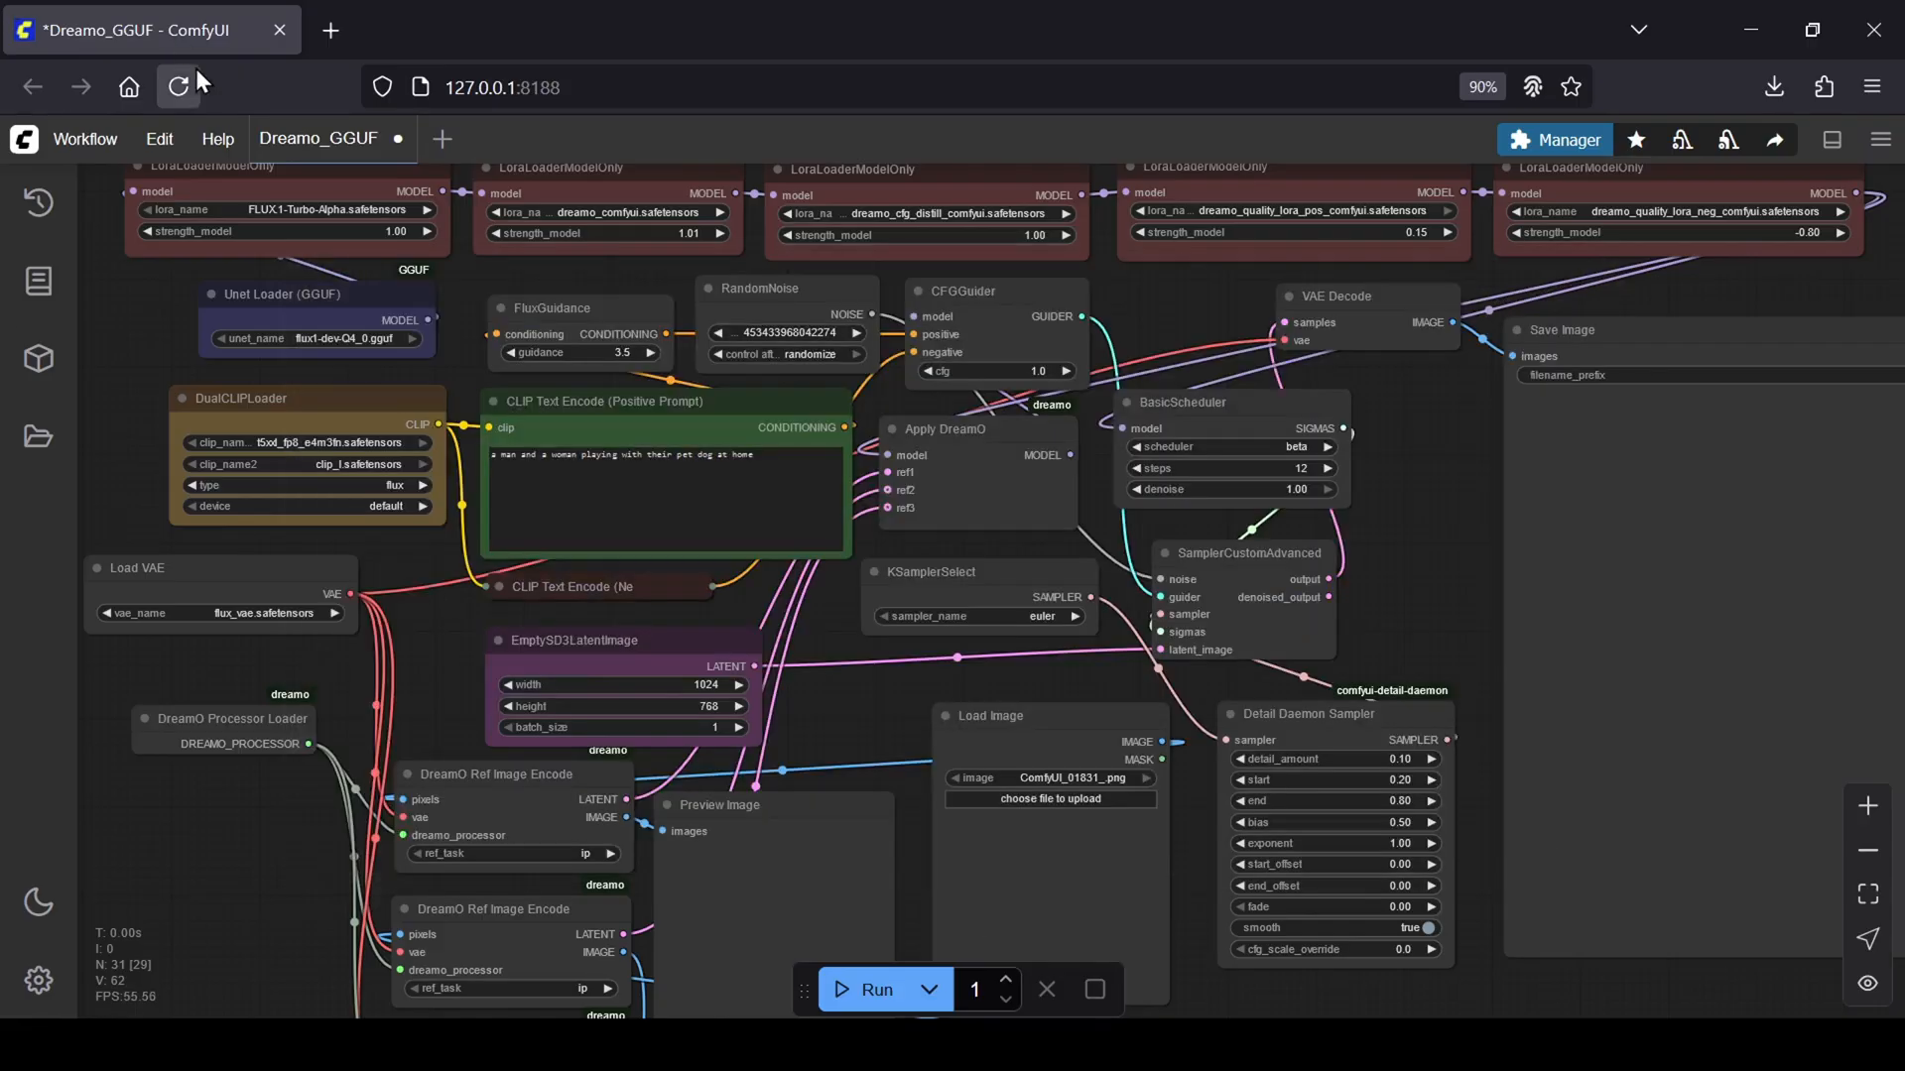
left_click(178, 87)
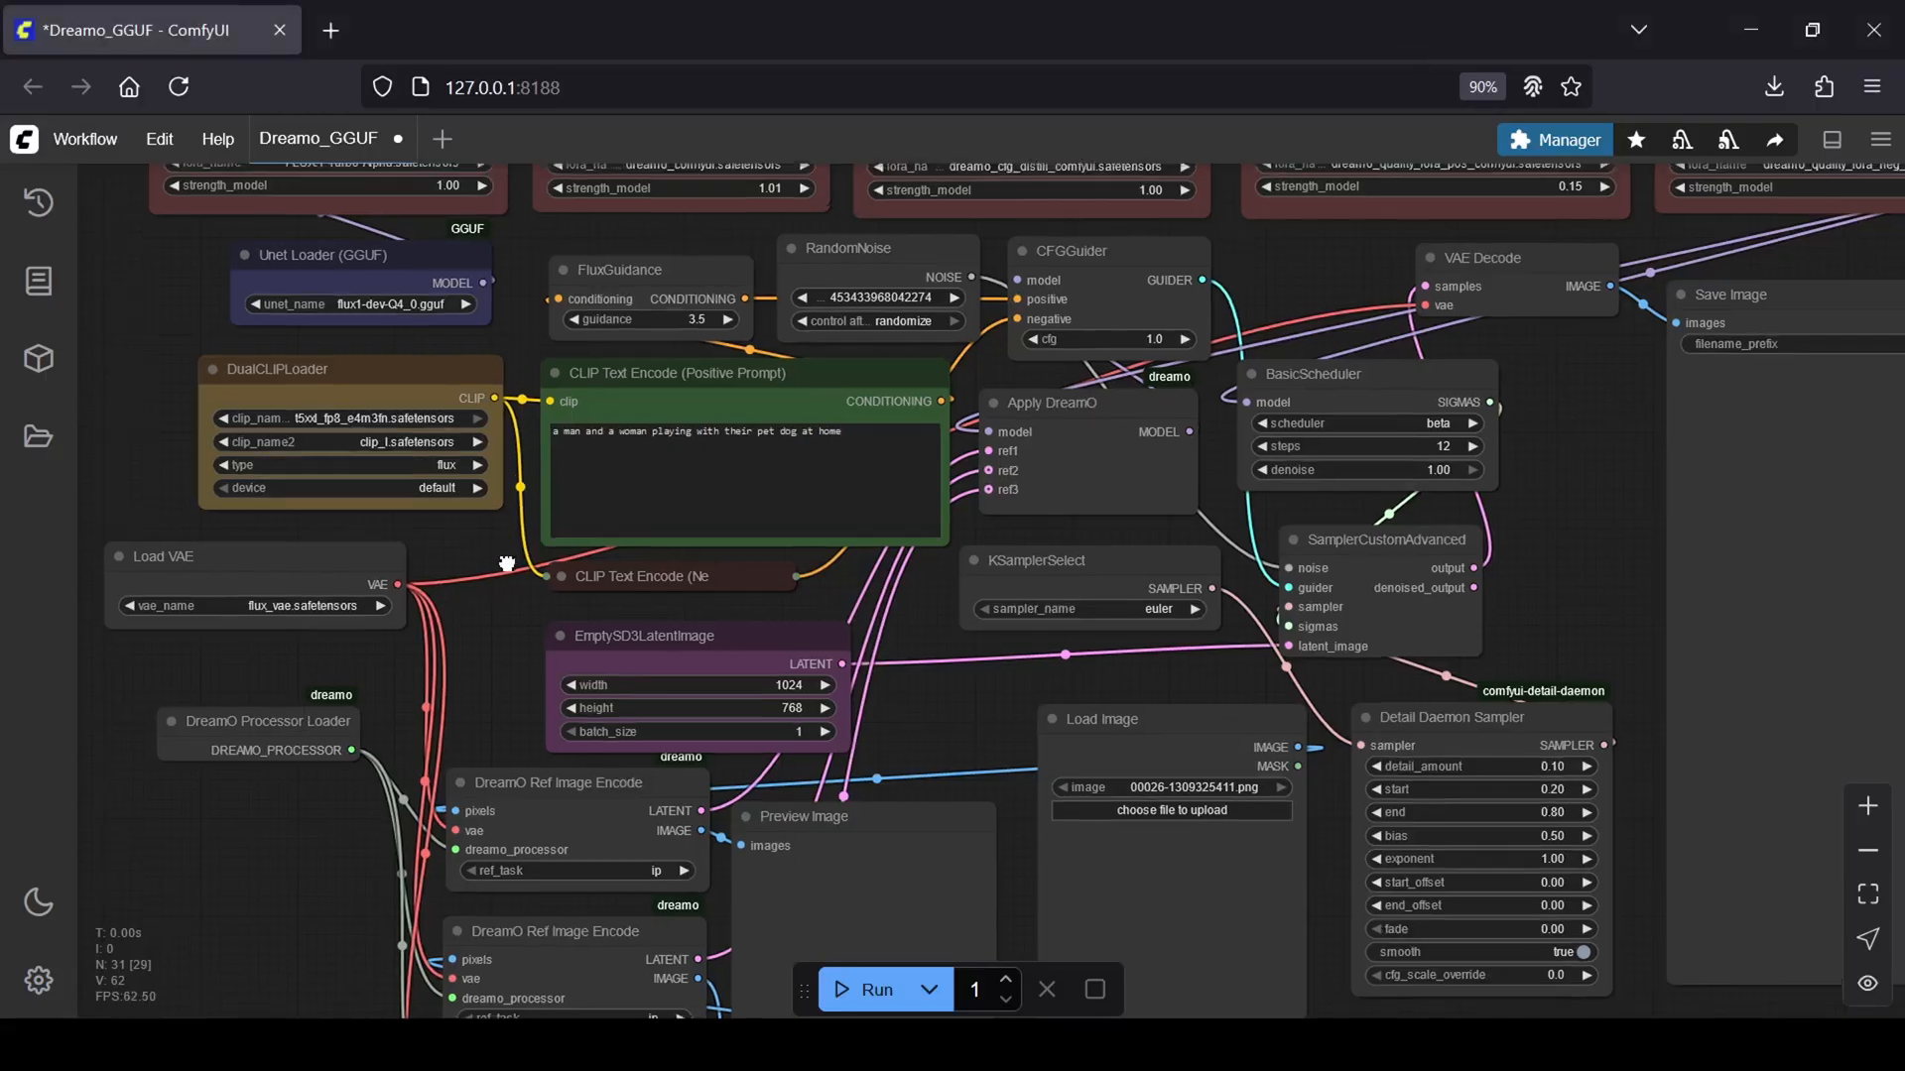
scroll(511, 539, "up", 3)
left_click(384, 297)
left_click(419, 406)
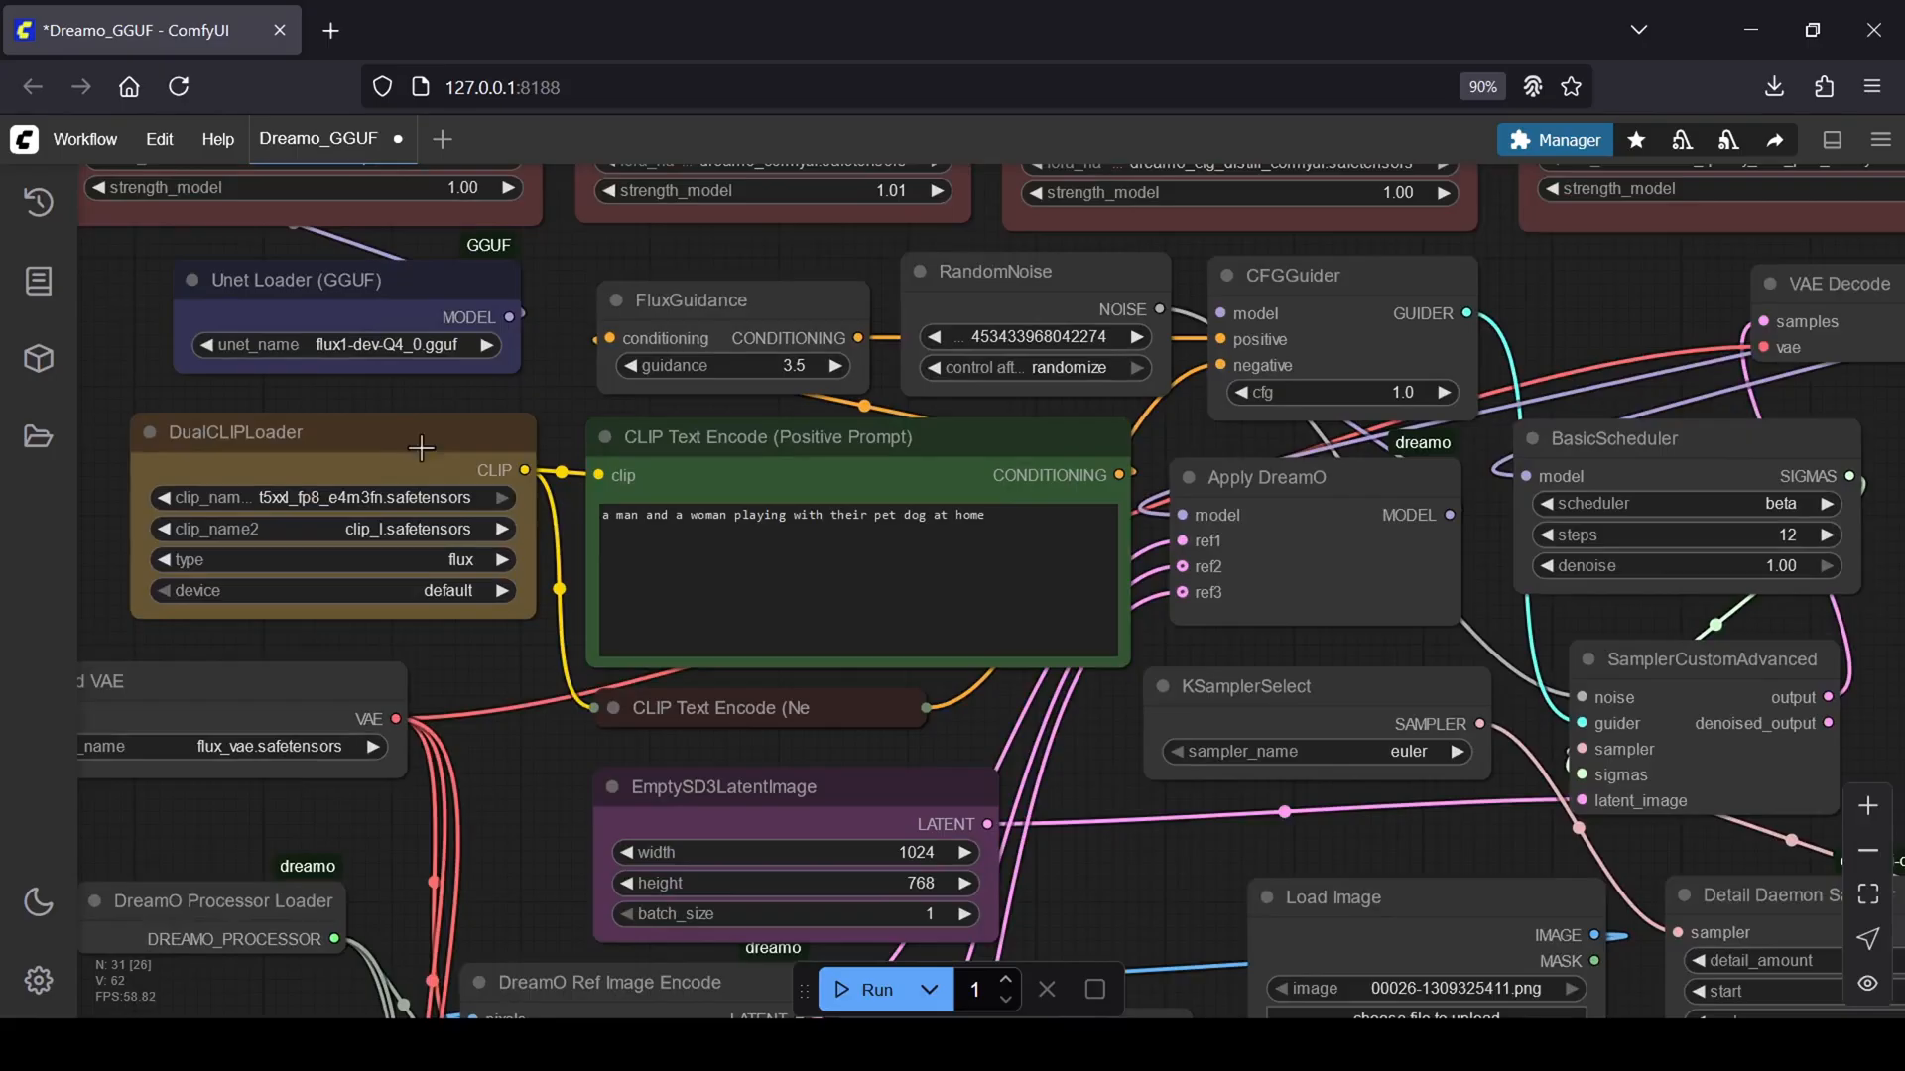
- Set DualCLIPLoader to t5xxl_fp8_e4m3fn and clip_l, then move to the reference image nodes
left_click(431, 497)
left_click(501, 779)
left_click(432, 529)
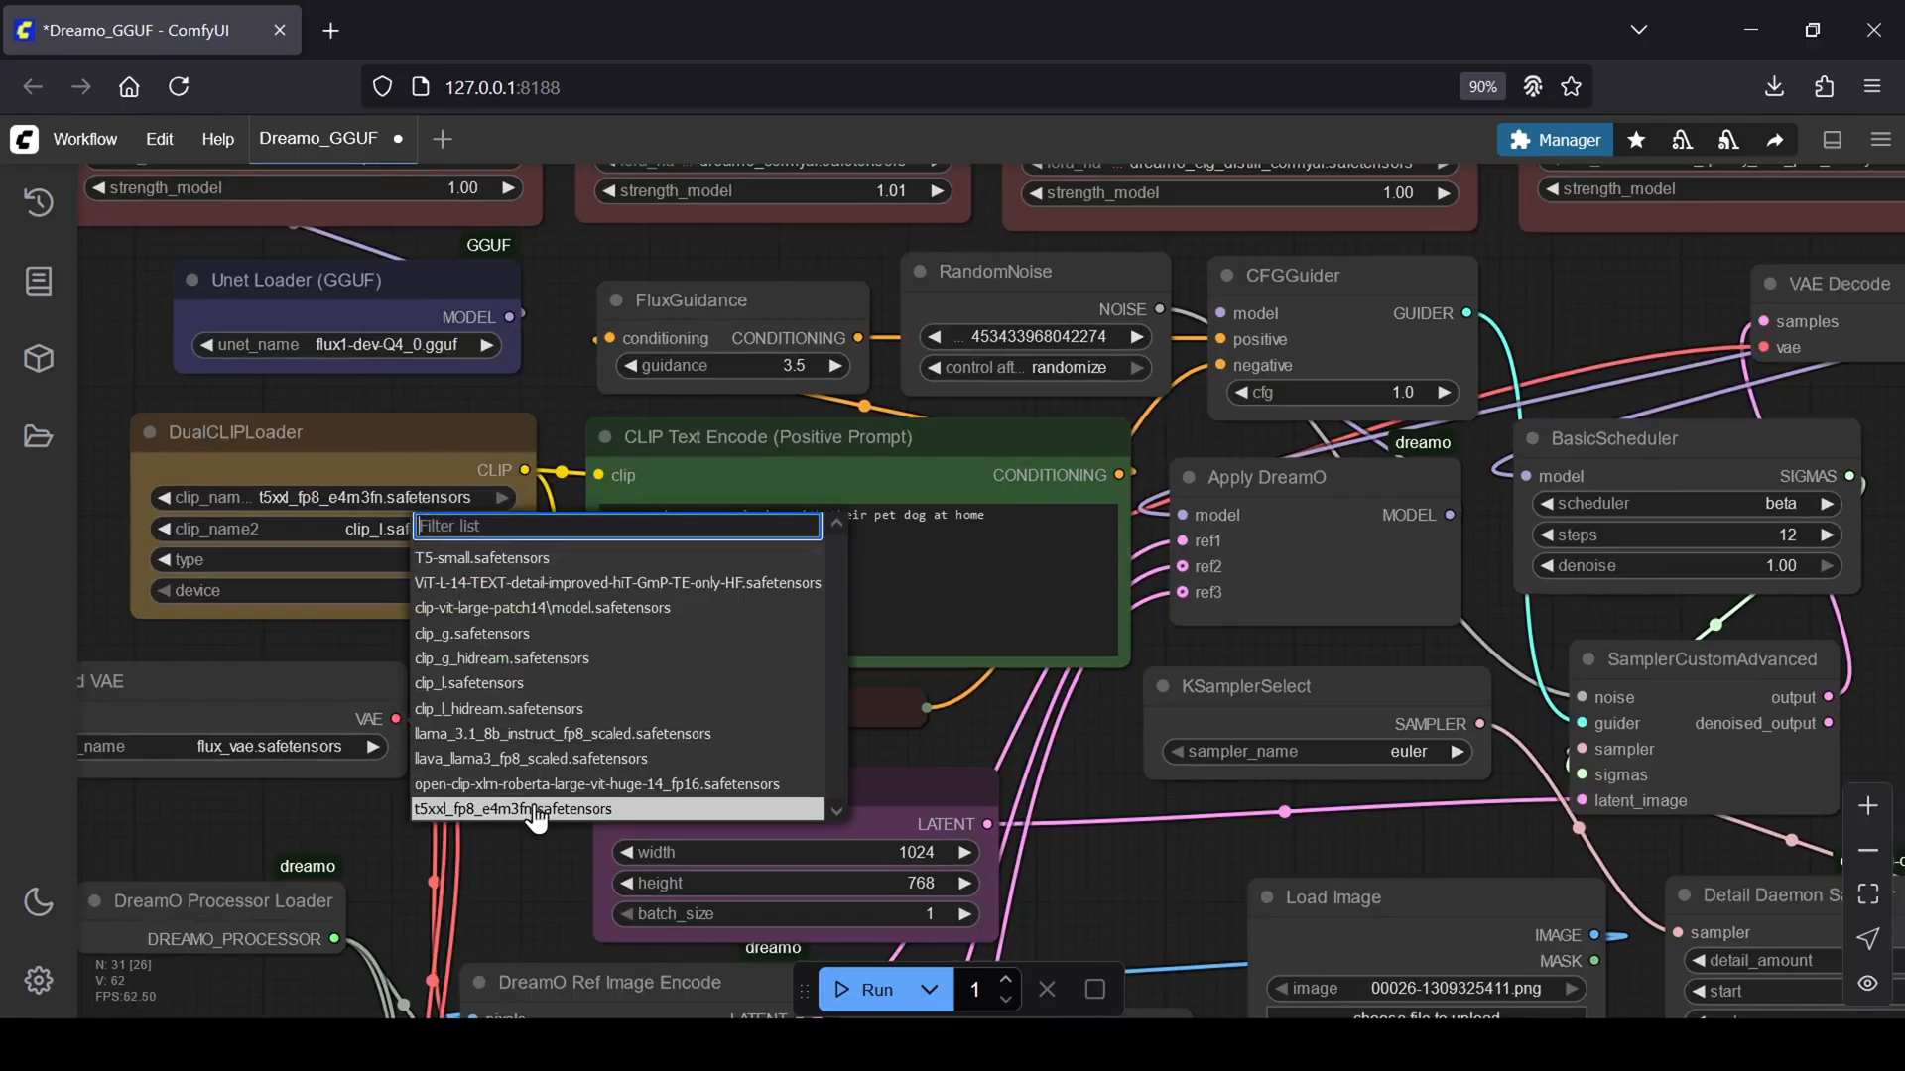
left_click(517, 853)
scroll(534, 888, "up", 3)
scroll(371, 647, "down", 2)
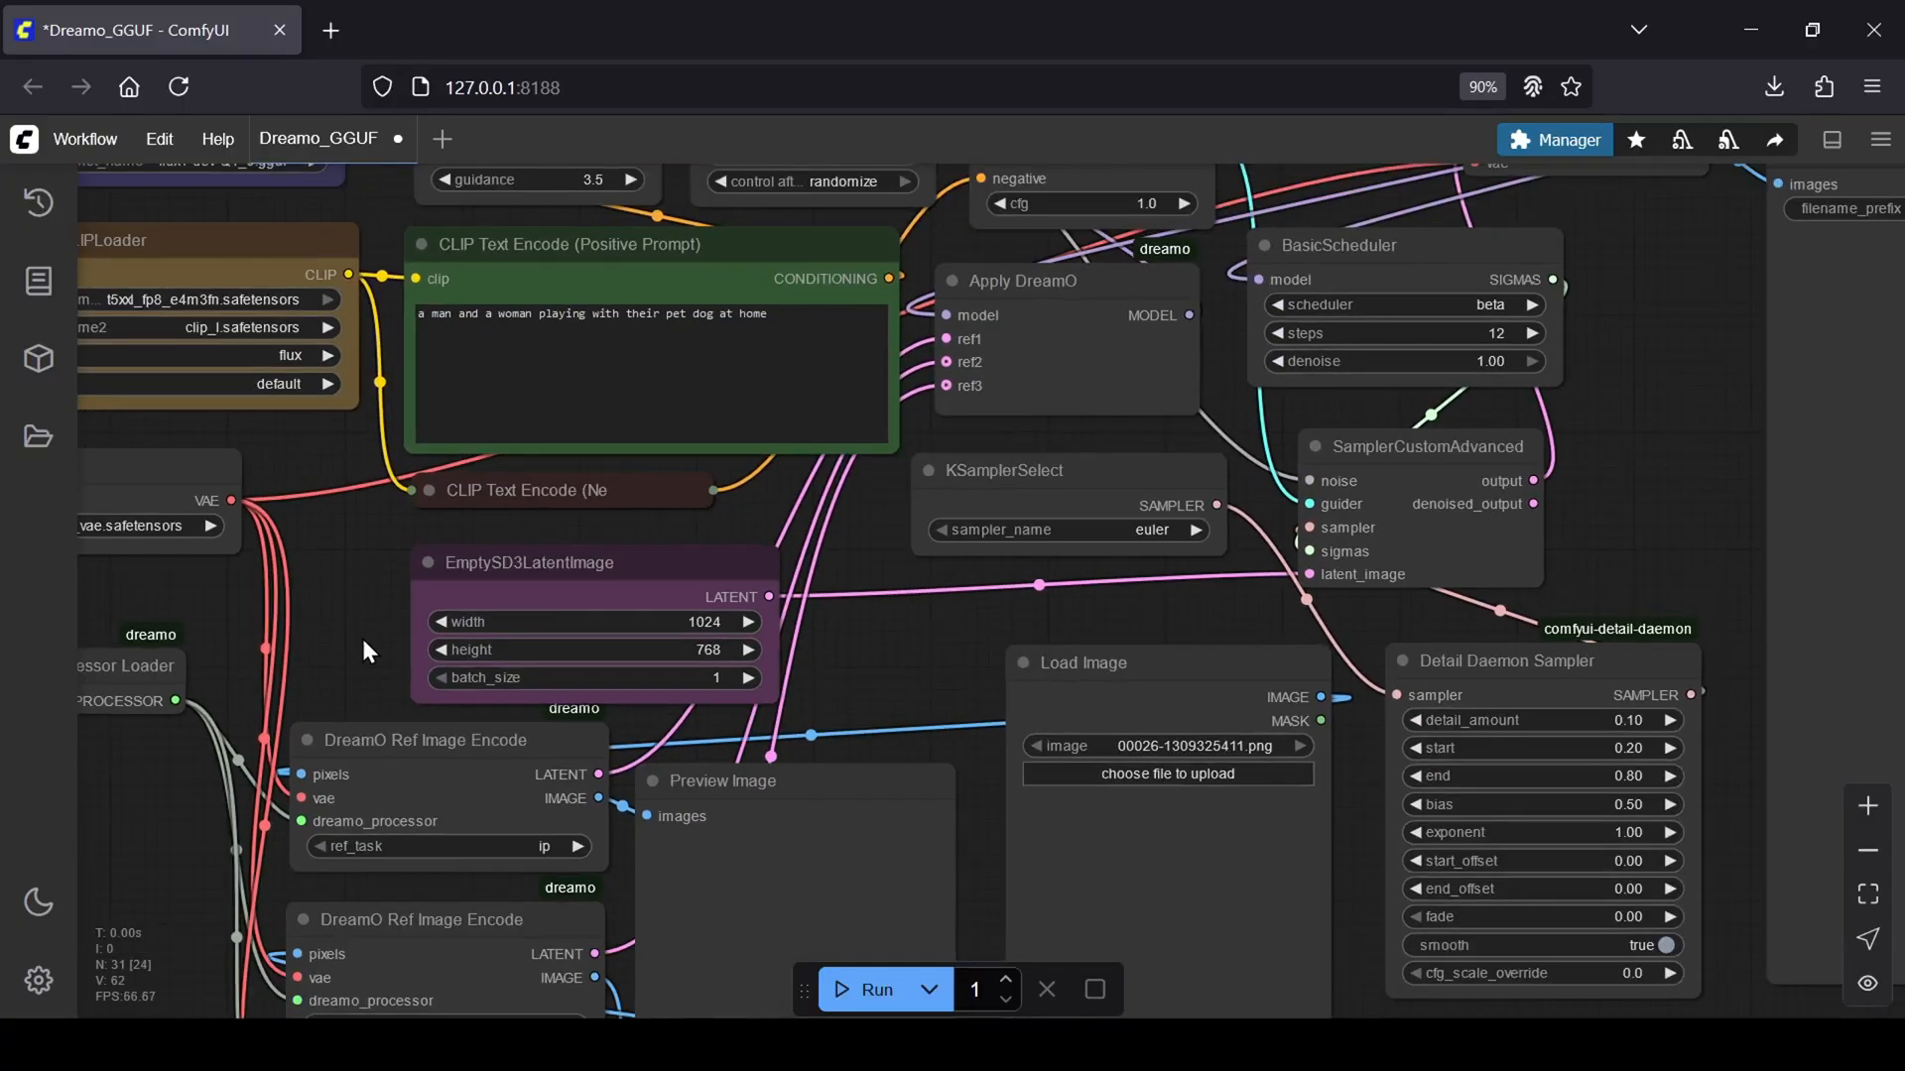
mouse_move(574, 671)
left_mouse_down()
mouse_move(408, 668)
mouse_move(447, 993)
left_mouse_up()
scroll(1771, 835, "down", 2)
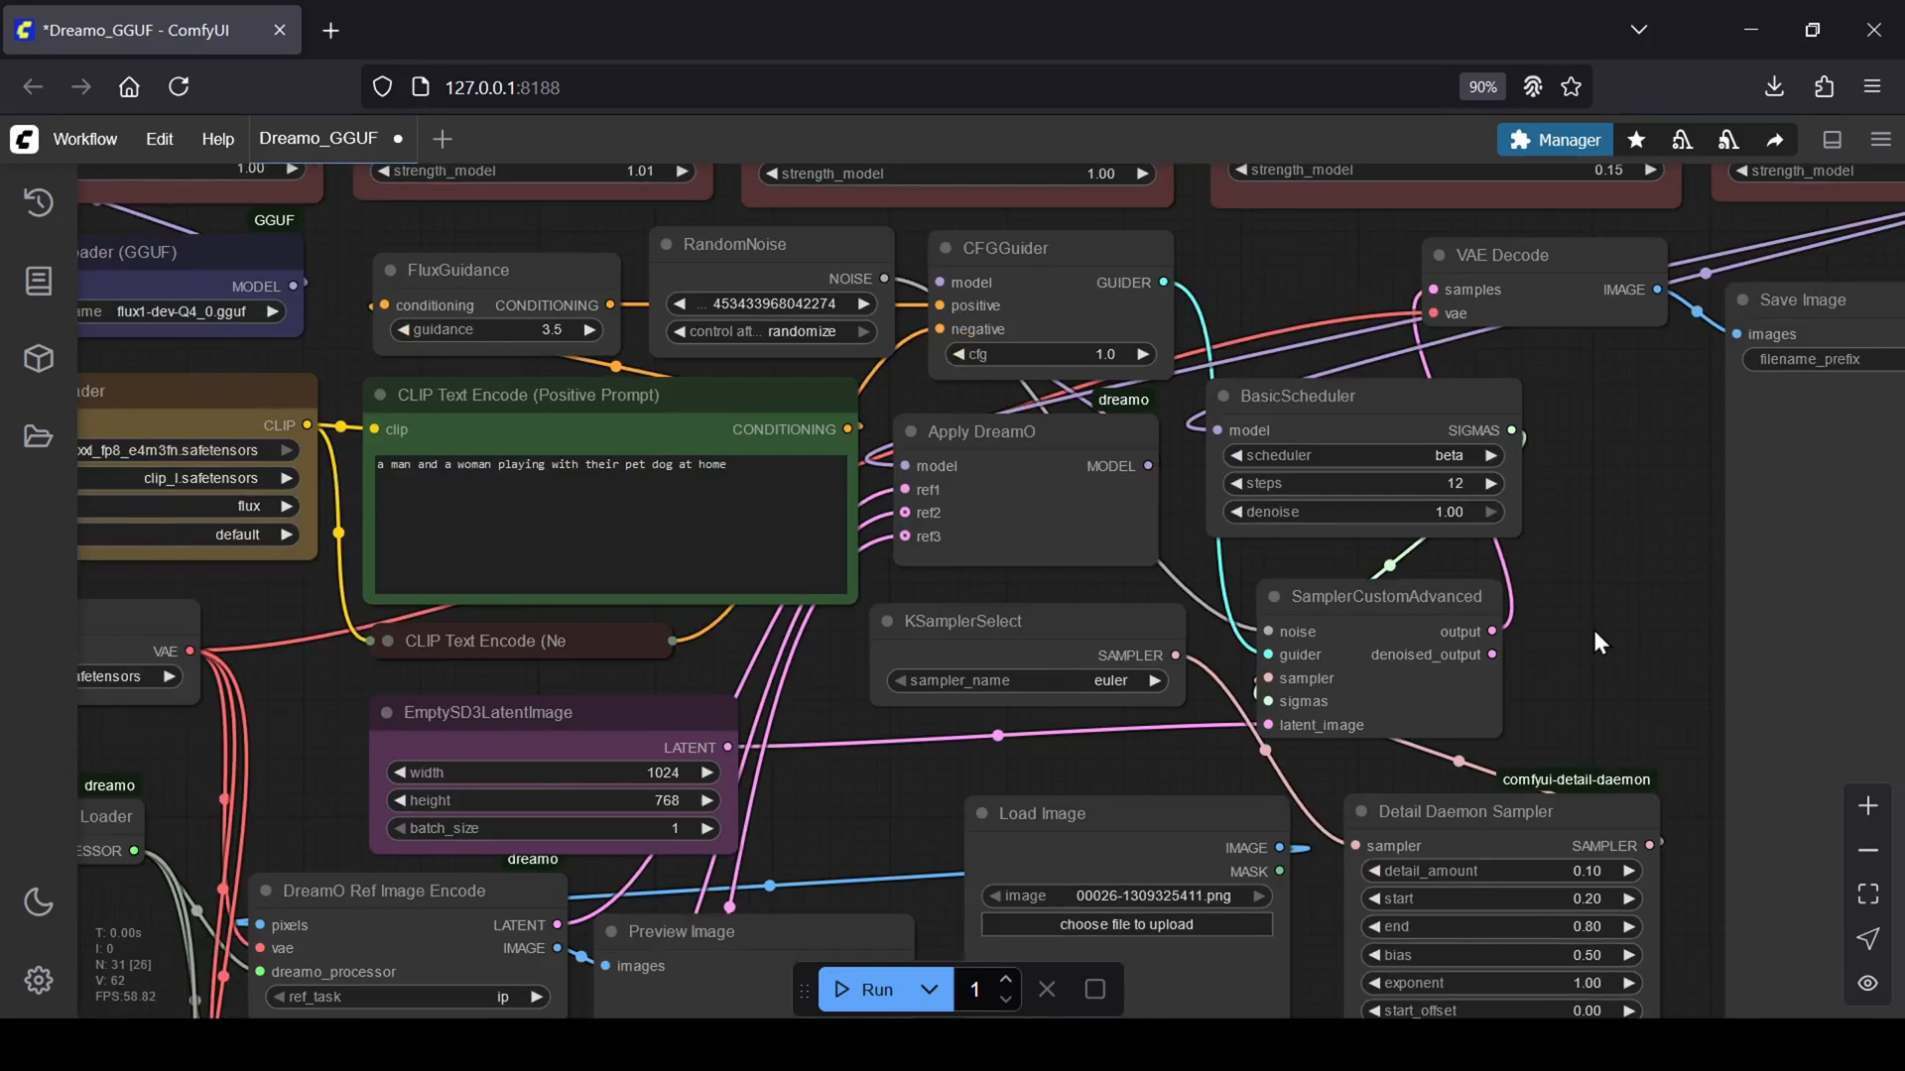
mouse_move(1592, 627)
left_mouse_down()
mouse_move(1539, 552)
mouse_move(1027, 90)
left_mouse_up()
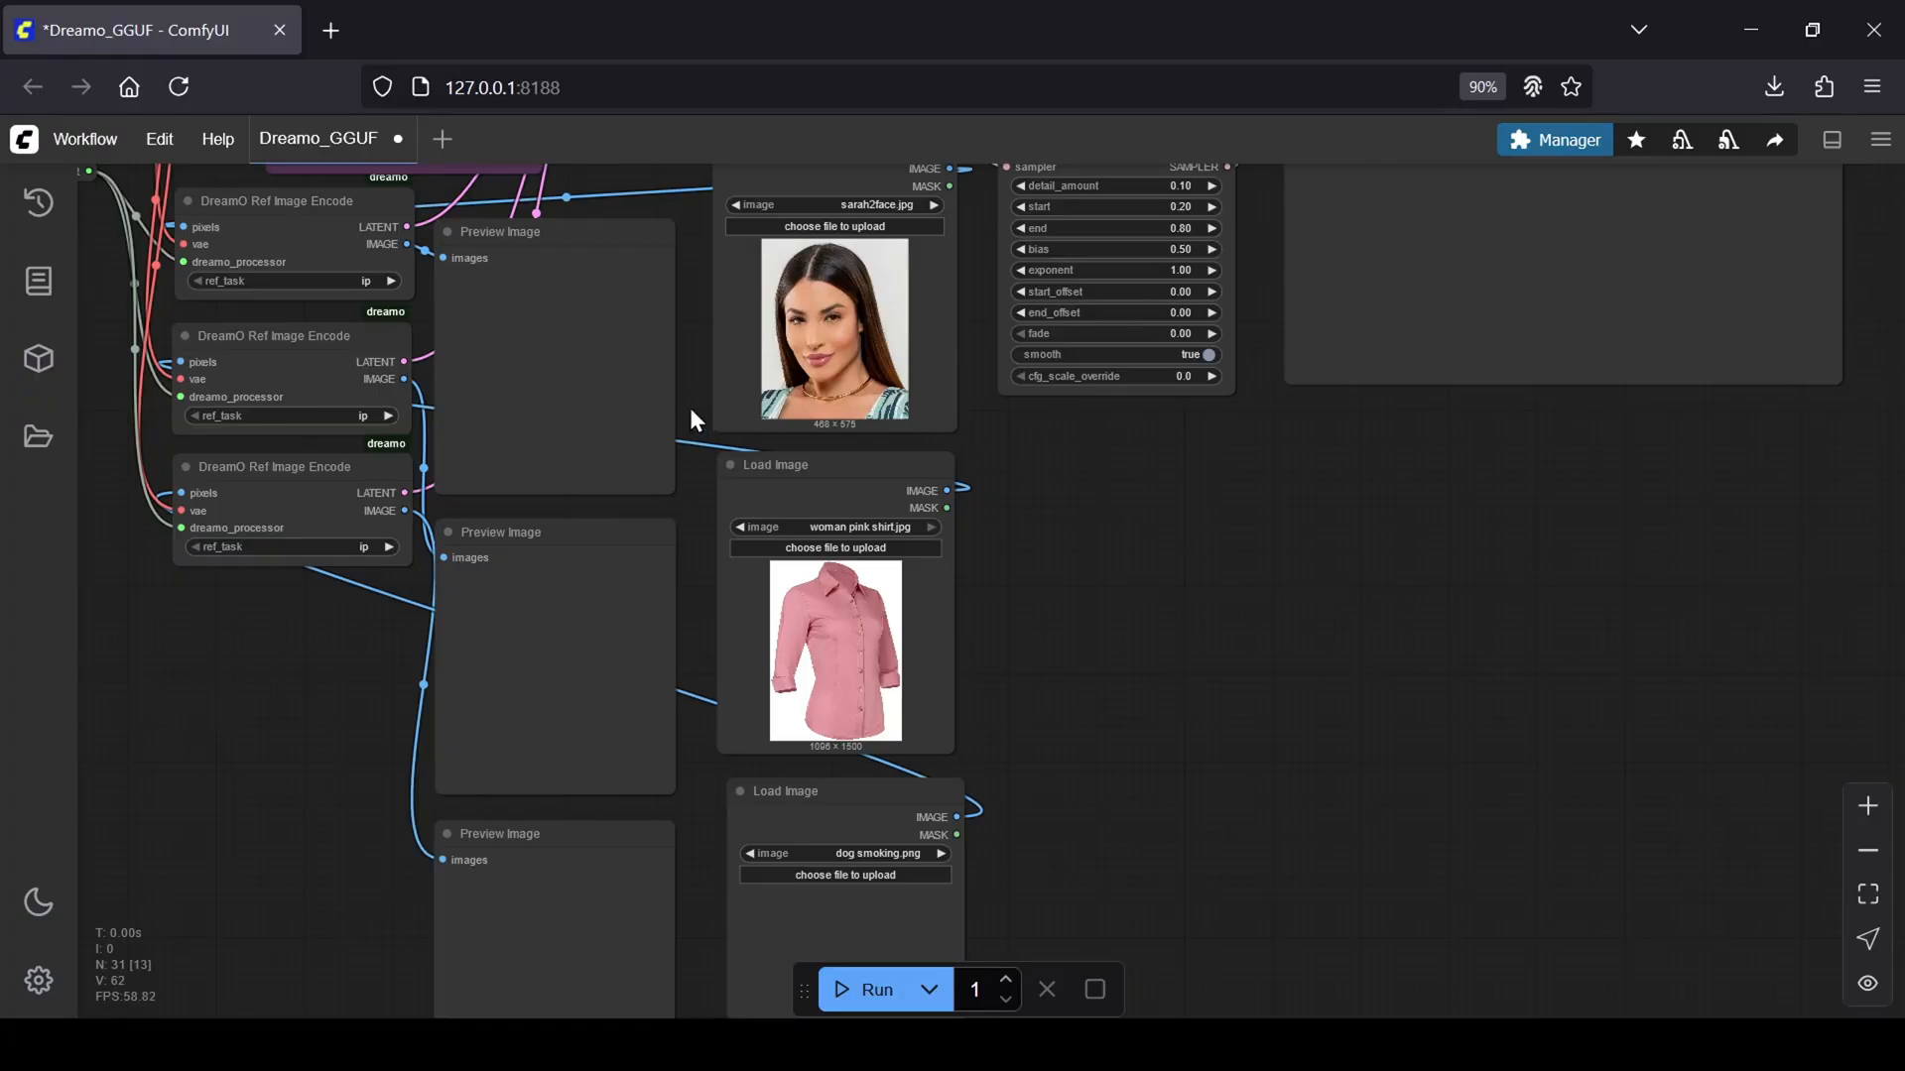
- Replace the positive prompt text with 'a woman wearing a pink shirt'
left_click_drag(683, 371, 815, 805)
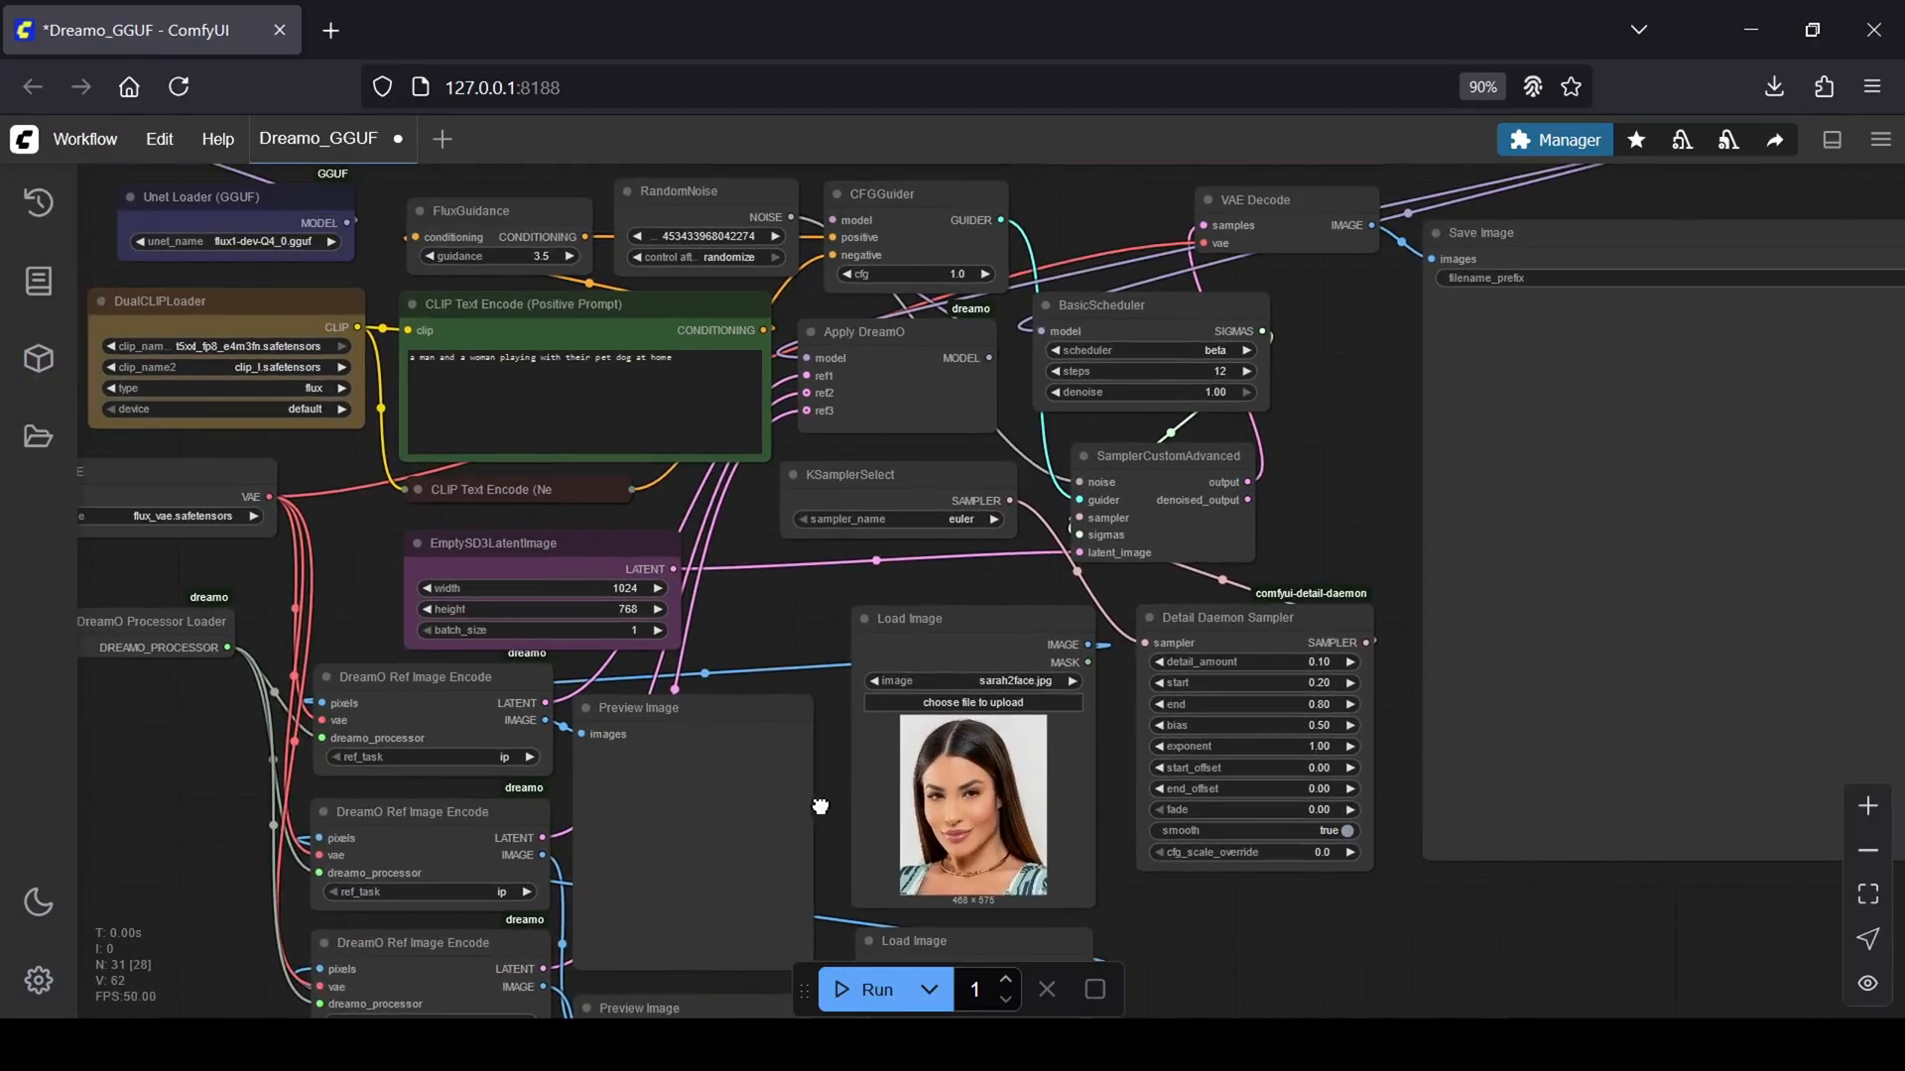
scroll(538, 397, "up", 4)
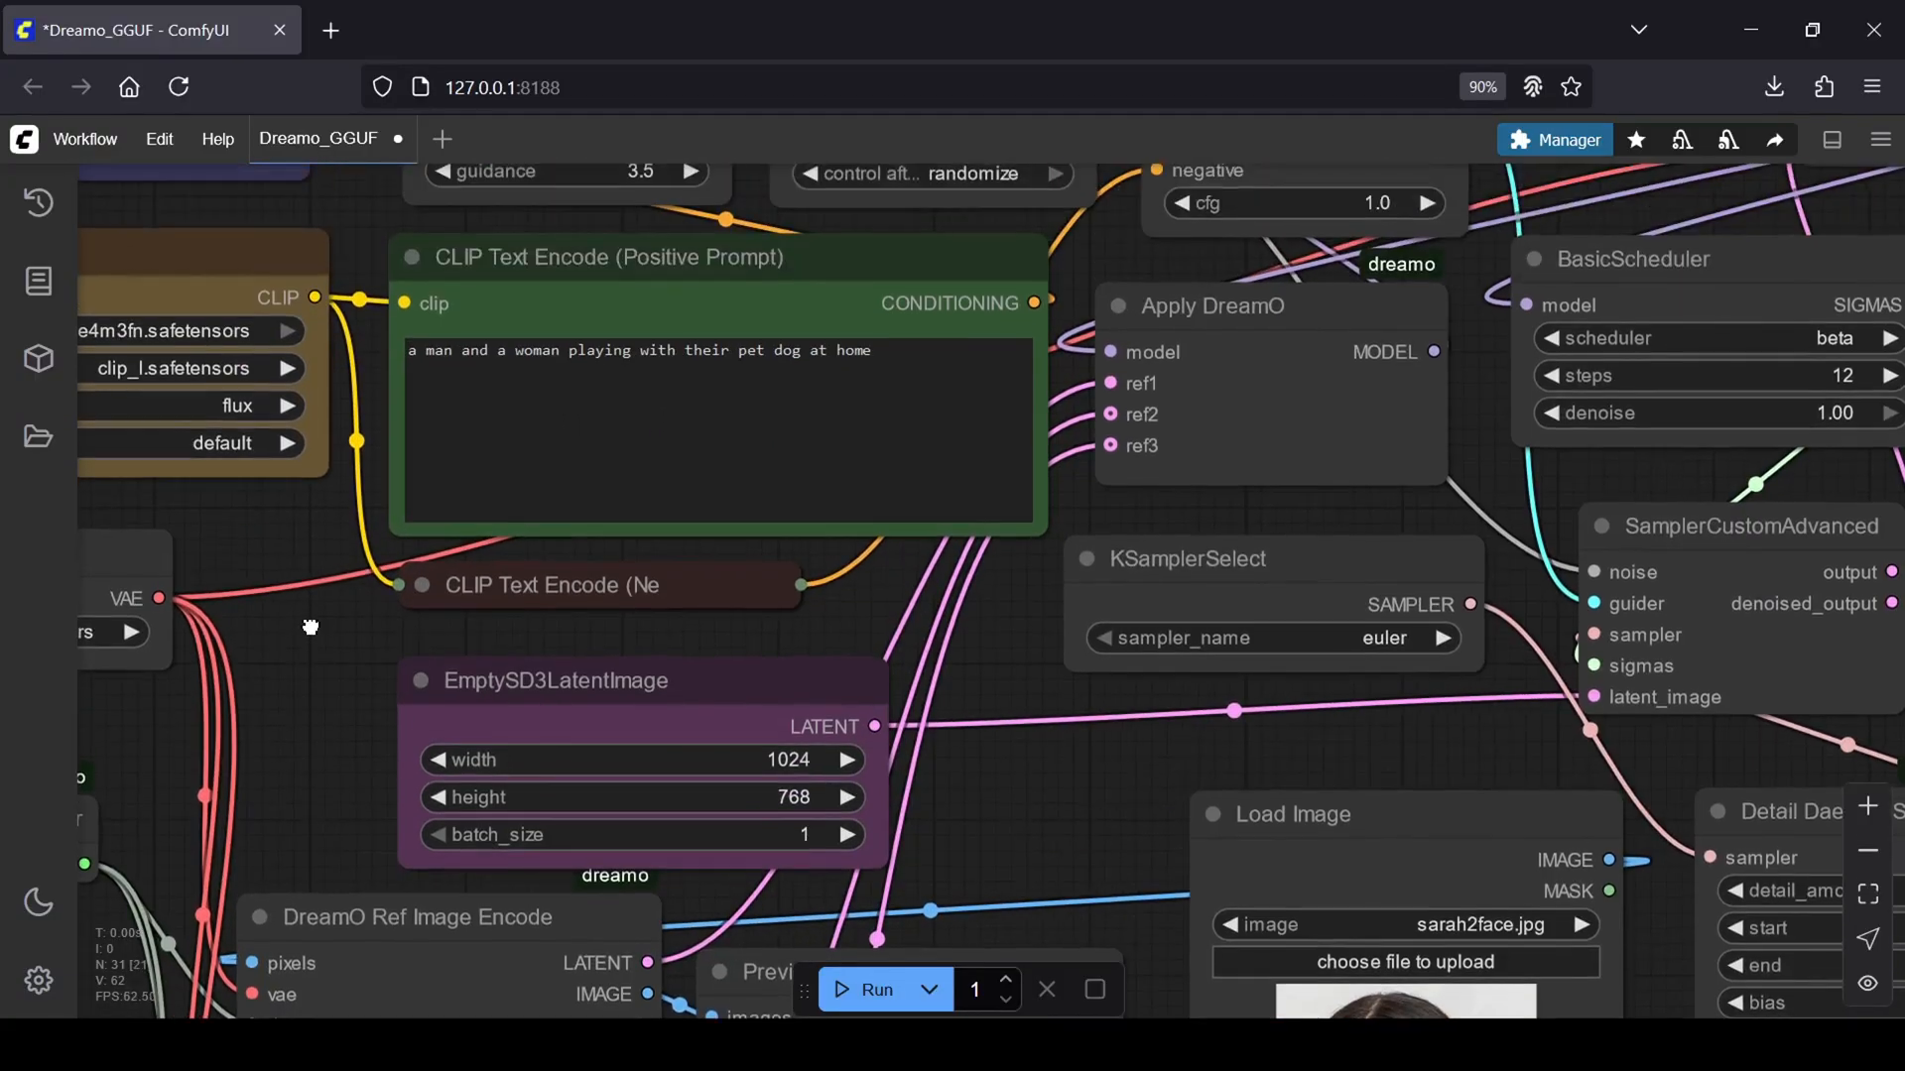
left_click_drag(496, 351, 408, 352)
key("BackSpace")
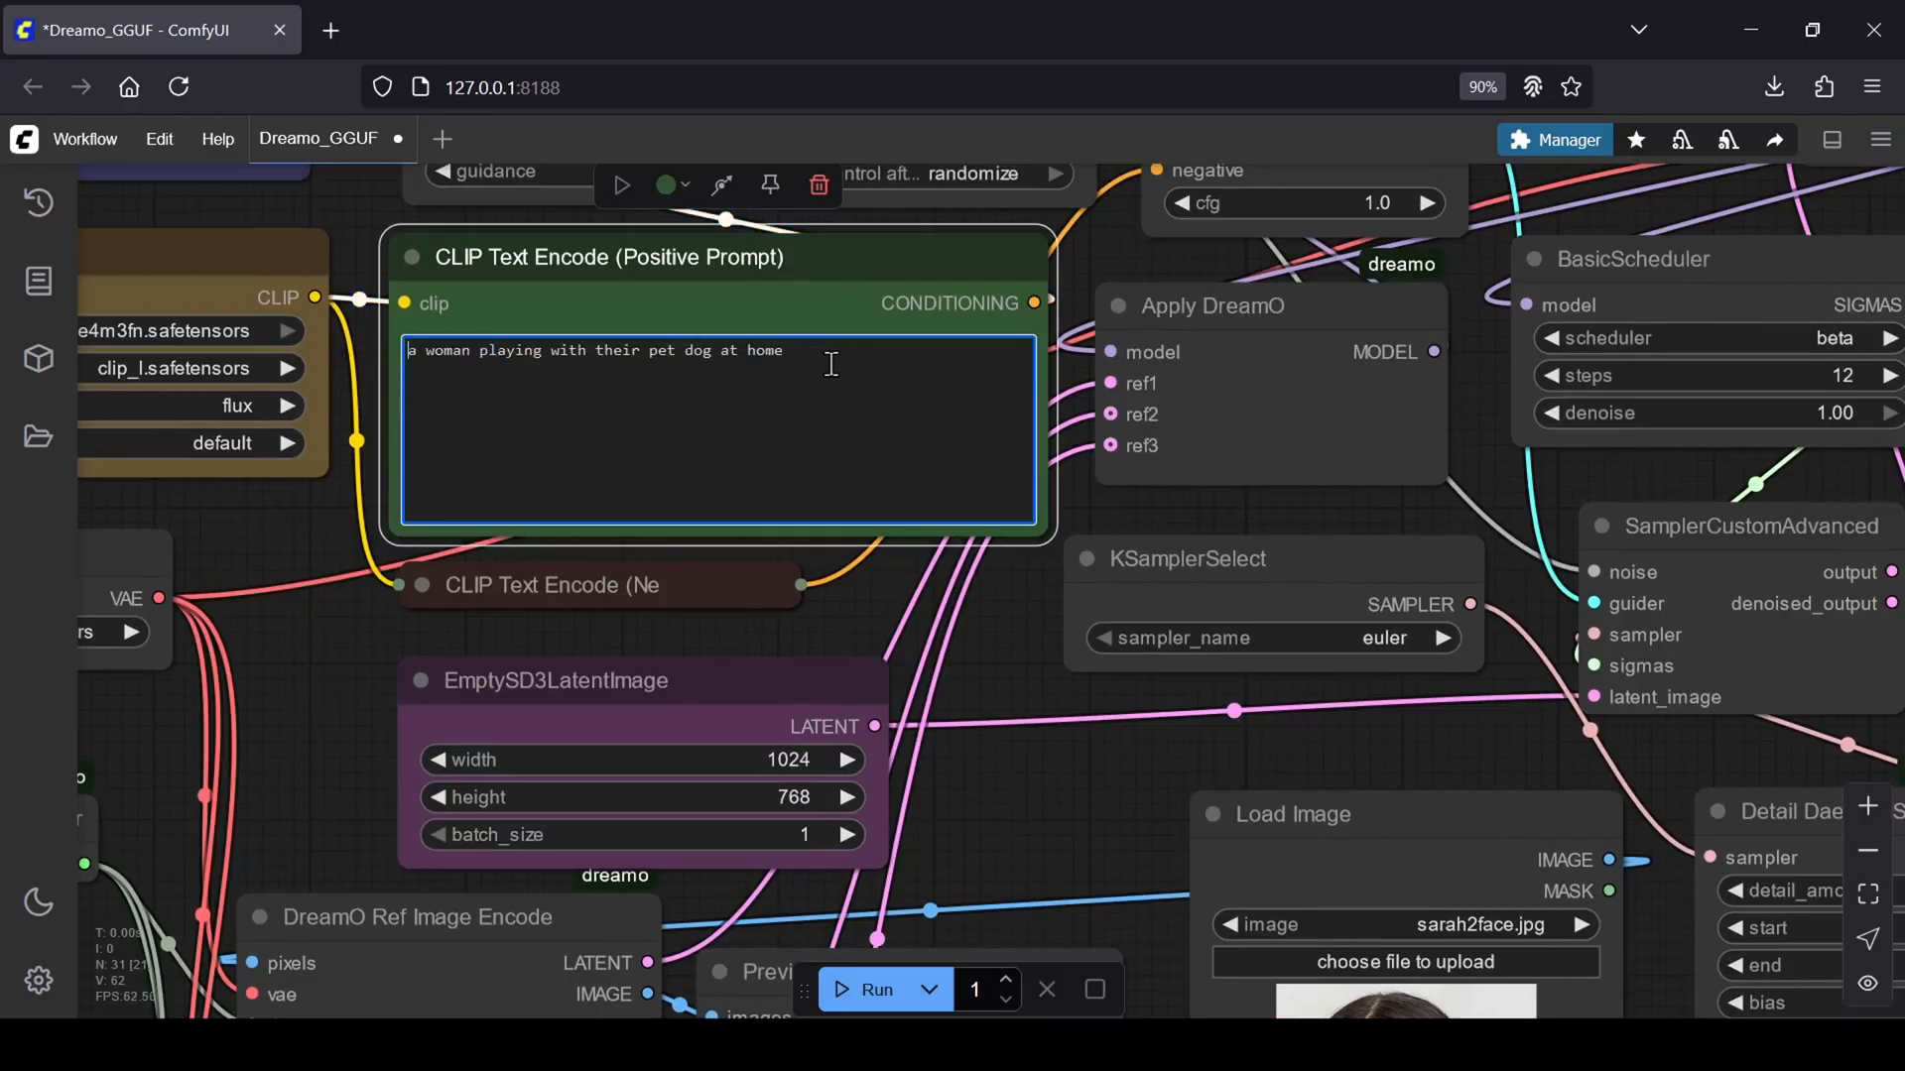
left_click_drag(830, 357, 479, 349)
type("wearing")
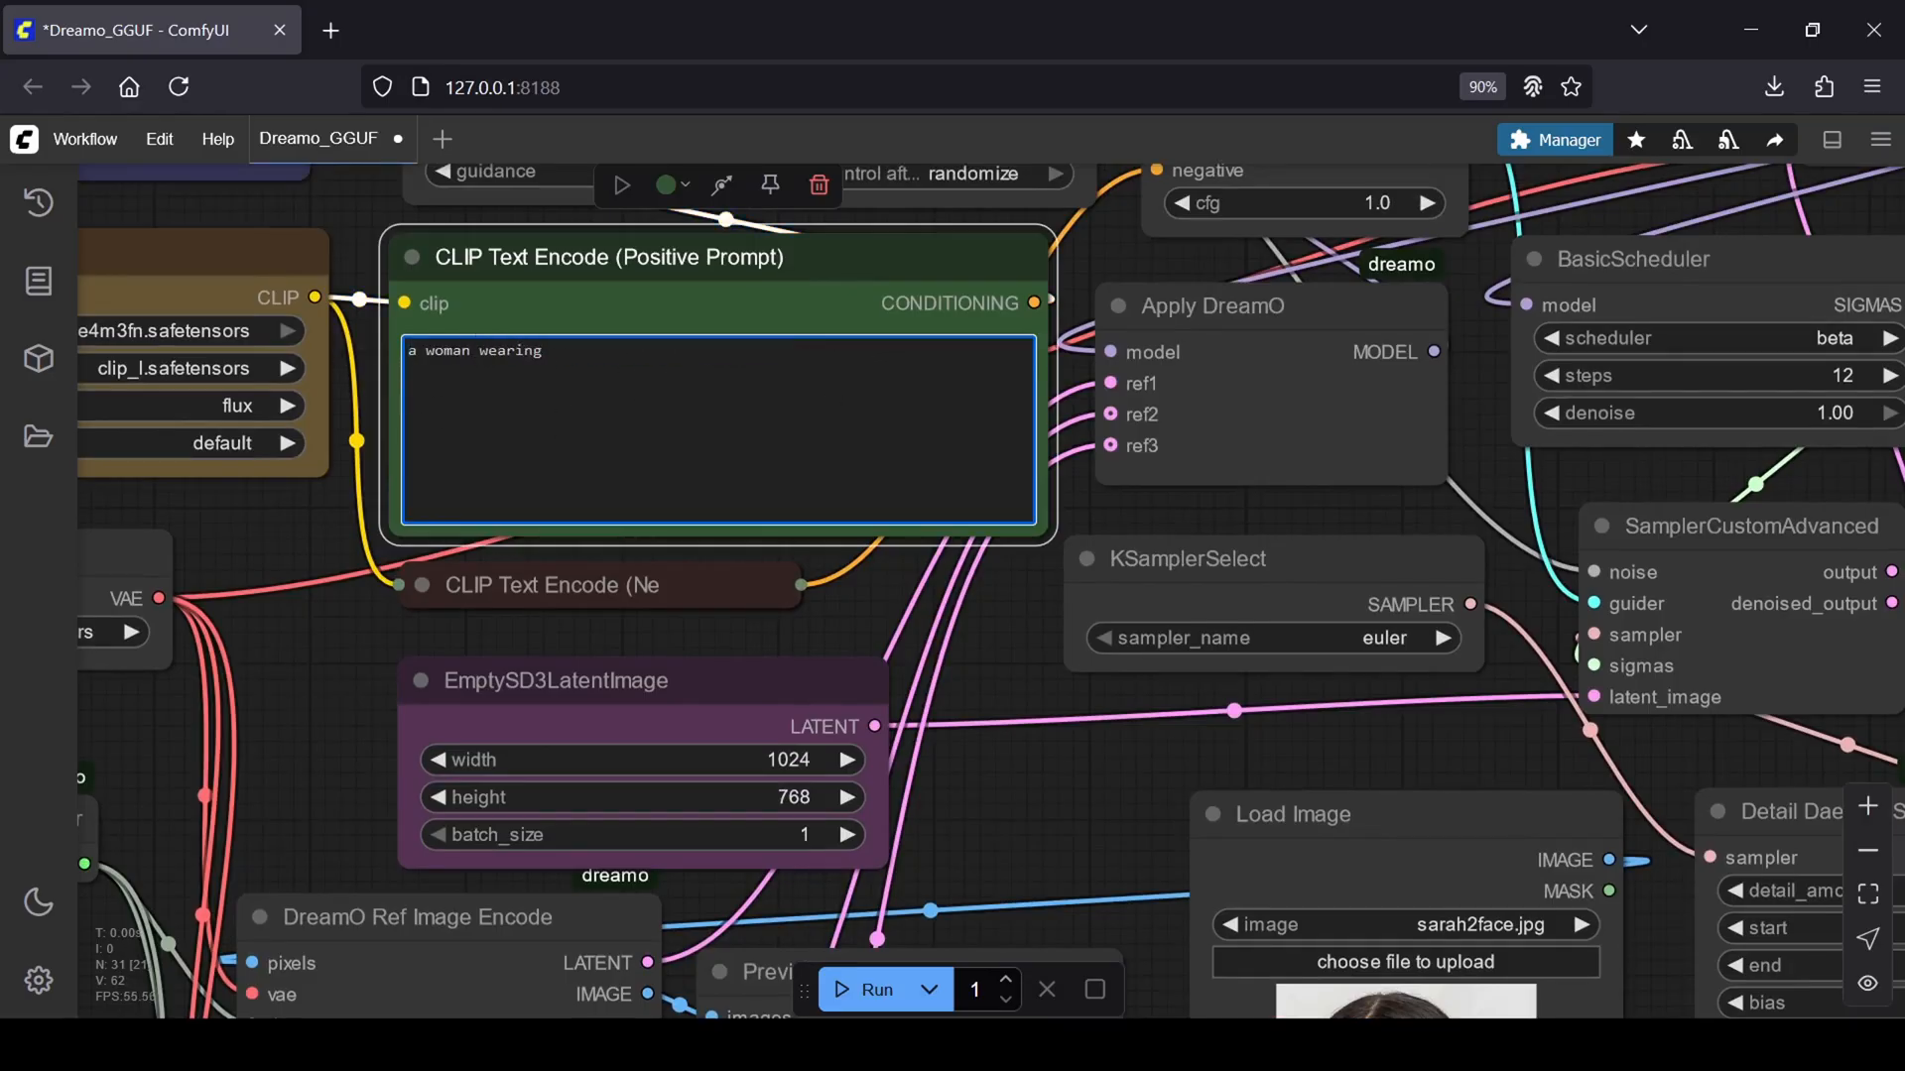
type(" a pinkshirt")
left_click(1109, 812)
scroll(1108, 811, "down", 3)
scroll(983, 610, "down", 3)
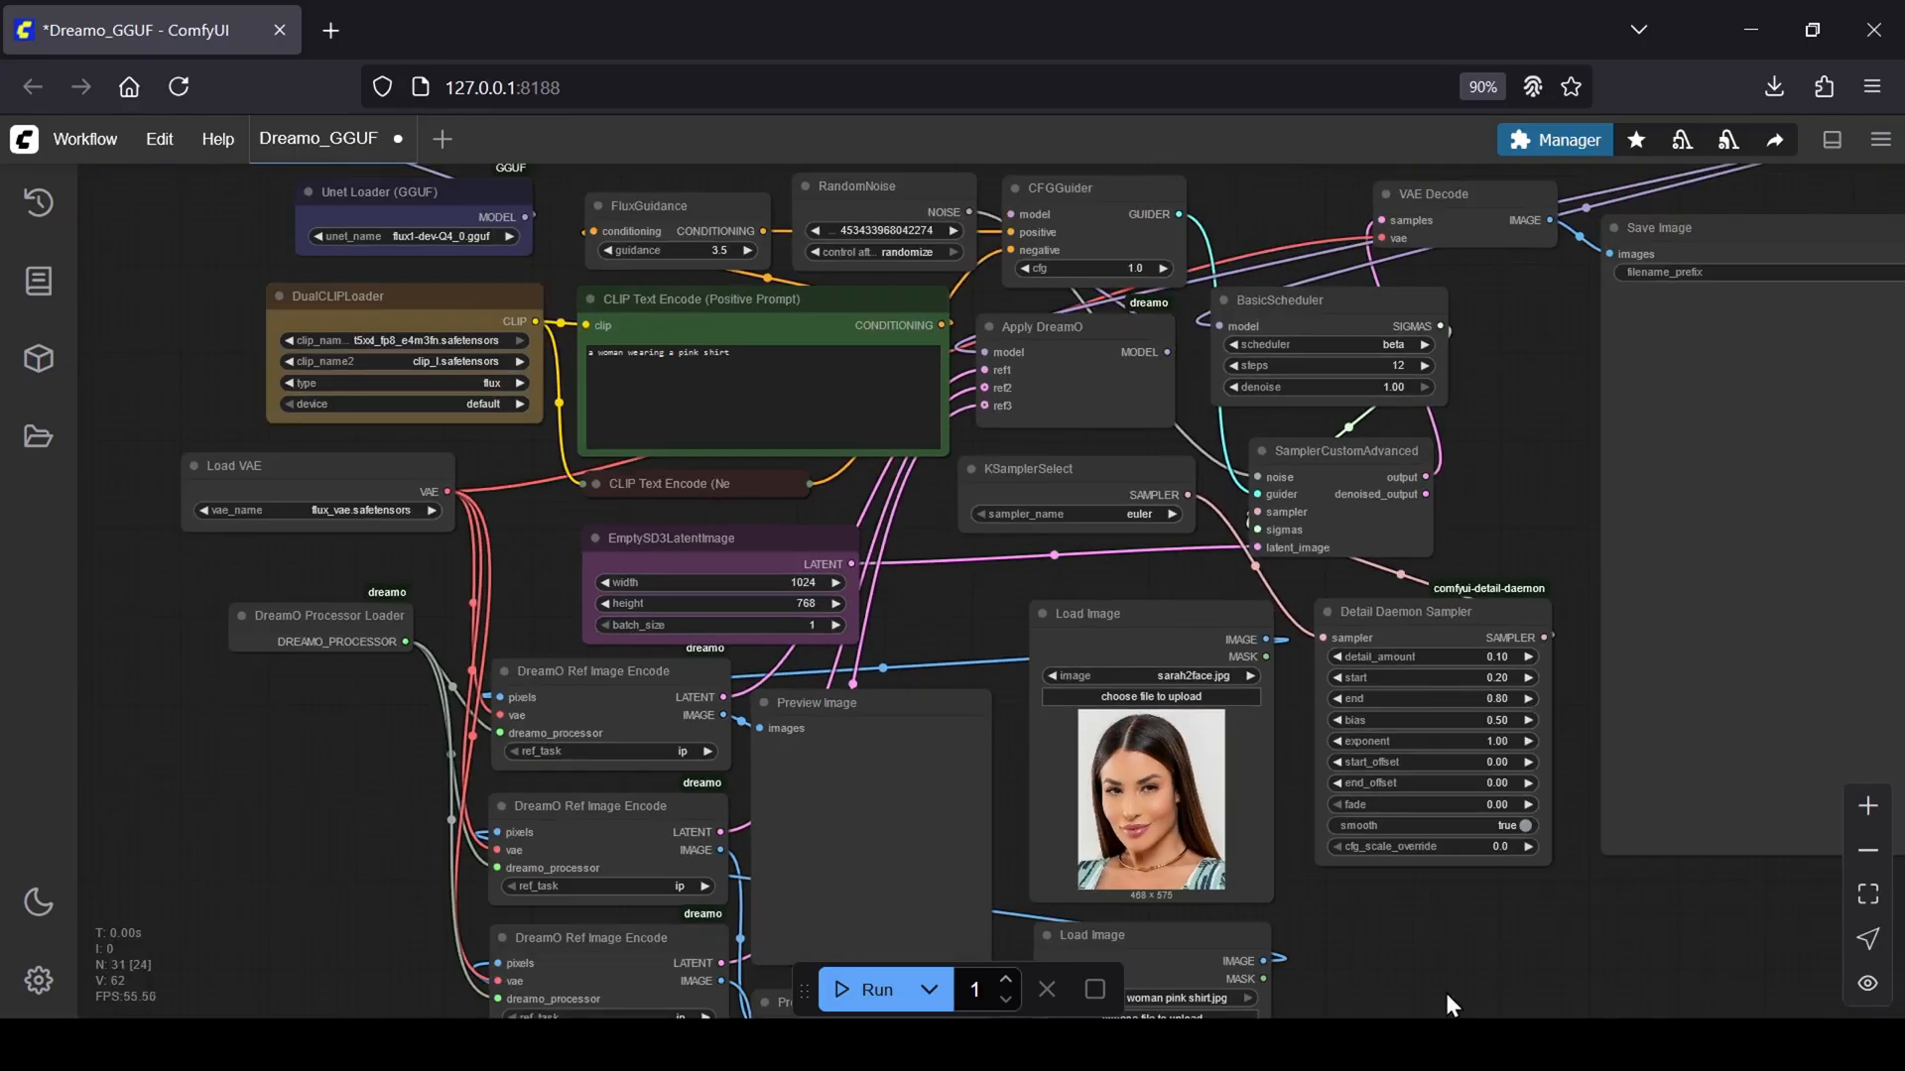
- Run the workflow and bypass the unused third Load Image node
left_click_drag(1445, 993, 1314, 906)
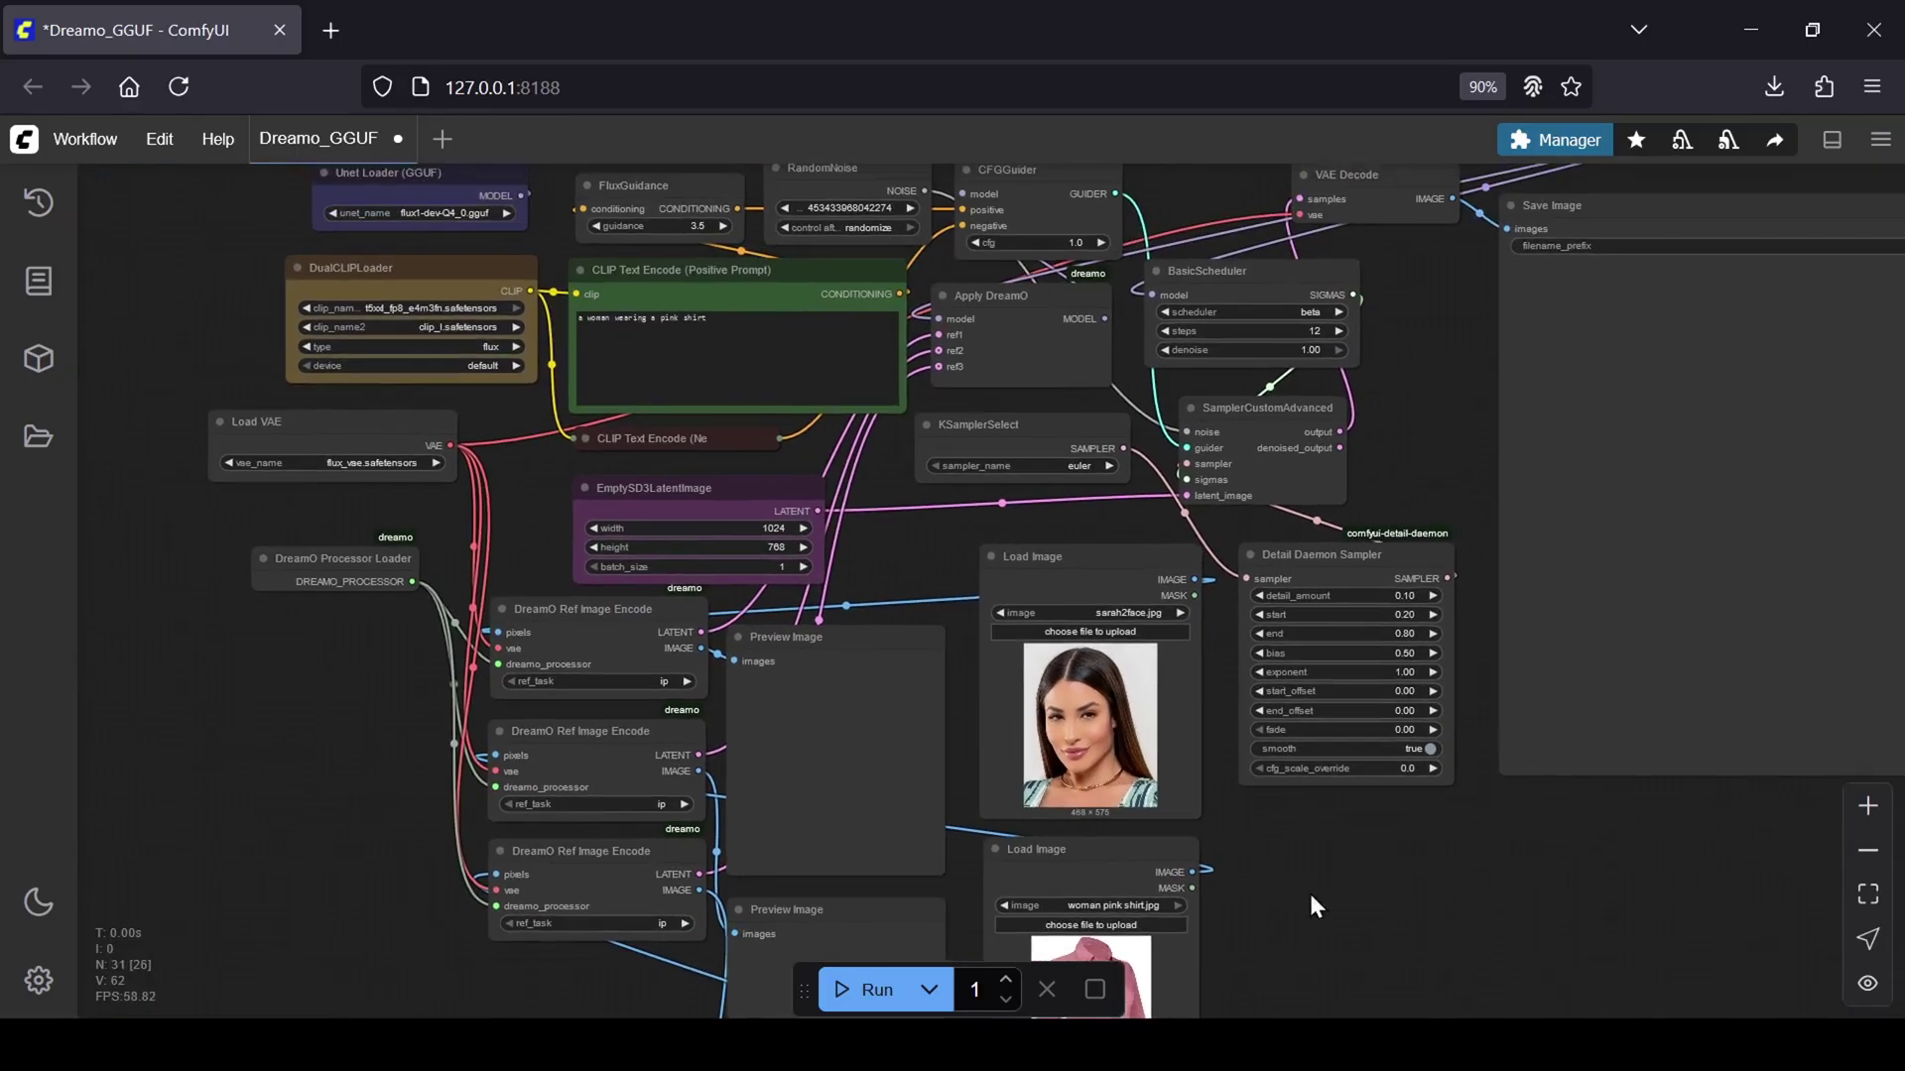
left_click(855, 994)
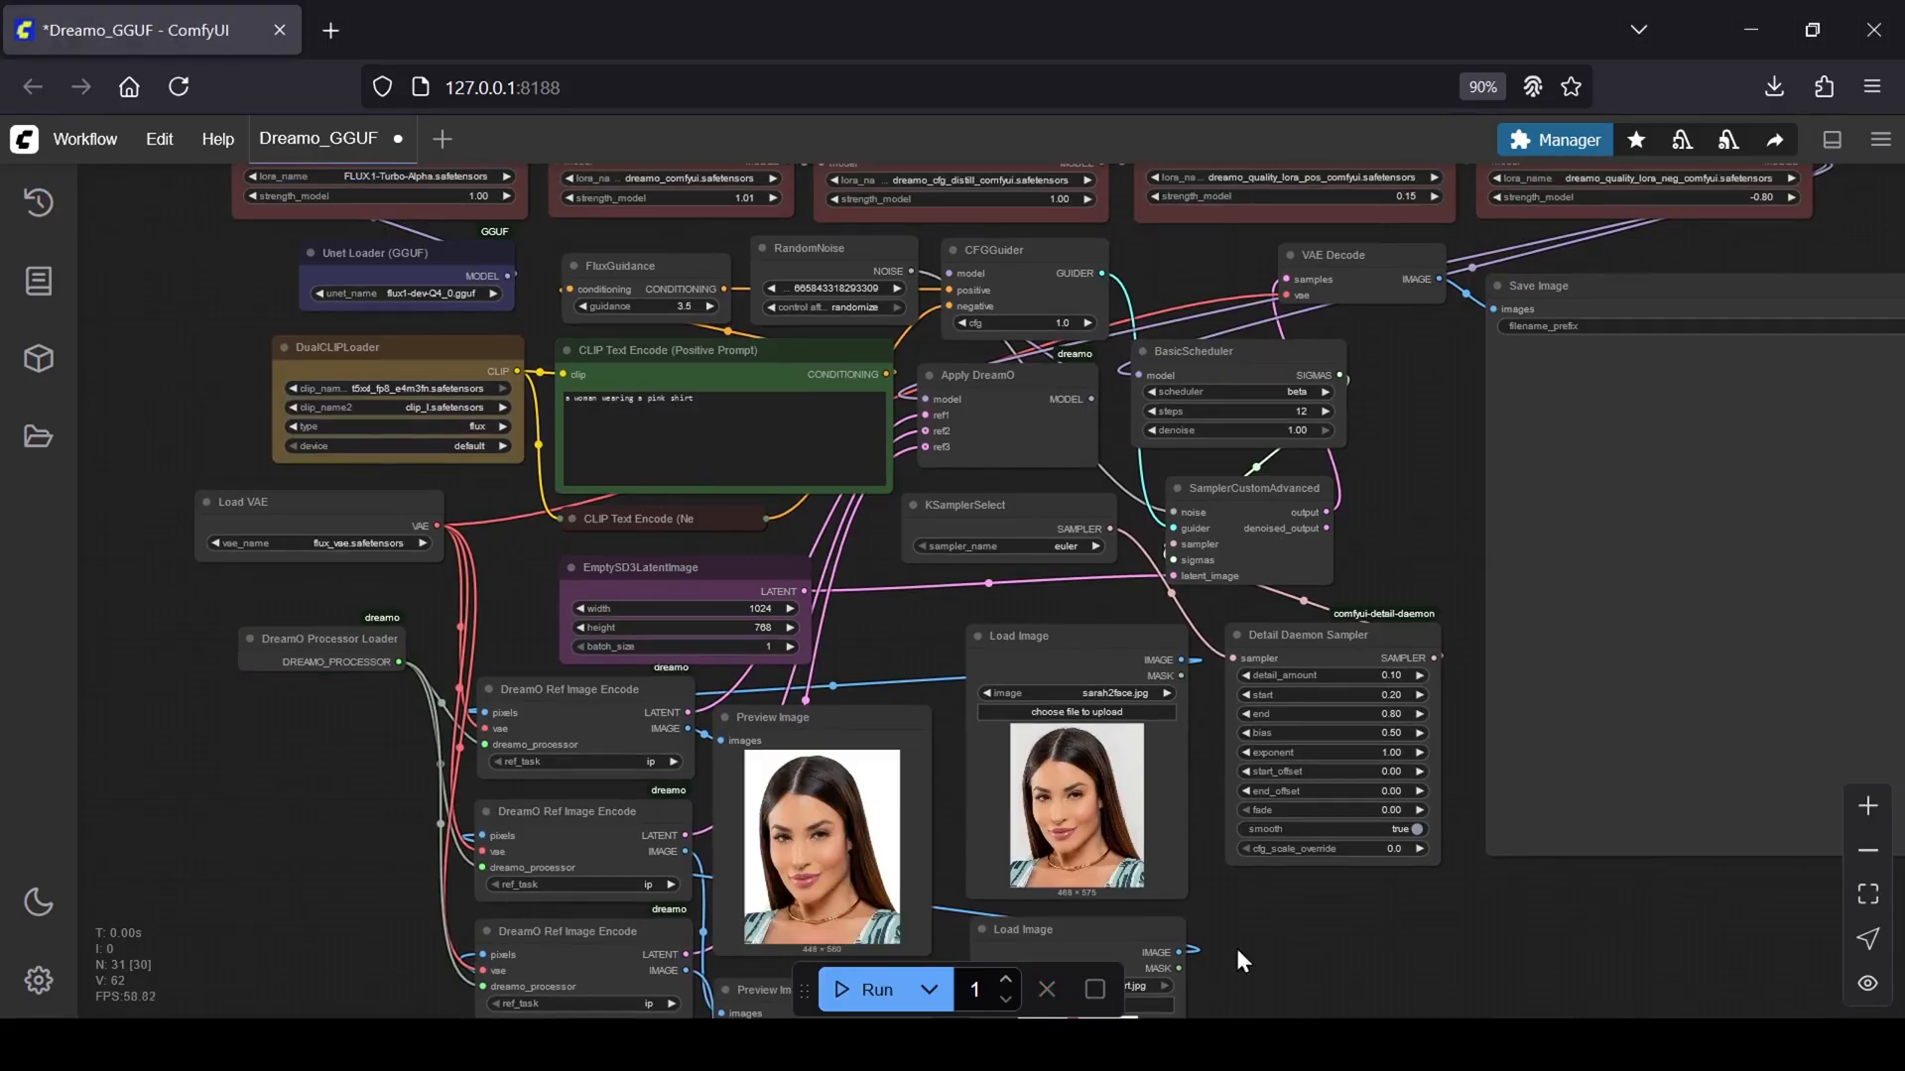
scroll(1032, 810, "up", 3)
right_click(1031, 811)
left_click(1042, 856)
mouse_move(1302, 684)
left_mouse_down()
mouse_move(1295, 625)
mouse_move(1321, 564)
left_mouse_up()
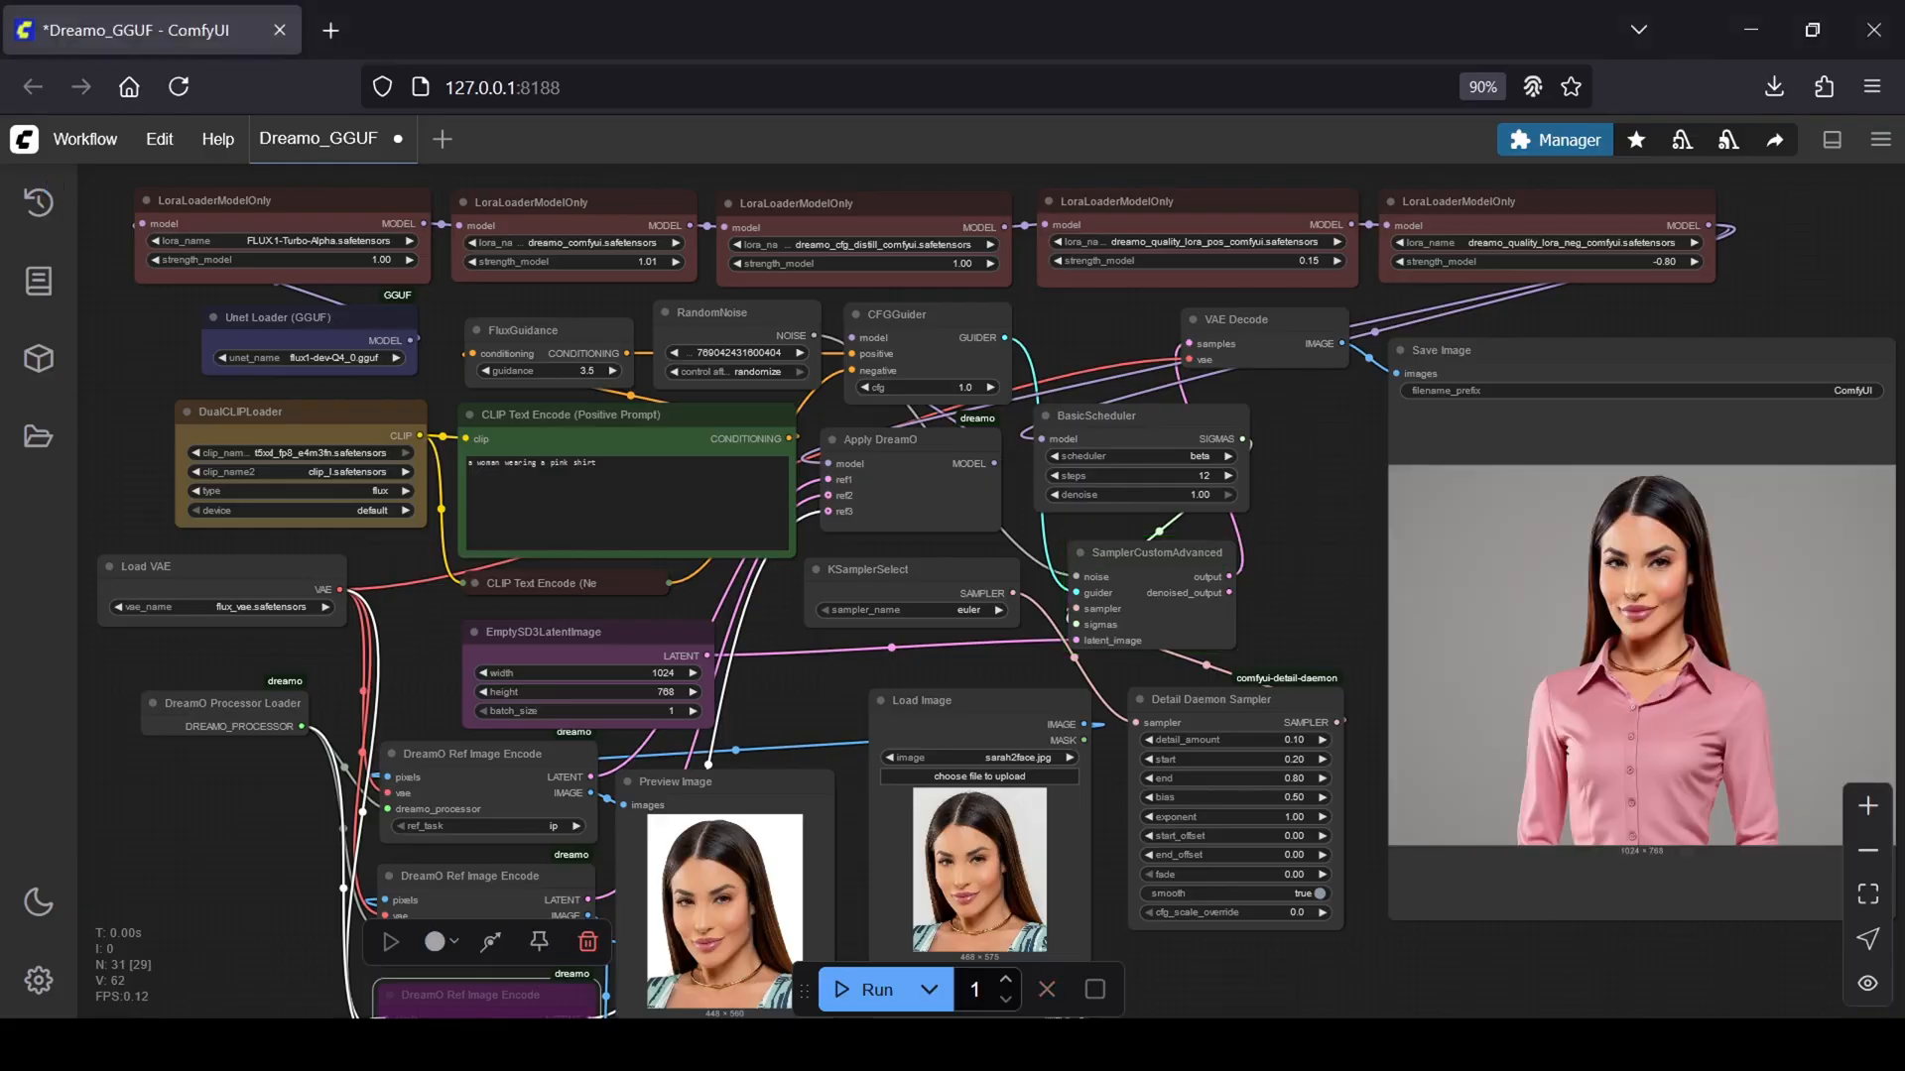
scroll(1340, 670, "up", 4)
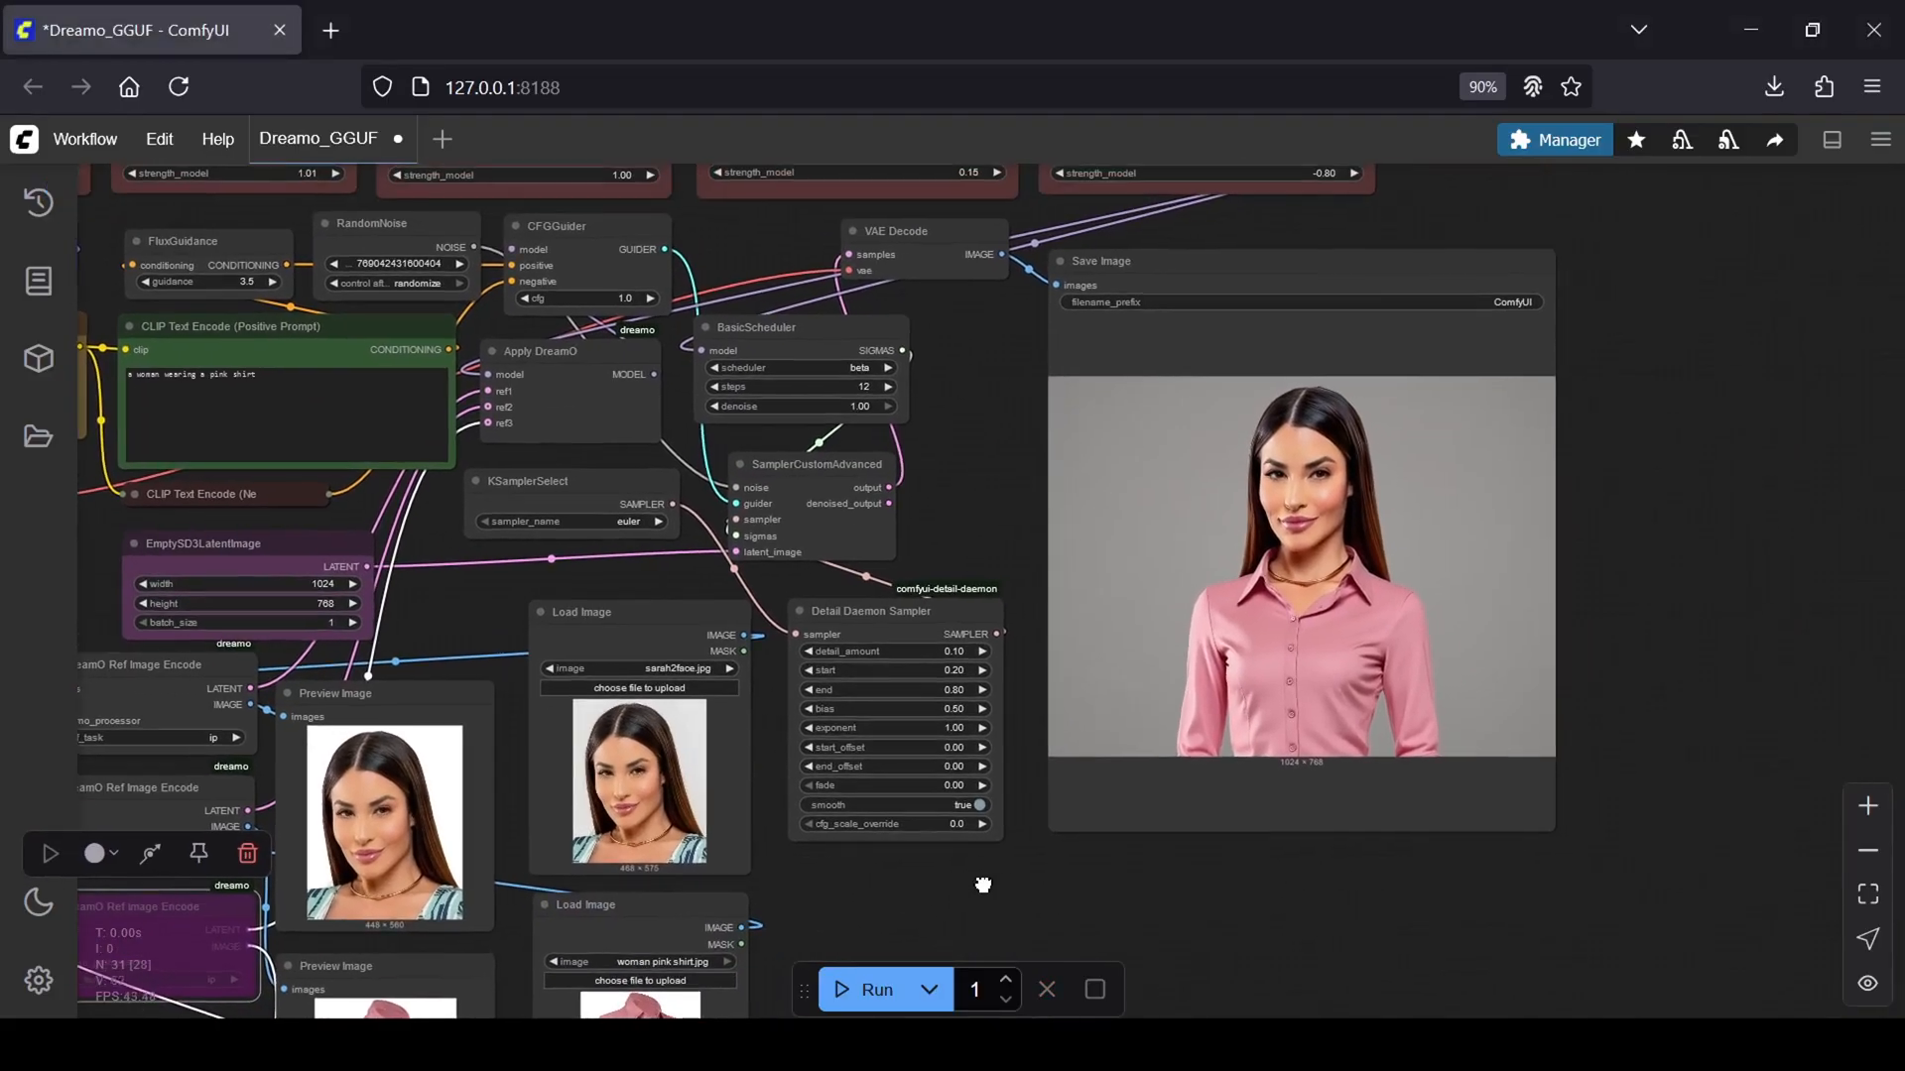
- Pan to review the generated image of the woman in the pink shirt
mouse_move(1726, 626)
left_mouse_down()
mouse_move(1698, 527)
mouse_move(1303, 829)
left_mouse_up()
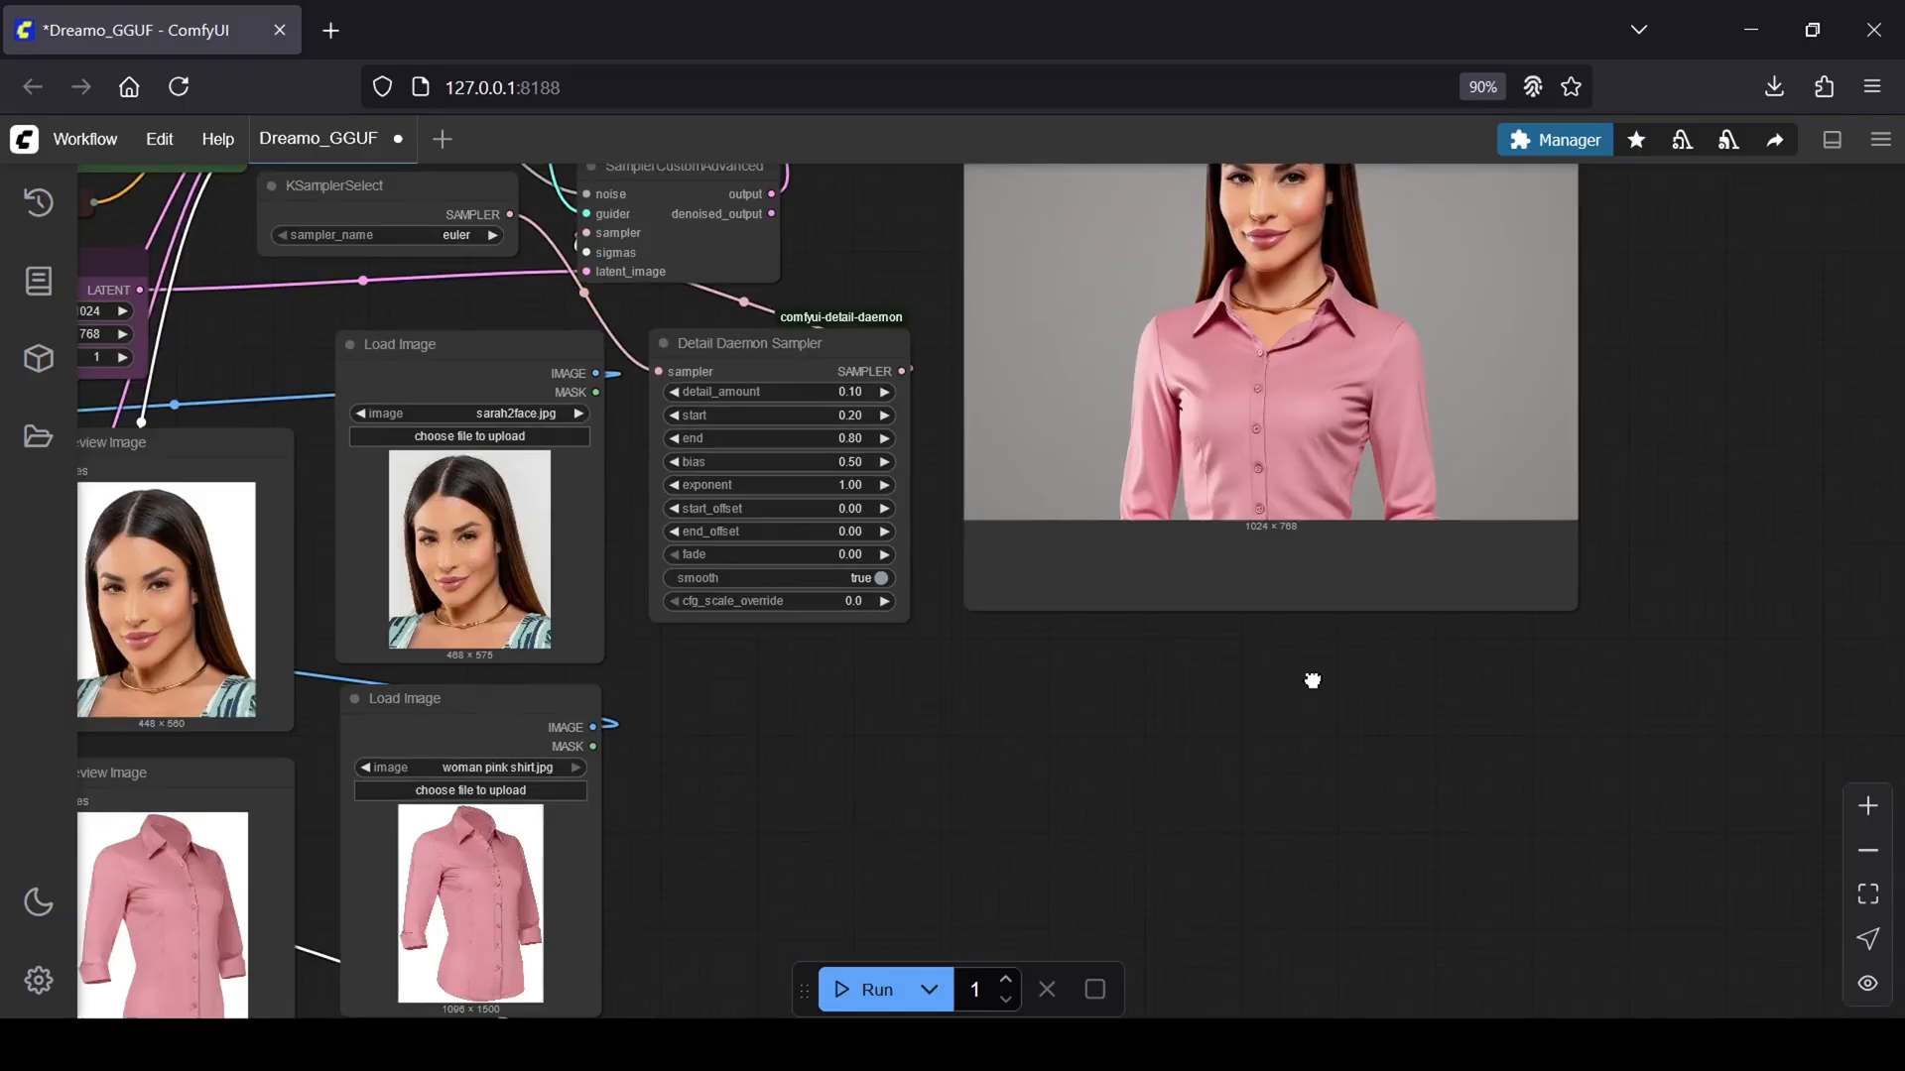
left_click_drag(1303, 685, 1271, 868)
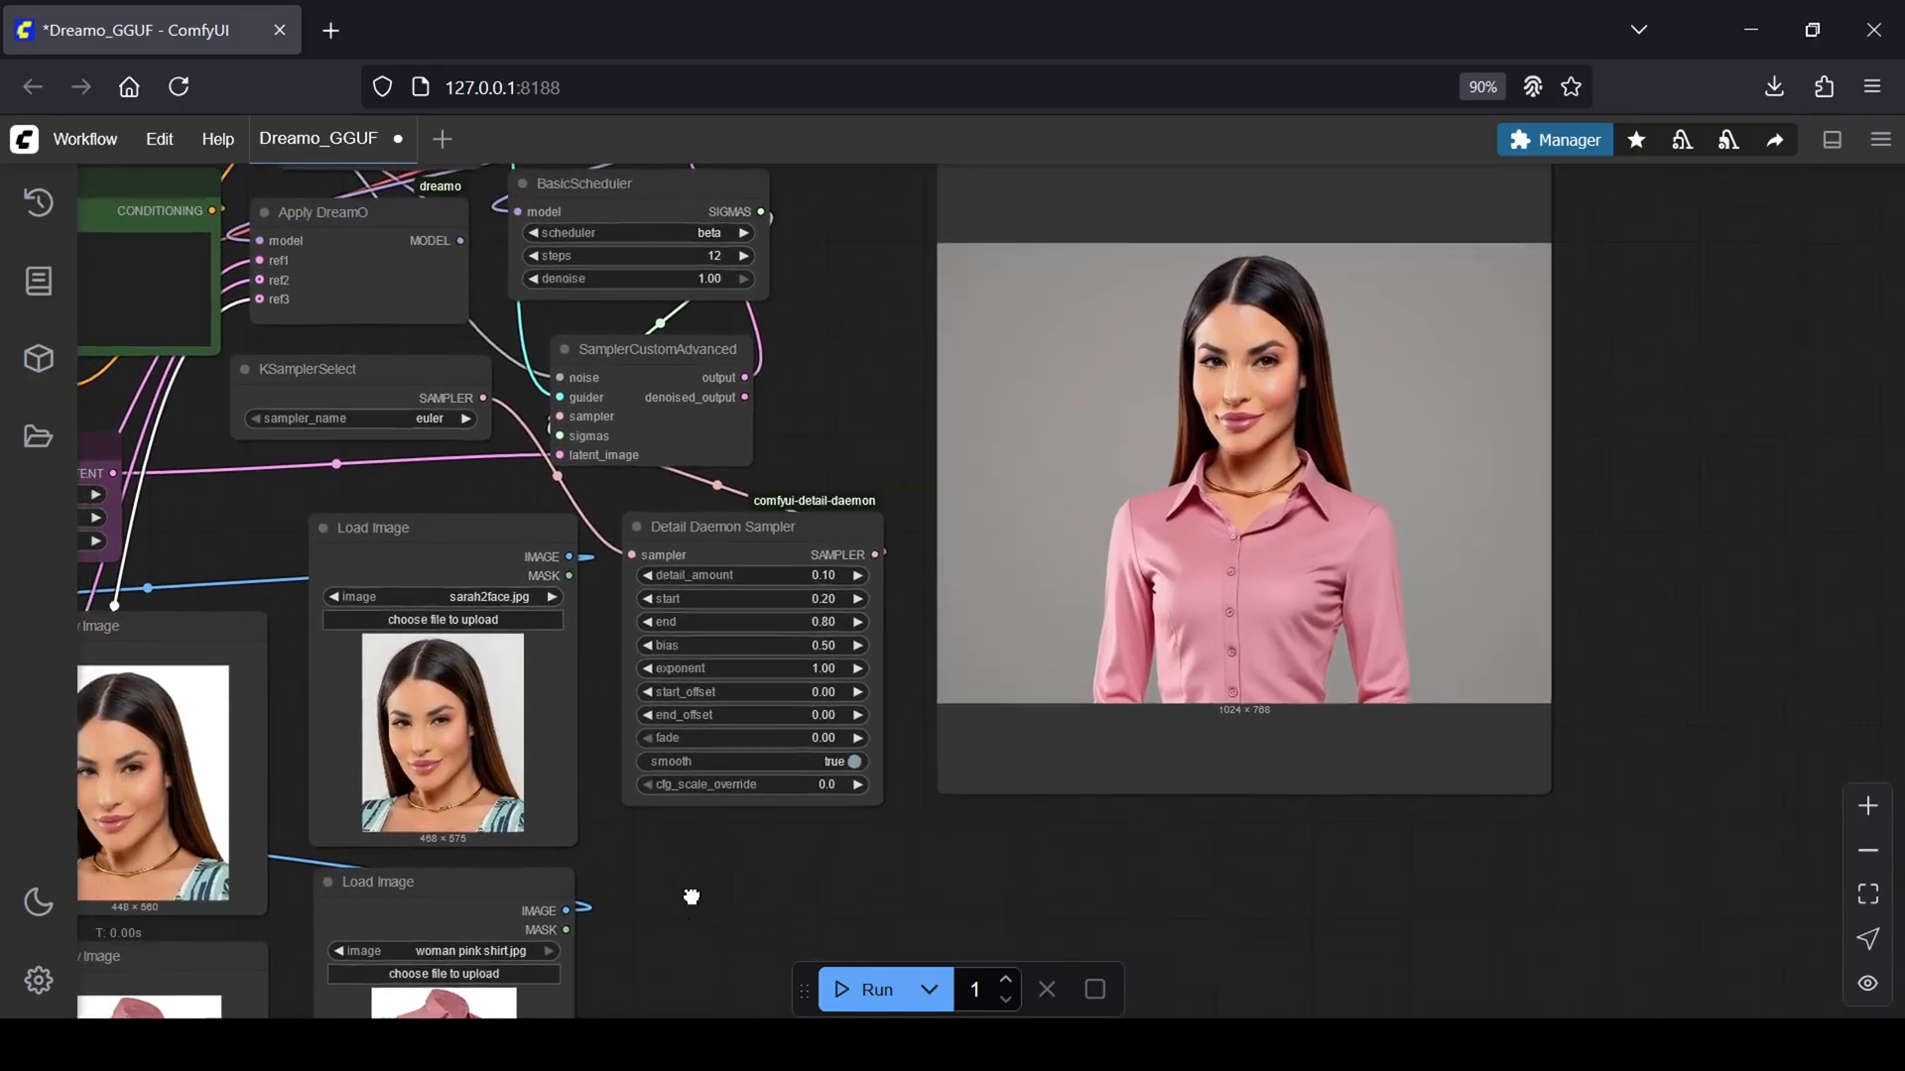
mouse_move(685, 897)
left_mouse_down()
mouse_move(1018, 932)
mouse_move(884, 893)
left_mouse_up()
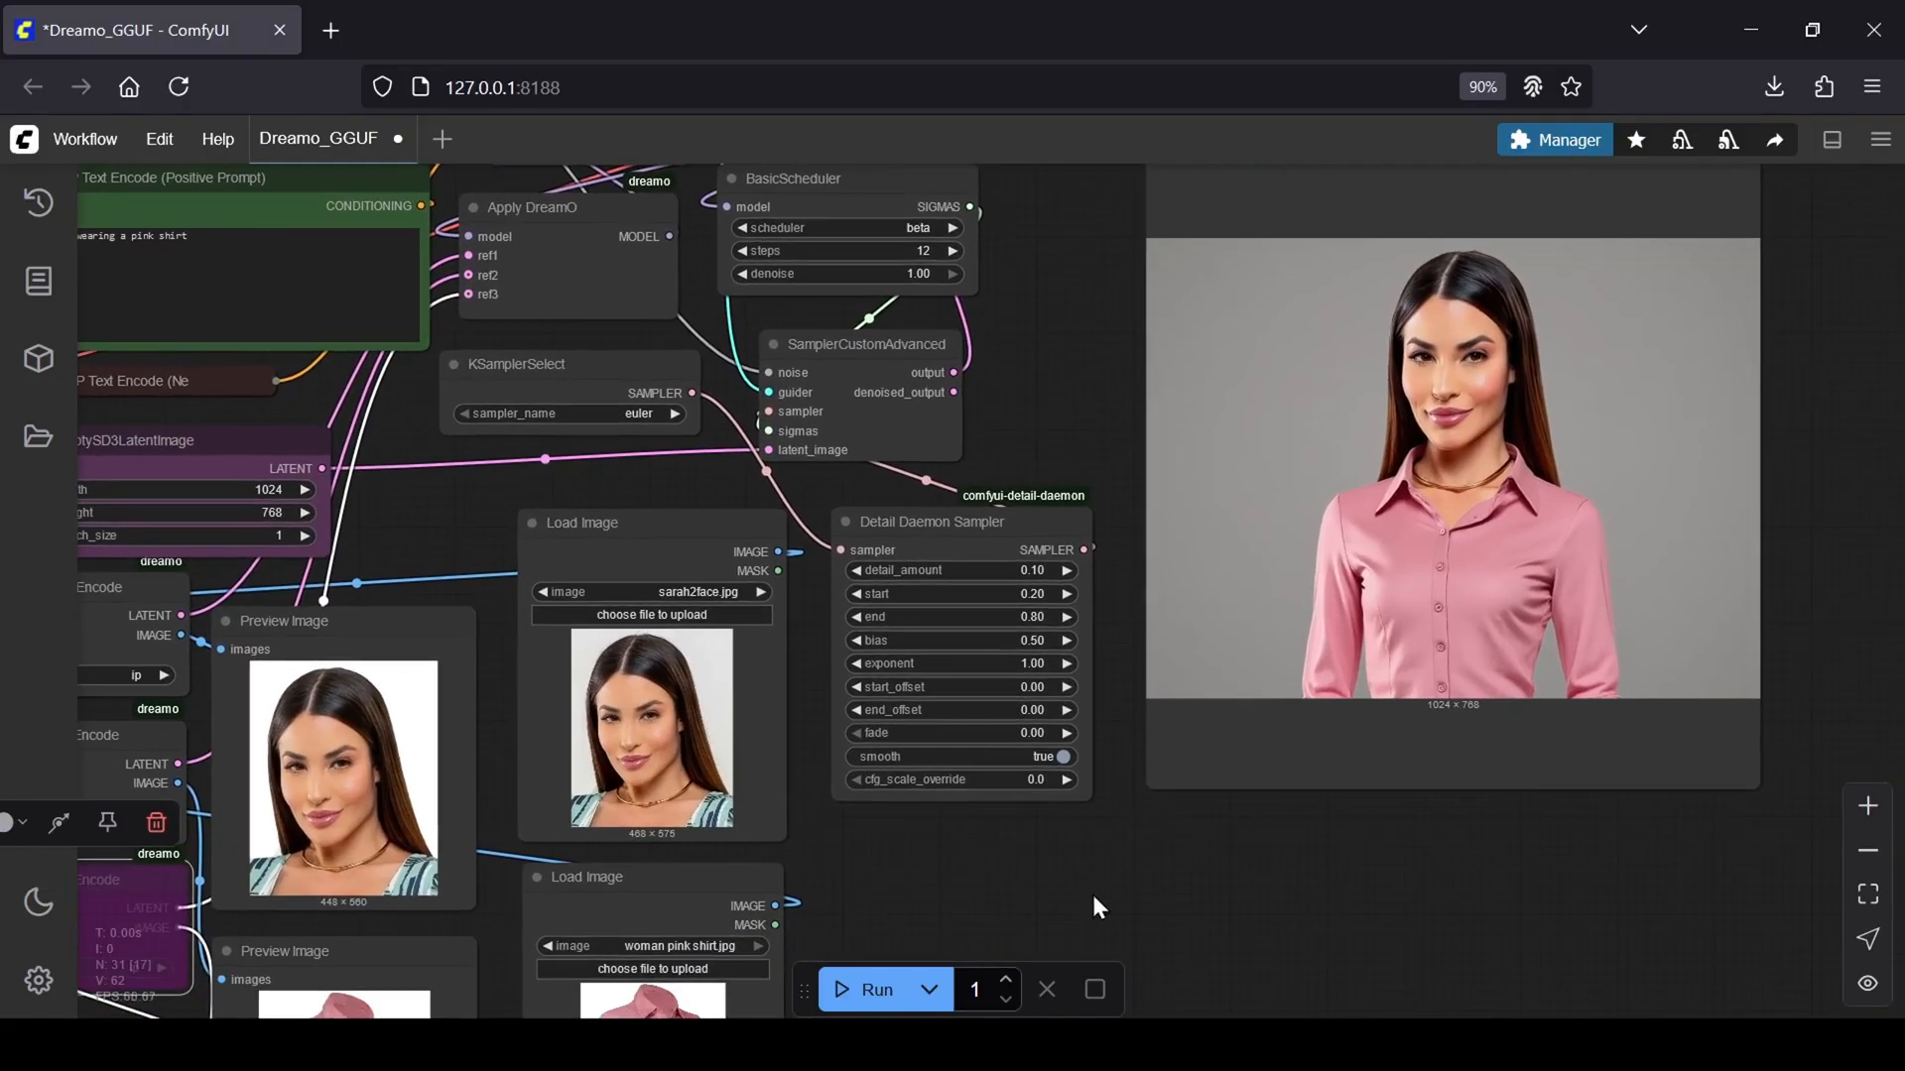
scroll(1090, 892, "down", 3)
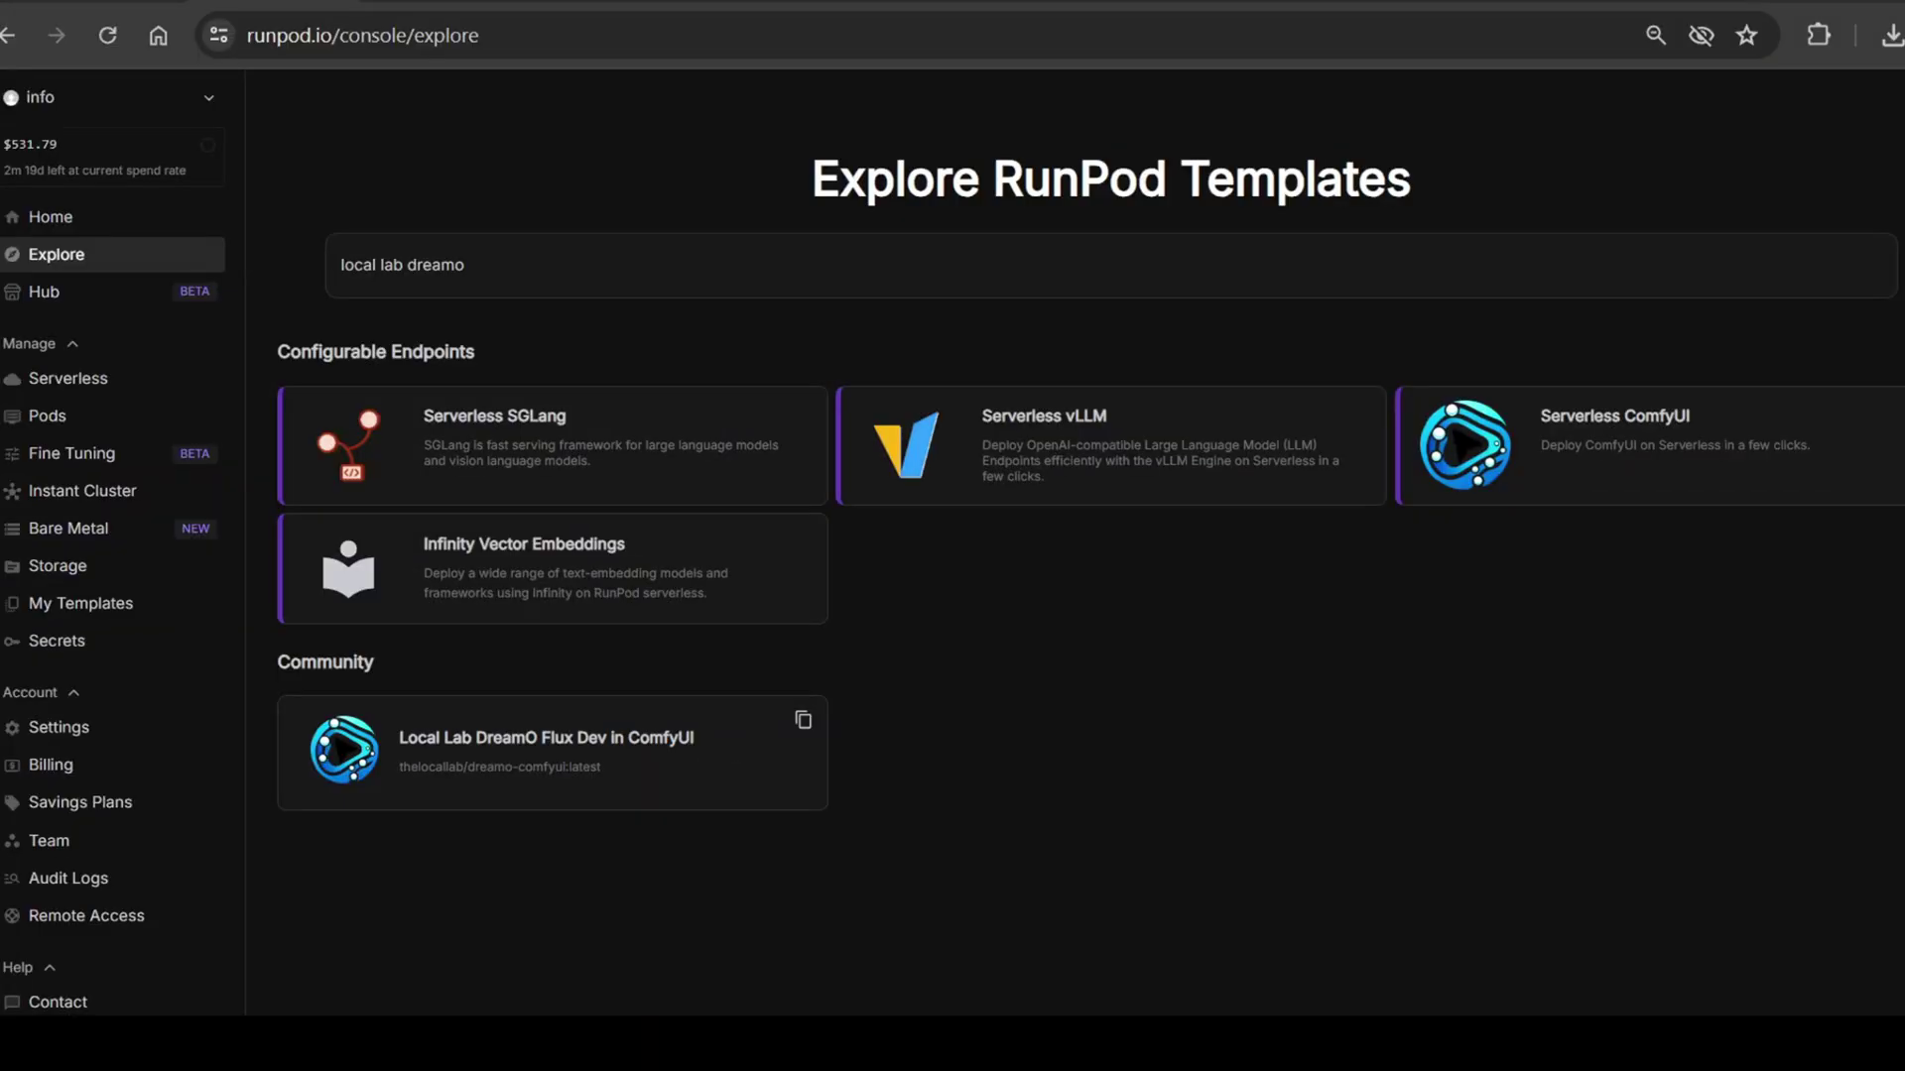
- Find the Local Lab DreamO template and choose the RTX 4090 GPU for the pod
left_click(1102, 265)
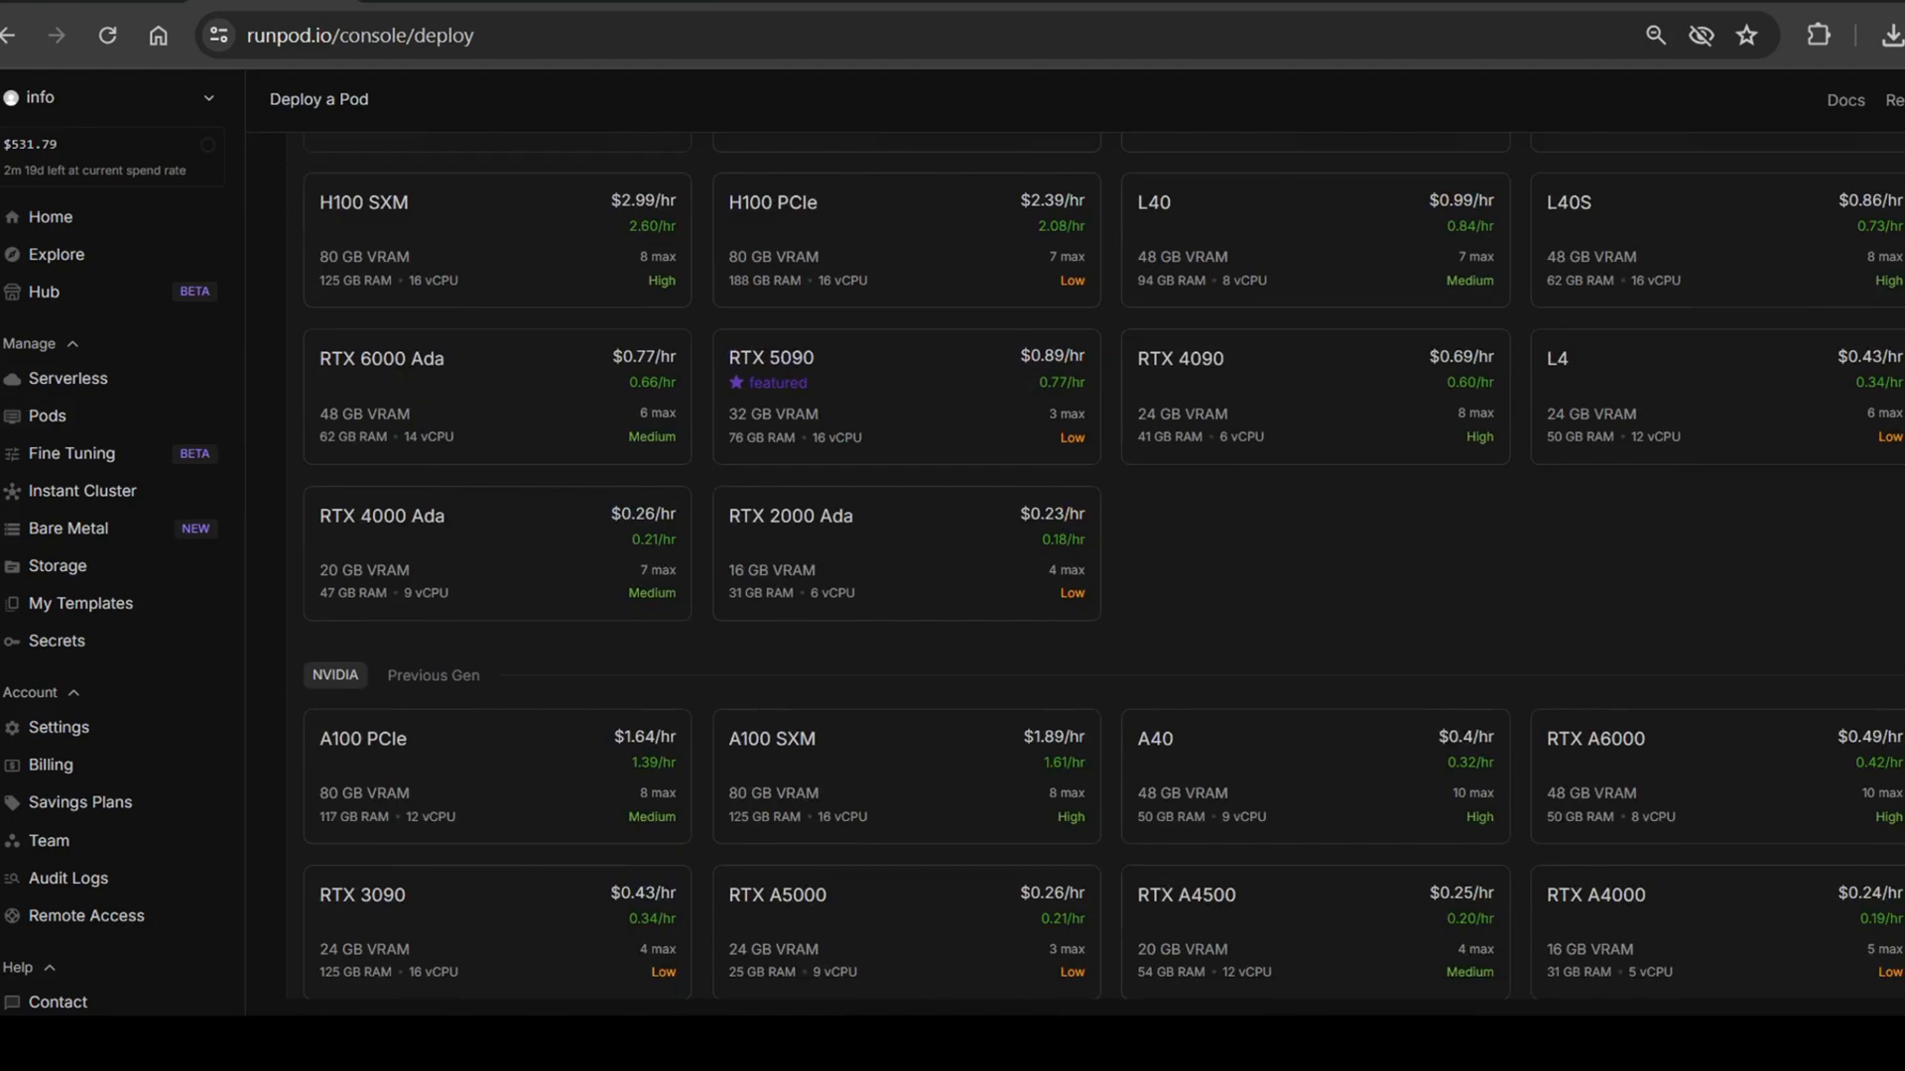
scroll(1101, 567, "down", 2)
scroll(1102, 566, "down", 2)
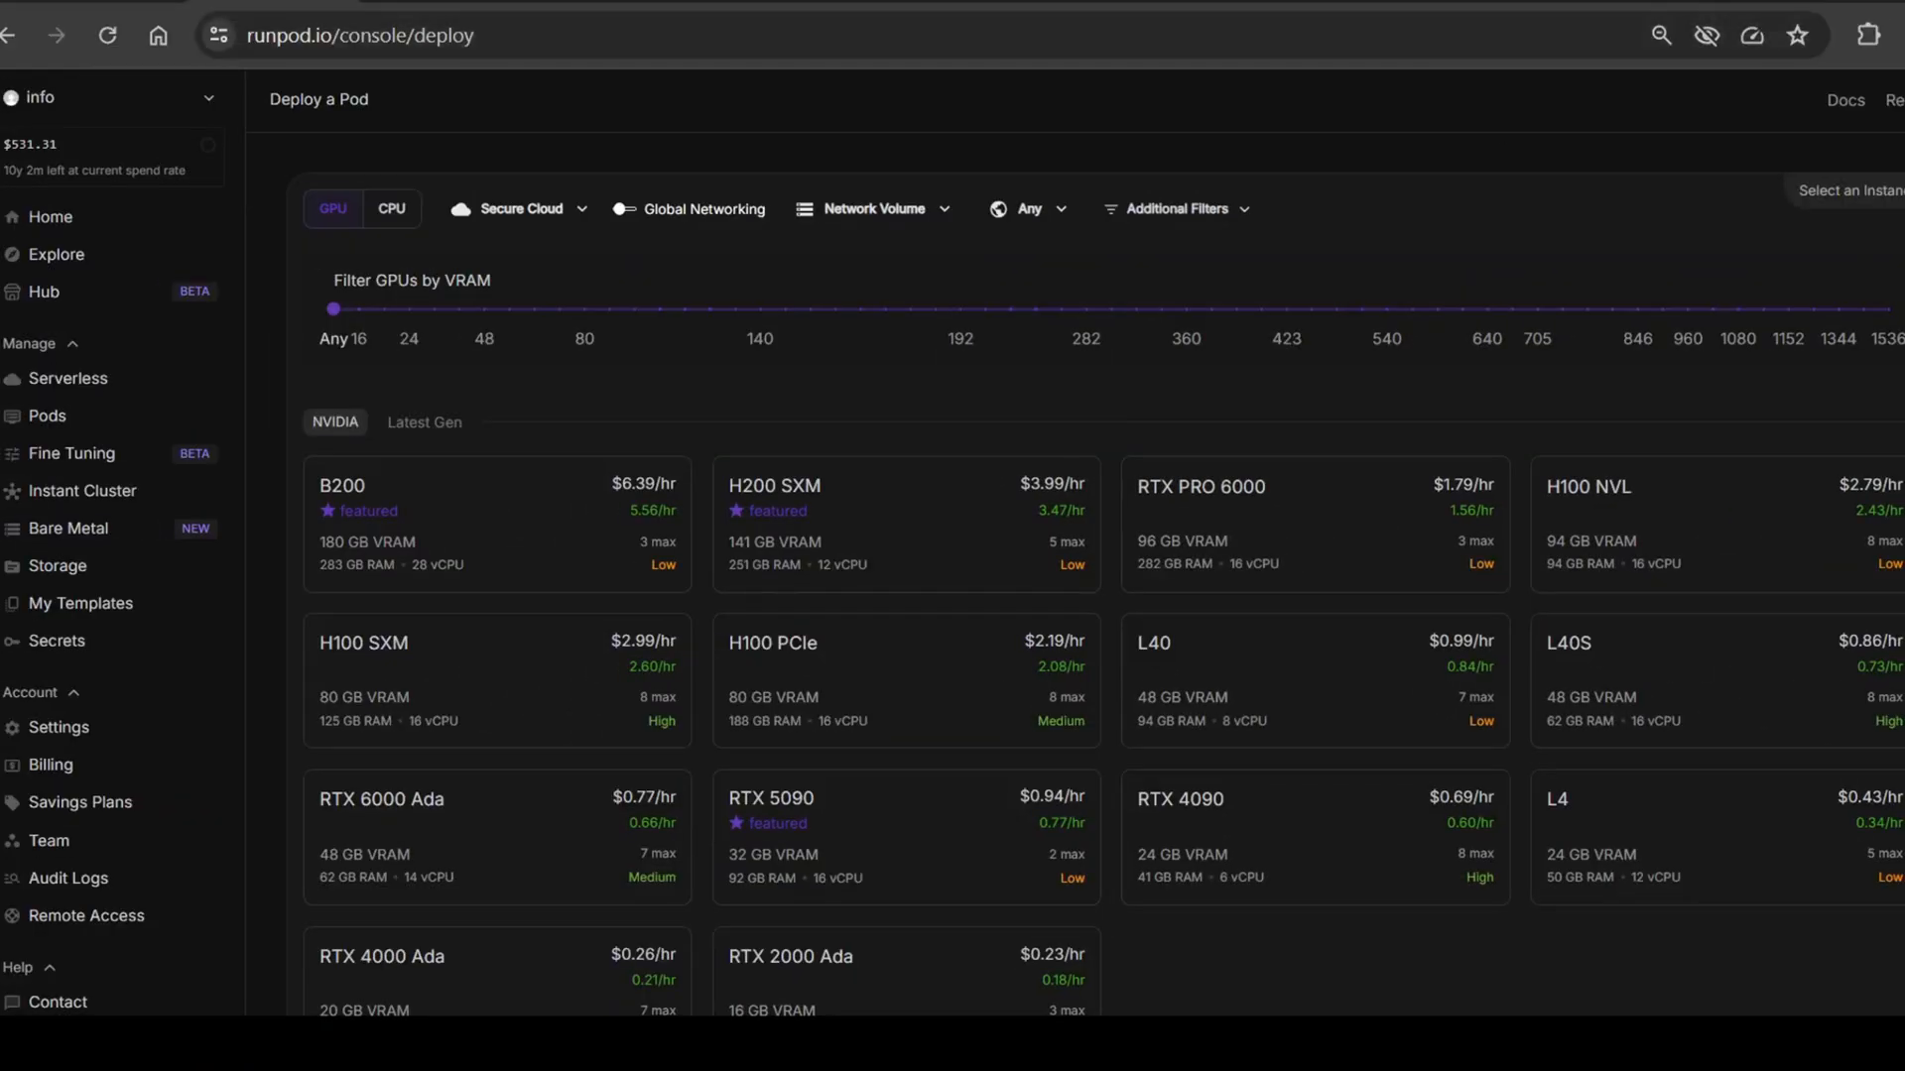
scroll(953, 595, "down", 3)
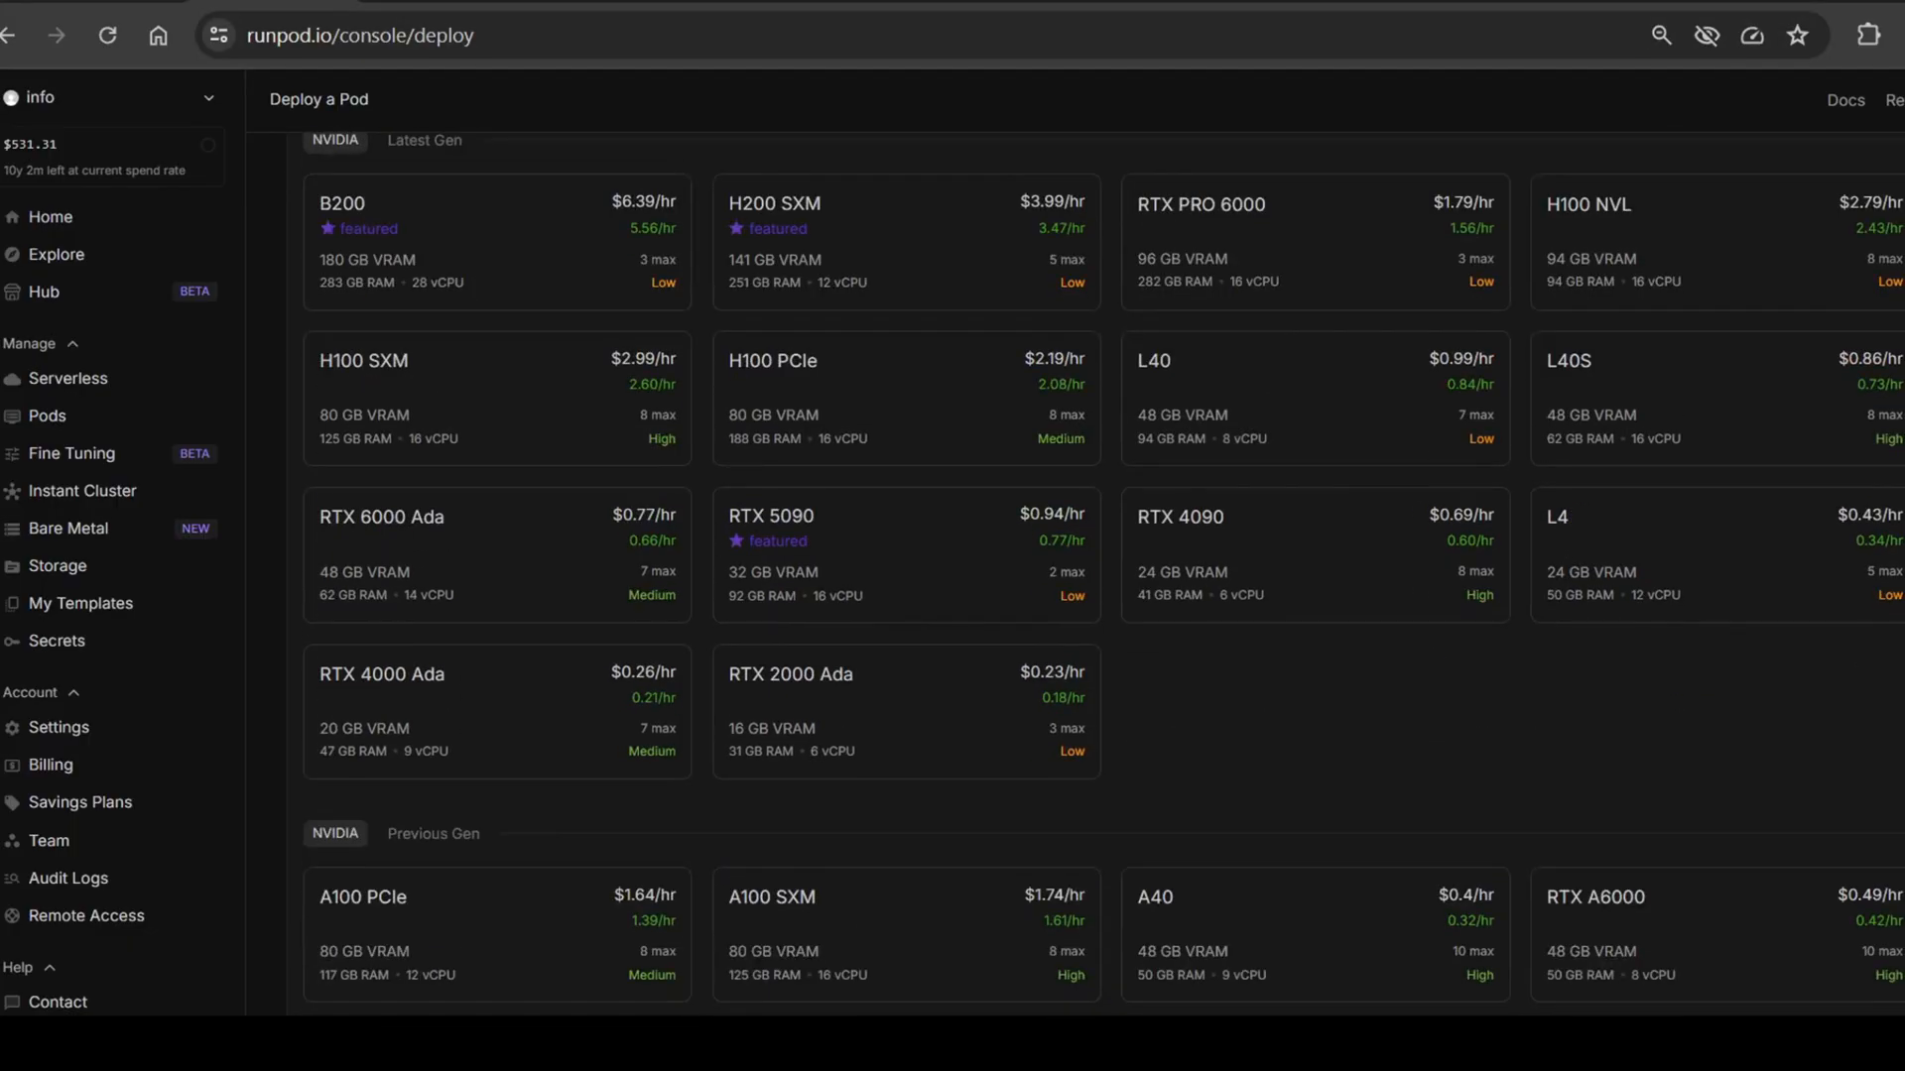
scroll(953, 596, "down", 2)
scroll(952, 595, "down", 1)
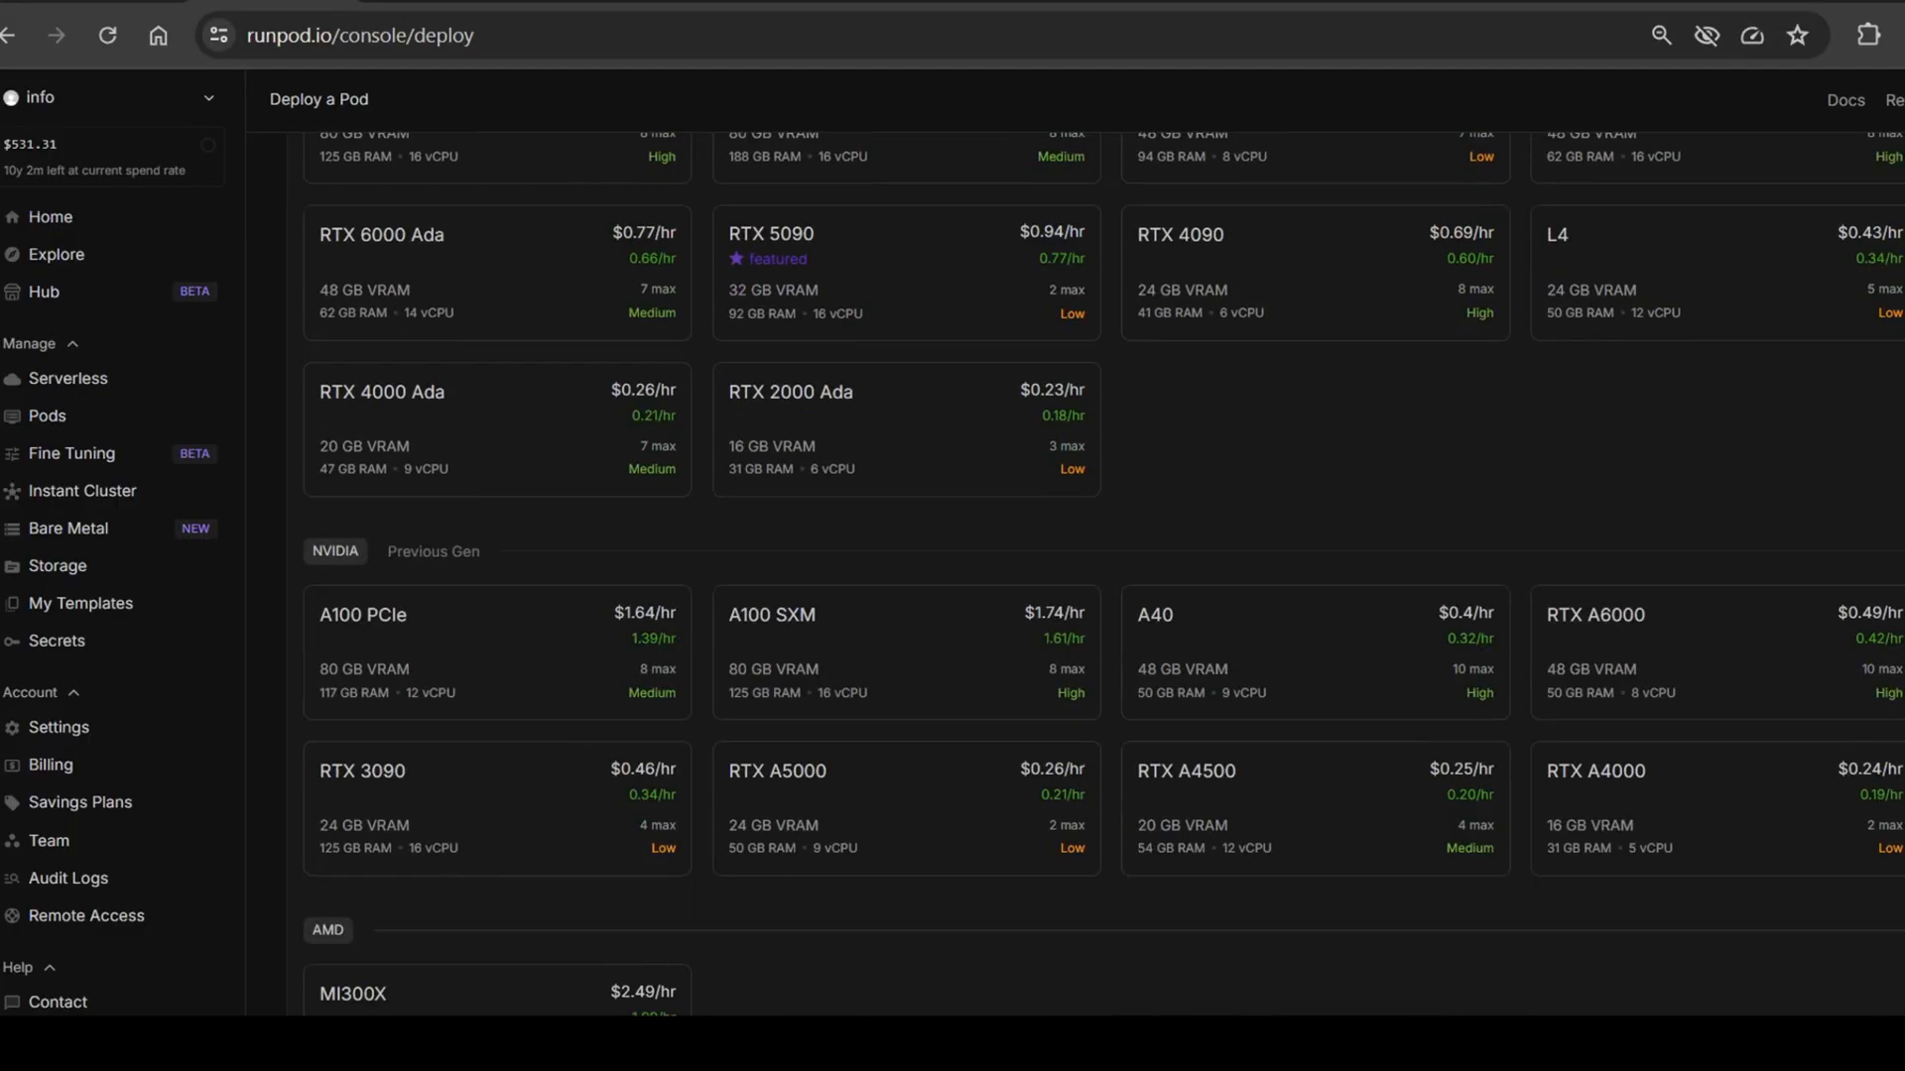
left_click(1235, 298)
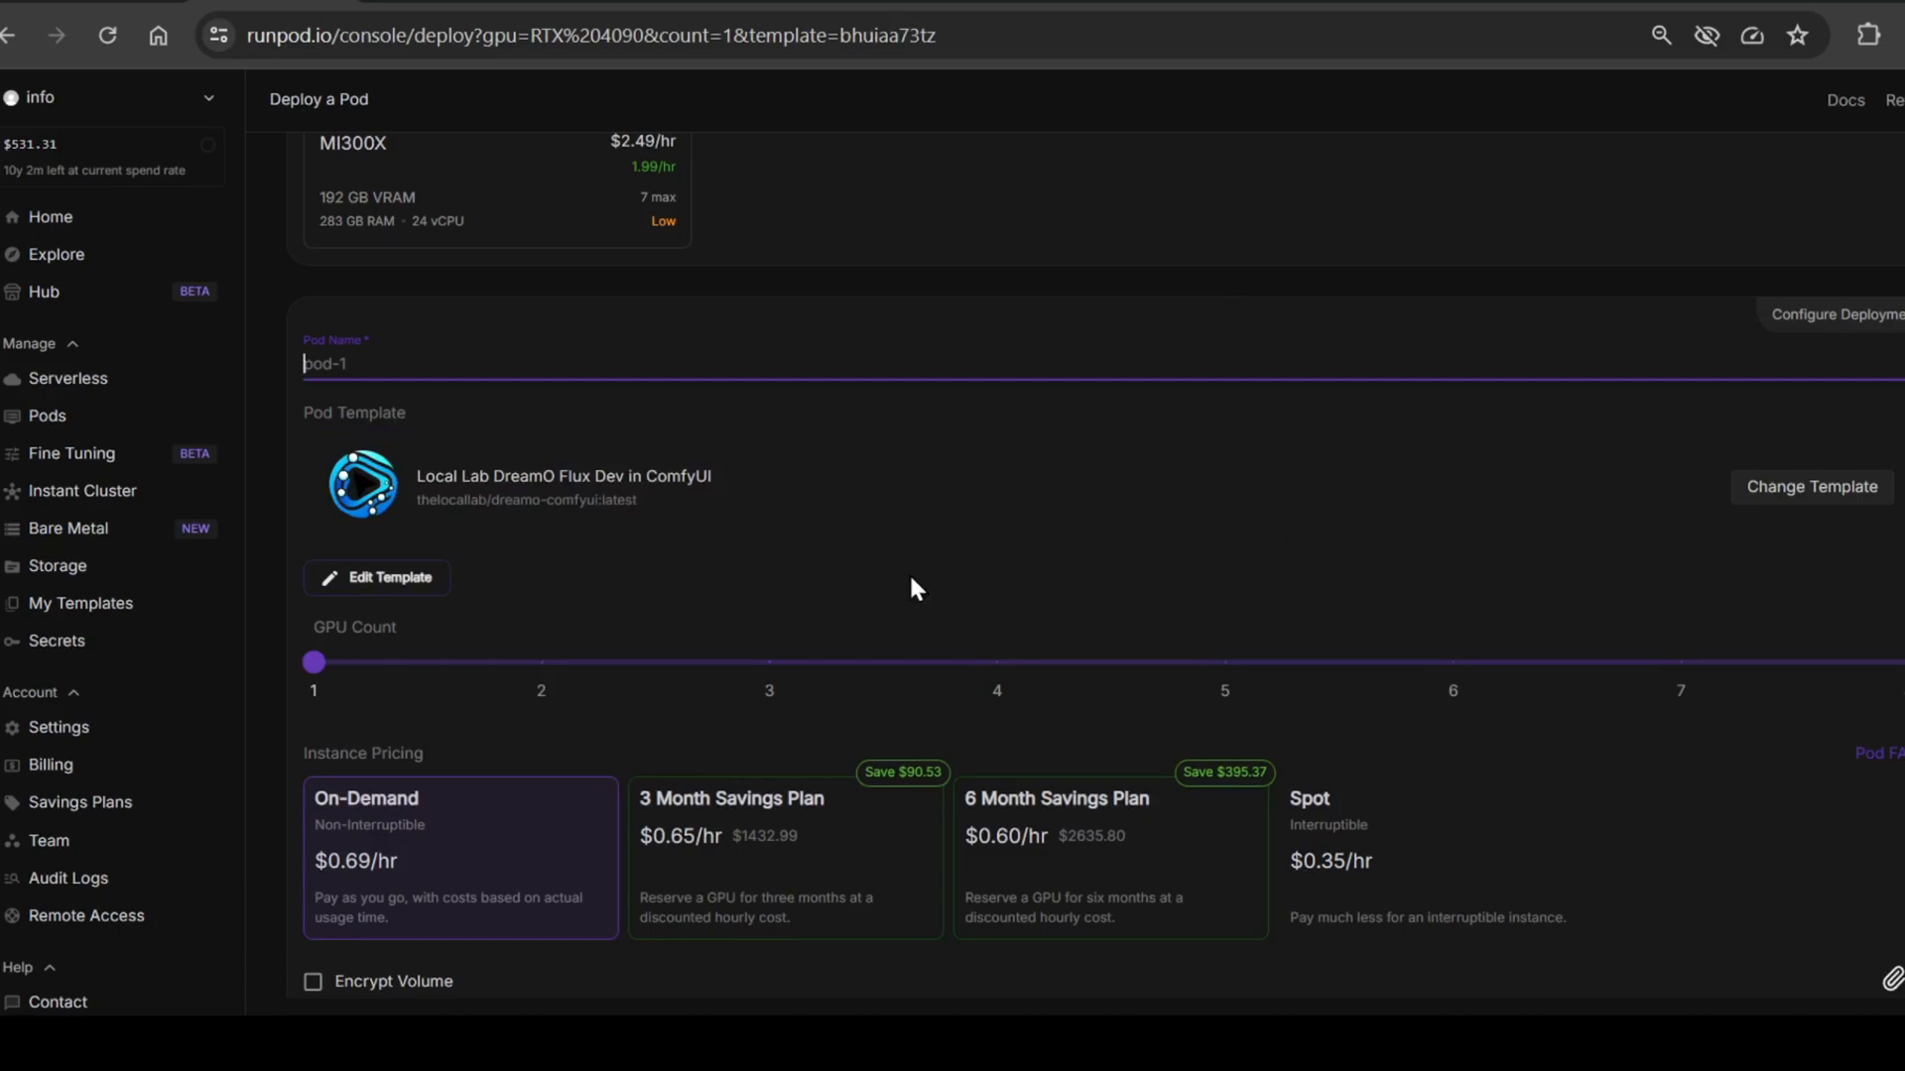
- Apply the template overrides and deploy the RTX 4090 DreamO pod on demand
left_click(397, 591)
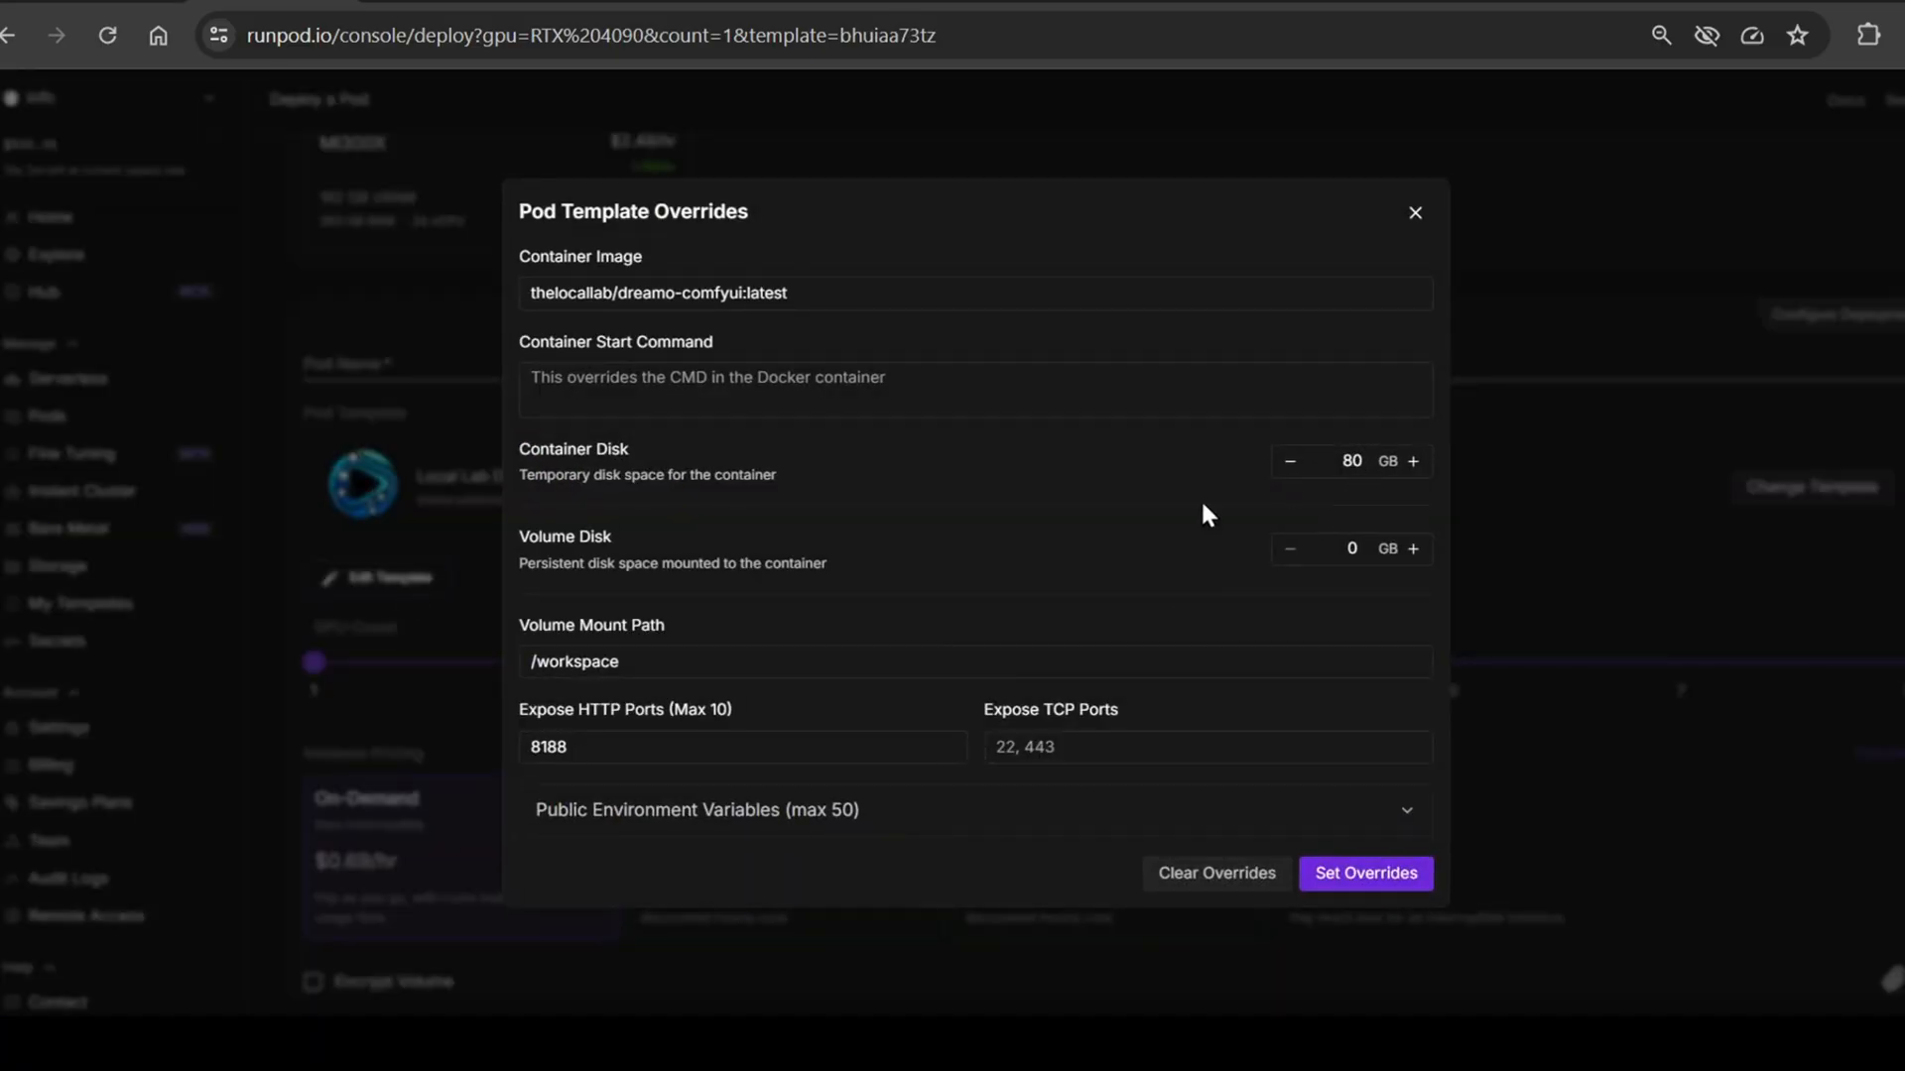
left_click(1362, 879)
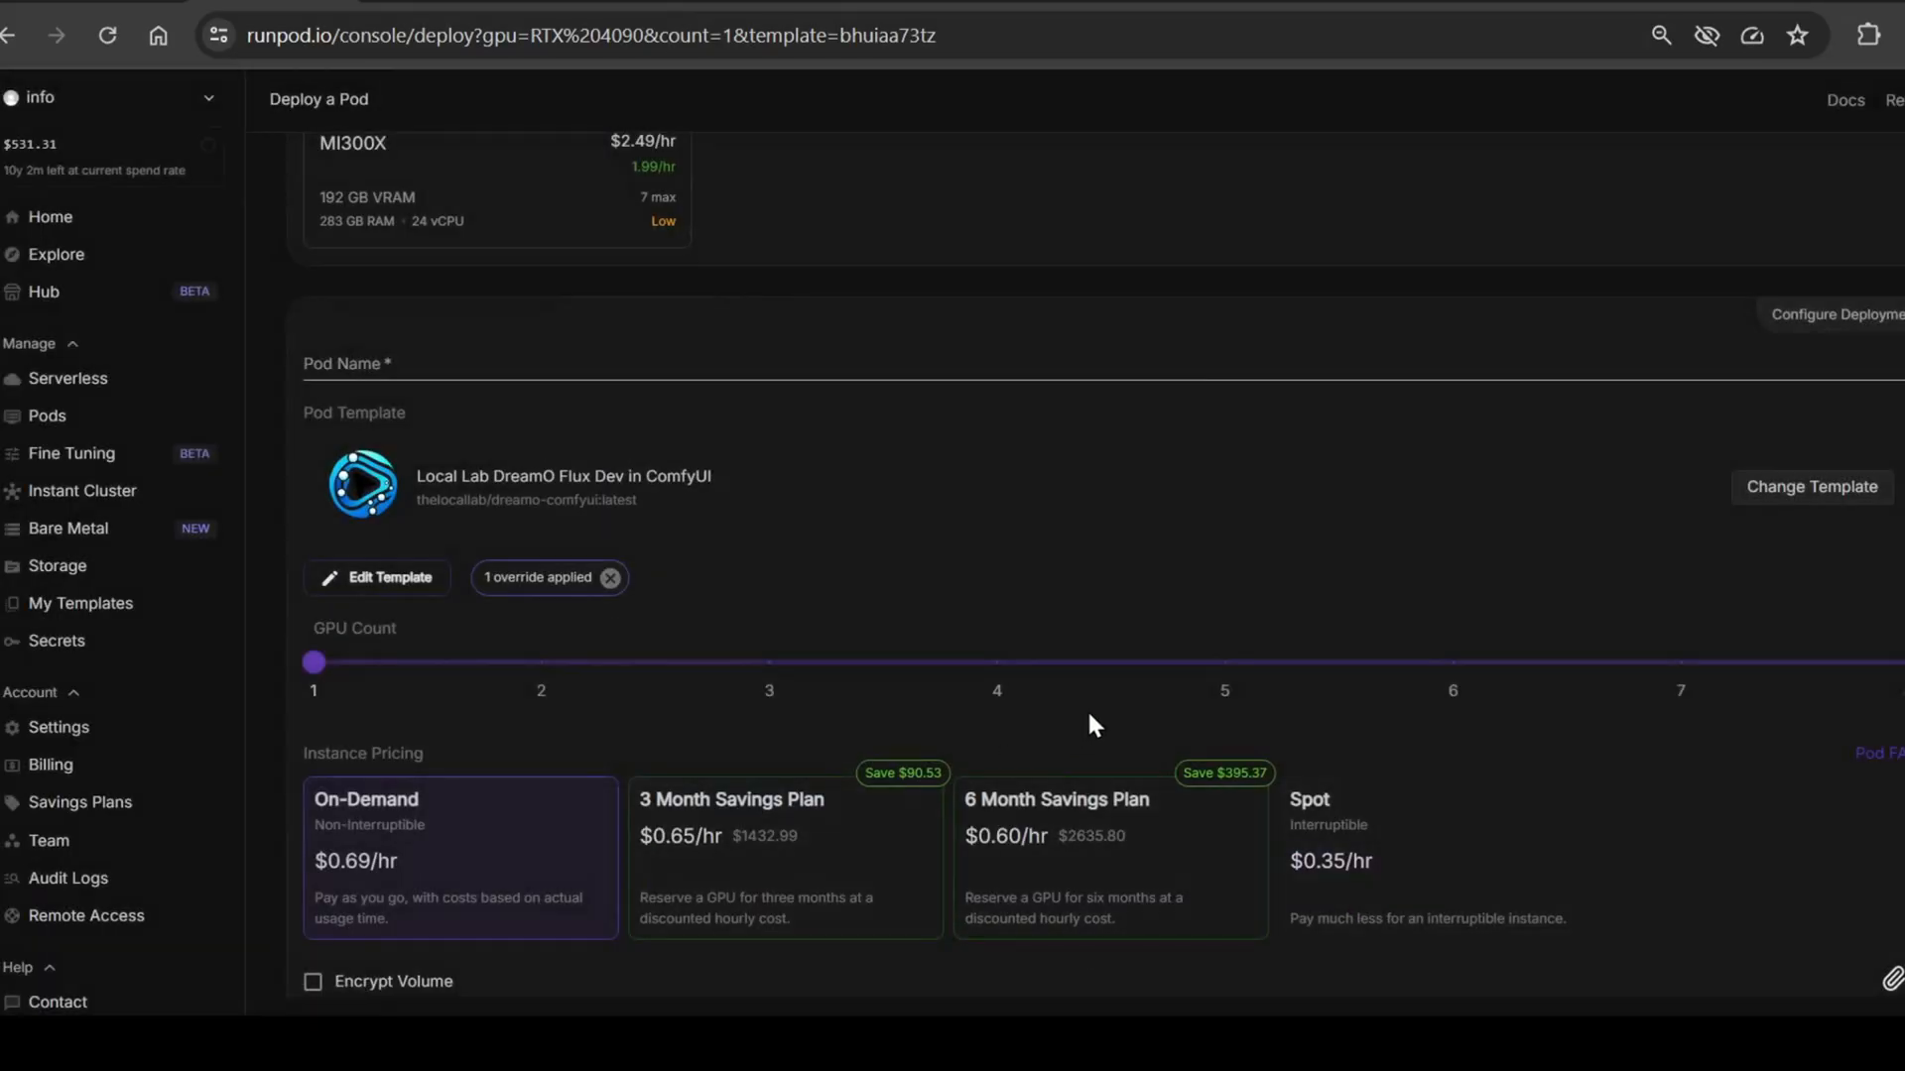
scroll(952, 670, "down", 3)
scroll(953, 669, "down", 1)
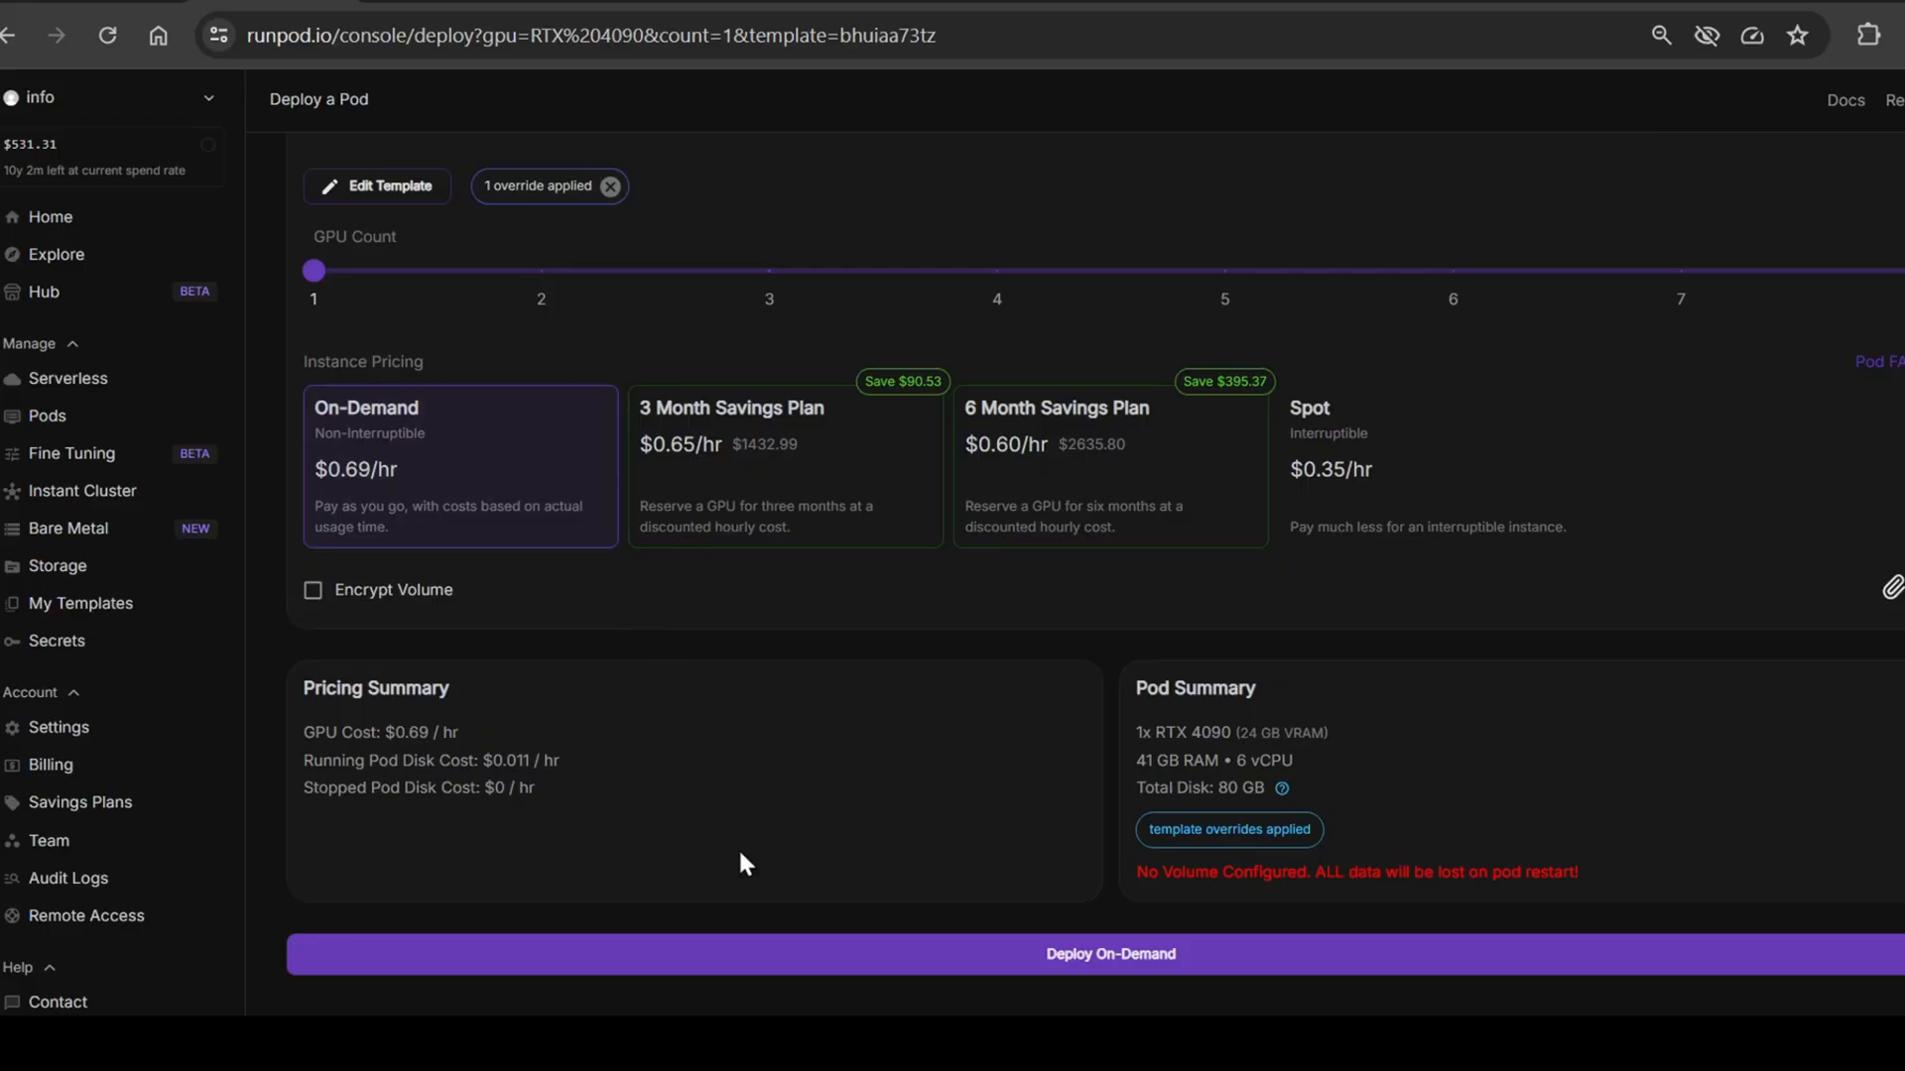
left_click(817, 954)
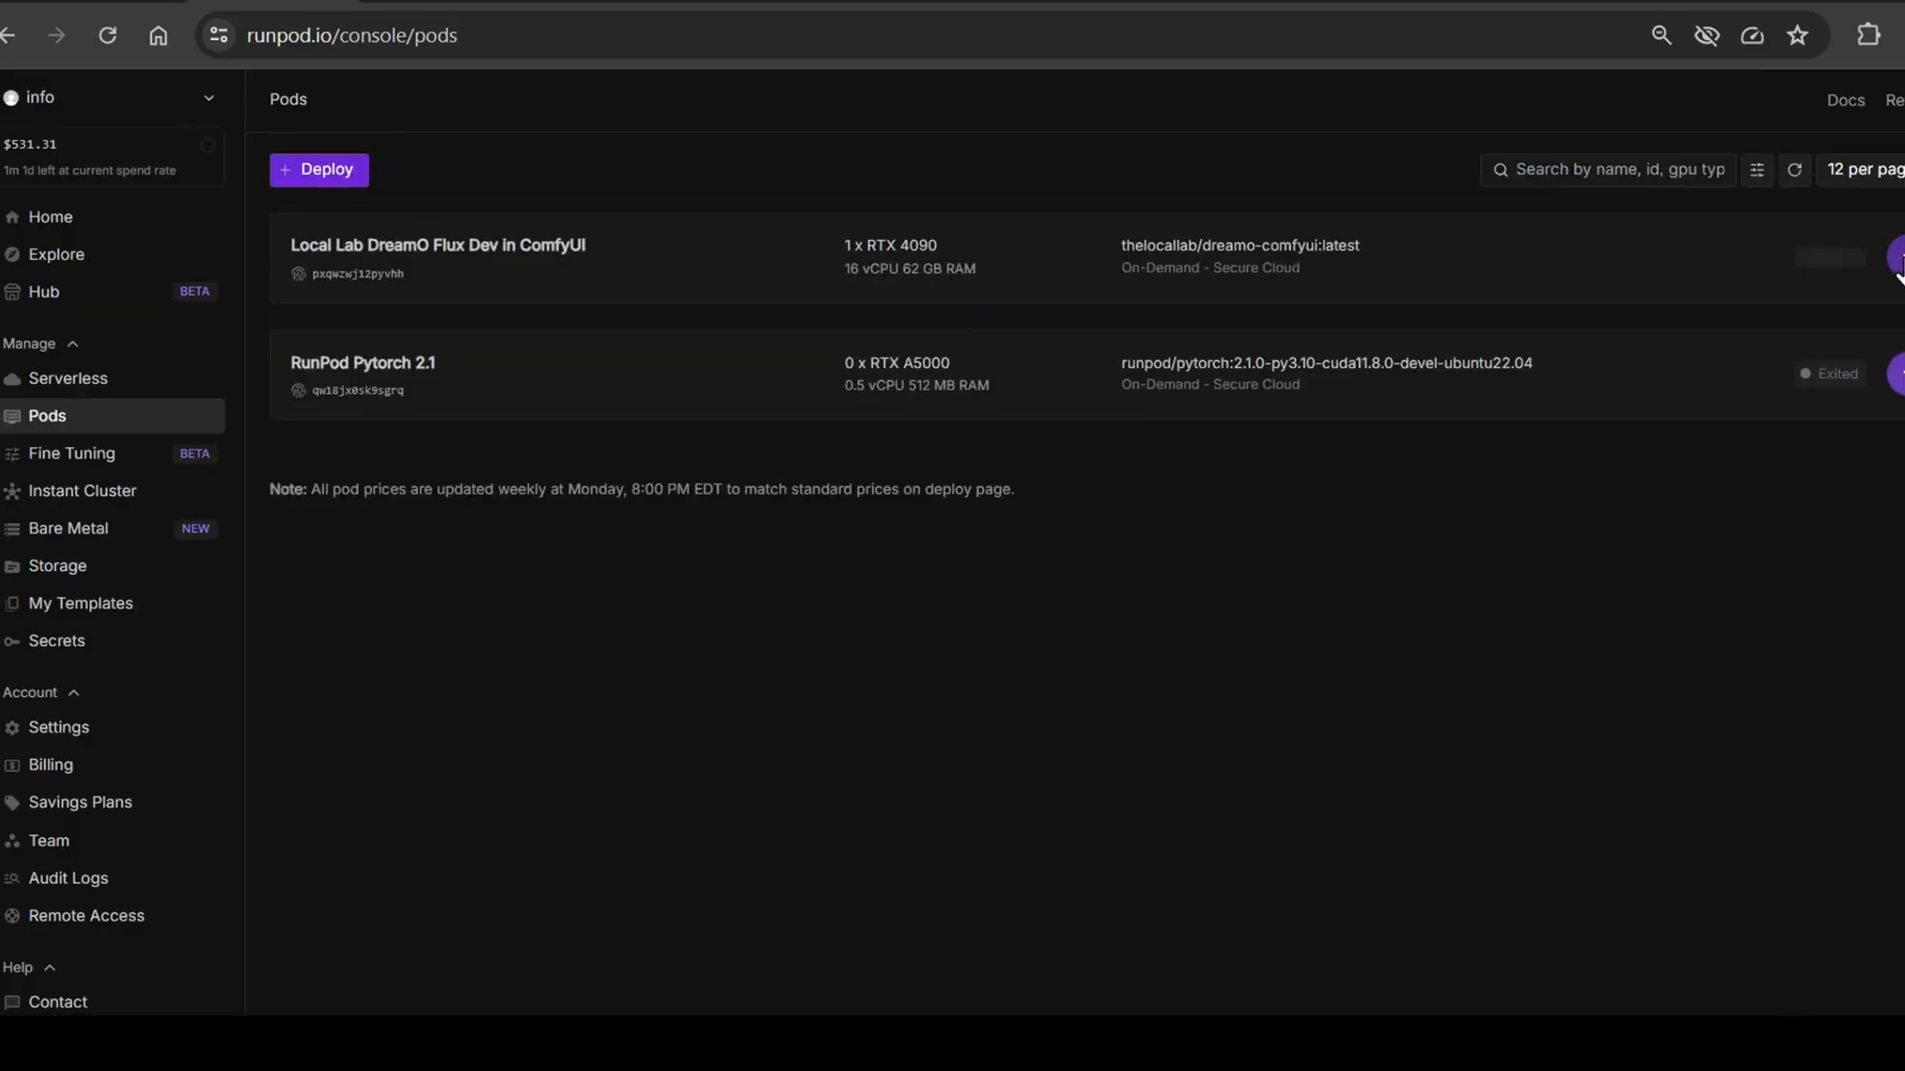
left_click(1896, 257)
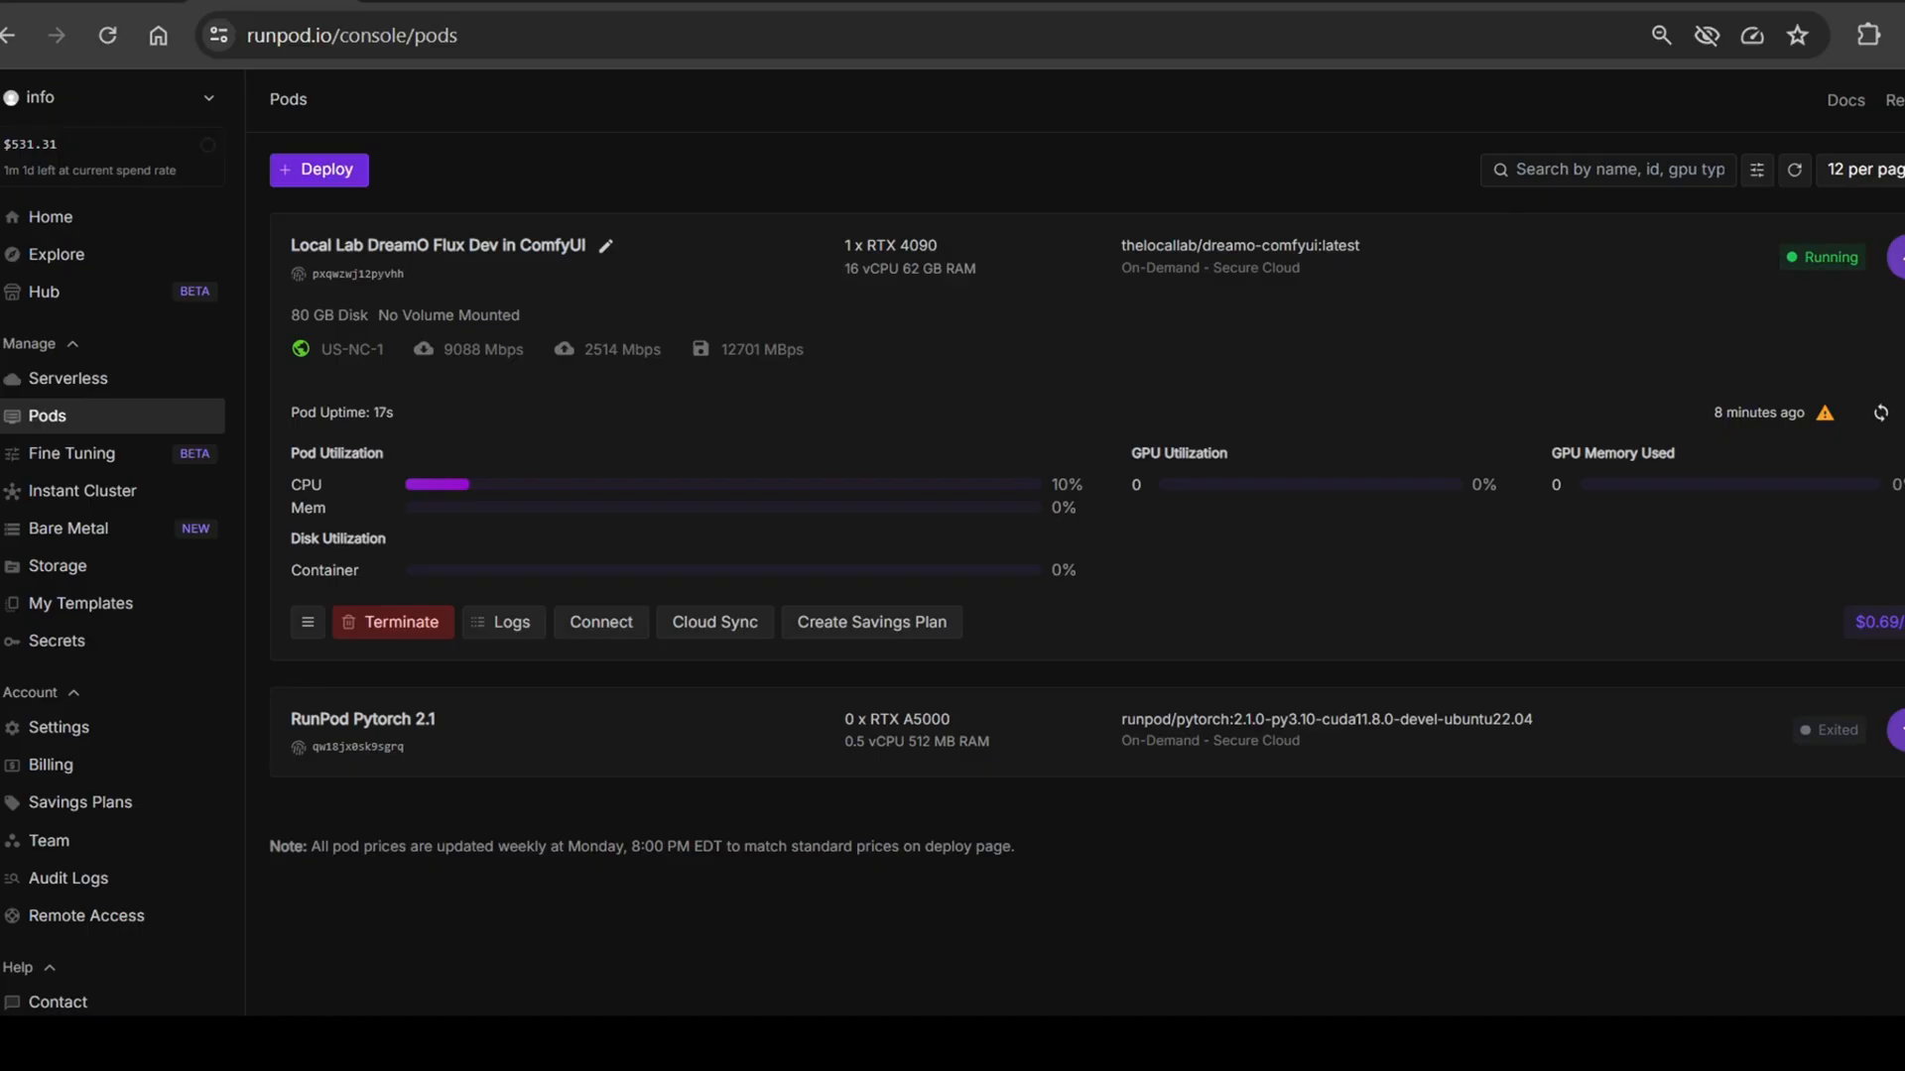
left_click(510, 622)
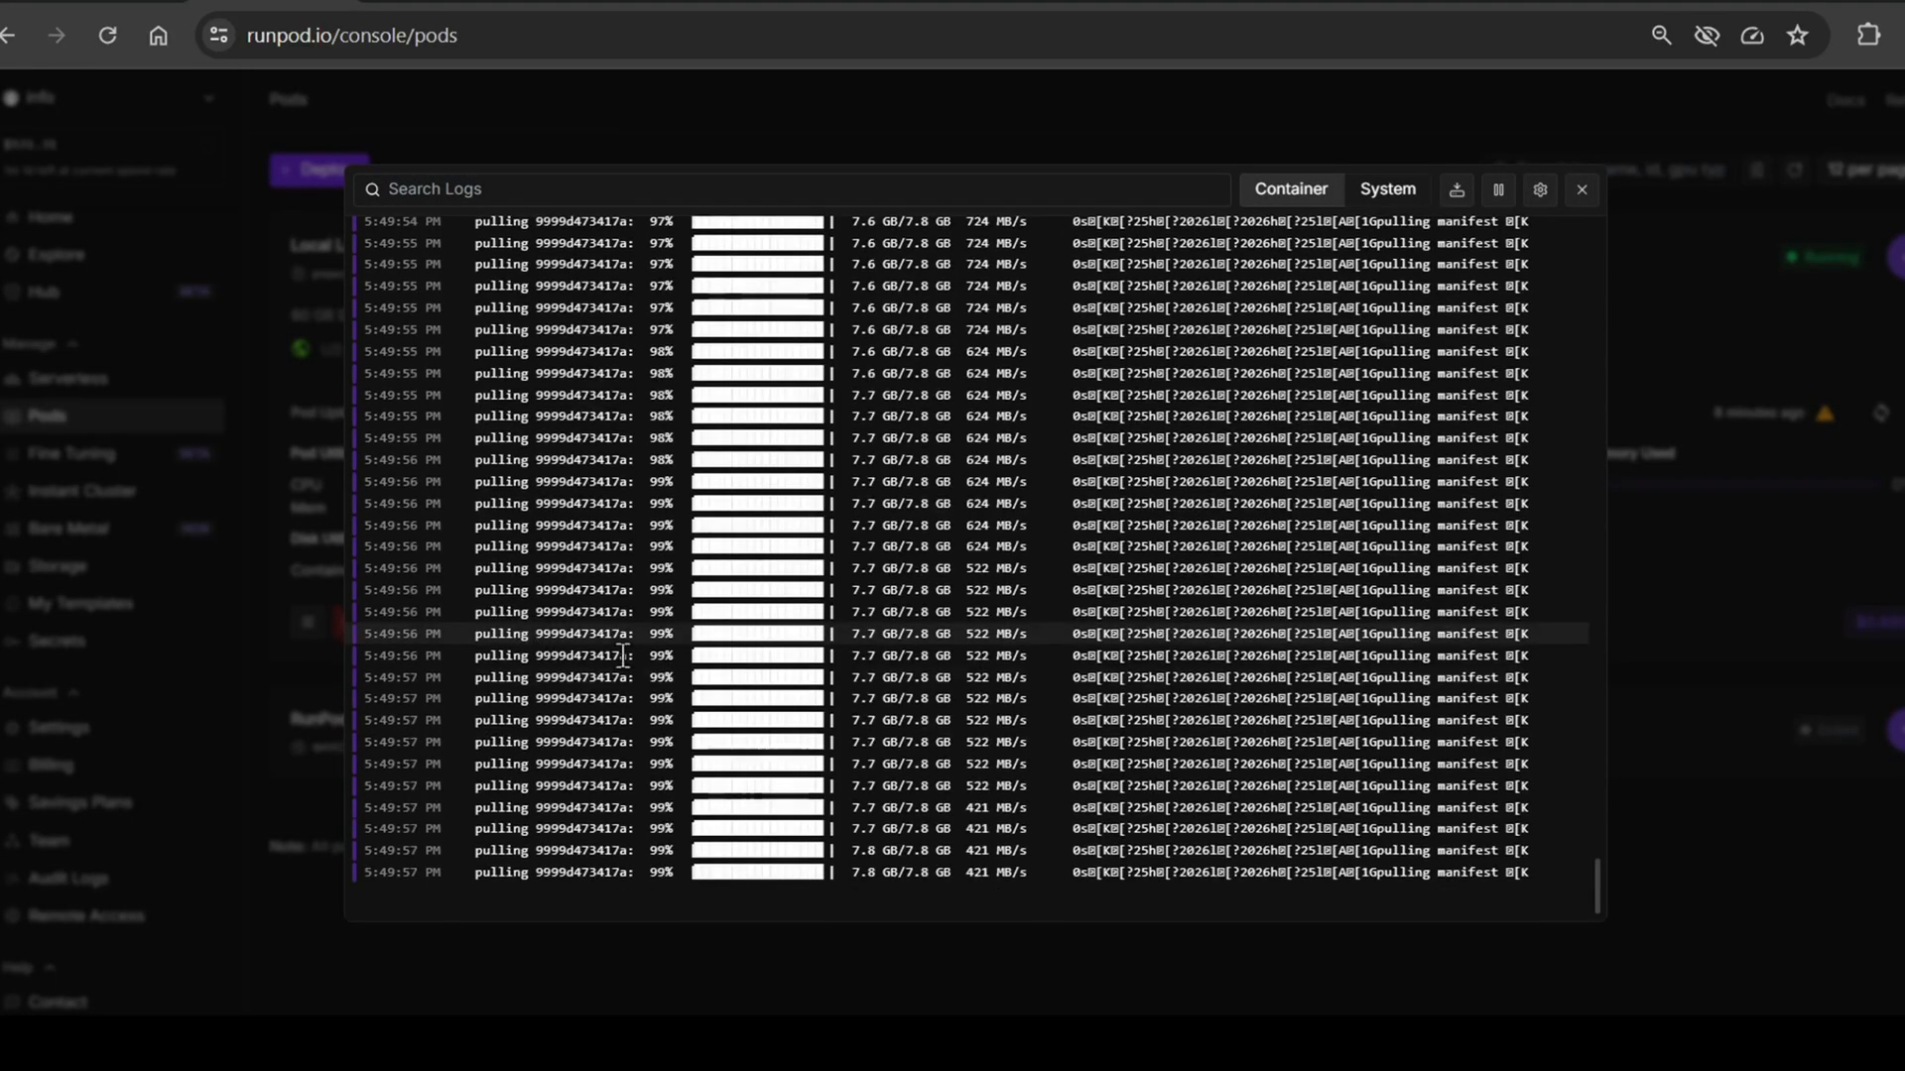
left_click(1798, 873)
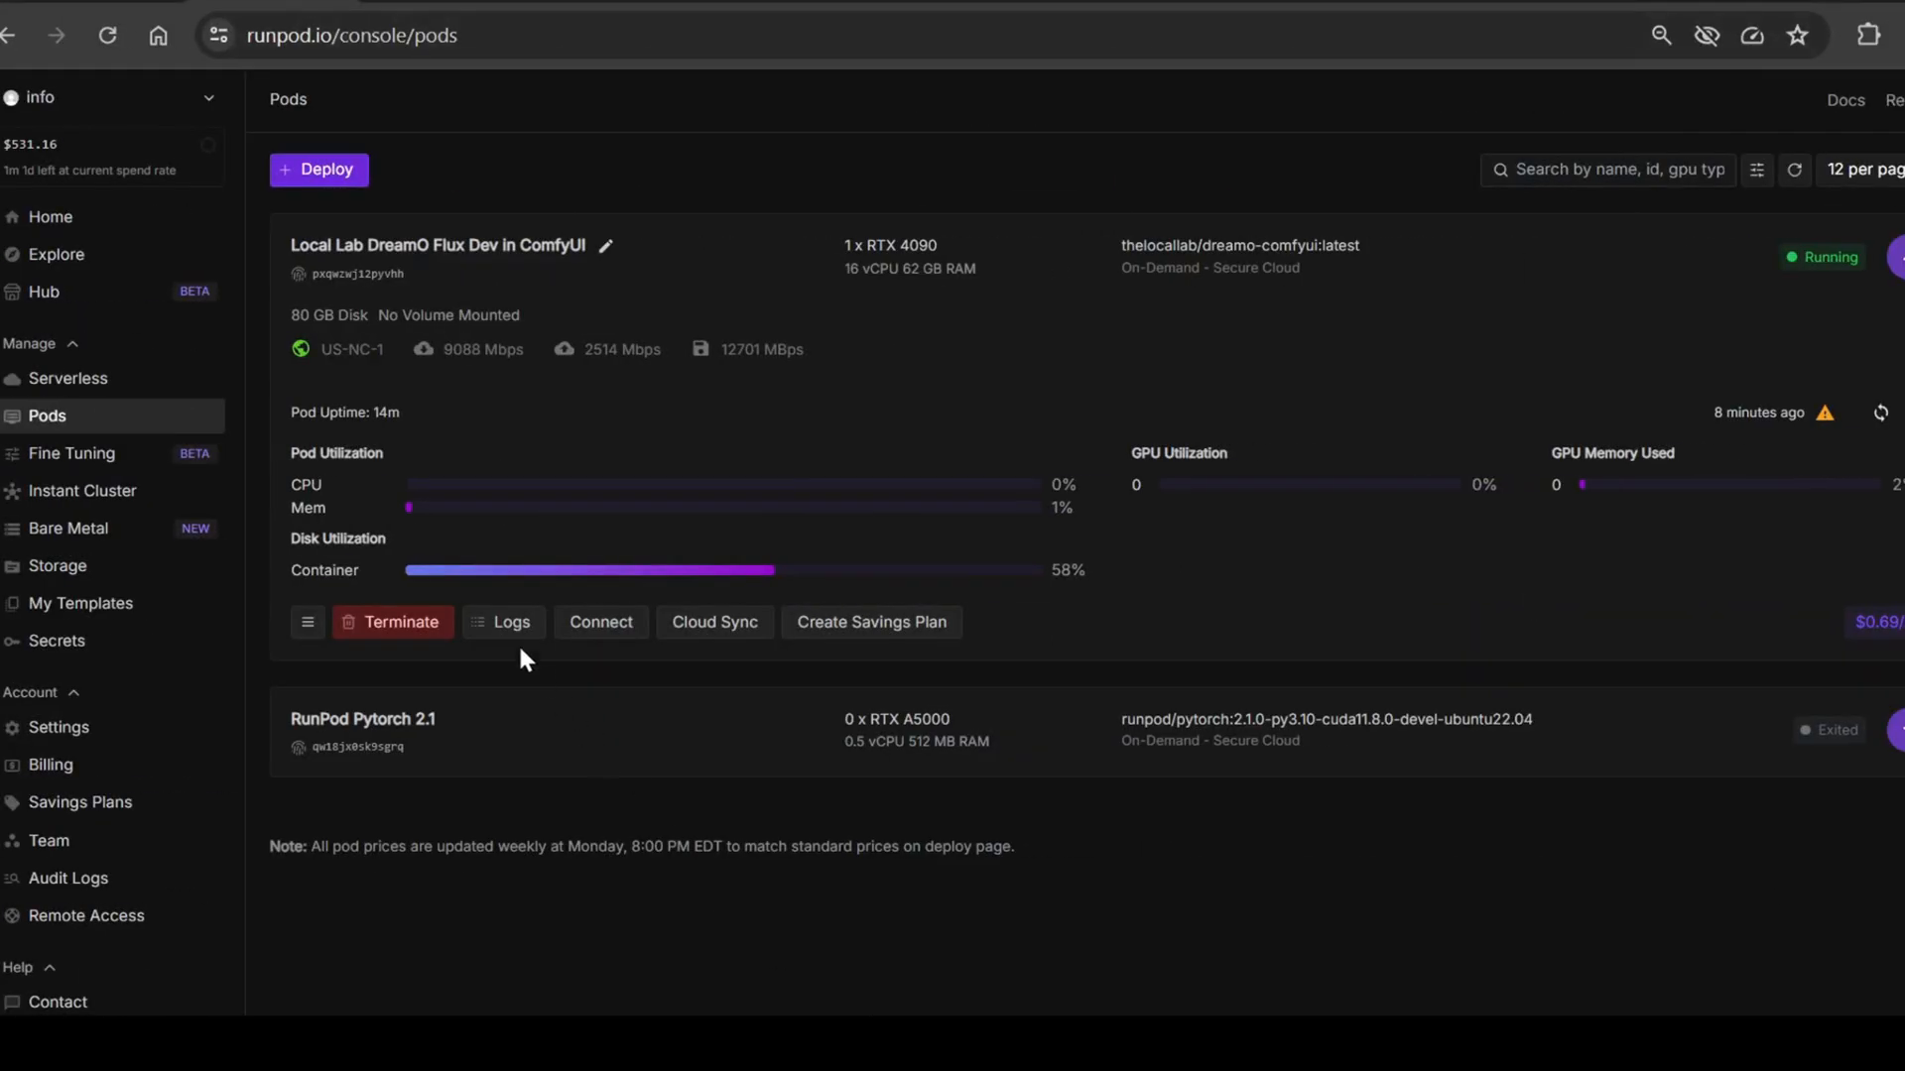
left_click(513, 616)
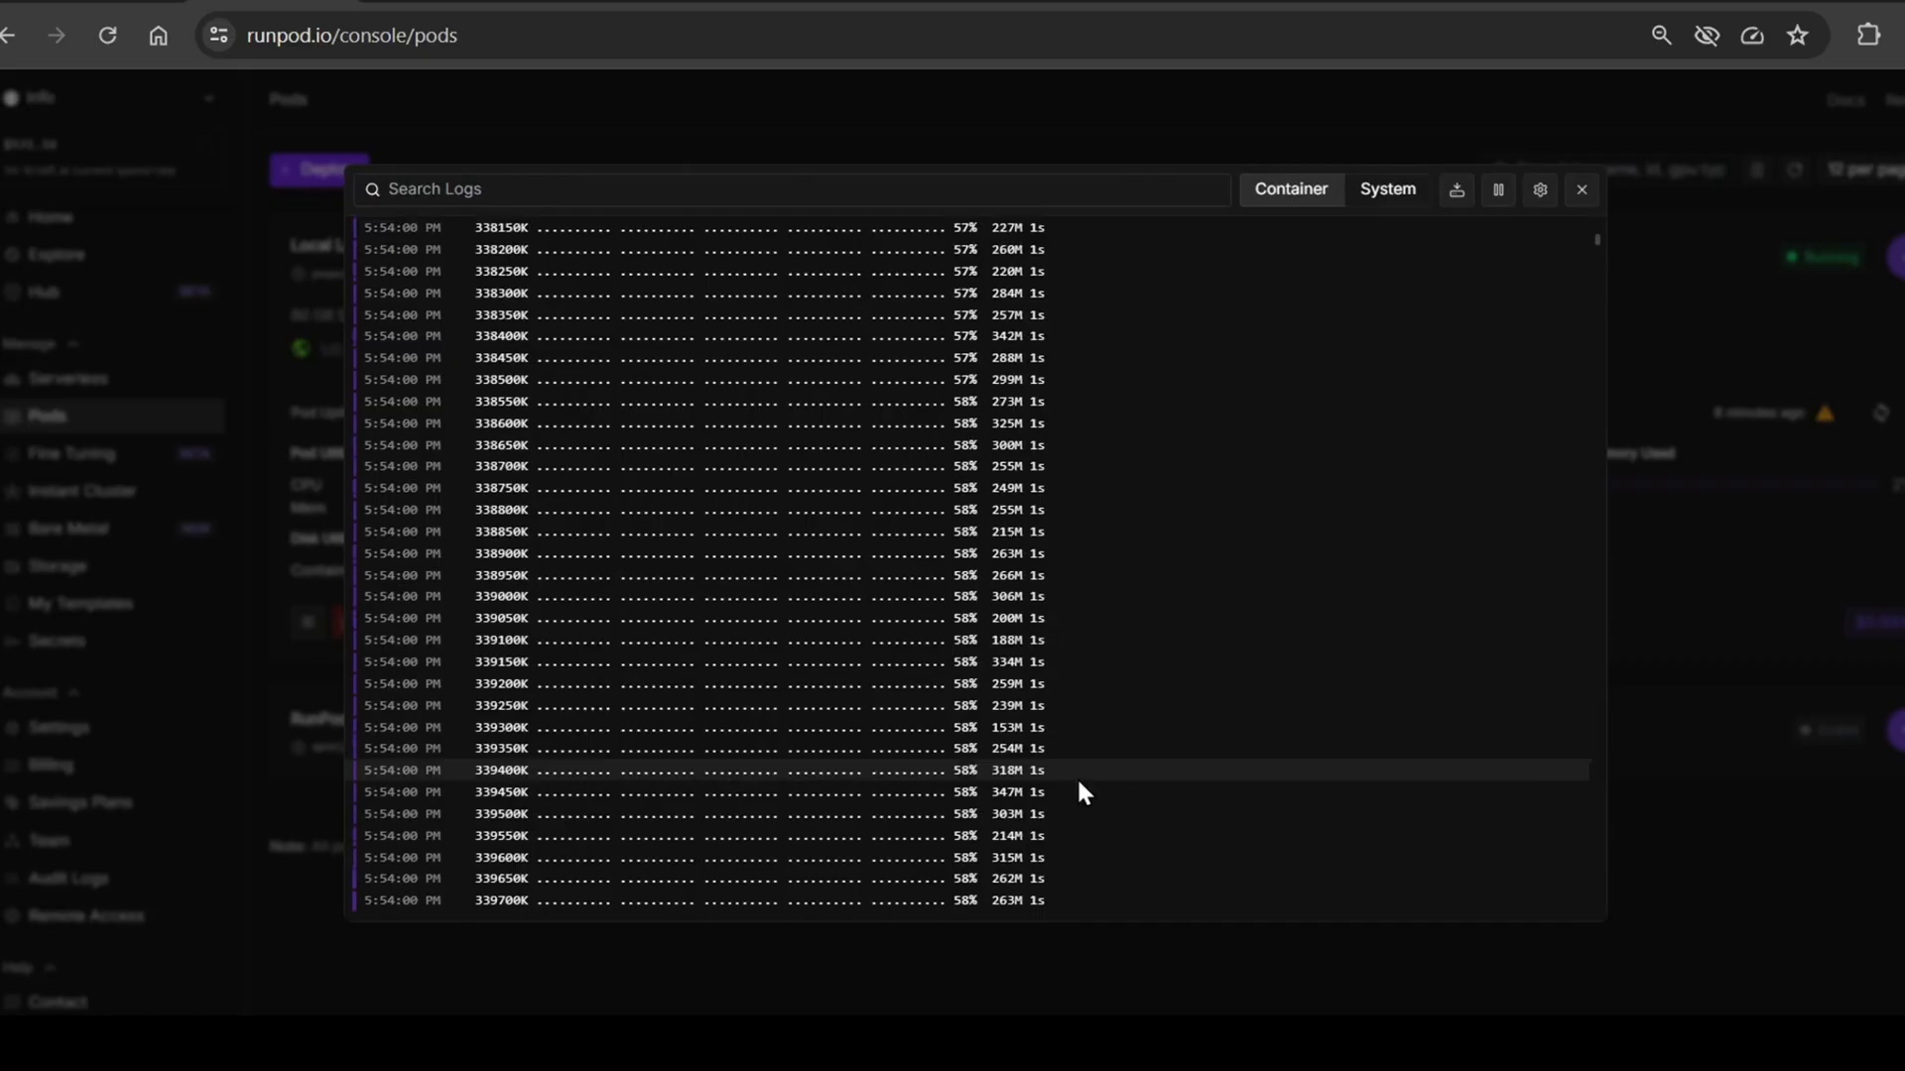
left_click_drag(1600, 237, 1591, 955)
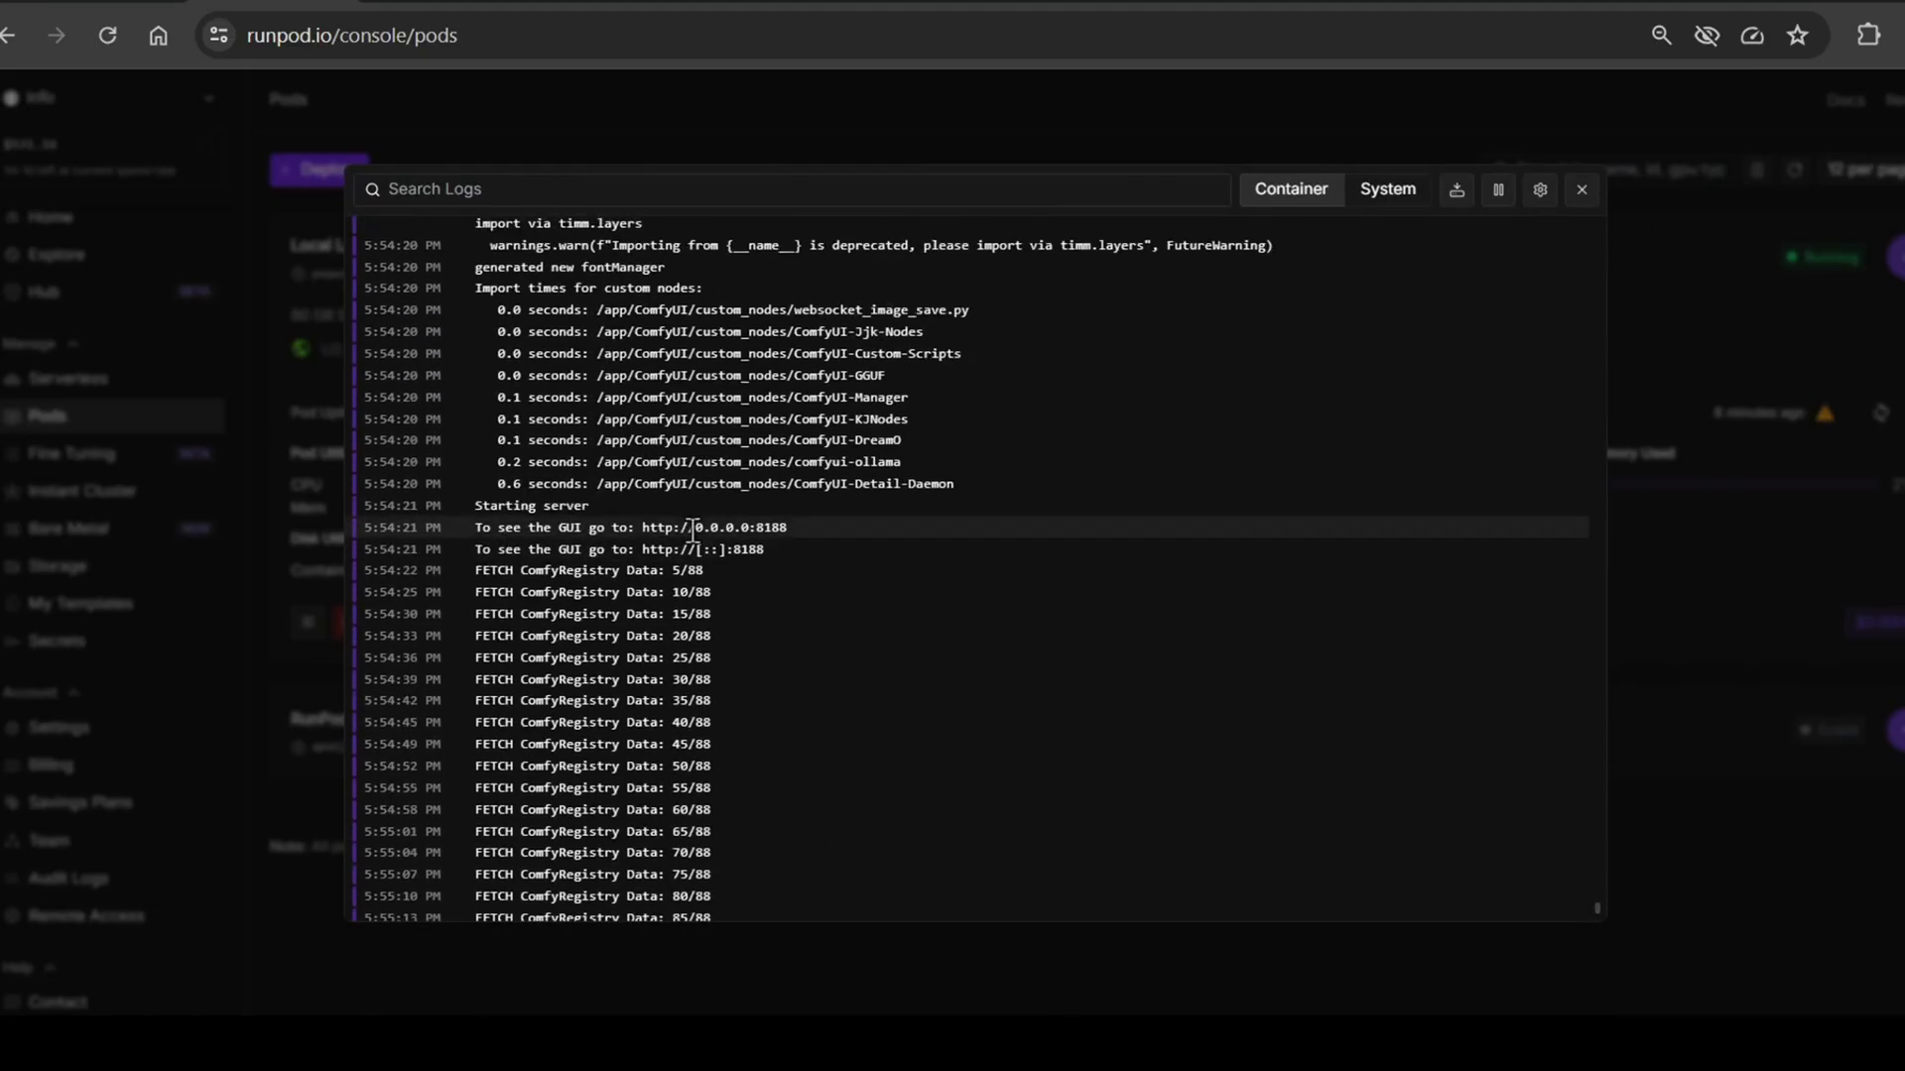
left_click_drag(649, 528, 786, 527)
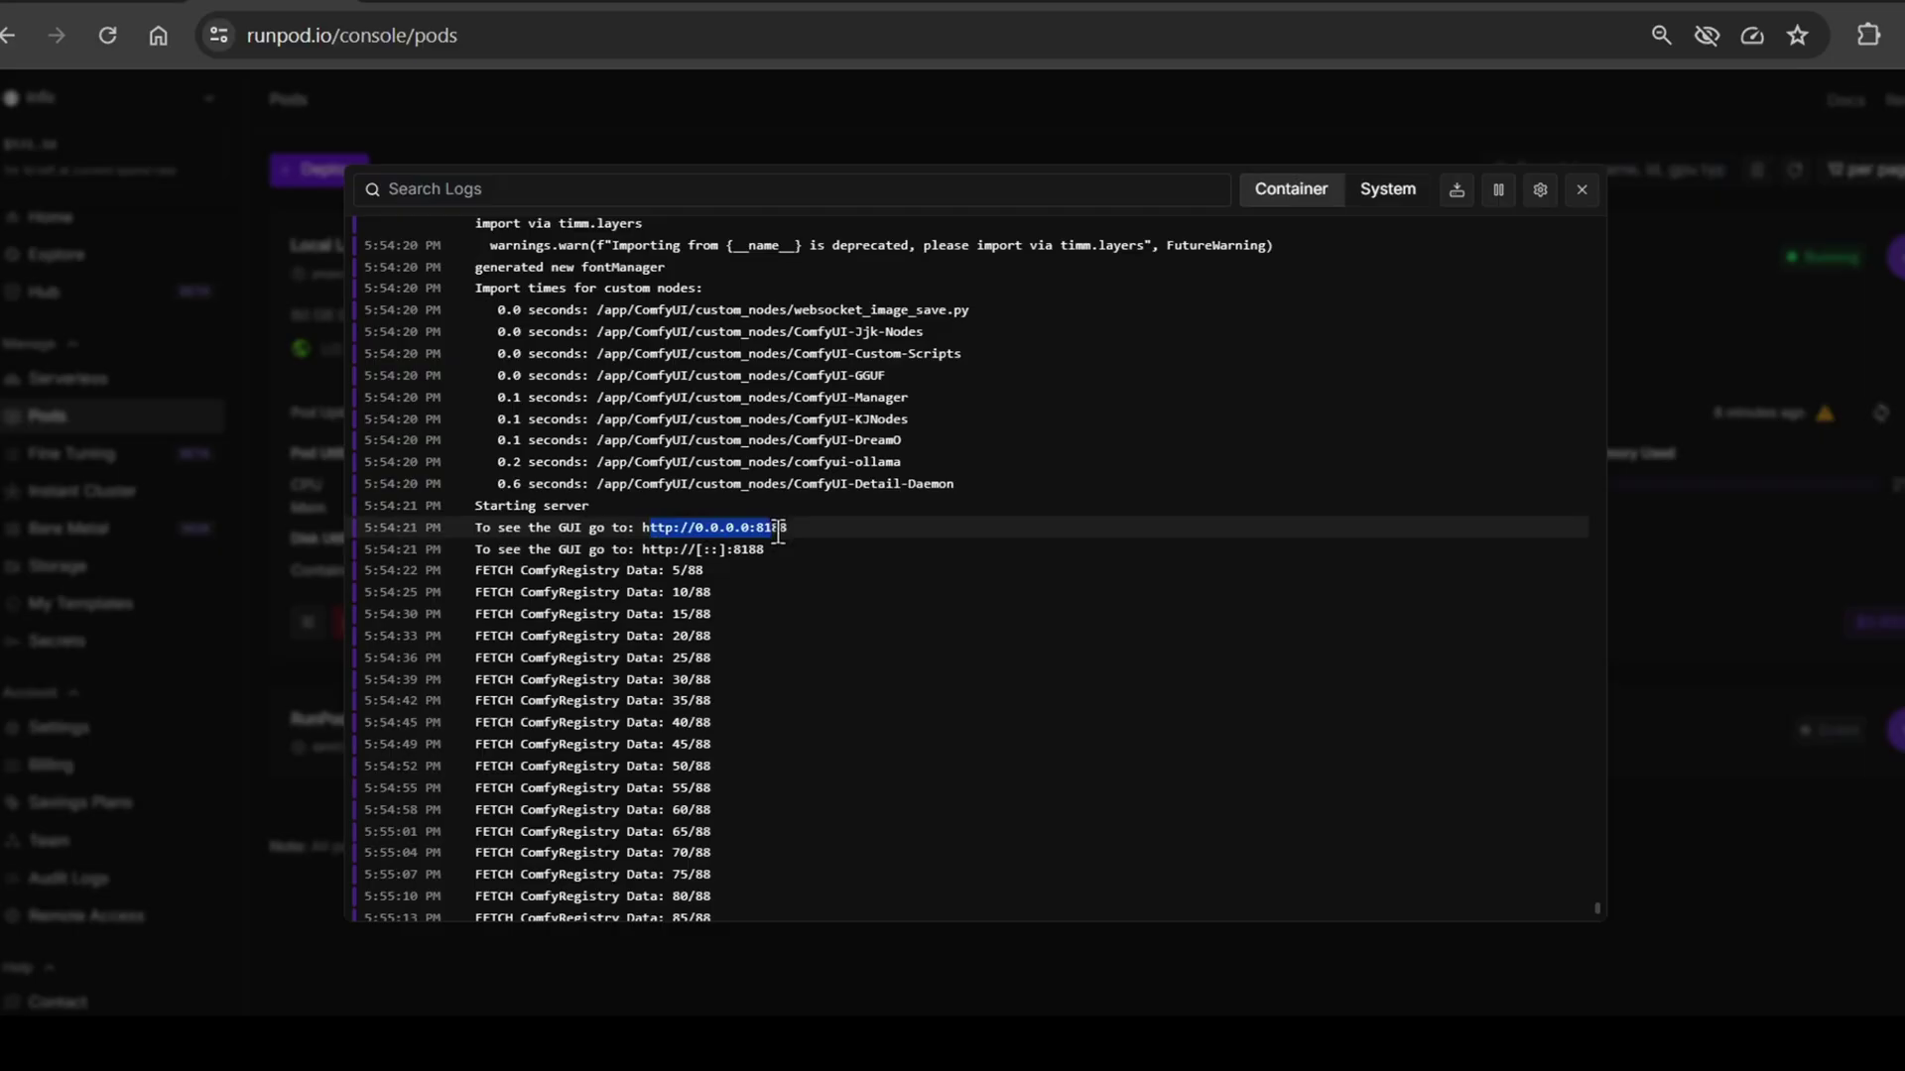
left_click(1694, 794)
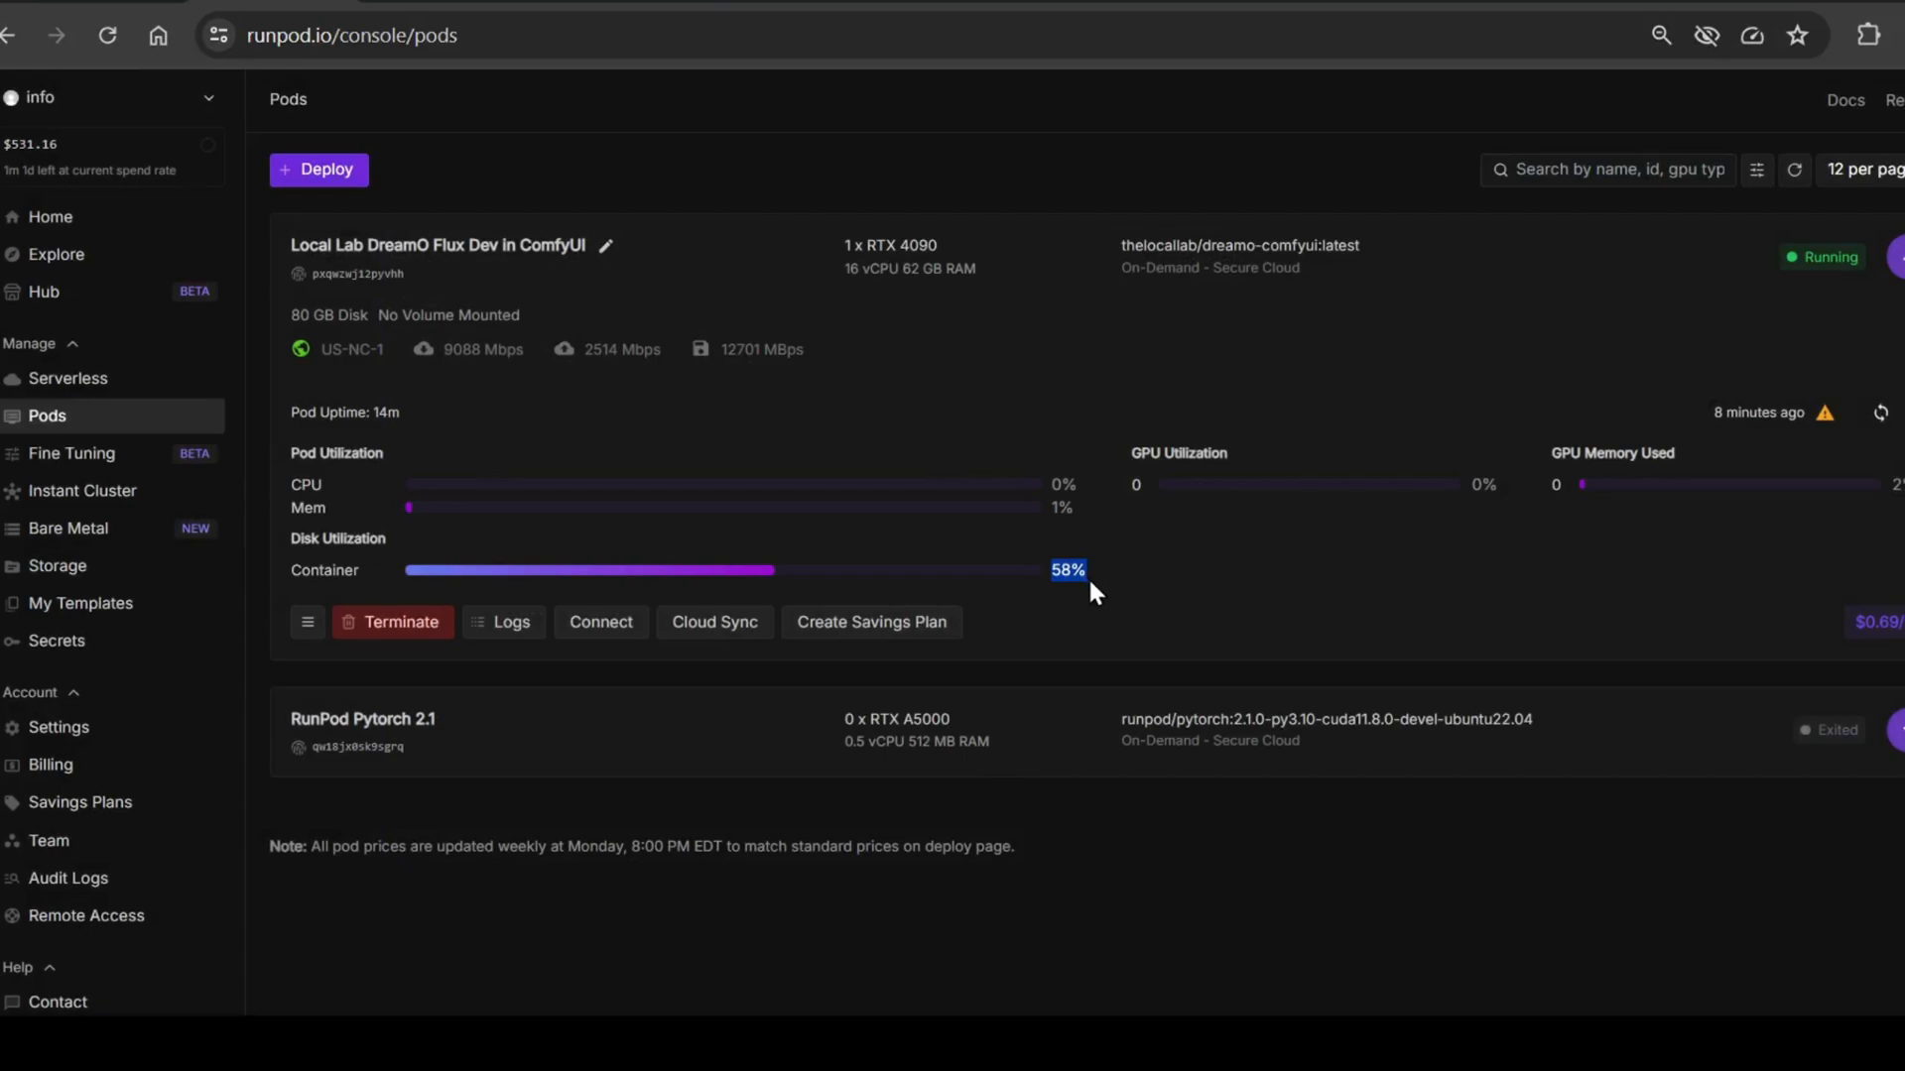
- Connect to the pod's ComfyUI on port 8188 and load the Dreamo_FP8 workflow
left_click(600, 623)
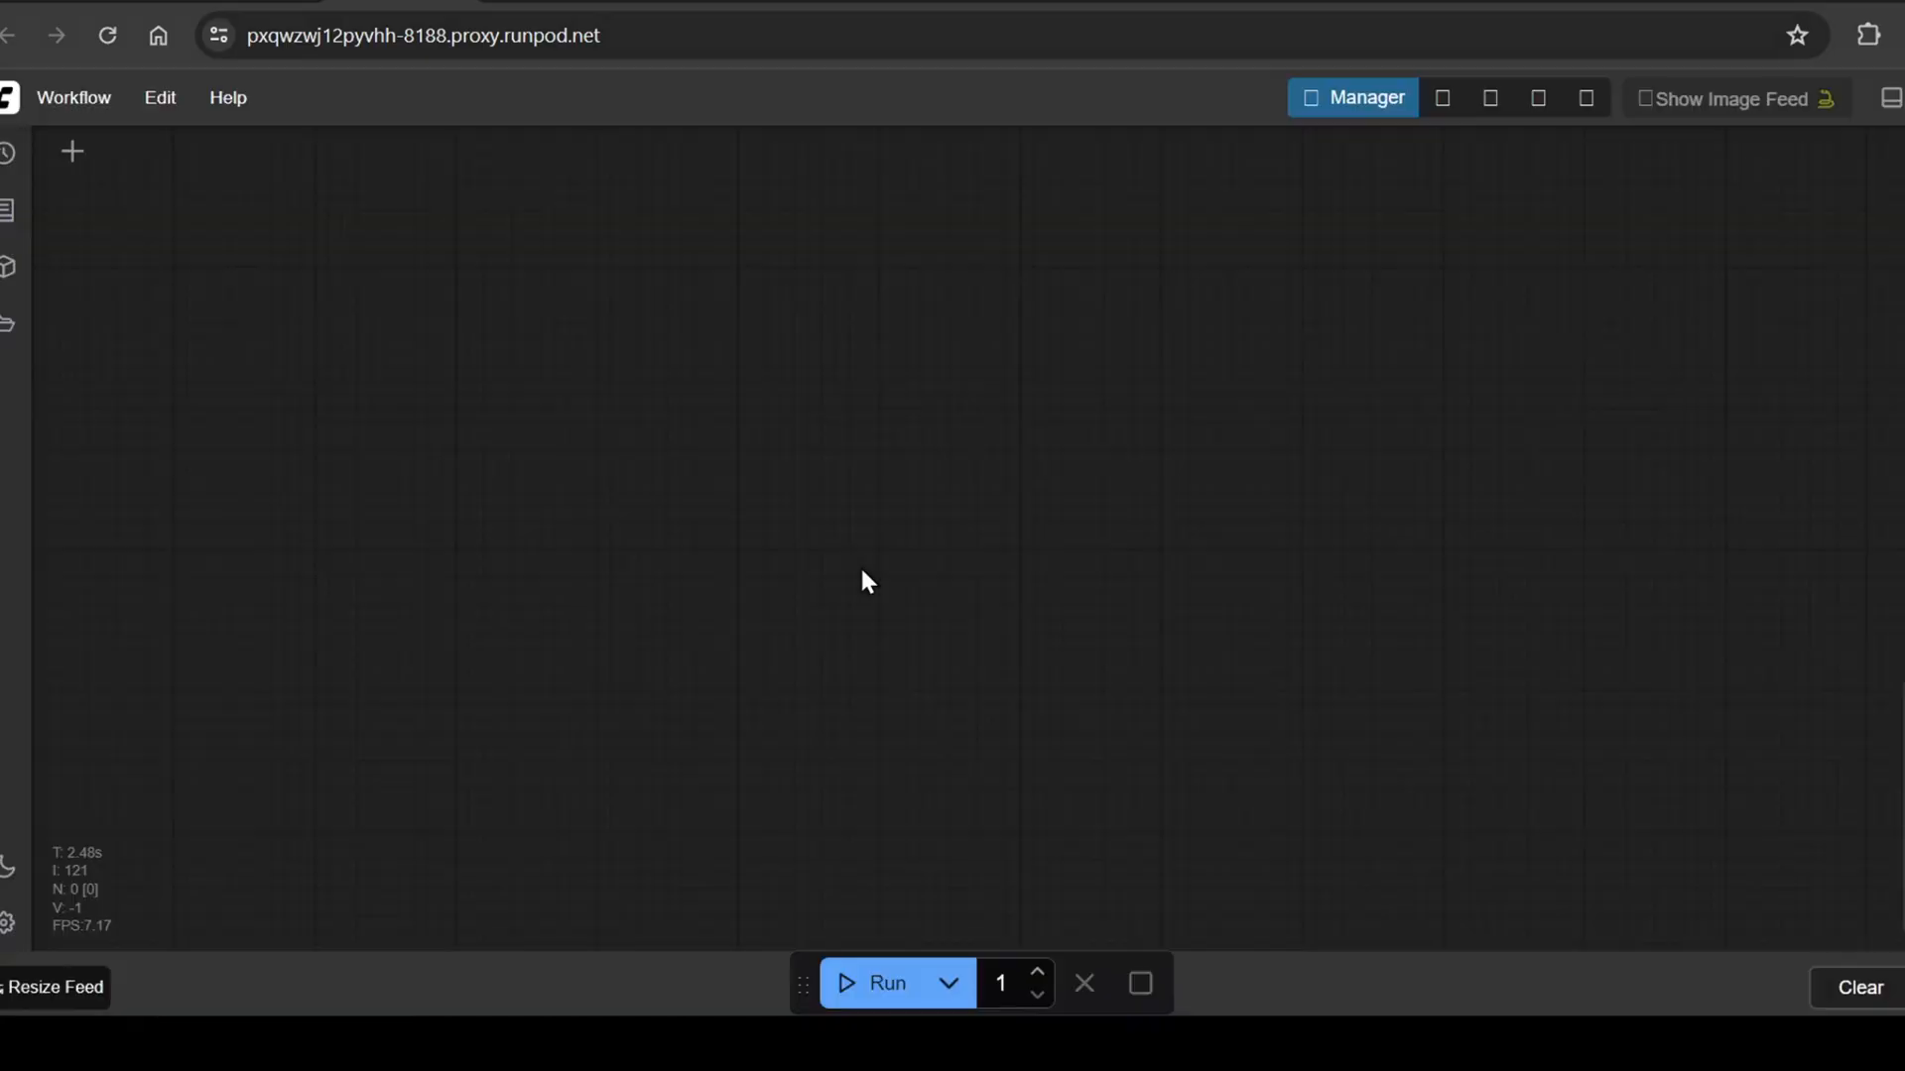
scroll(1756, 468, "down", 1)
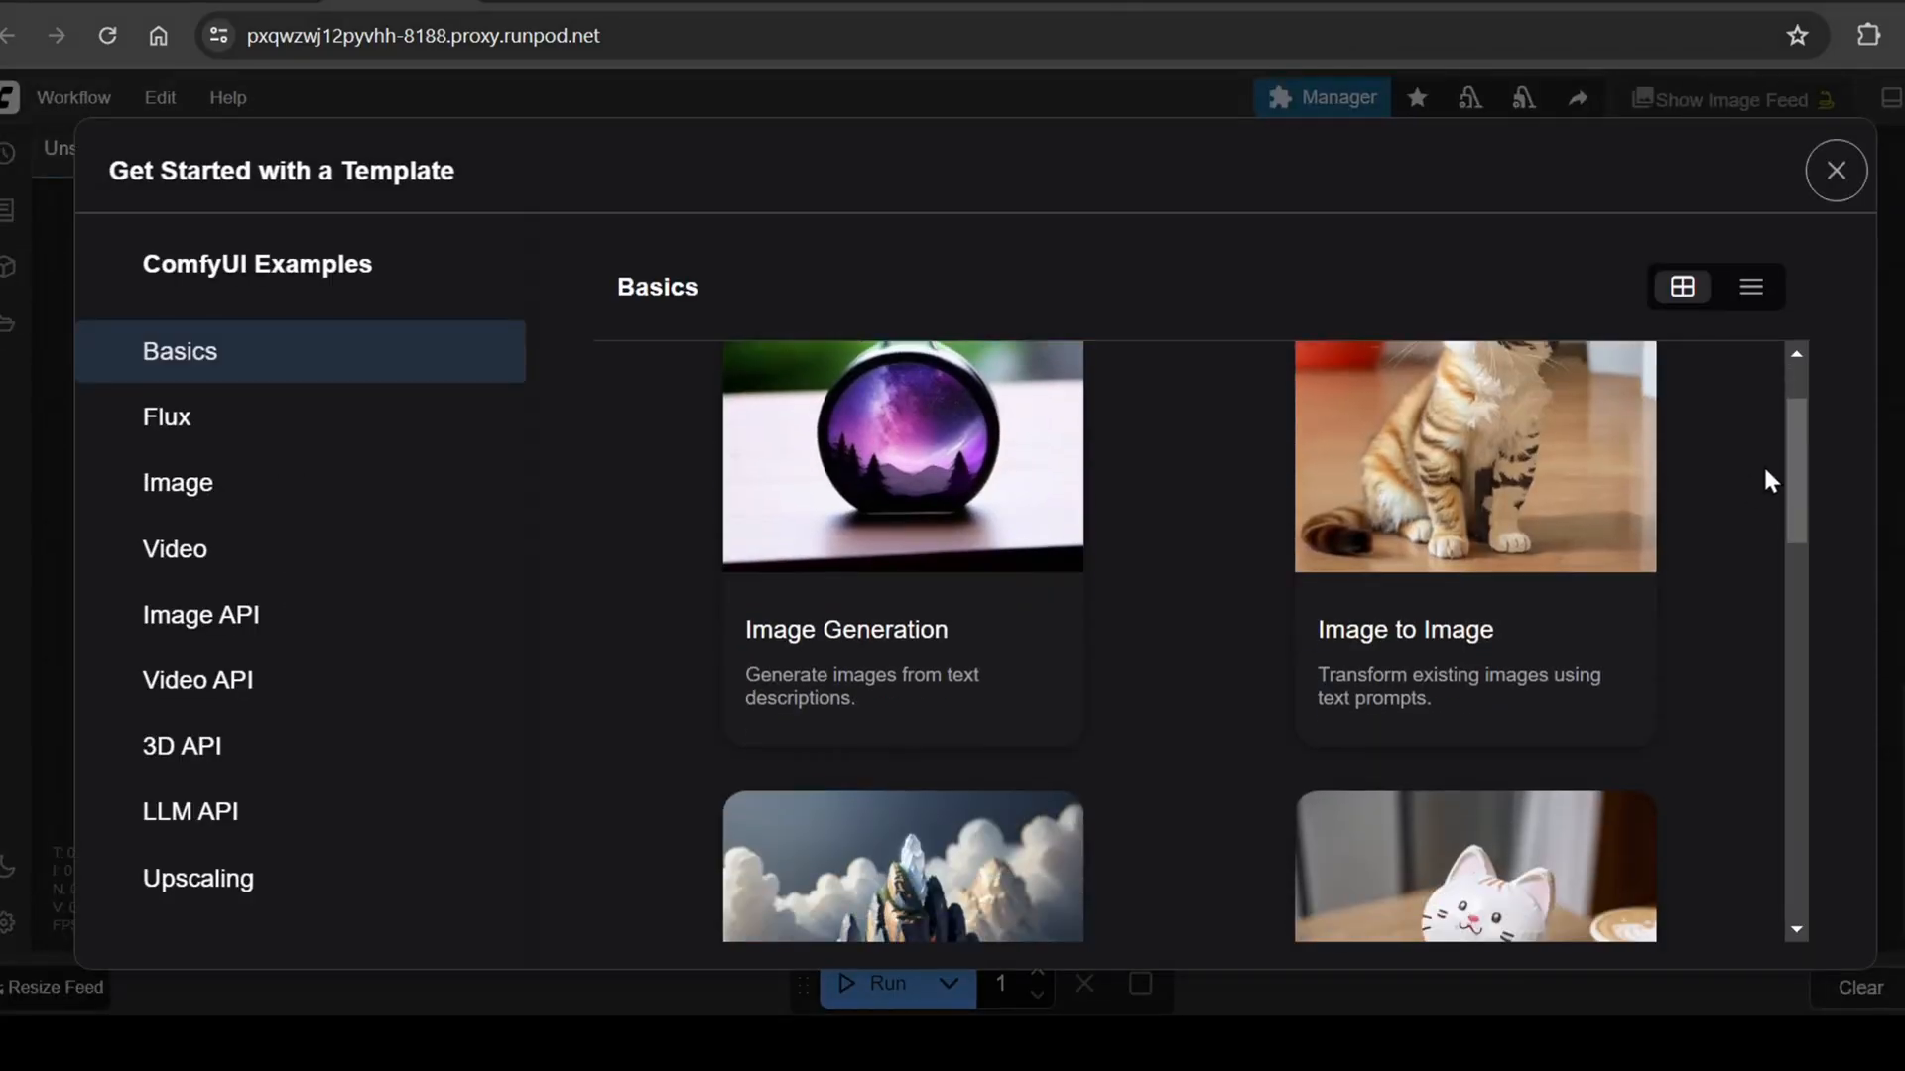
left_click(1842, 180)
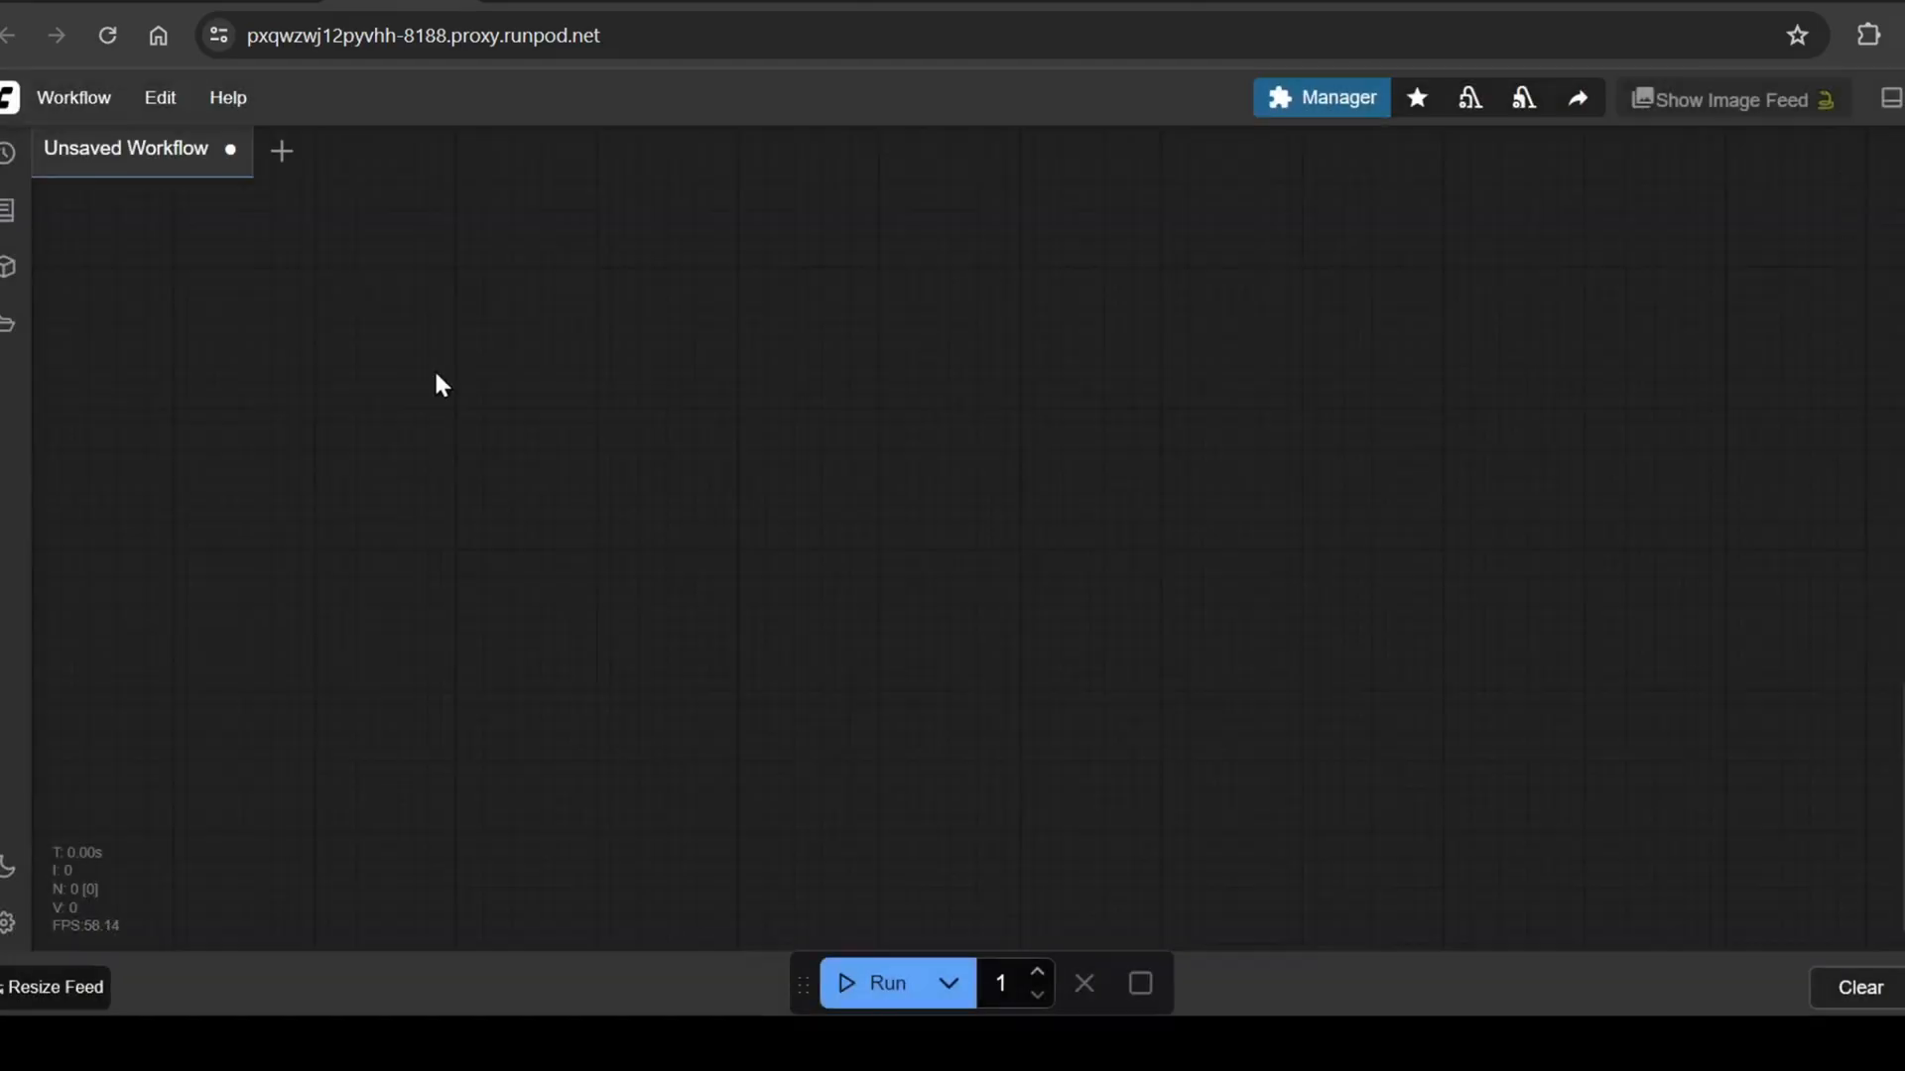
left_click(74, 98)
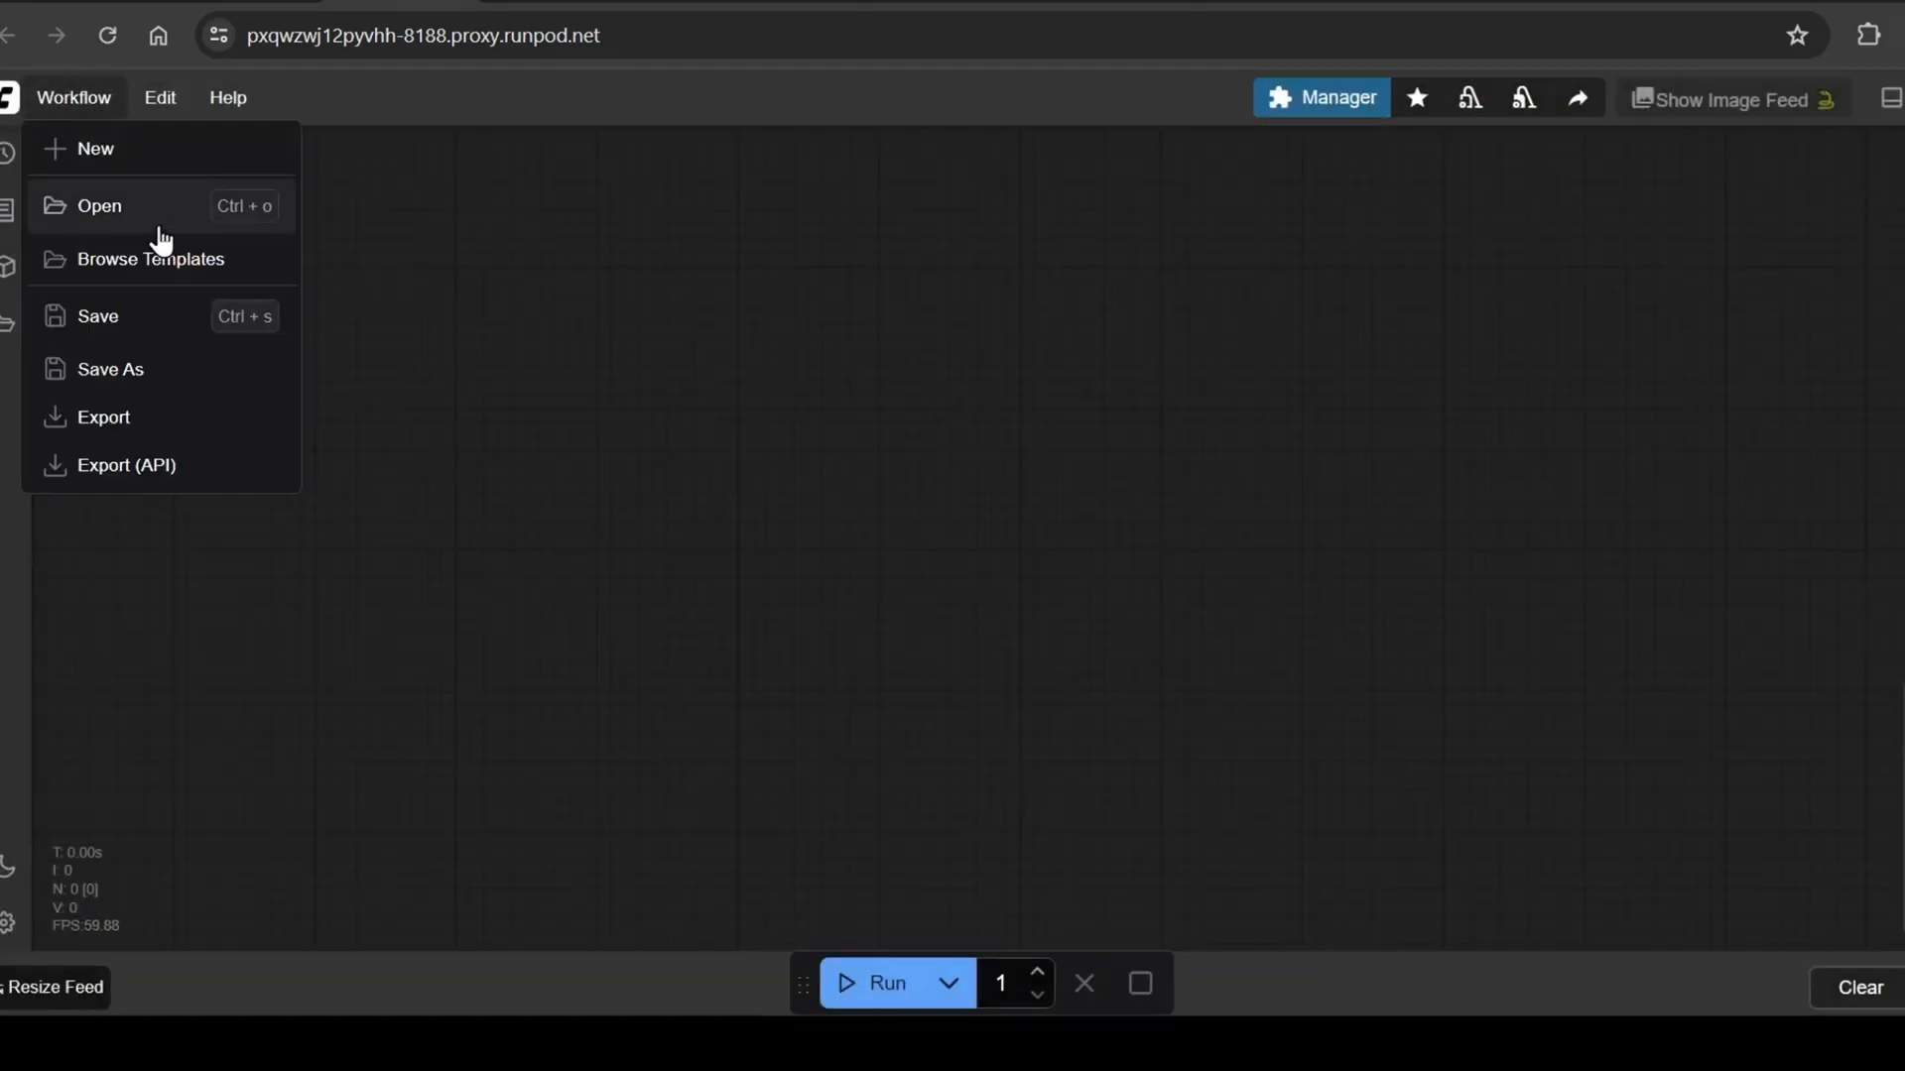
left_click(160, 230)
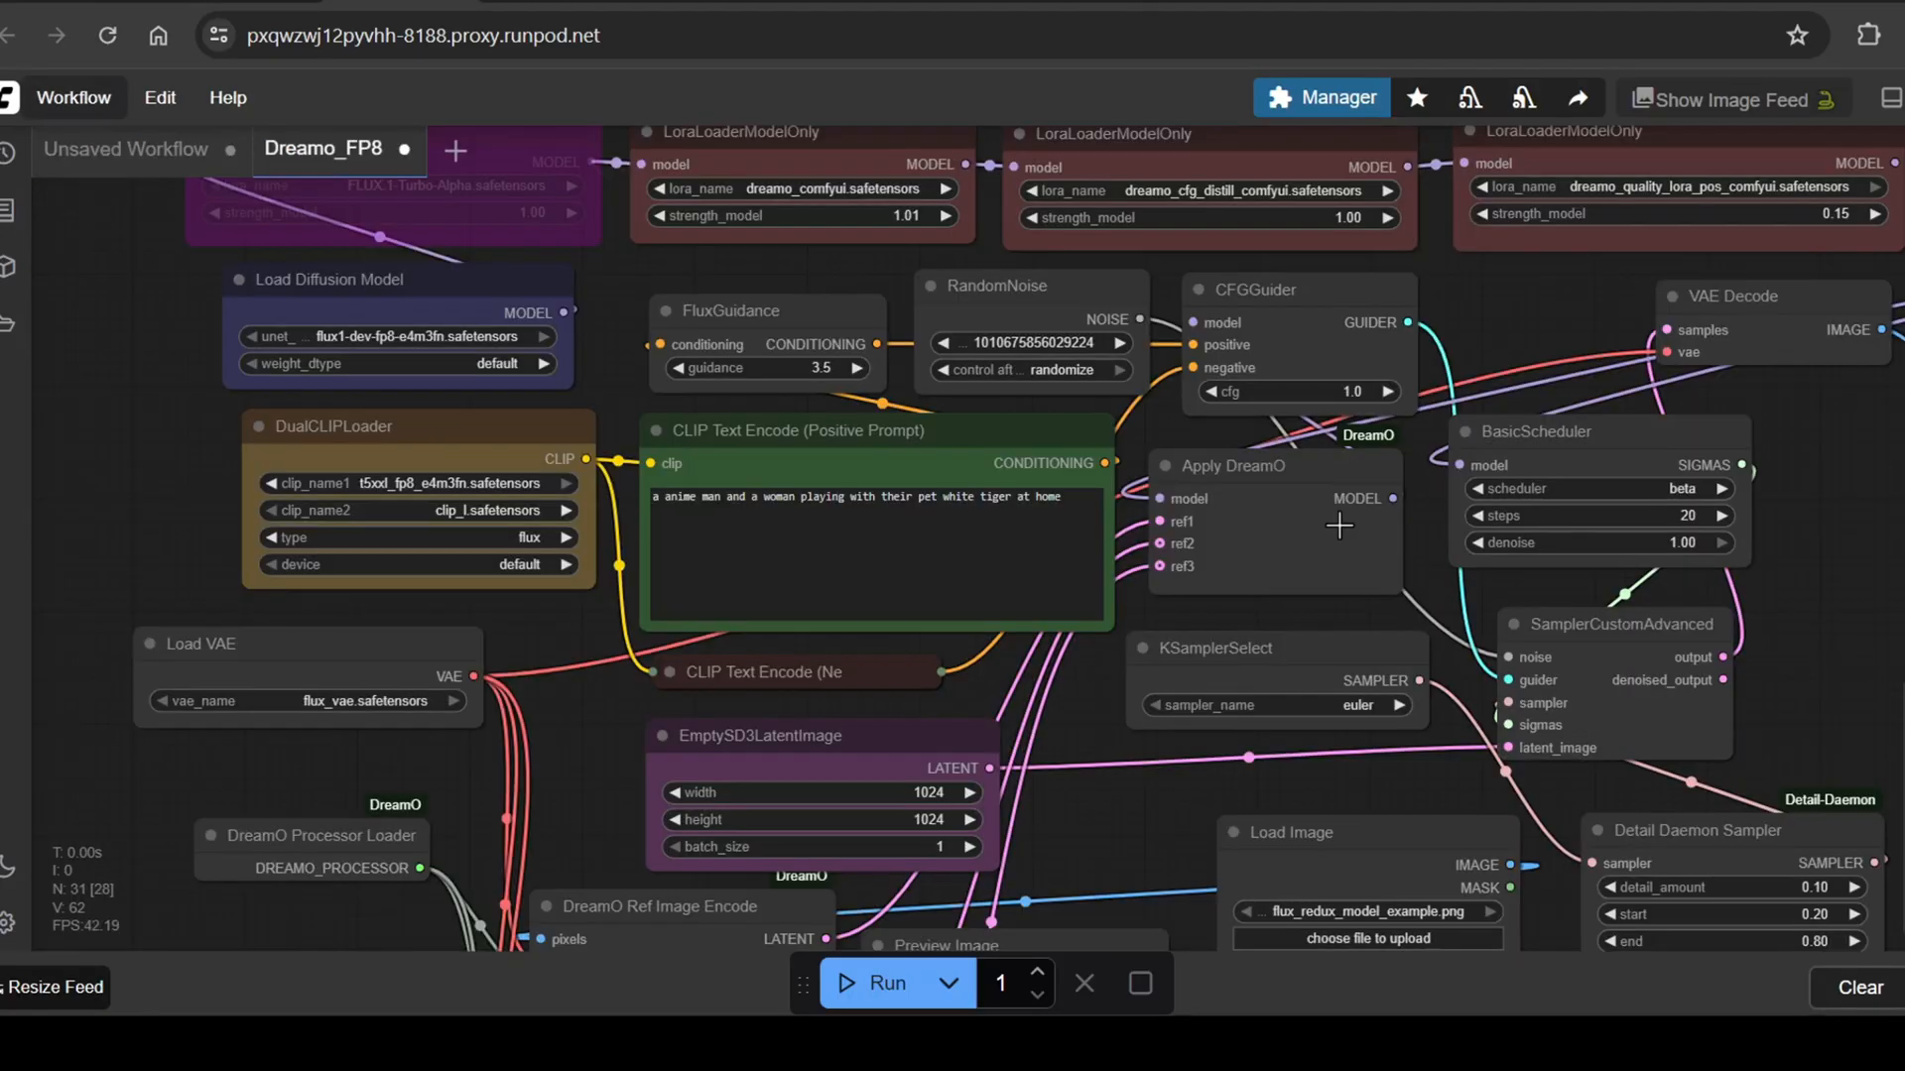
scroll(1499, 591, "up", 3)
scroll(1479, 553, "up", 3)
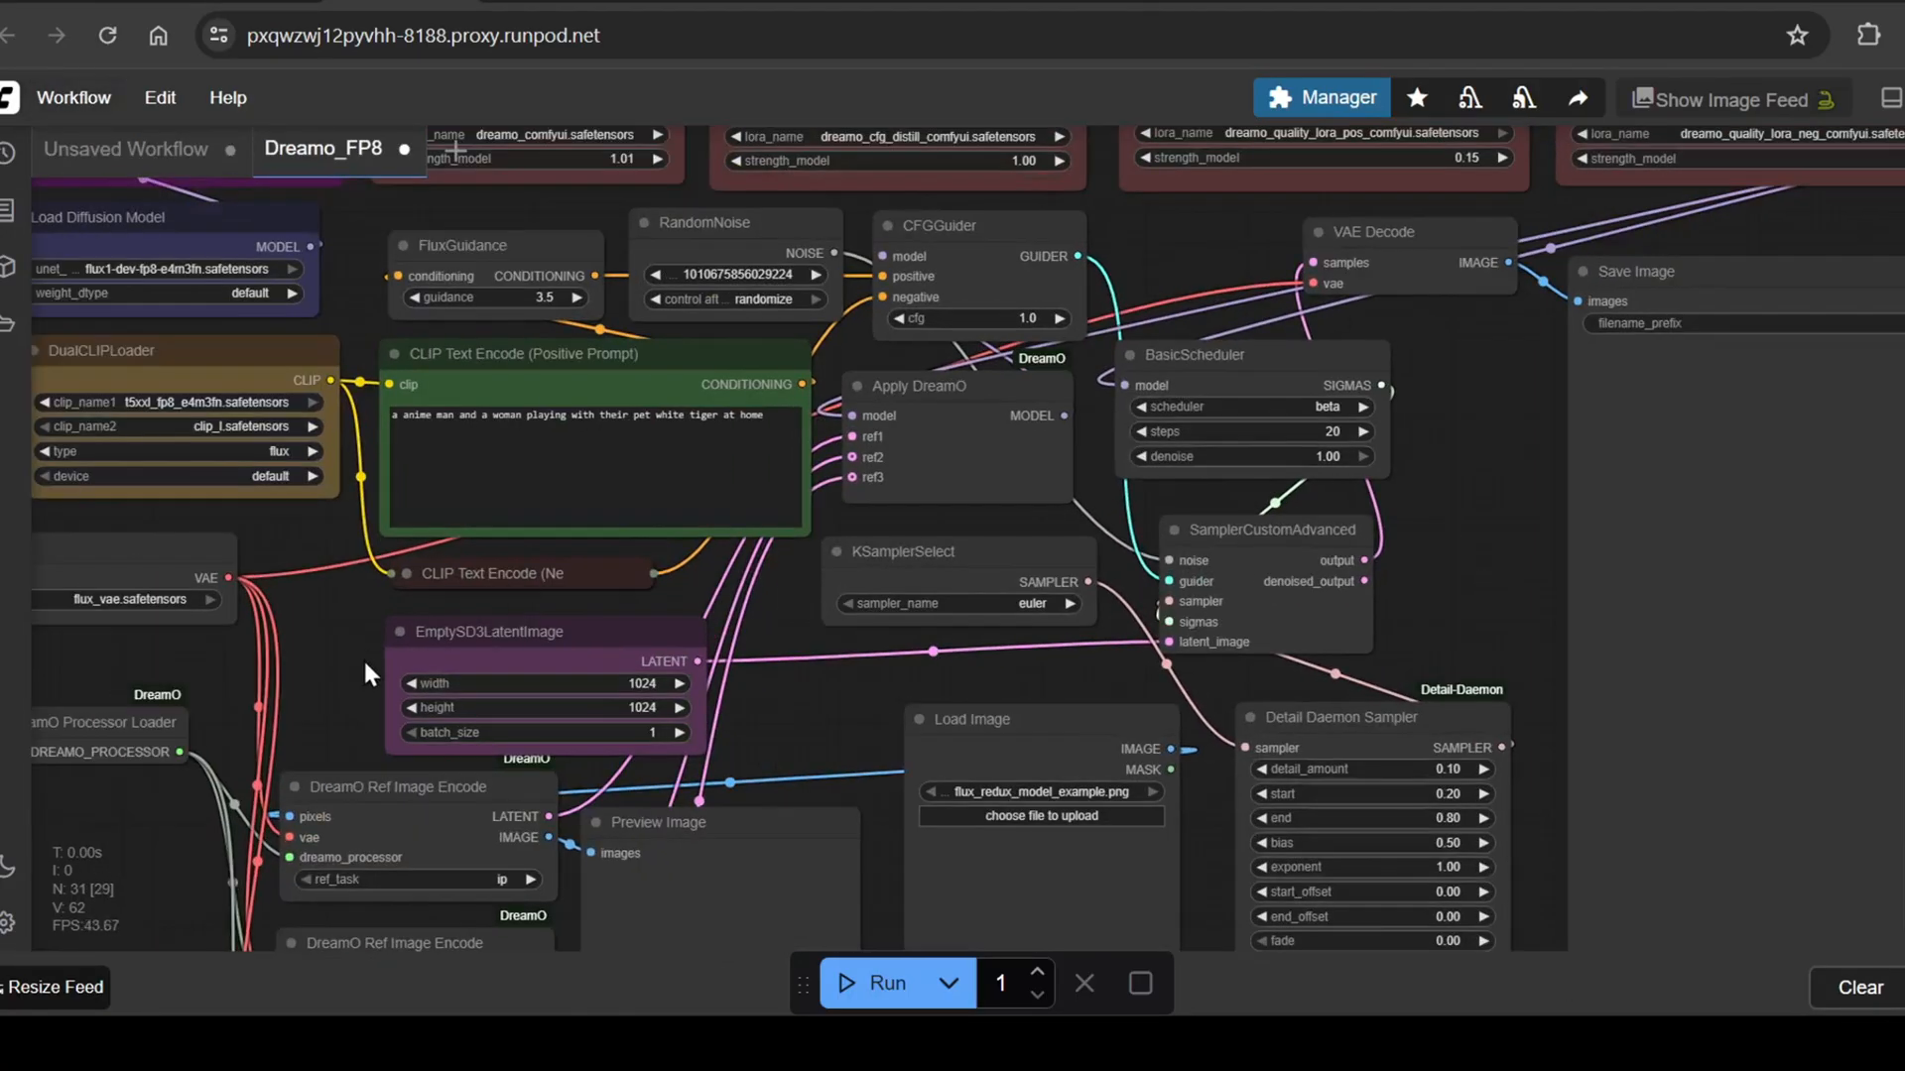
- Load the face photo as the first reference and the pink shirt photo as the second
mouse_move(362, 657)
left_mouse_down()
mouse_move(596, 740)
mouse_move(463, 570)
left_mouse_up()
mouse_move(299, 529)
left_mouse_down()
mouse_move(1224, 481)
mouse_move(773, 432)
left_mouse_up()
scroll(774, 432, "down", 2)
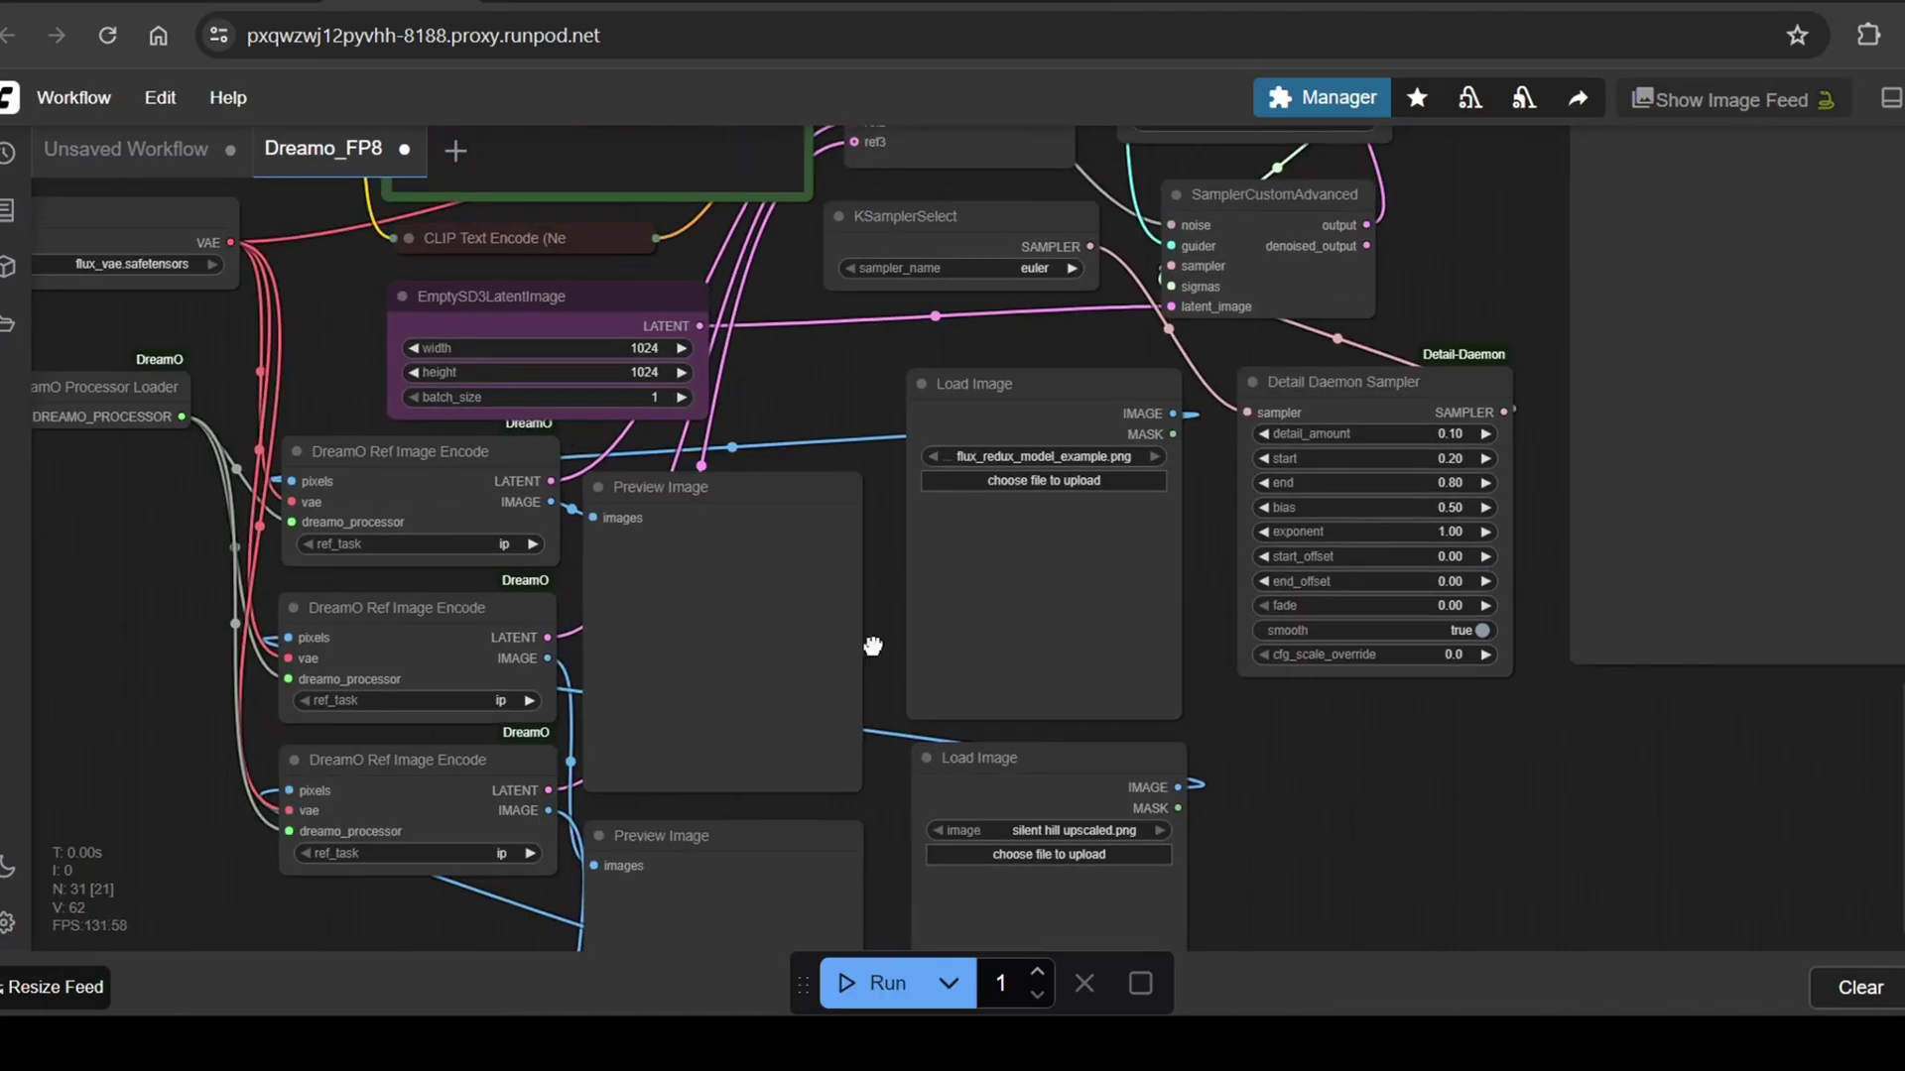
scroll(864, 640, "up", 2)
left_click_drag(1230, 745, 1438, 920)
left_click(971, 423)
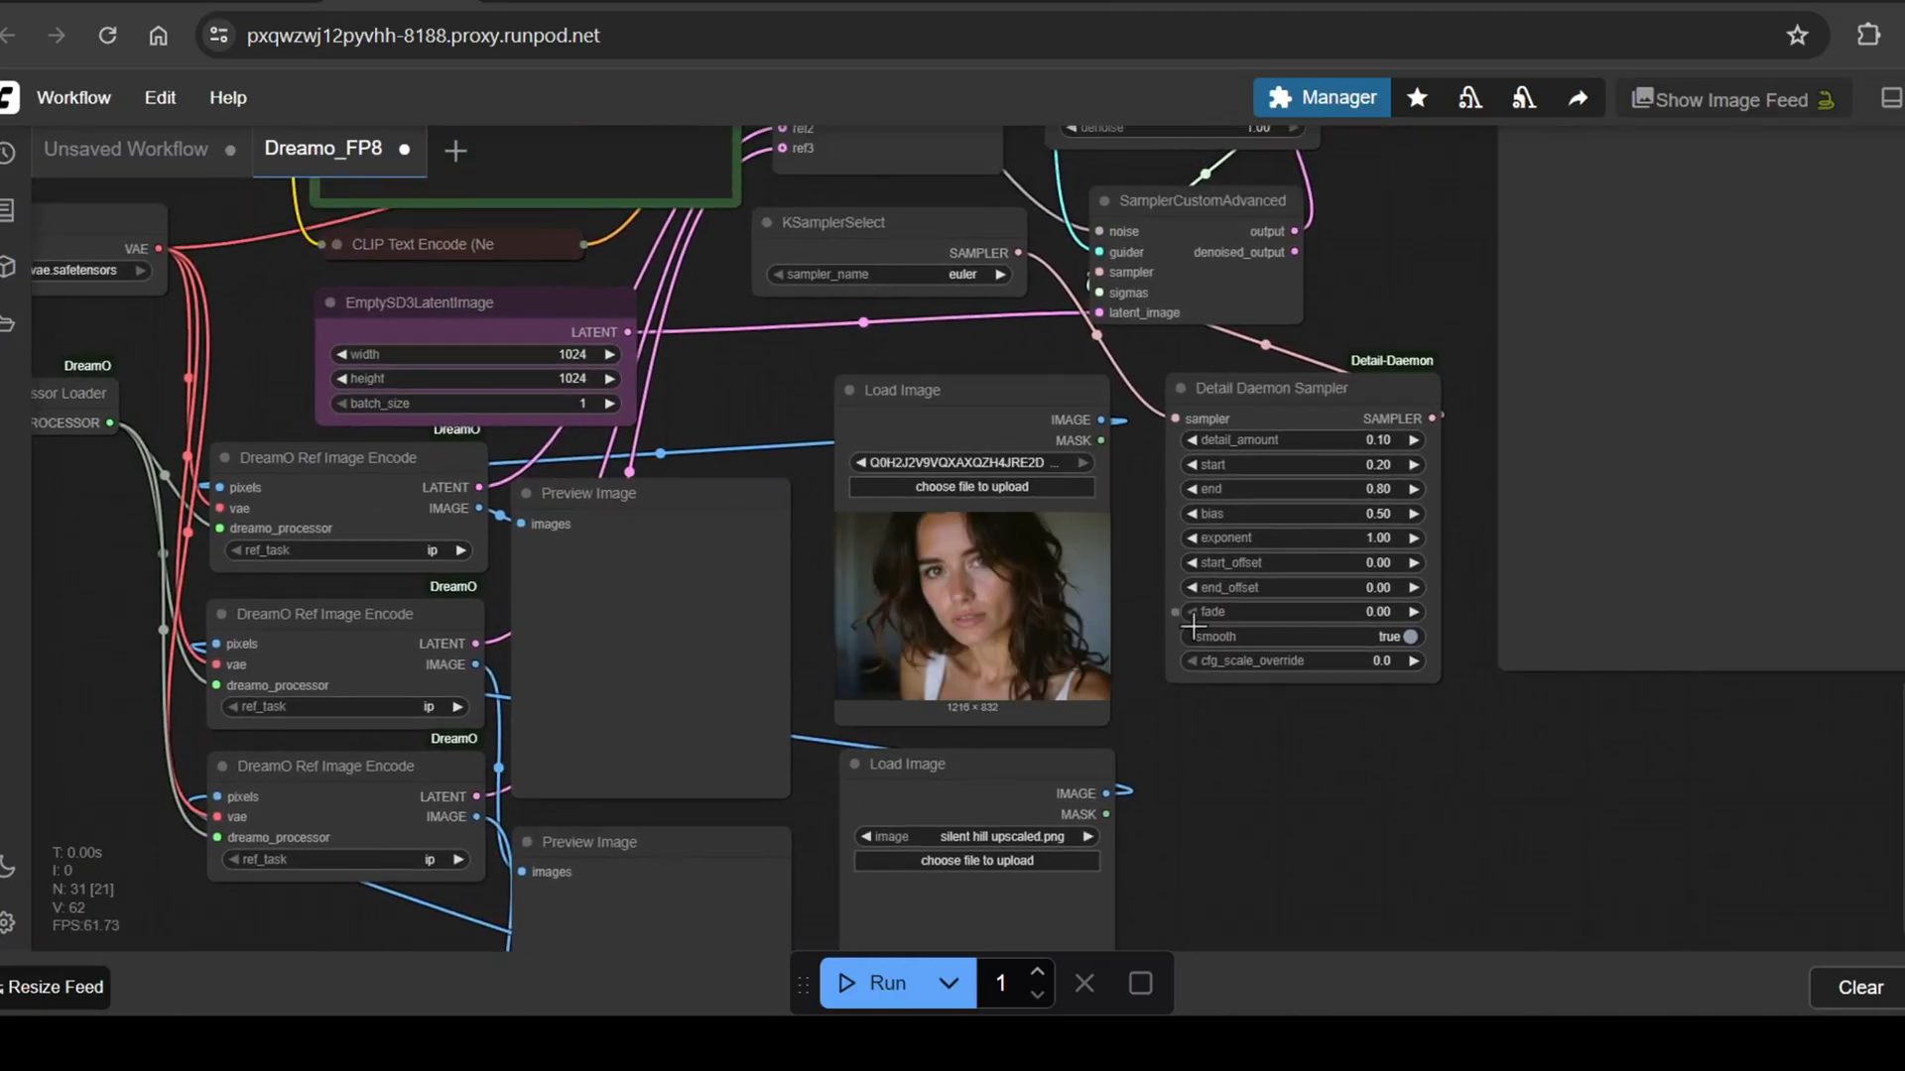
left_click_drag(1399, 624, 1190, 596)
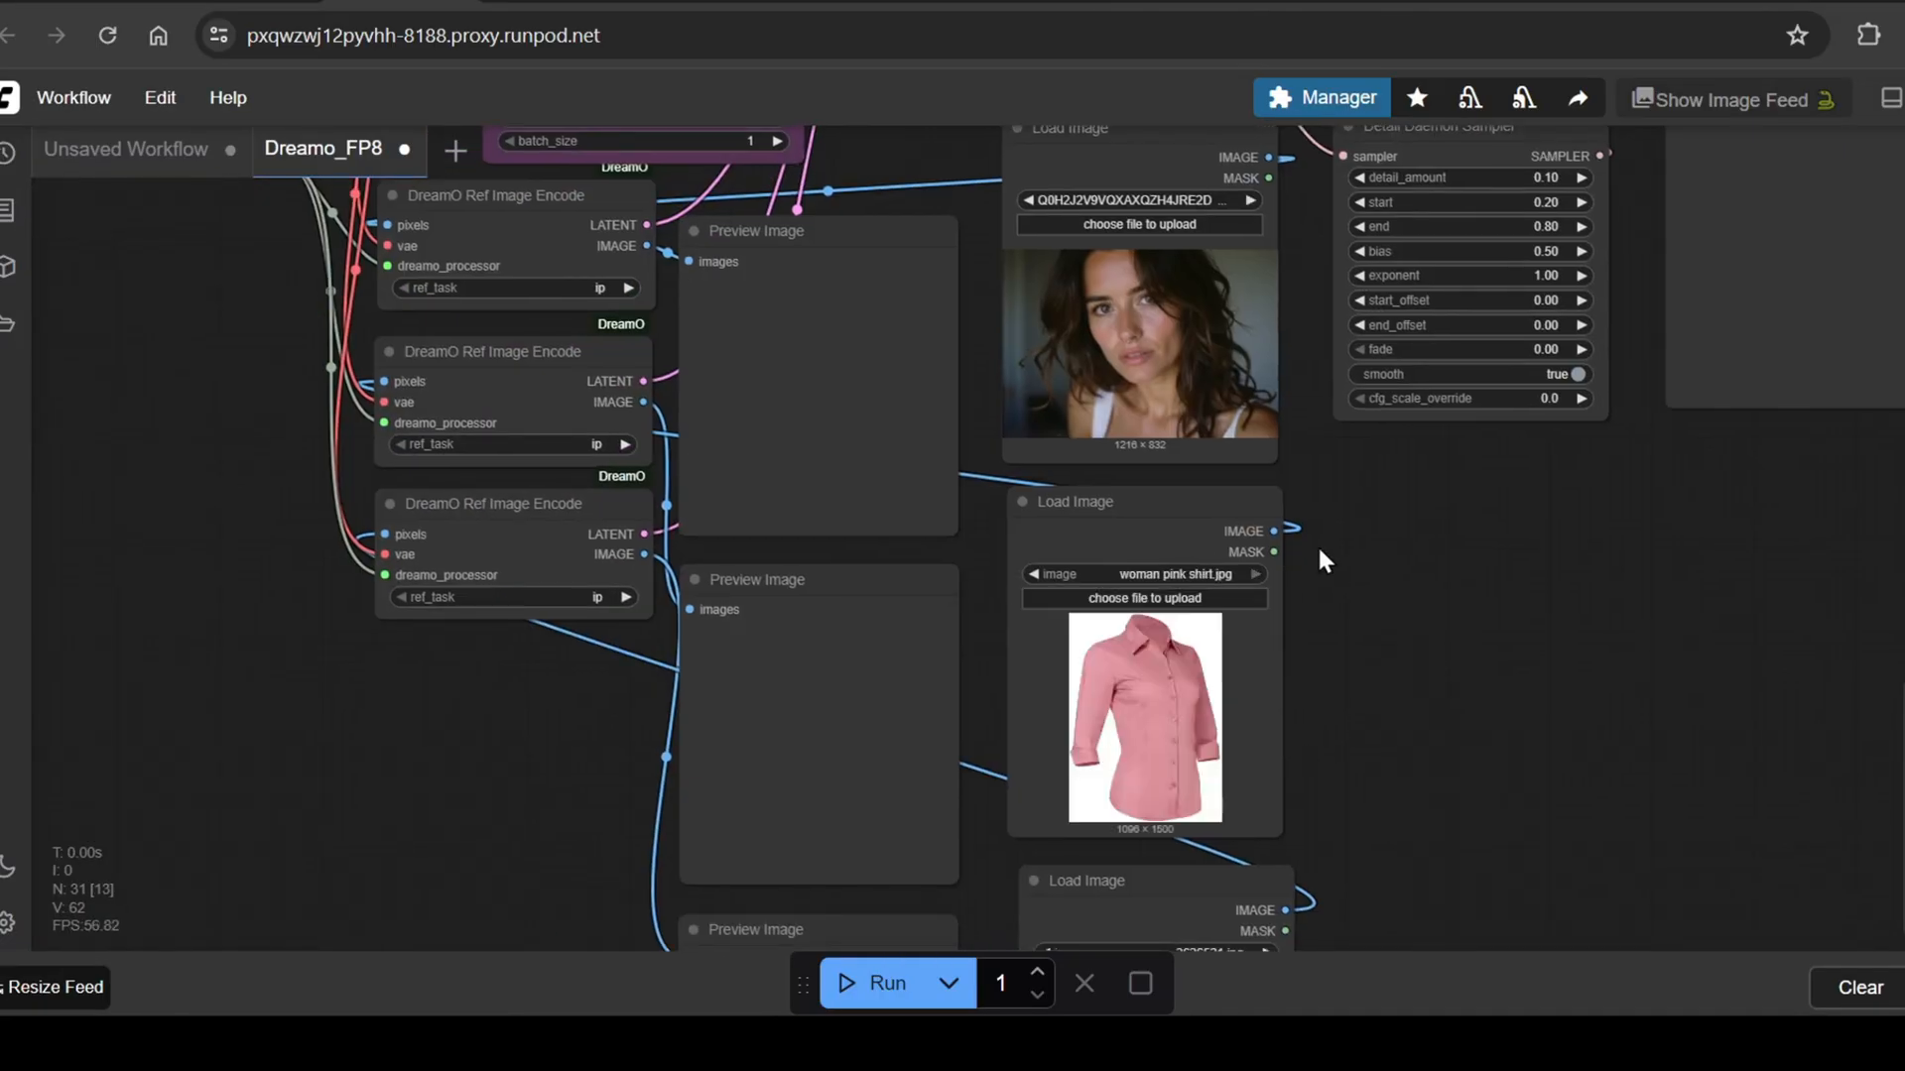
left_click_drag(1317, 542, 1147, 420)
- Replace the positive prompt so it describes a woman wearing a pink shirt
left_click_drag(1189, 343, 798, 342)
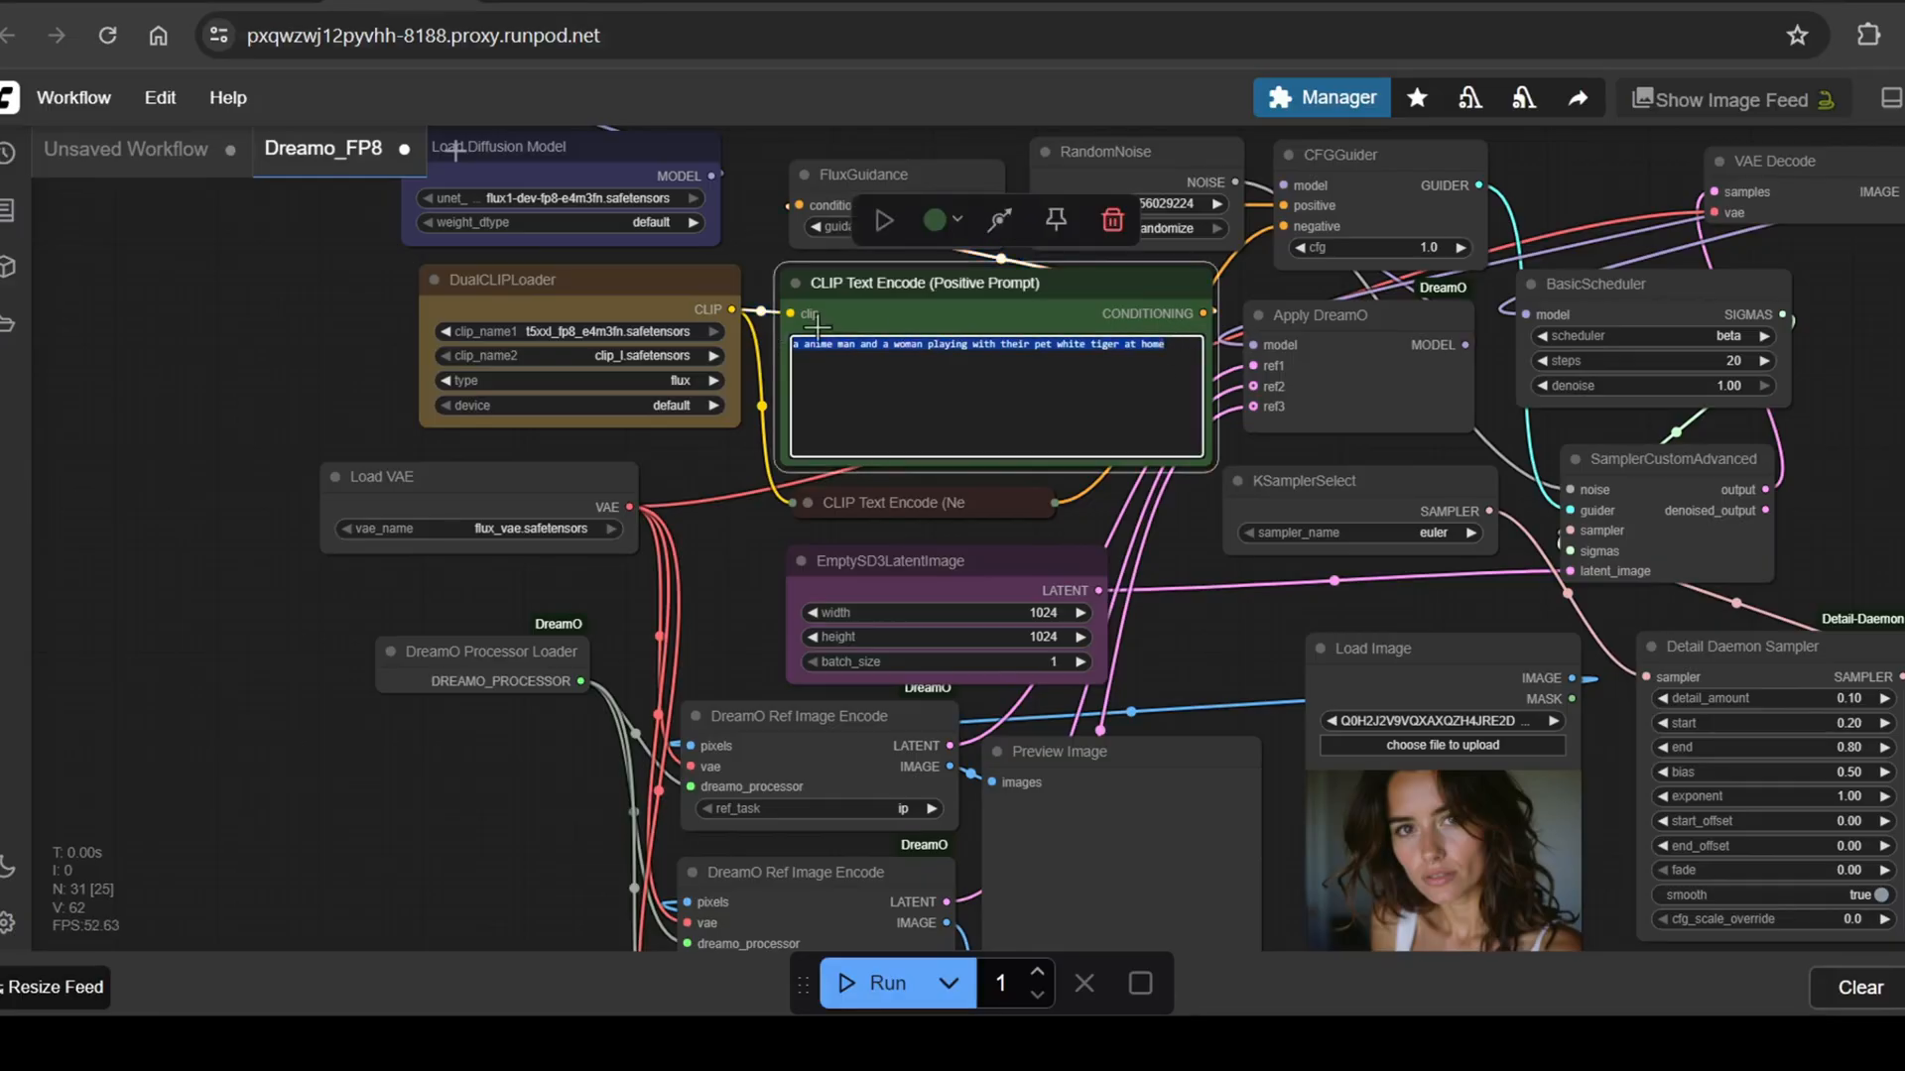
type("a woman wearing a pink shirt")
left_click(998, 537)
left_click_drag(1413, 596, 1141, 589)
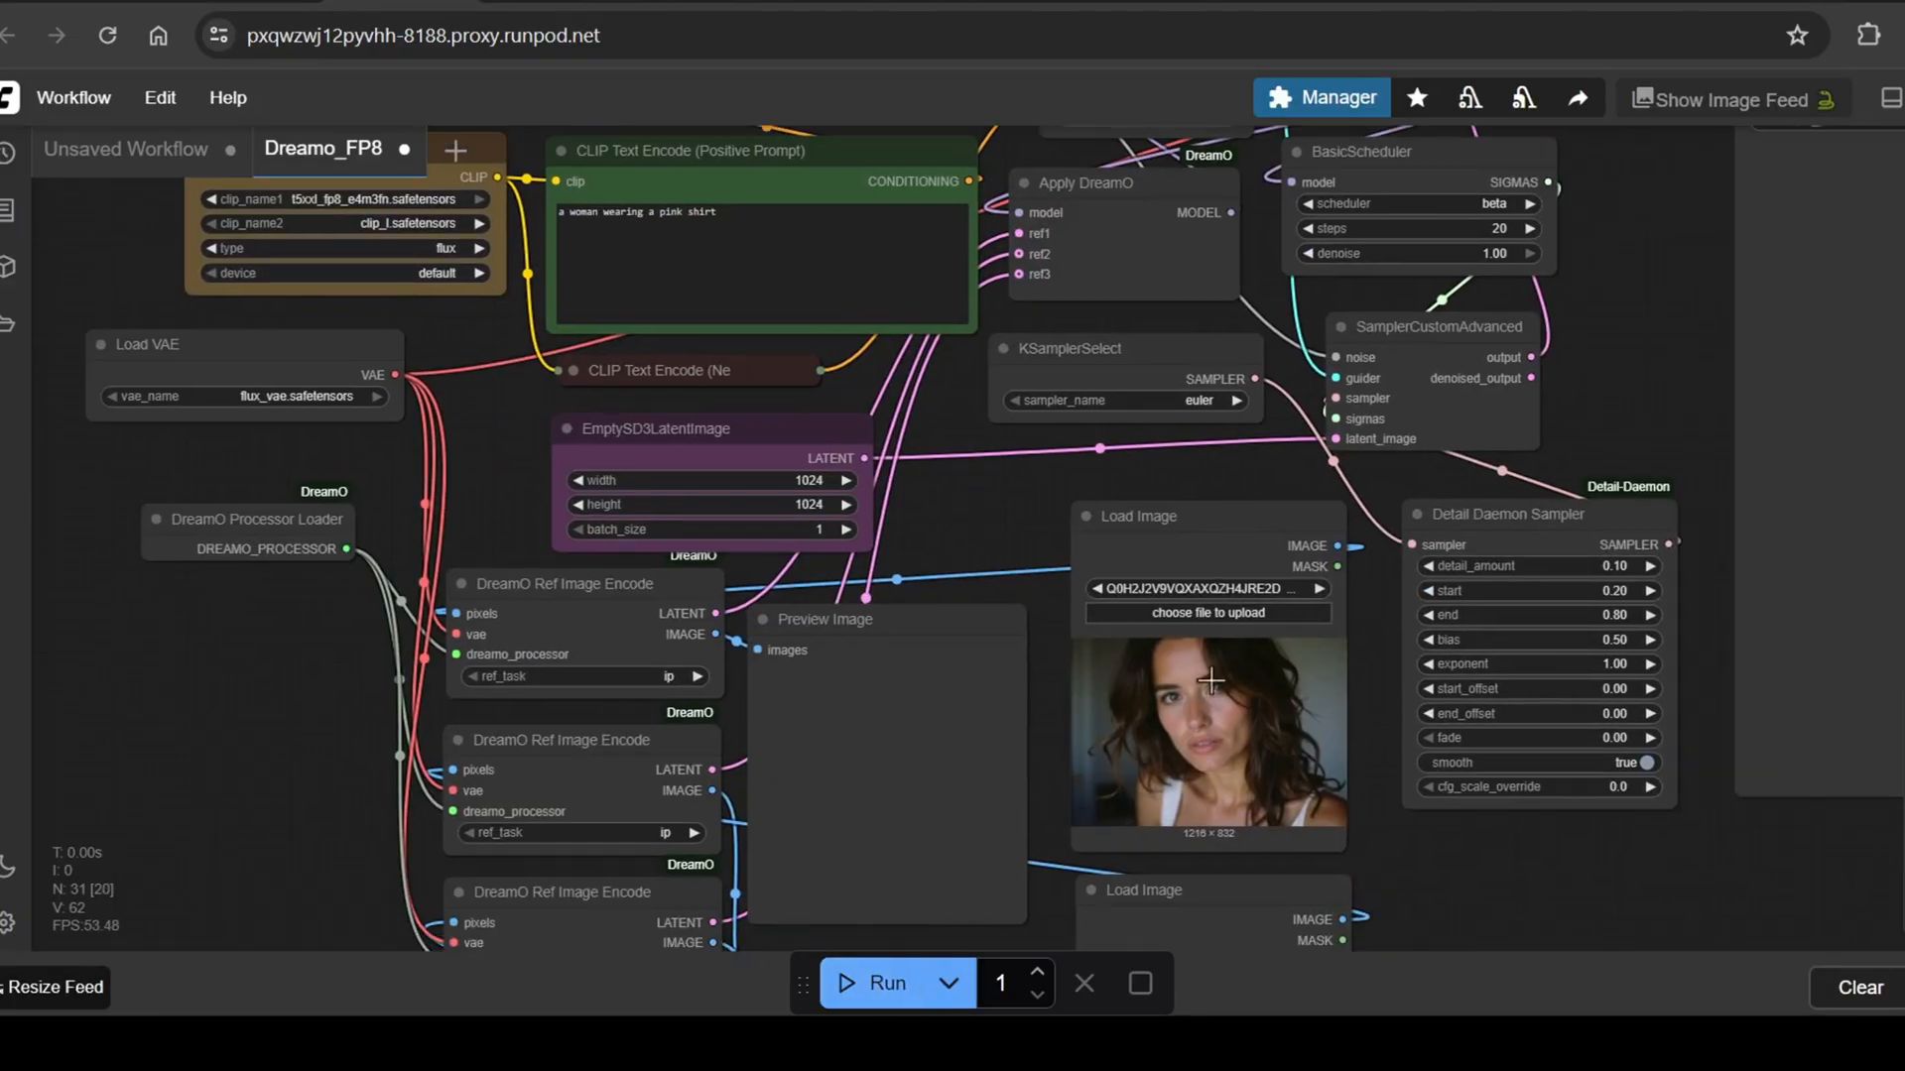
left_click_drag(1637, 447, 1617, 399)
scroll(1616, 399, "down", 2)
scroll(1616, 402, "up", 1)
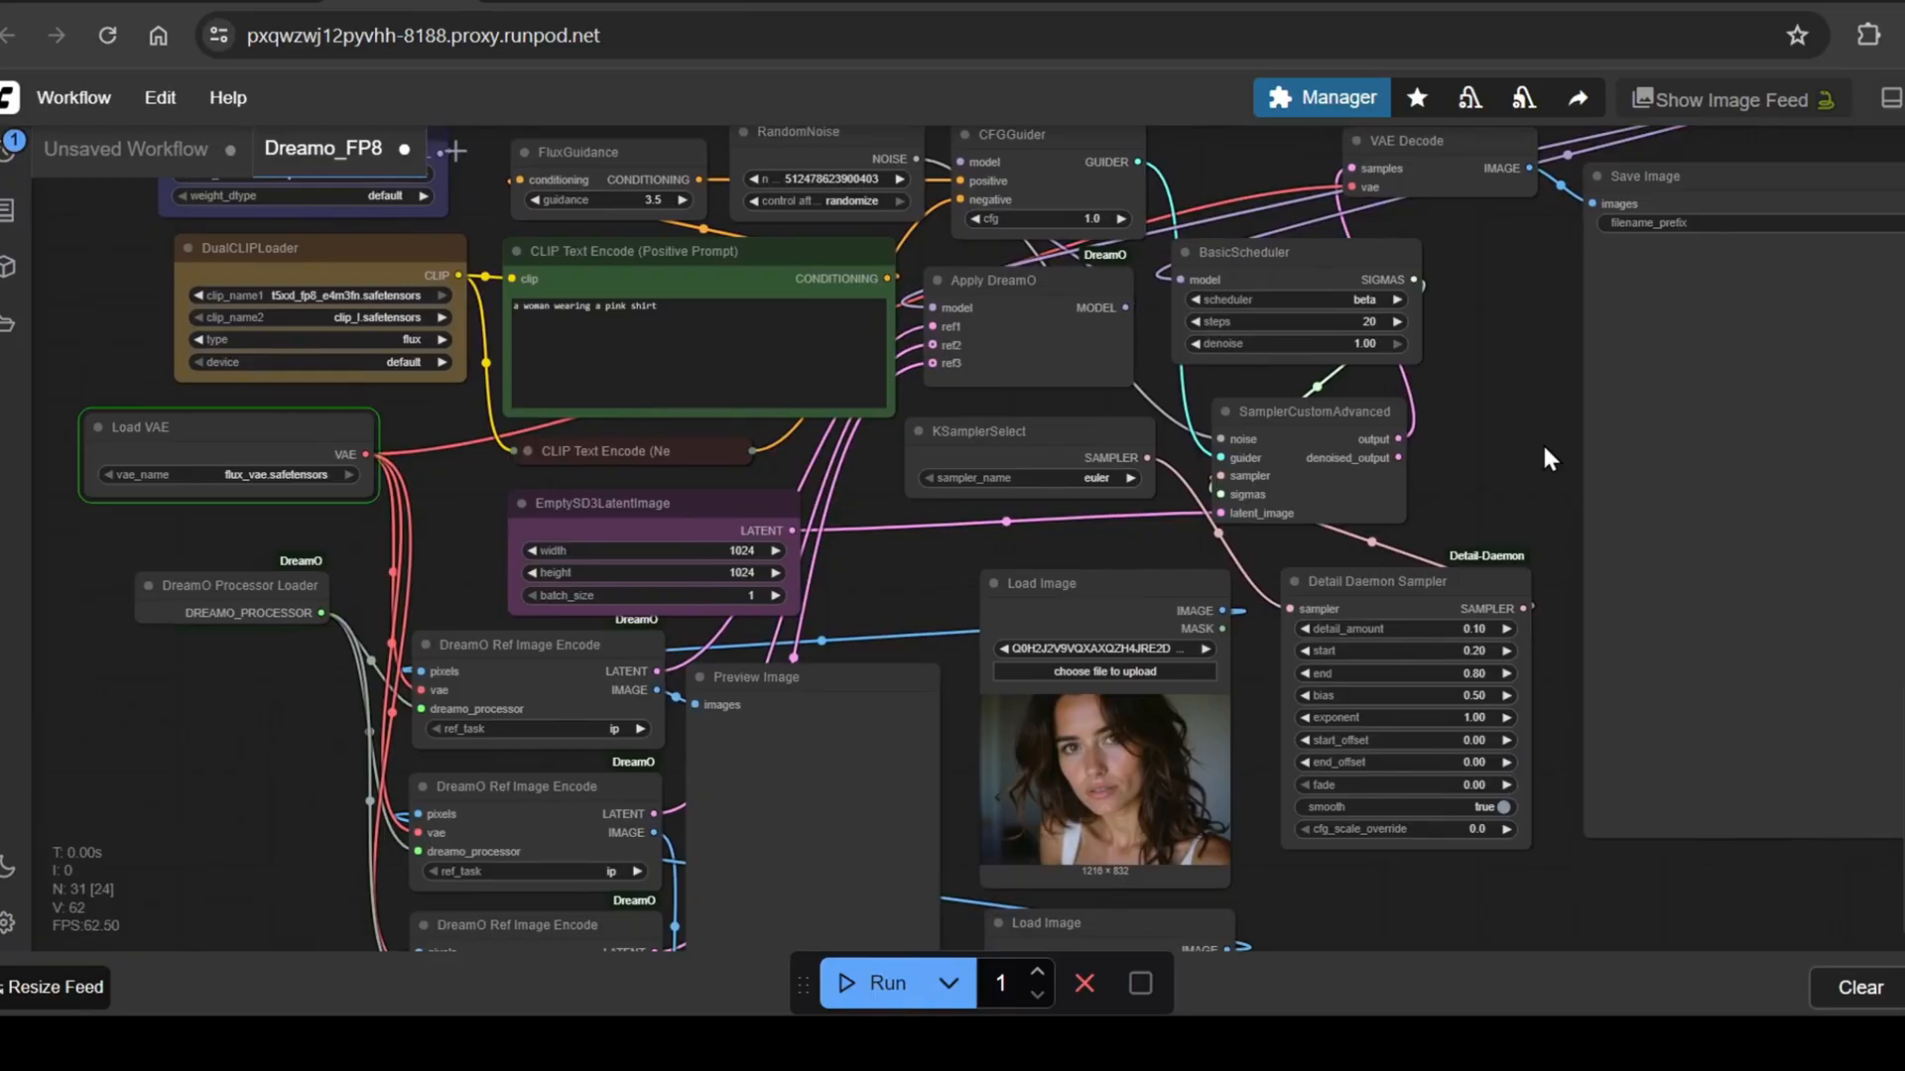
- Bypass the unused third Load Image and its Ref Image Encode, then run the workflow
left_click_drag(1549, 744, 1042, 446)
scroll(1042, 446, "up", 2)
right_click(1042, 387)
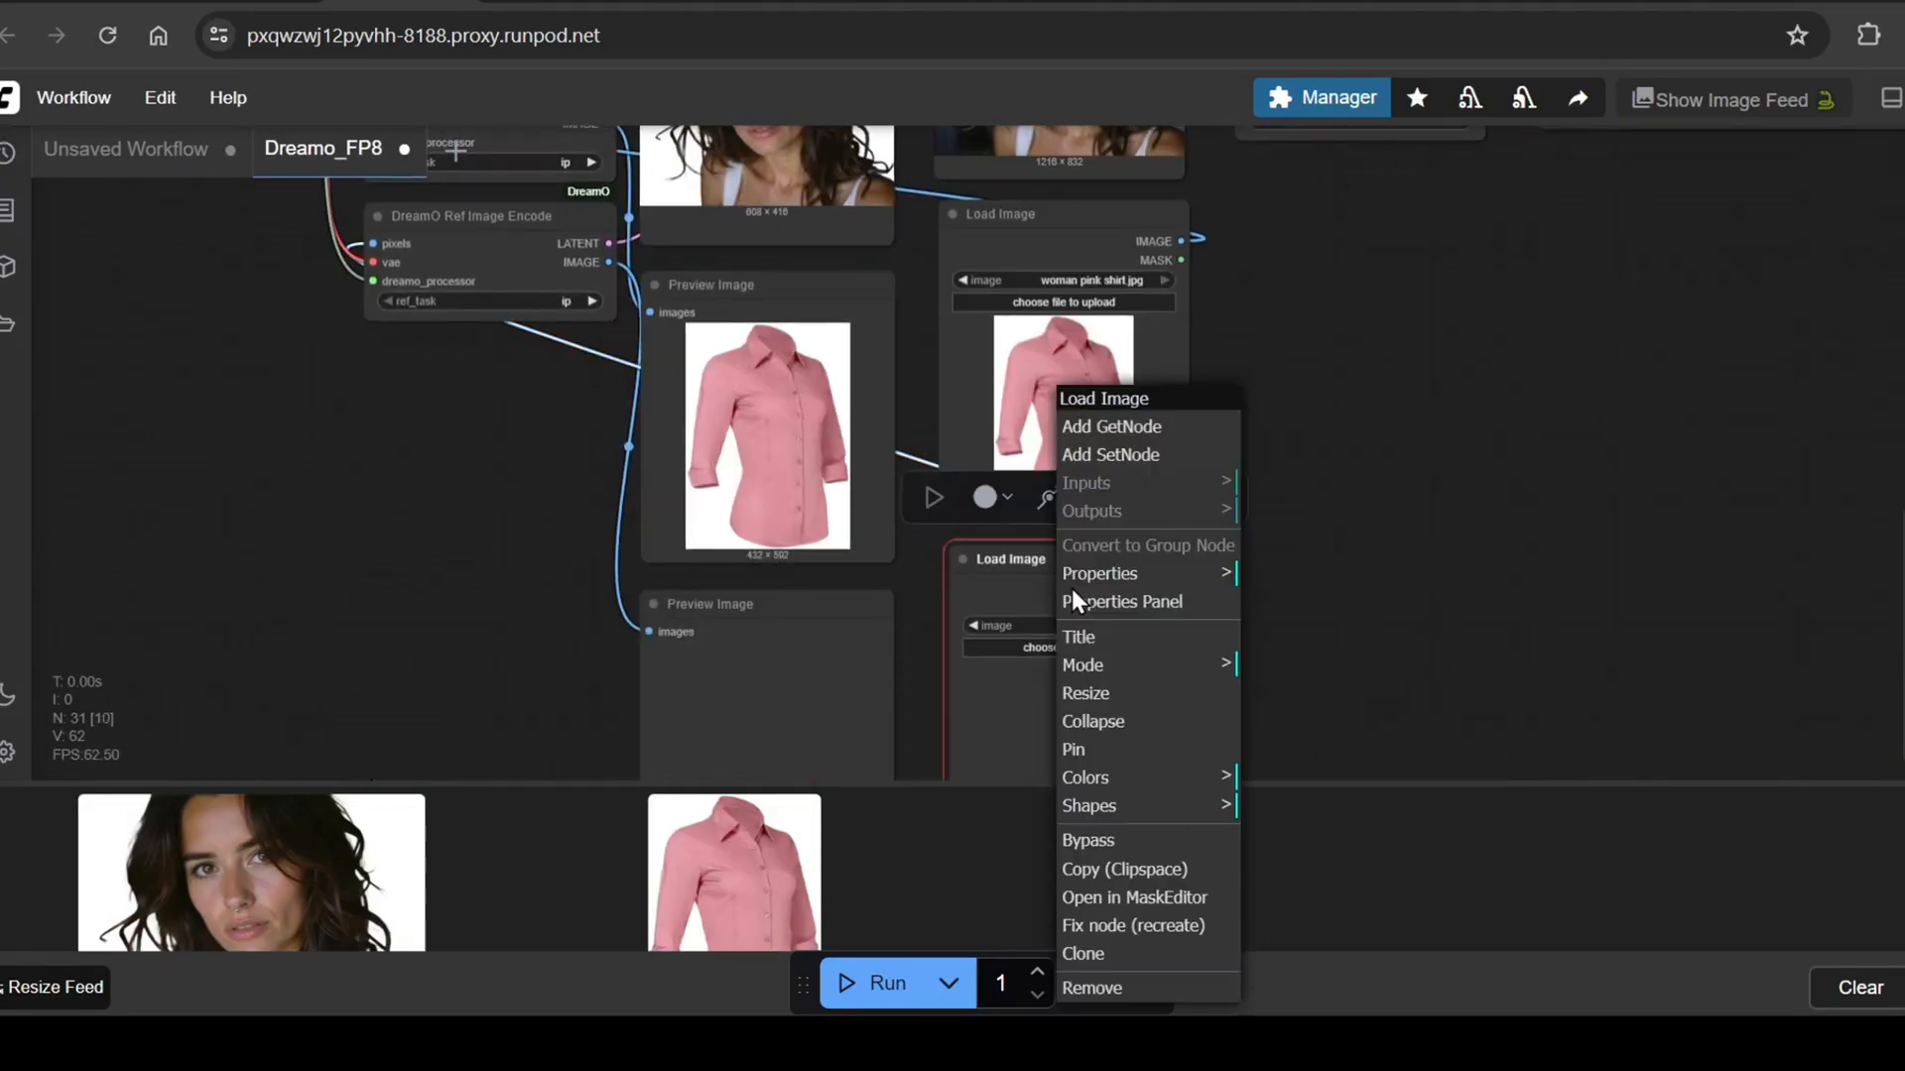
left_click(1089, 840)
right_click(446, 253)
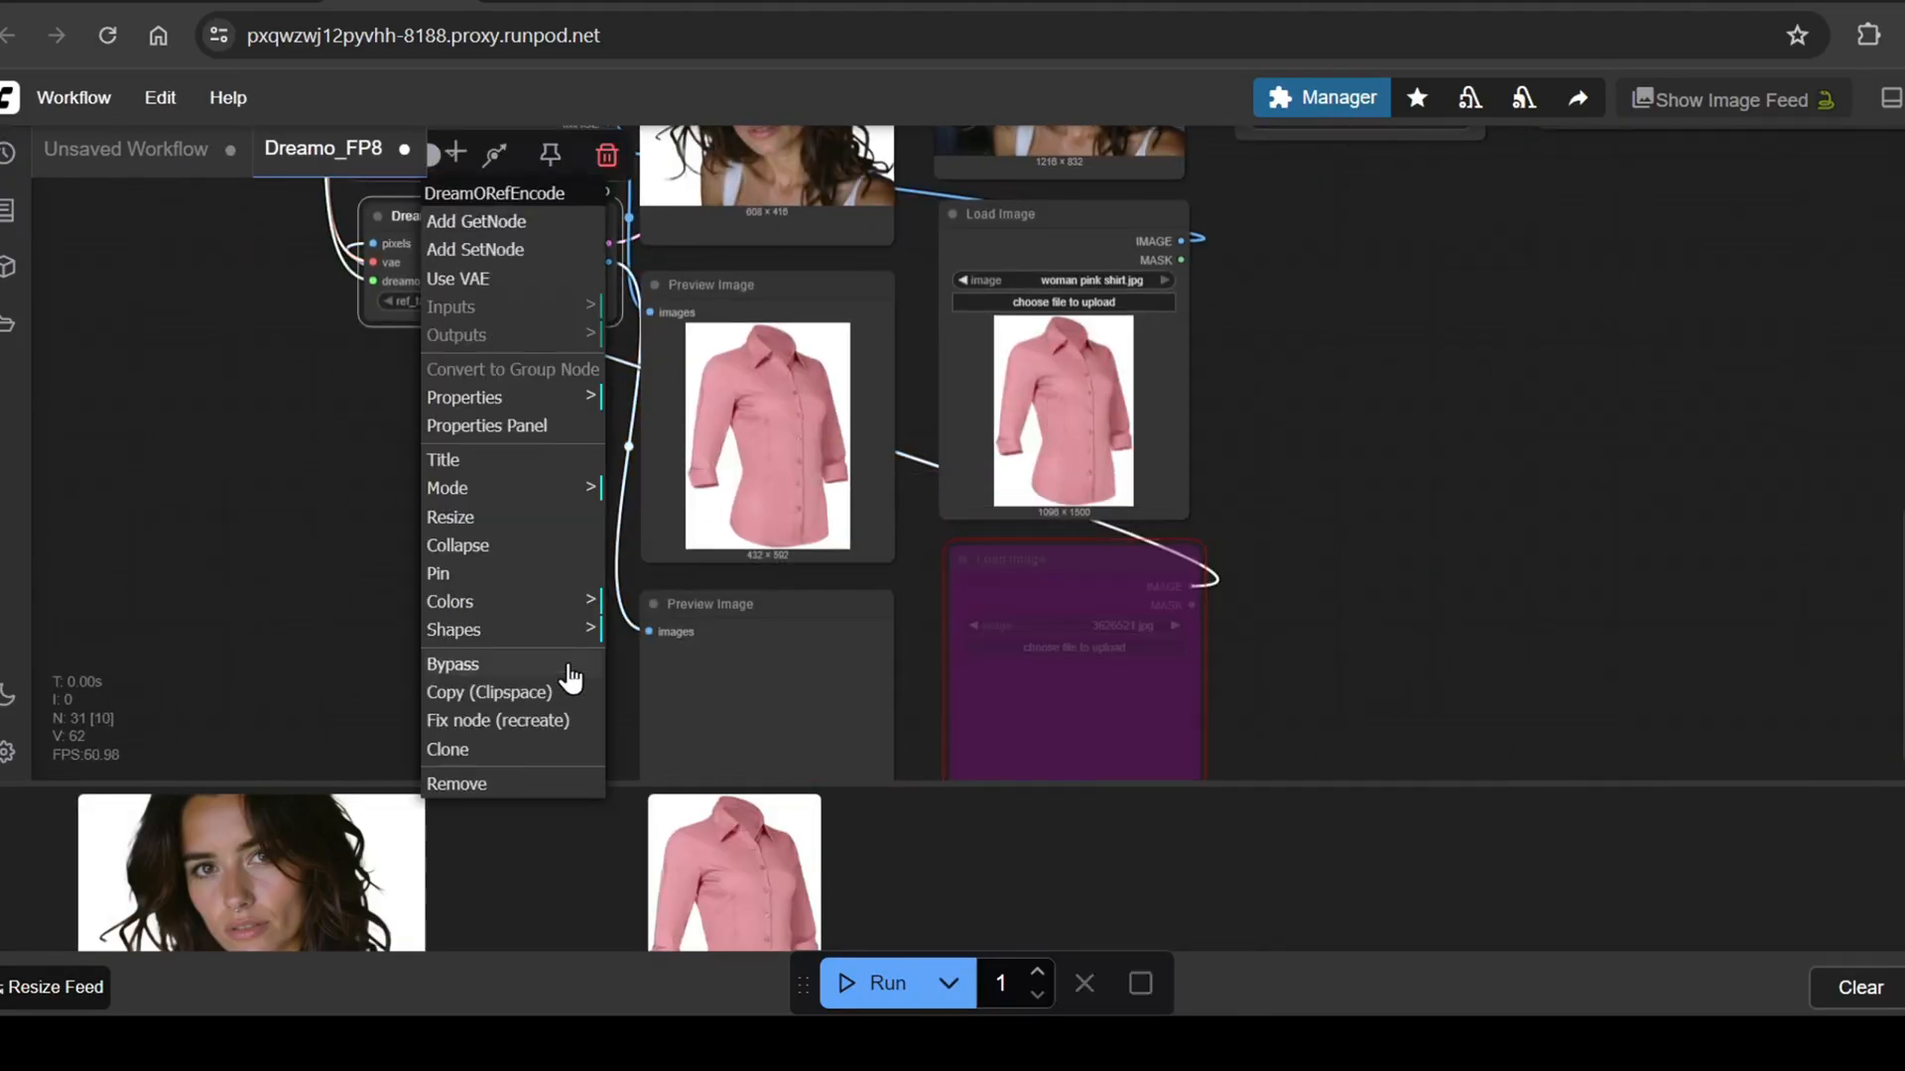
left_click(447, 674)
scroll(1395, 409, "down", 3)
left_click(869, 985)
scroll(1484, 594, "down", 2)
- Hide the image strip and pan to the saved output of the woman in the pink shirt
left_click_drag(1483, 594, 1407, 686)
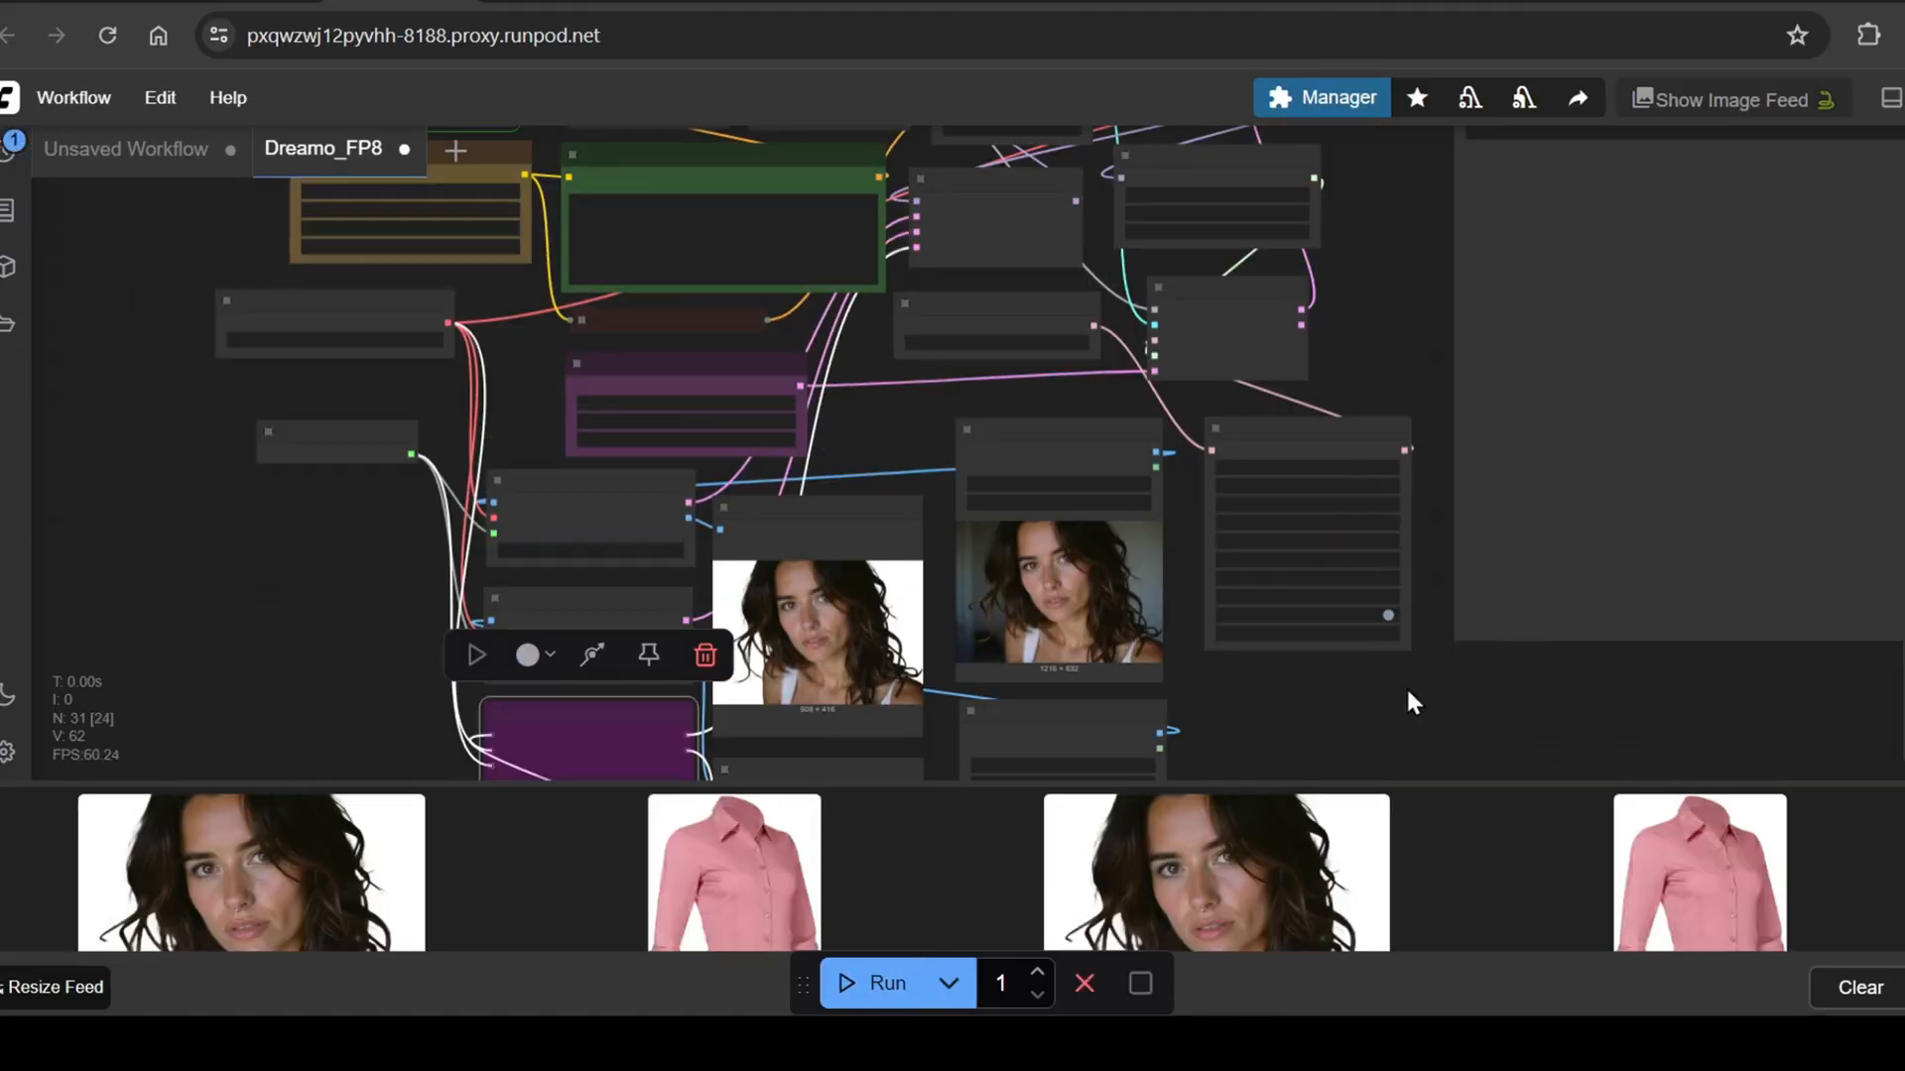
mouse_move(1369, 238)
left_mouse_down()
mouse_move(1332, 613)
mouse_move(1368, 354)
left_mouse_up()
left_click(1731, 99)
left_click_drag(1116, 461, 1281, 465)
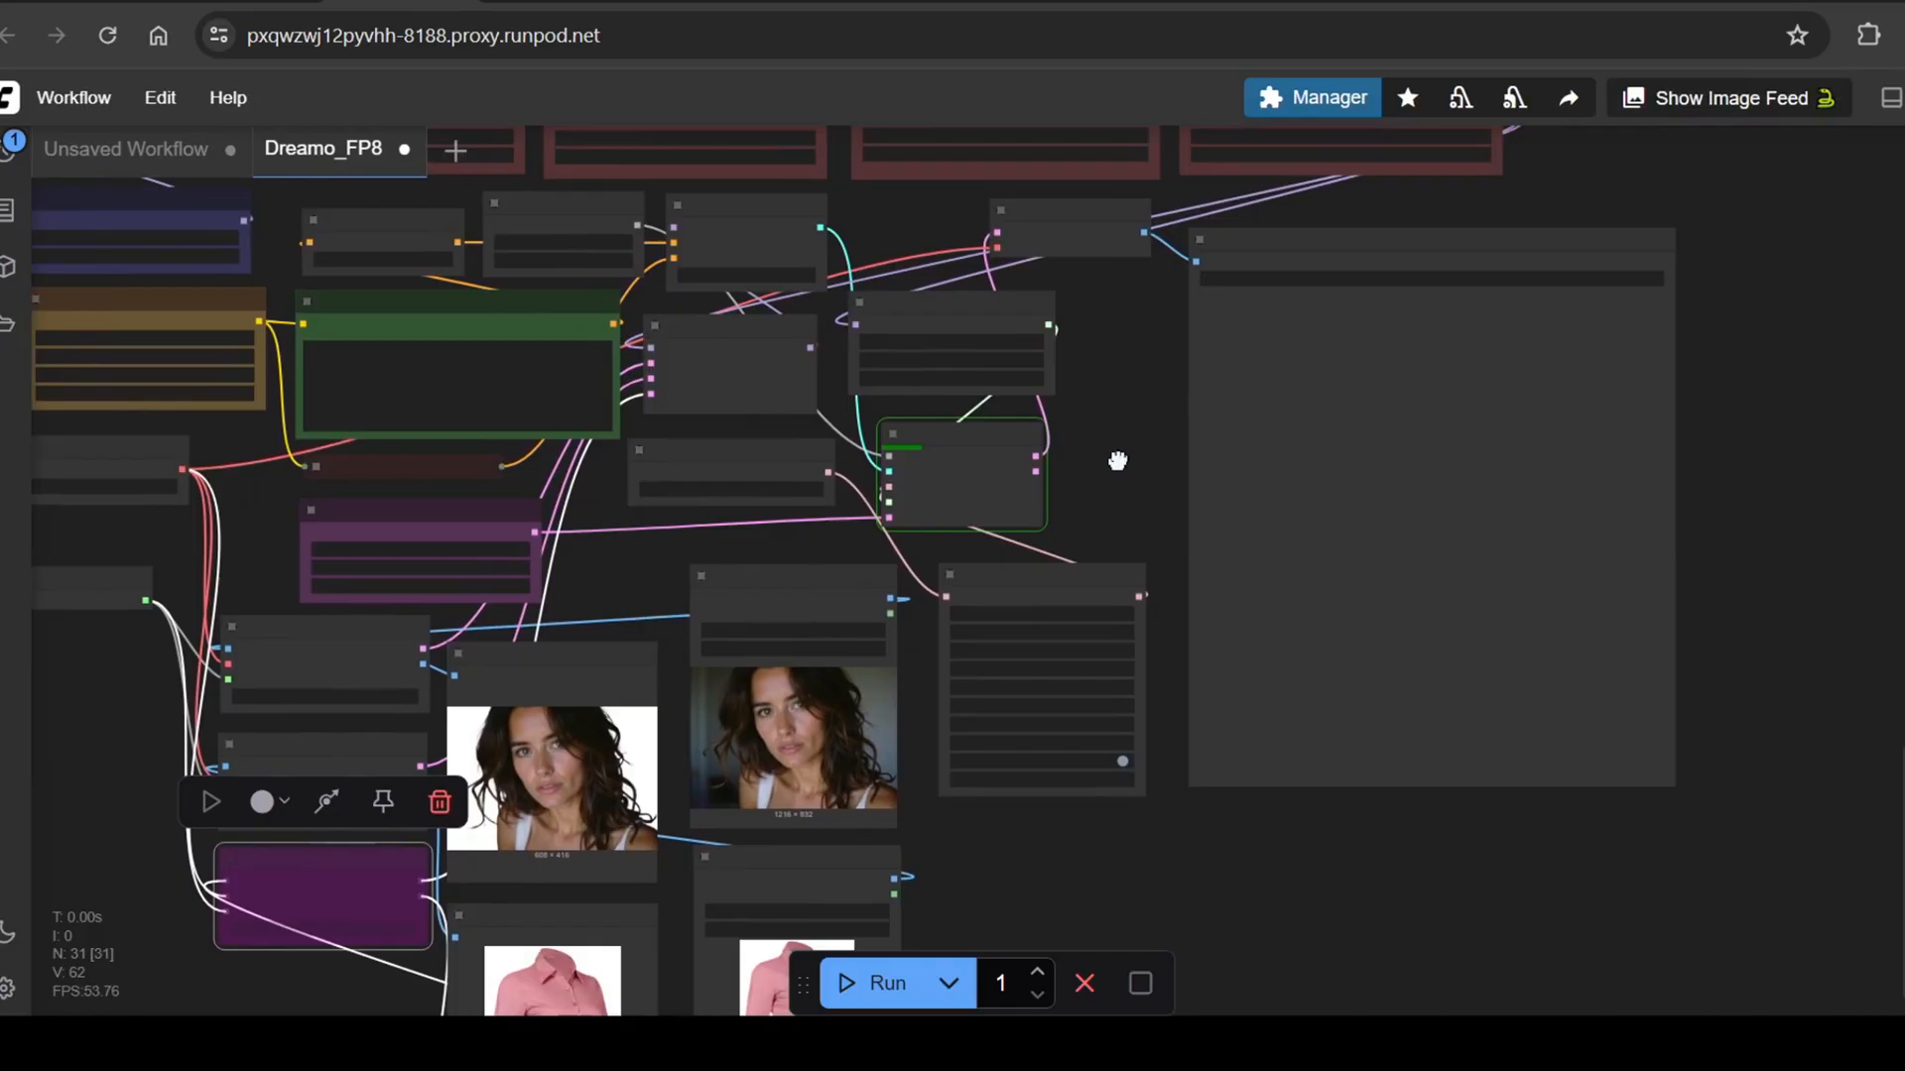
scroll(1716, 424, "up", 2)
scroll(1716, 424, "up", 2)
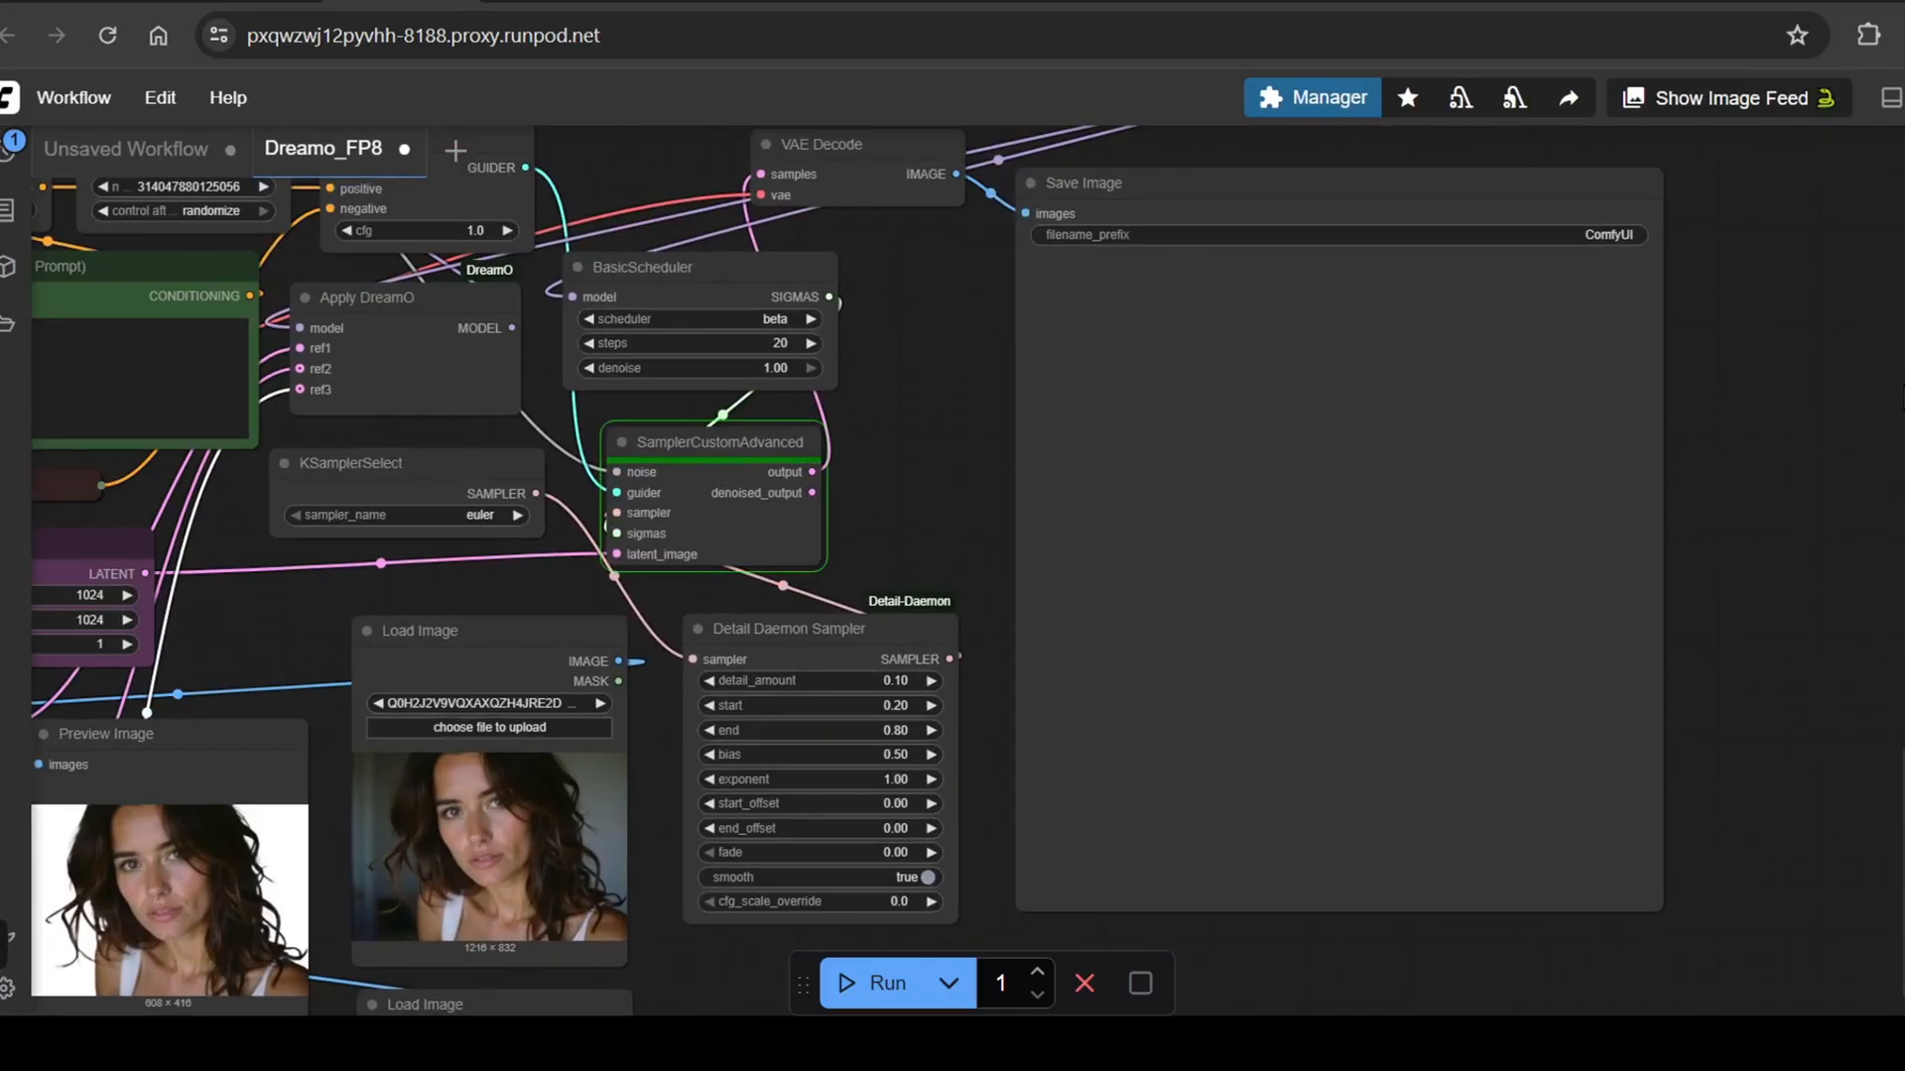
left_click(1876, 107)
left_click_drag(408, 926, 340, 925)
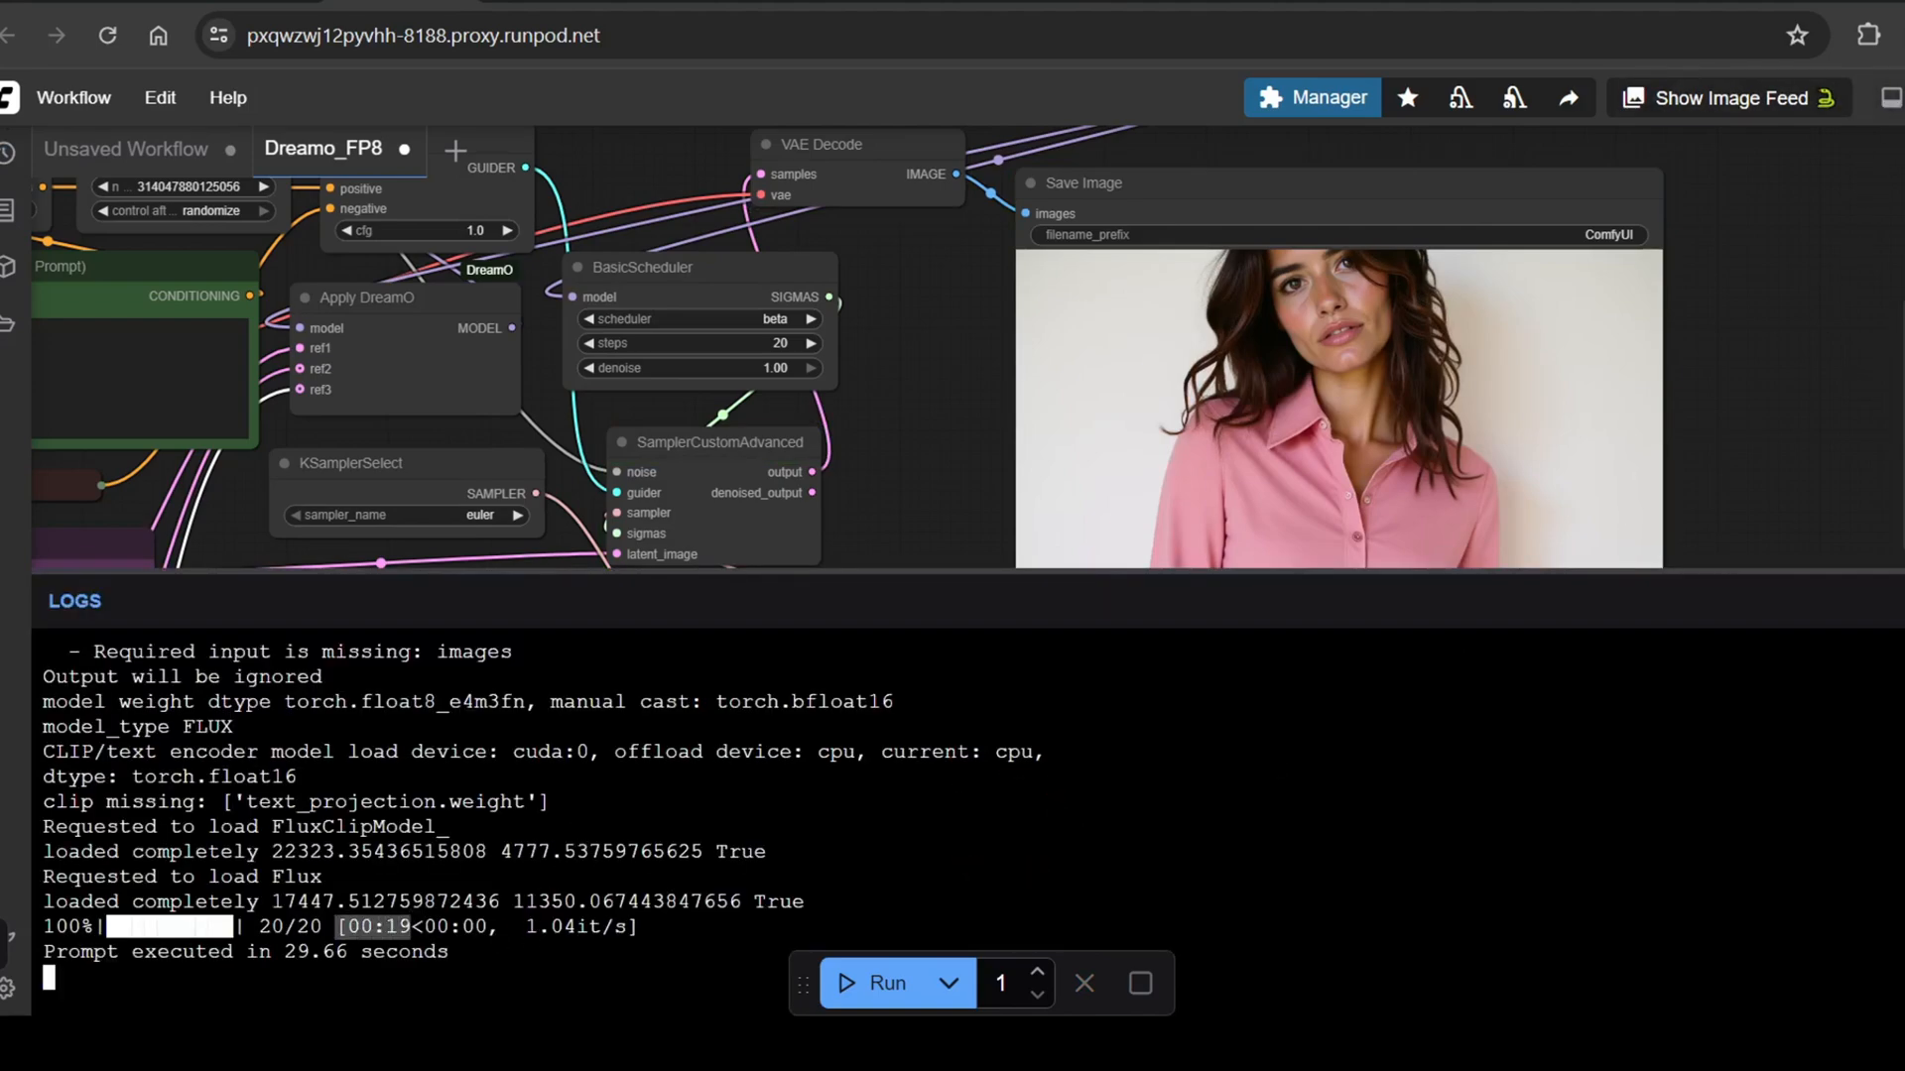
left_click(1861, 479)
left_click_drag(1767, 688, 1793, 701)
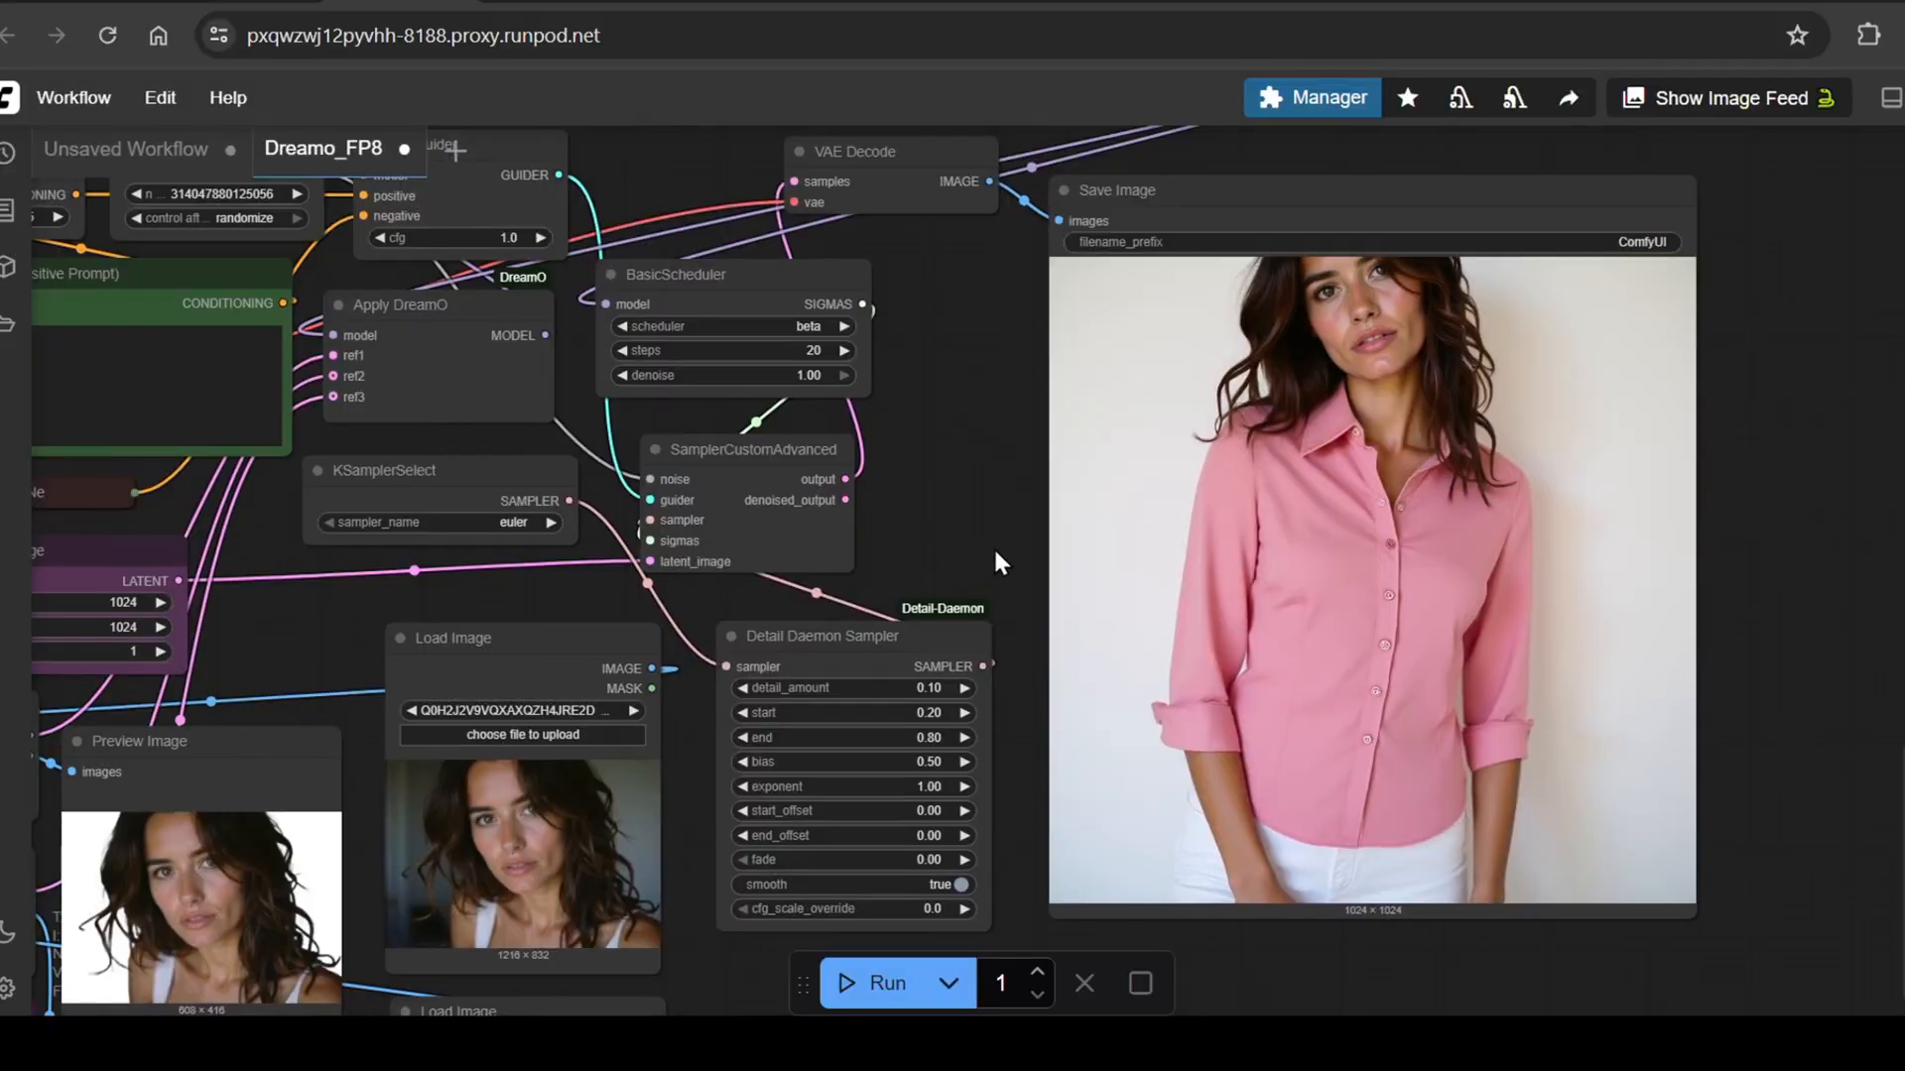
scroll(992, 547, "down", 1)
left_click_drag(924, 967, 928, 923)
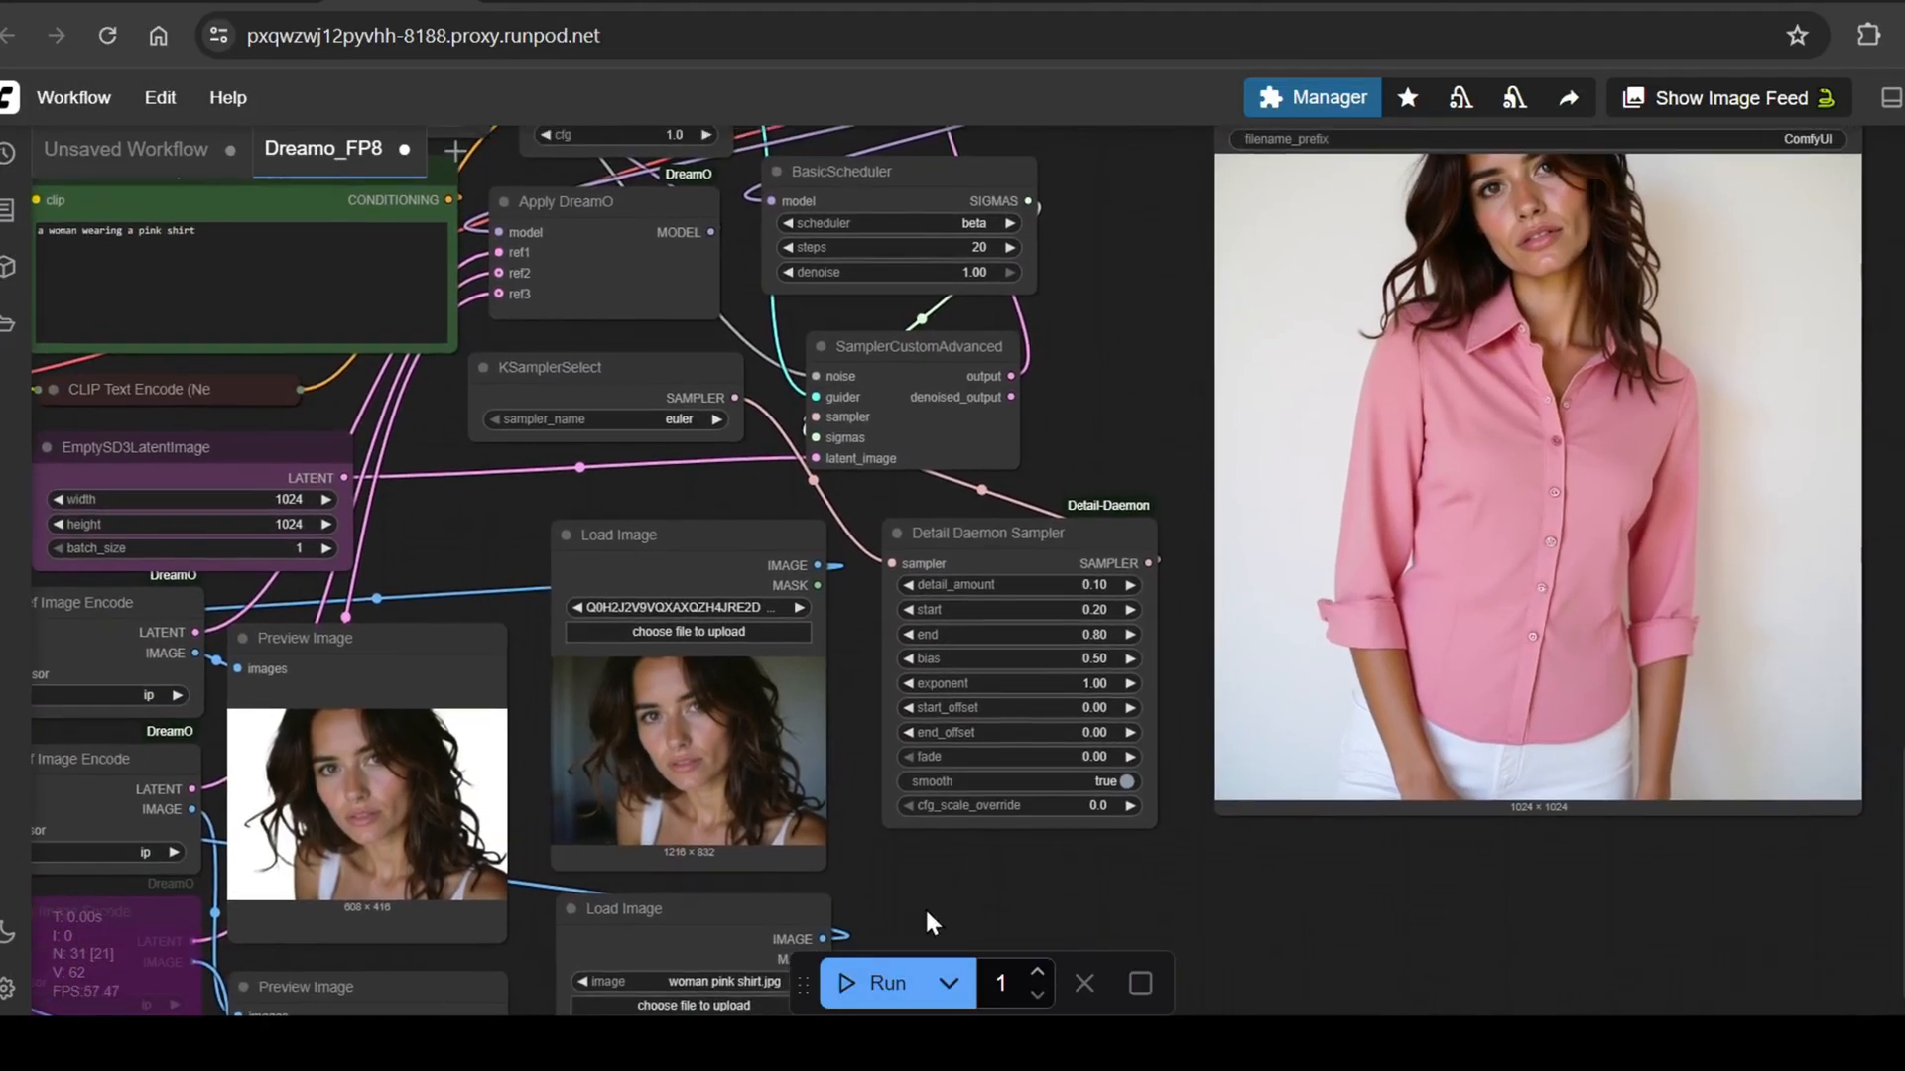